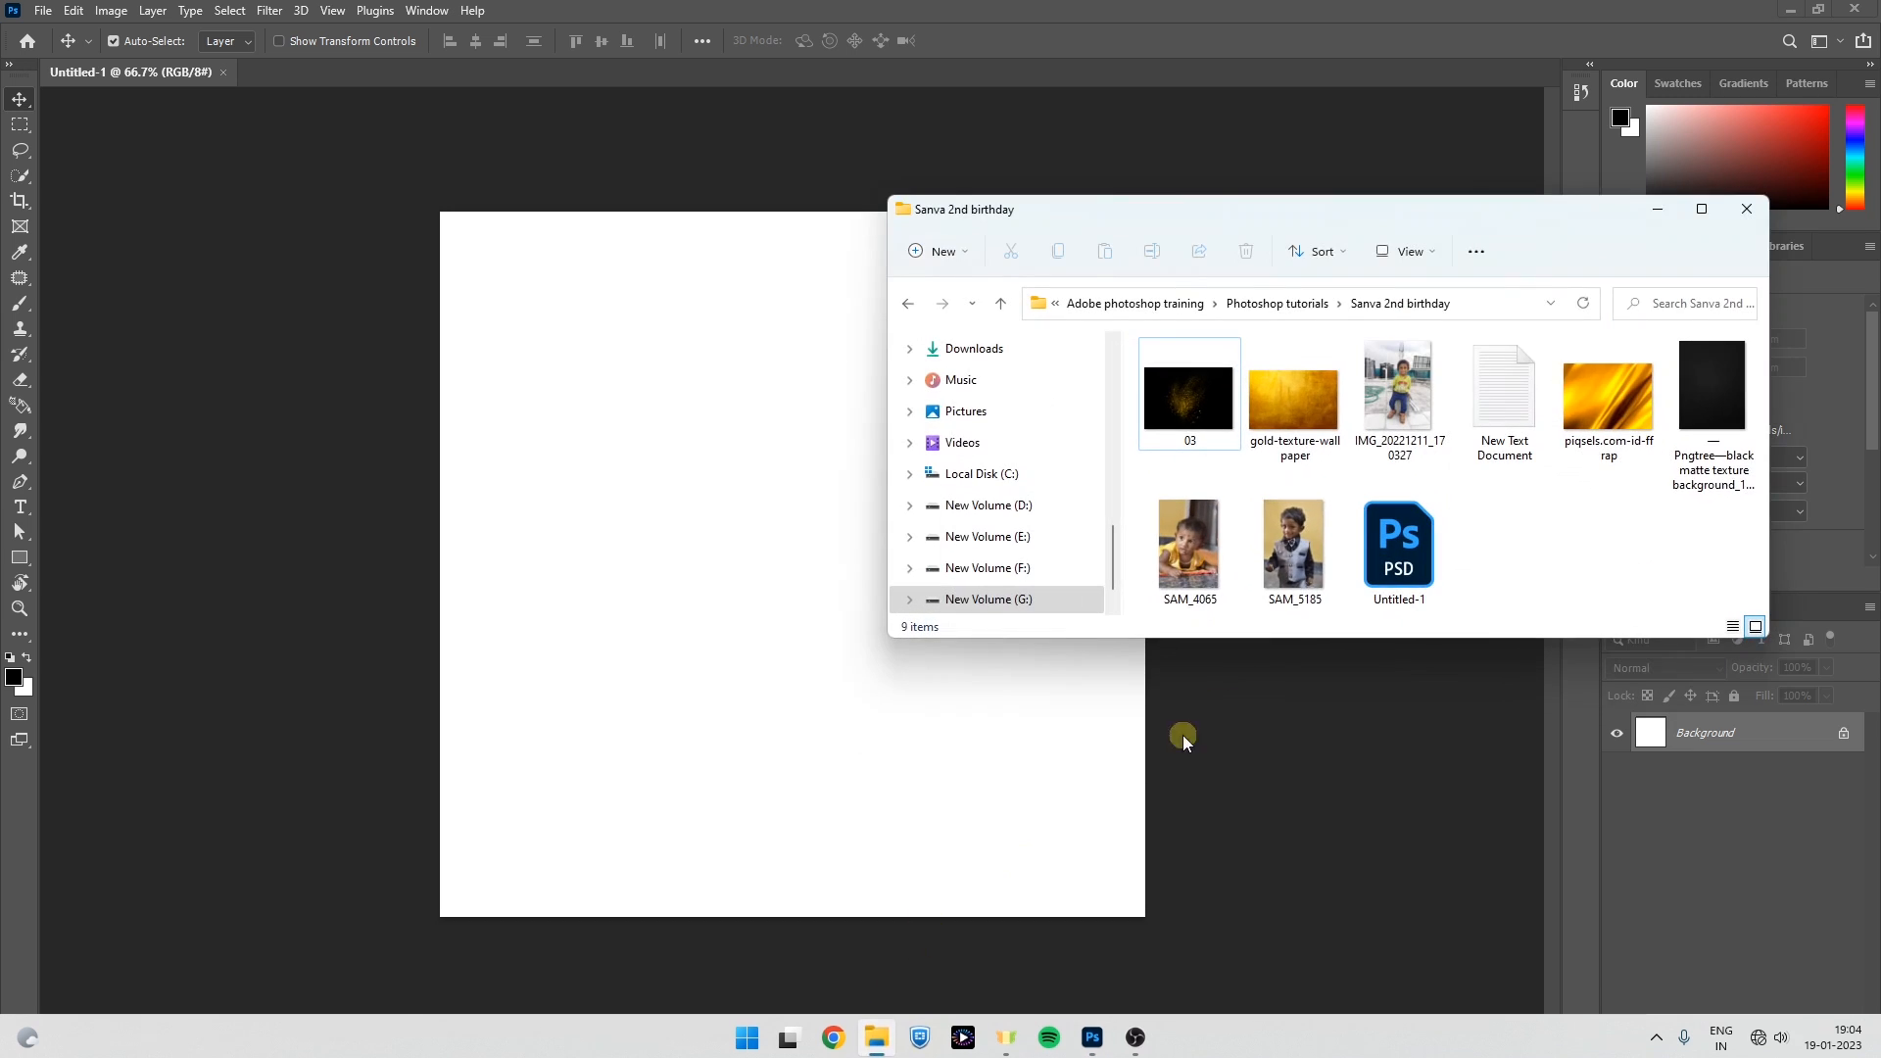
# Place the gold image piqsels.com-id-ffrap on the blank canvas and scale it to about 6.99% so it covers the whole canvas.
pyautogui.moveTo(1587, 398); pyautogui.dragTo(882, 556)
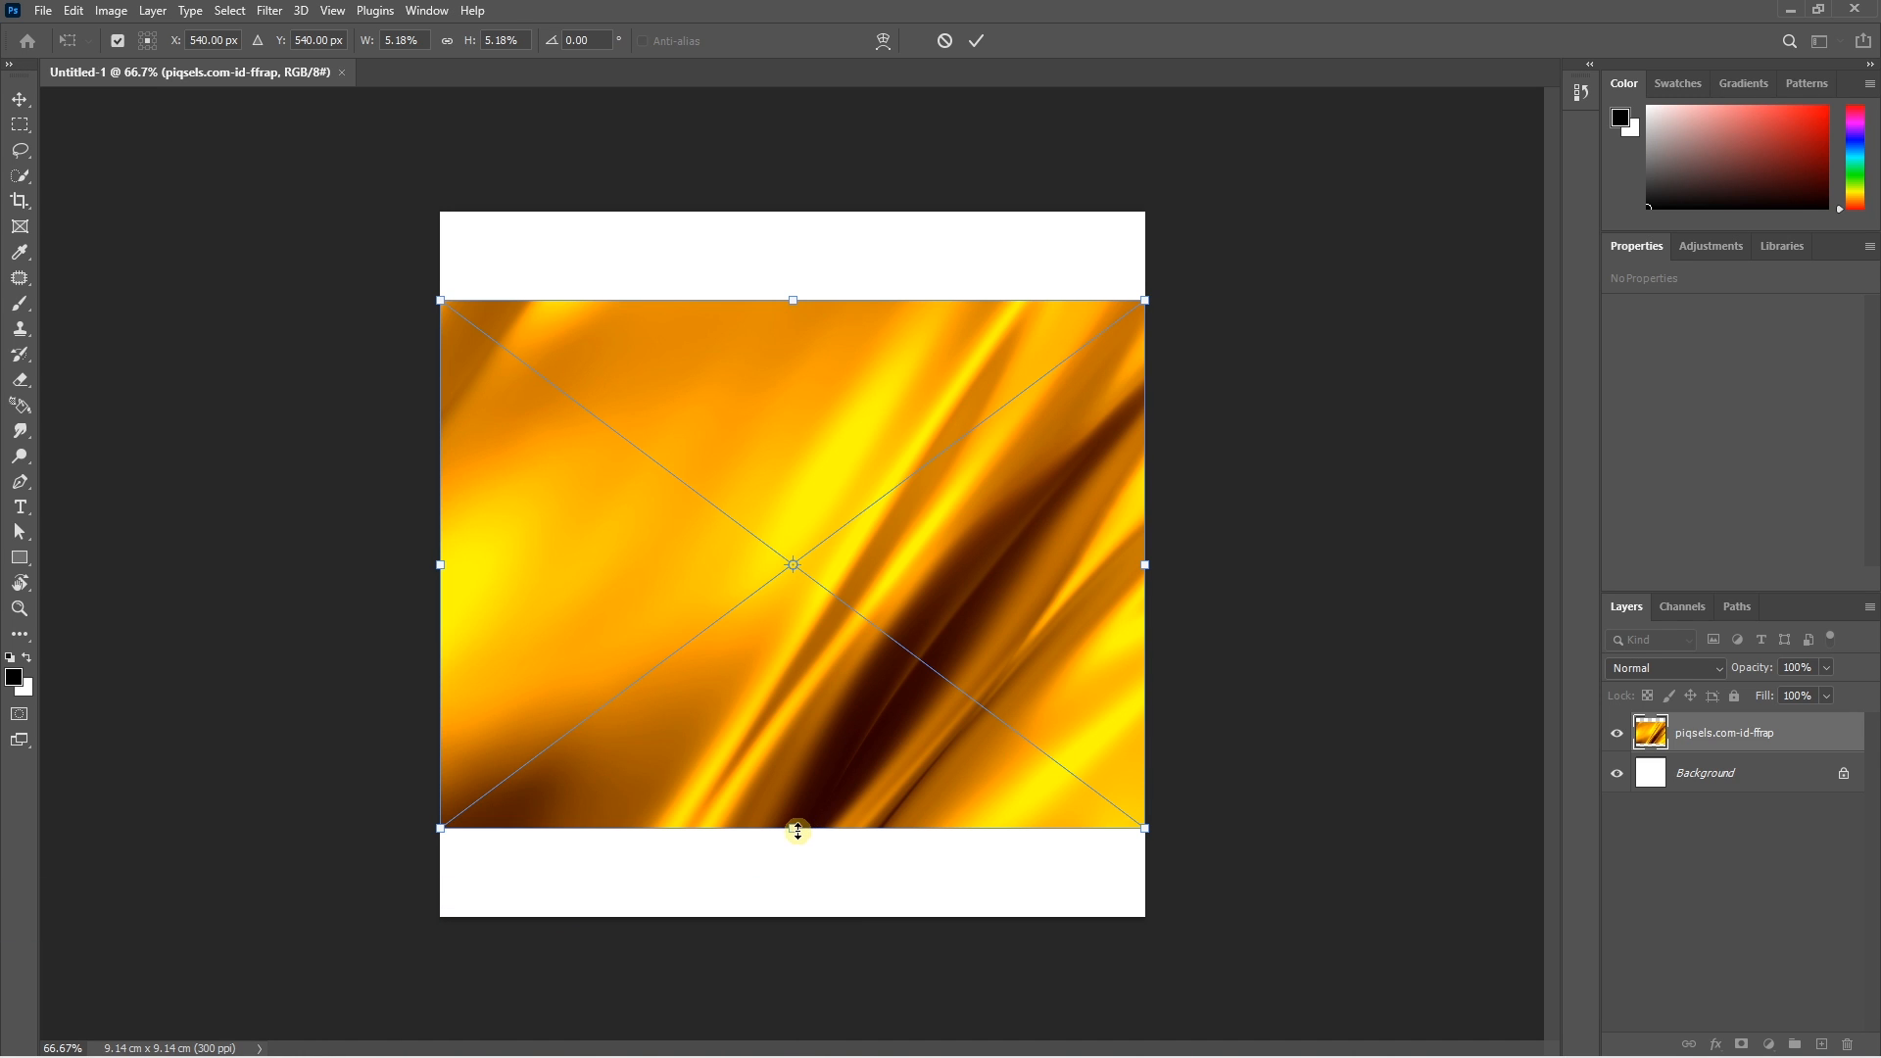
pyautogui.moveTo(789, 828); pyautogui.dragTo(809, 925)
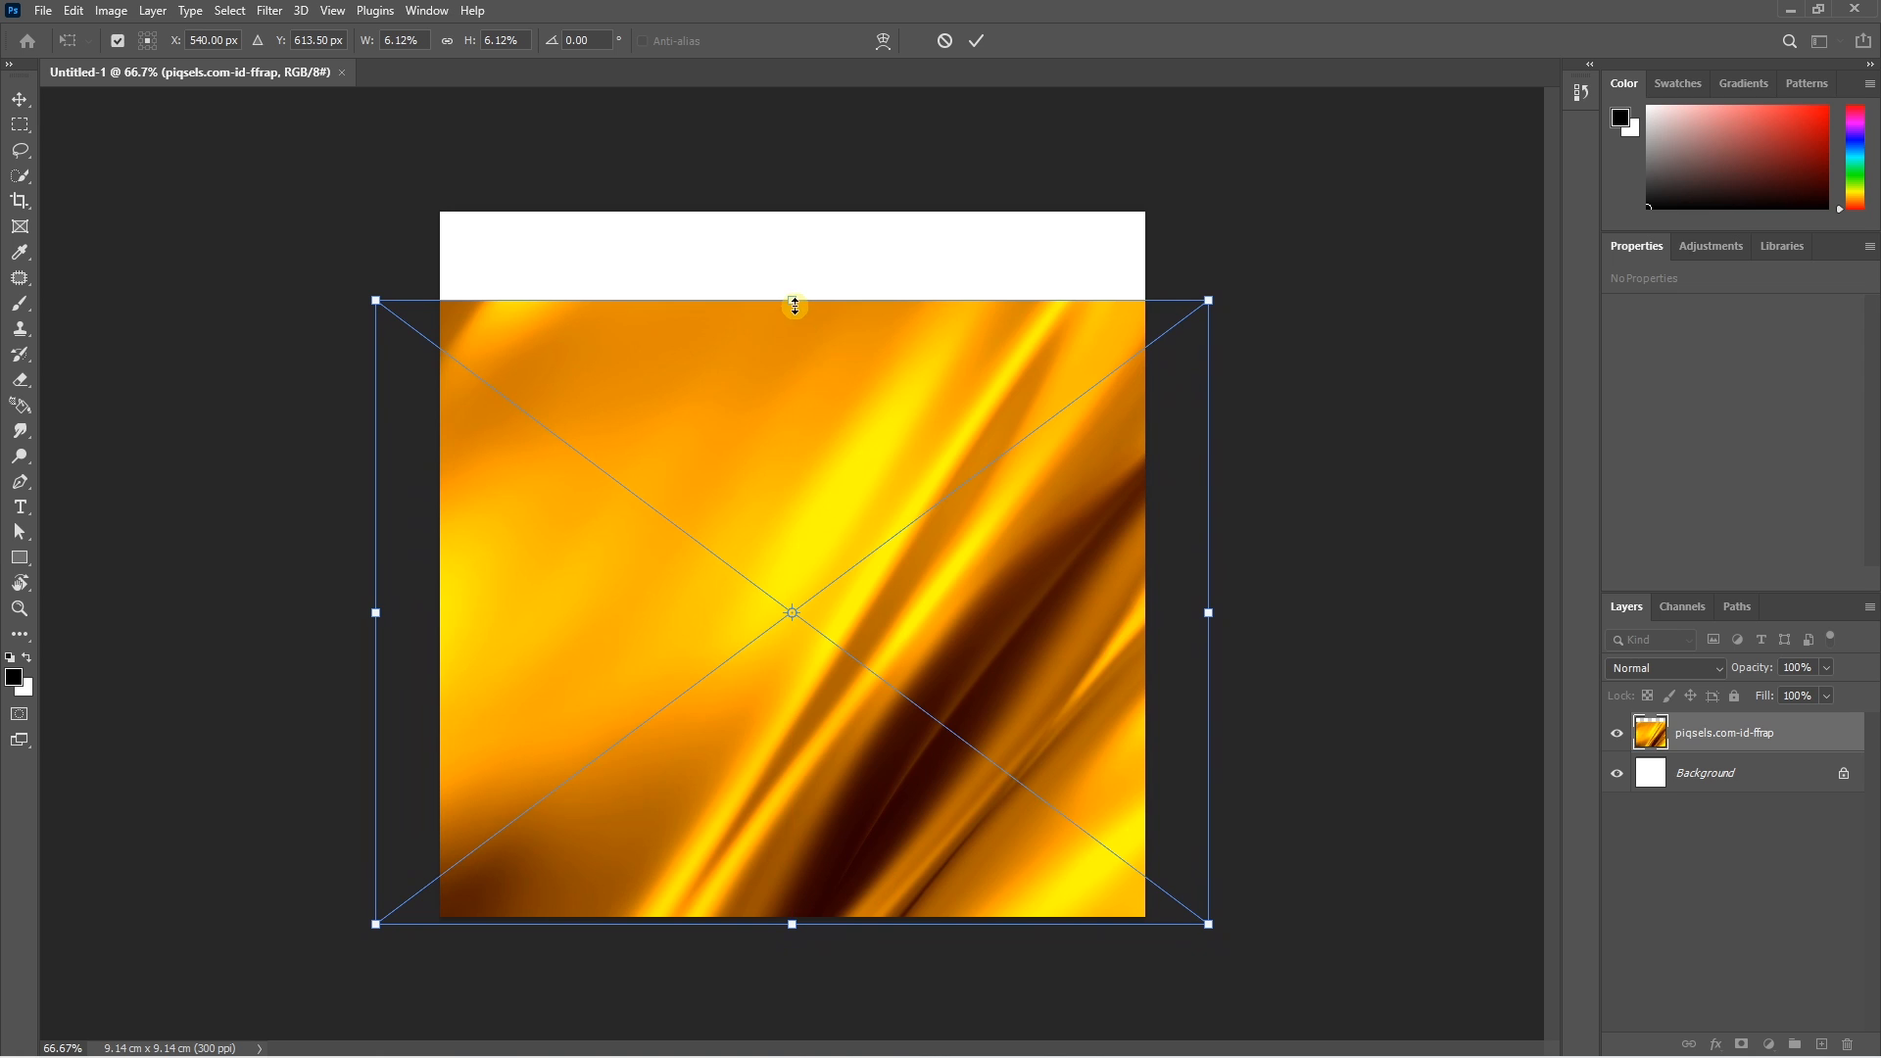
pyautogui.moveTo(793, 301); pyautogui.dragTo(785, 210)
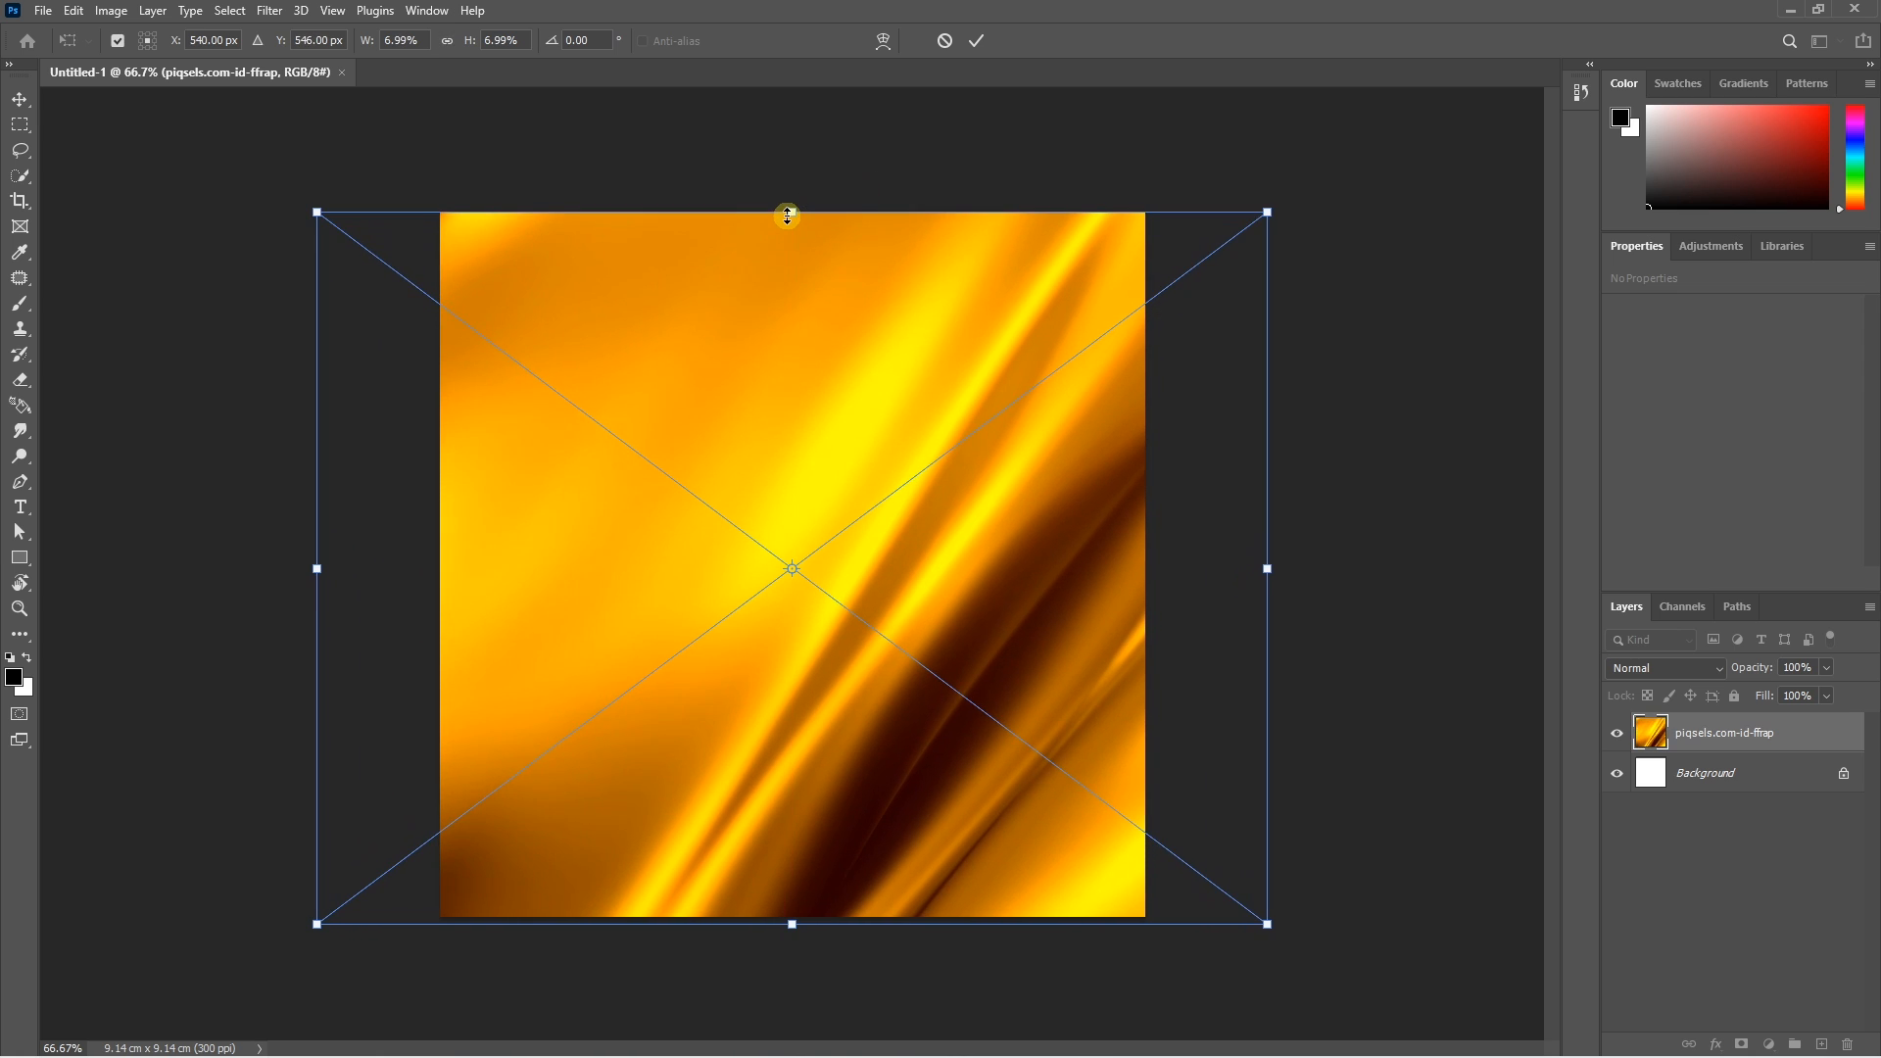
pyautogui.press('Return')
# Open the photo SAM_5185 from the Sanva 2nd birthday folder as a separate document and check the boy's face up close.
pyautogui.hotkey('alt', 'Tab')
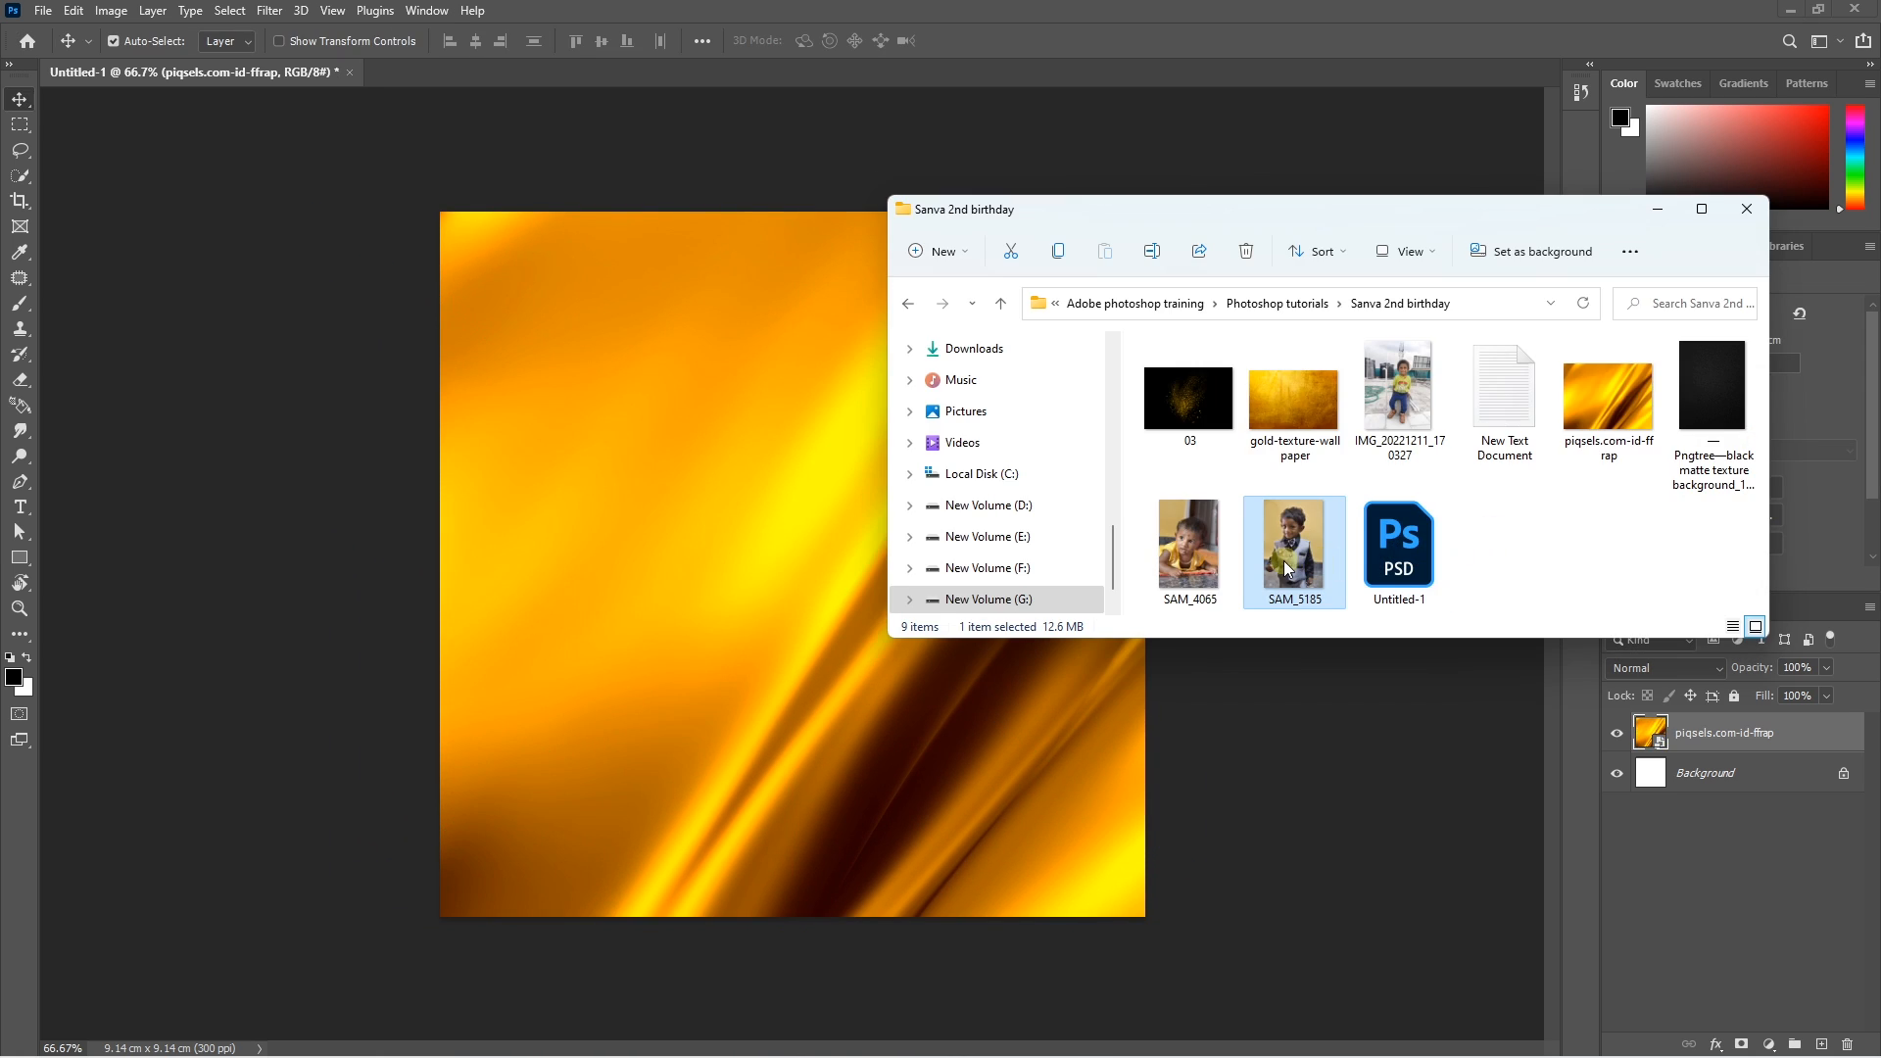
pyautogui.moveTo(1283, 563); pyautogui.dragTo(629, 64)
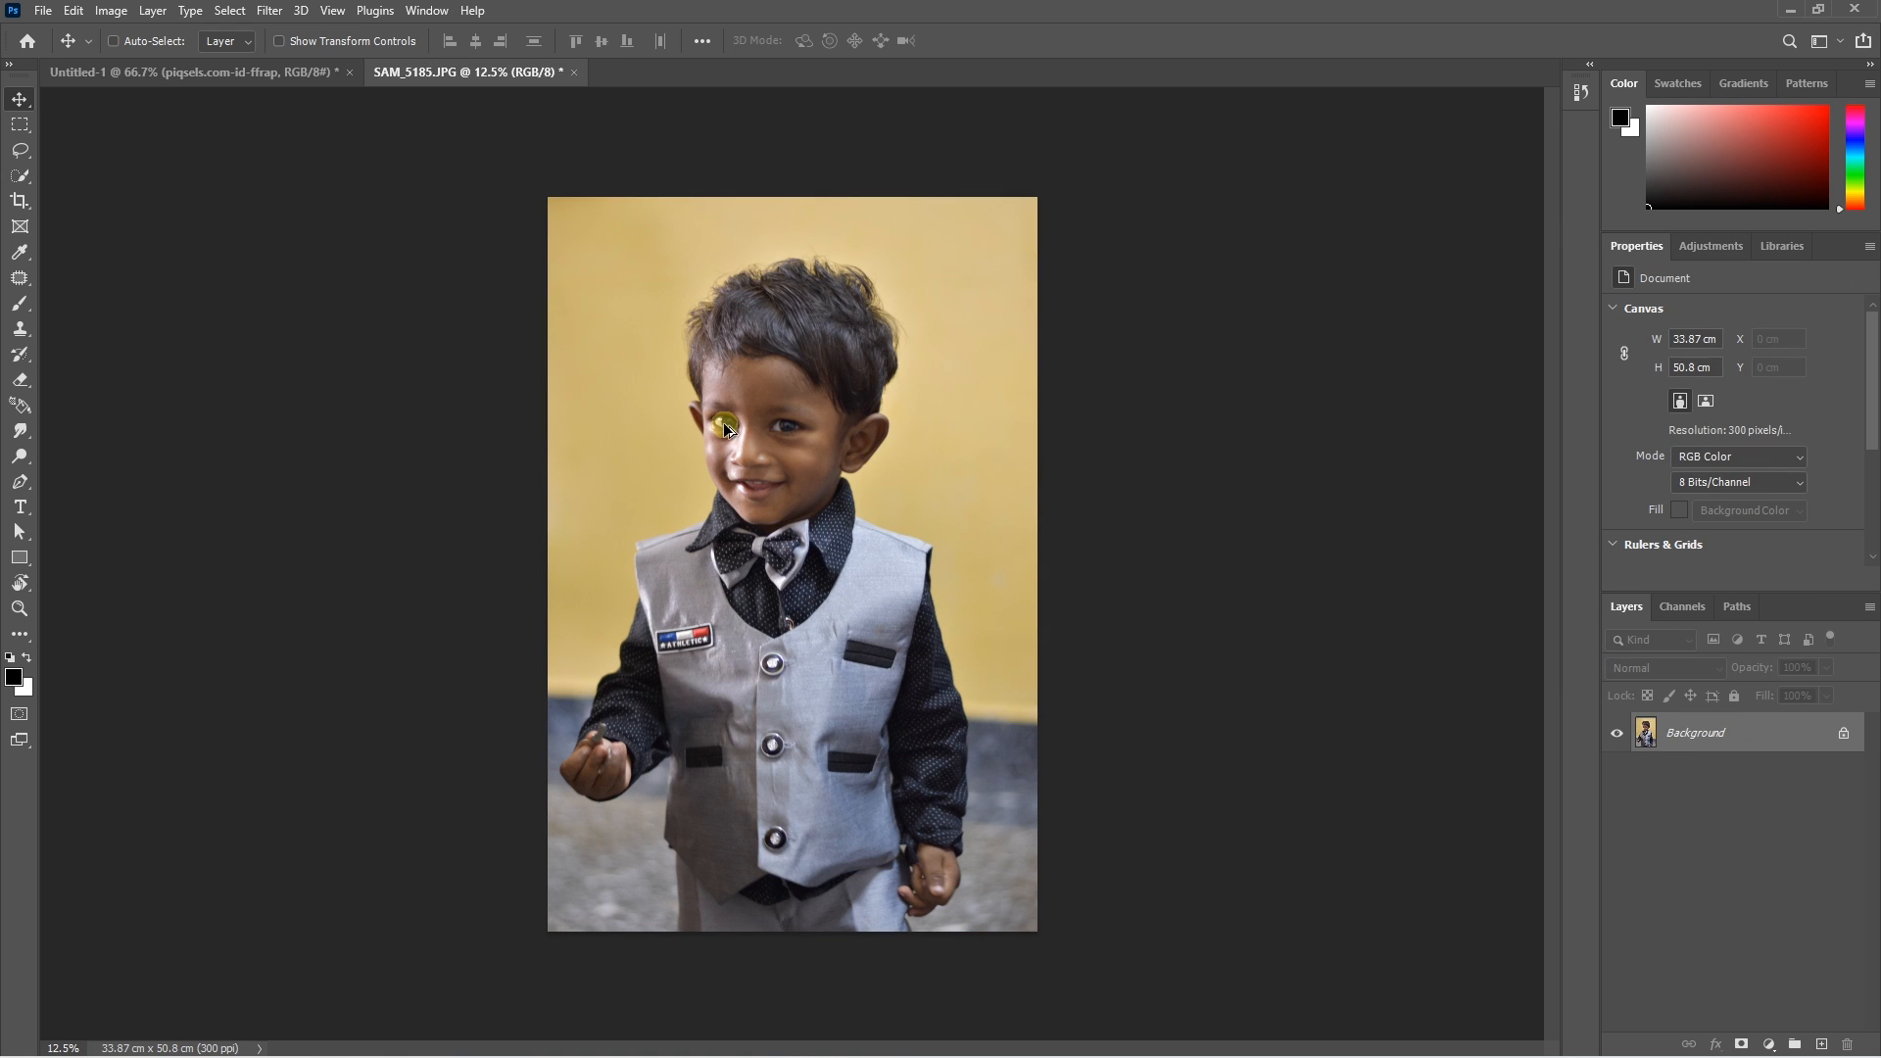
pyautogui.scroll(8, 724, 429)
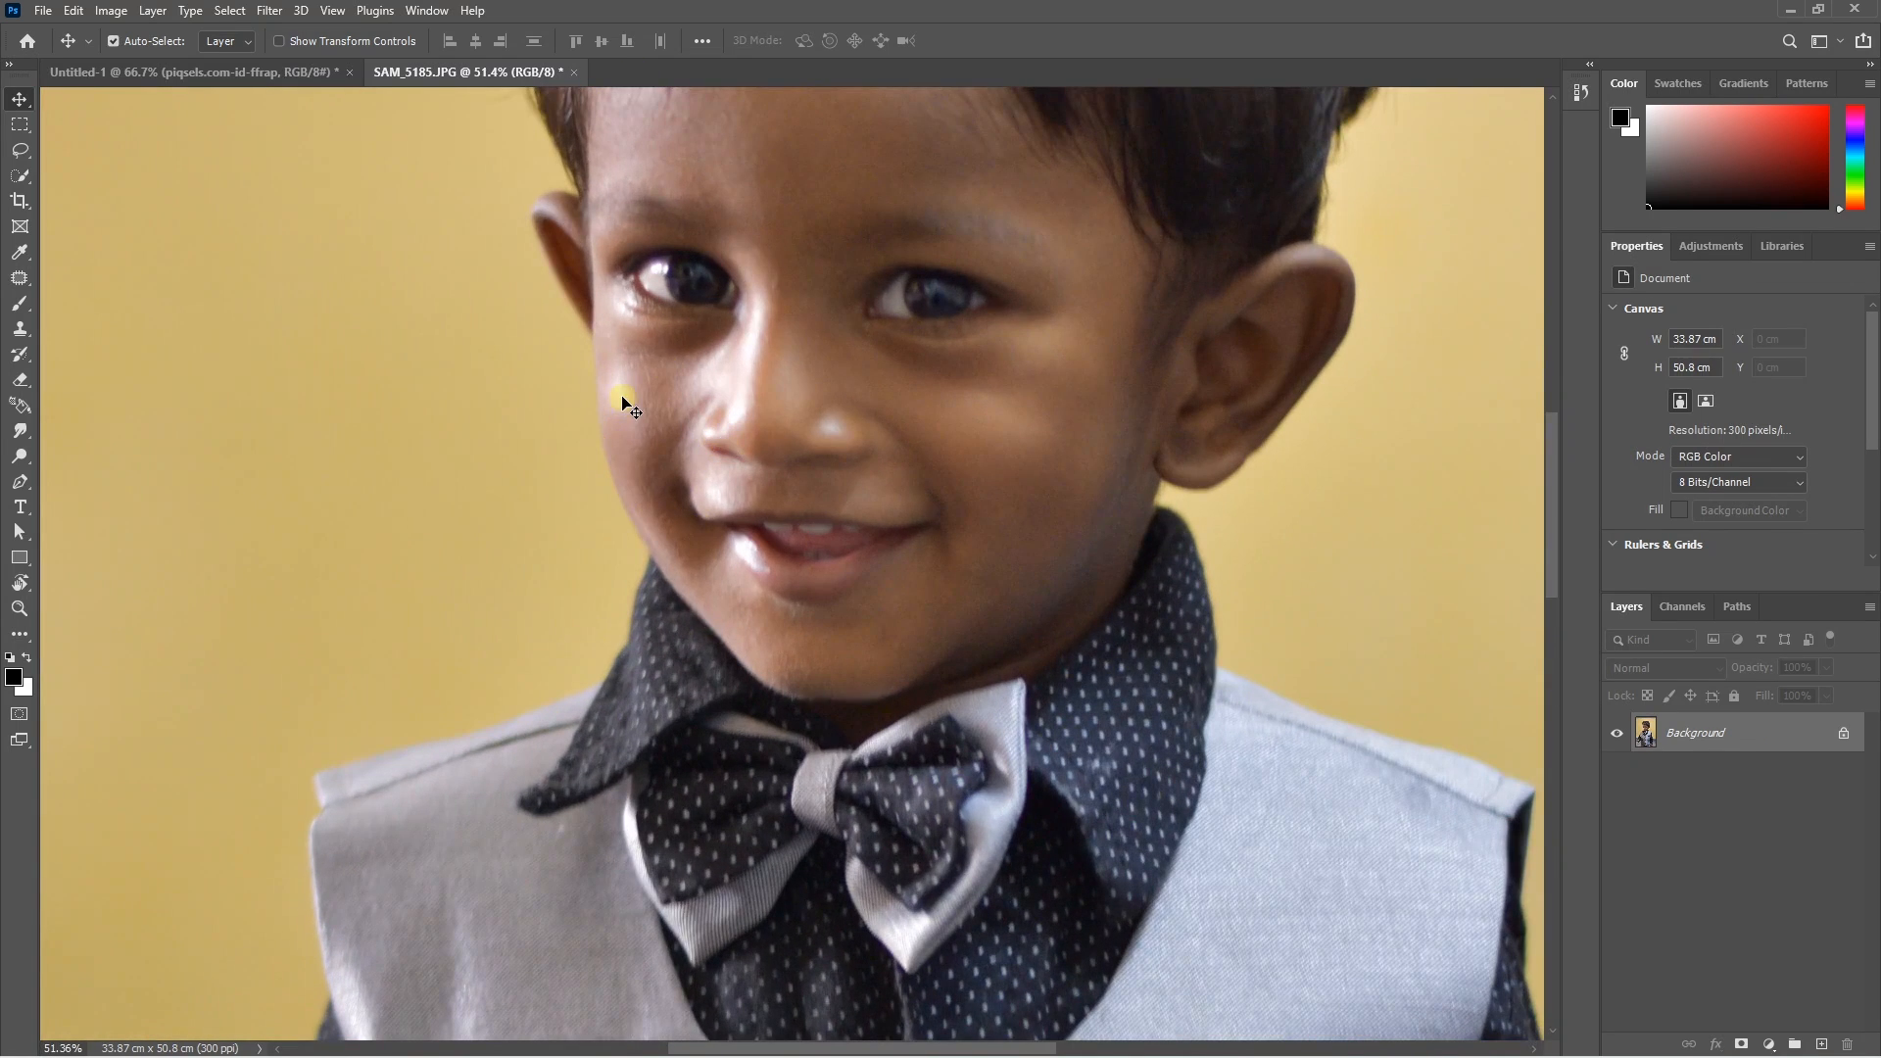
pyautogui.scroll(-5, 692, 527)
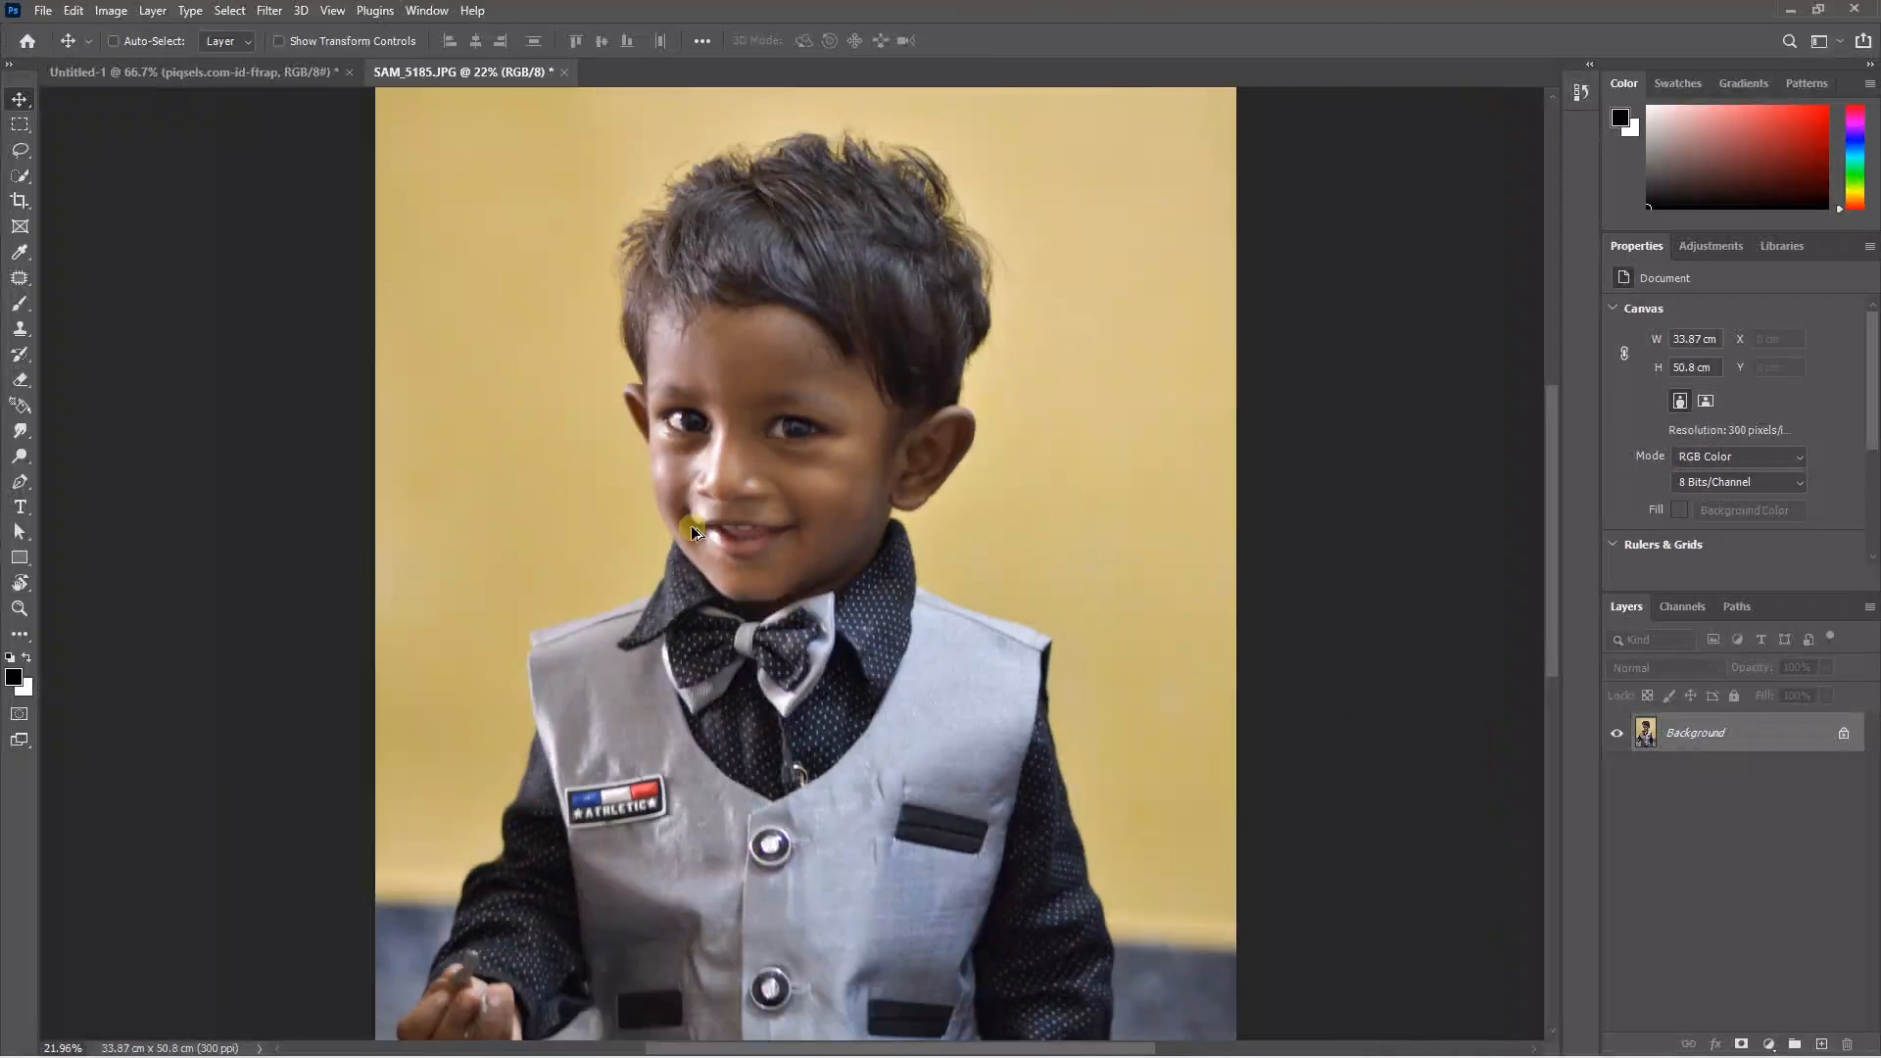
pyautogui.scroll(-2, 691, 526)
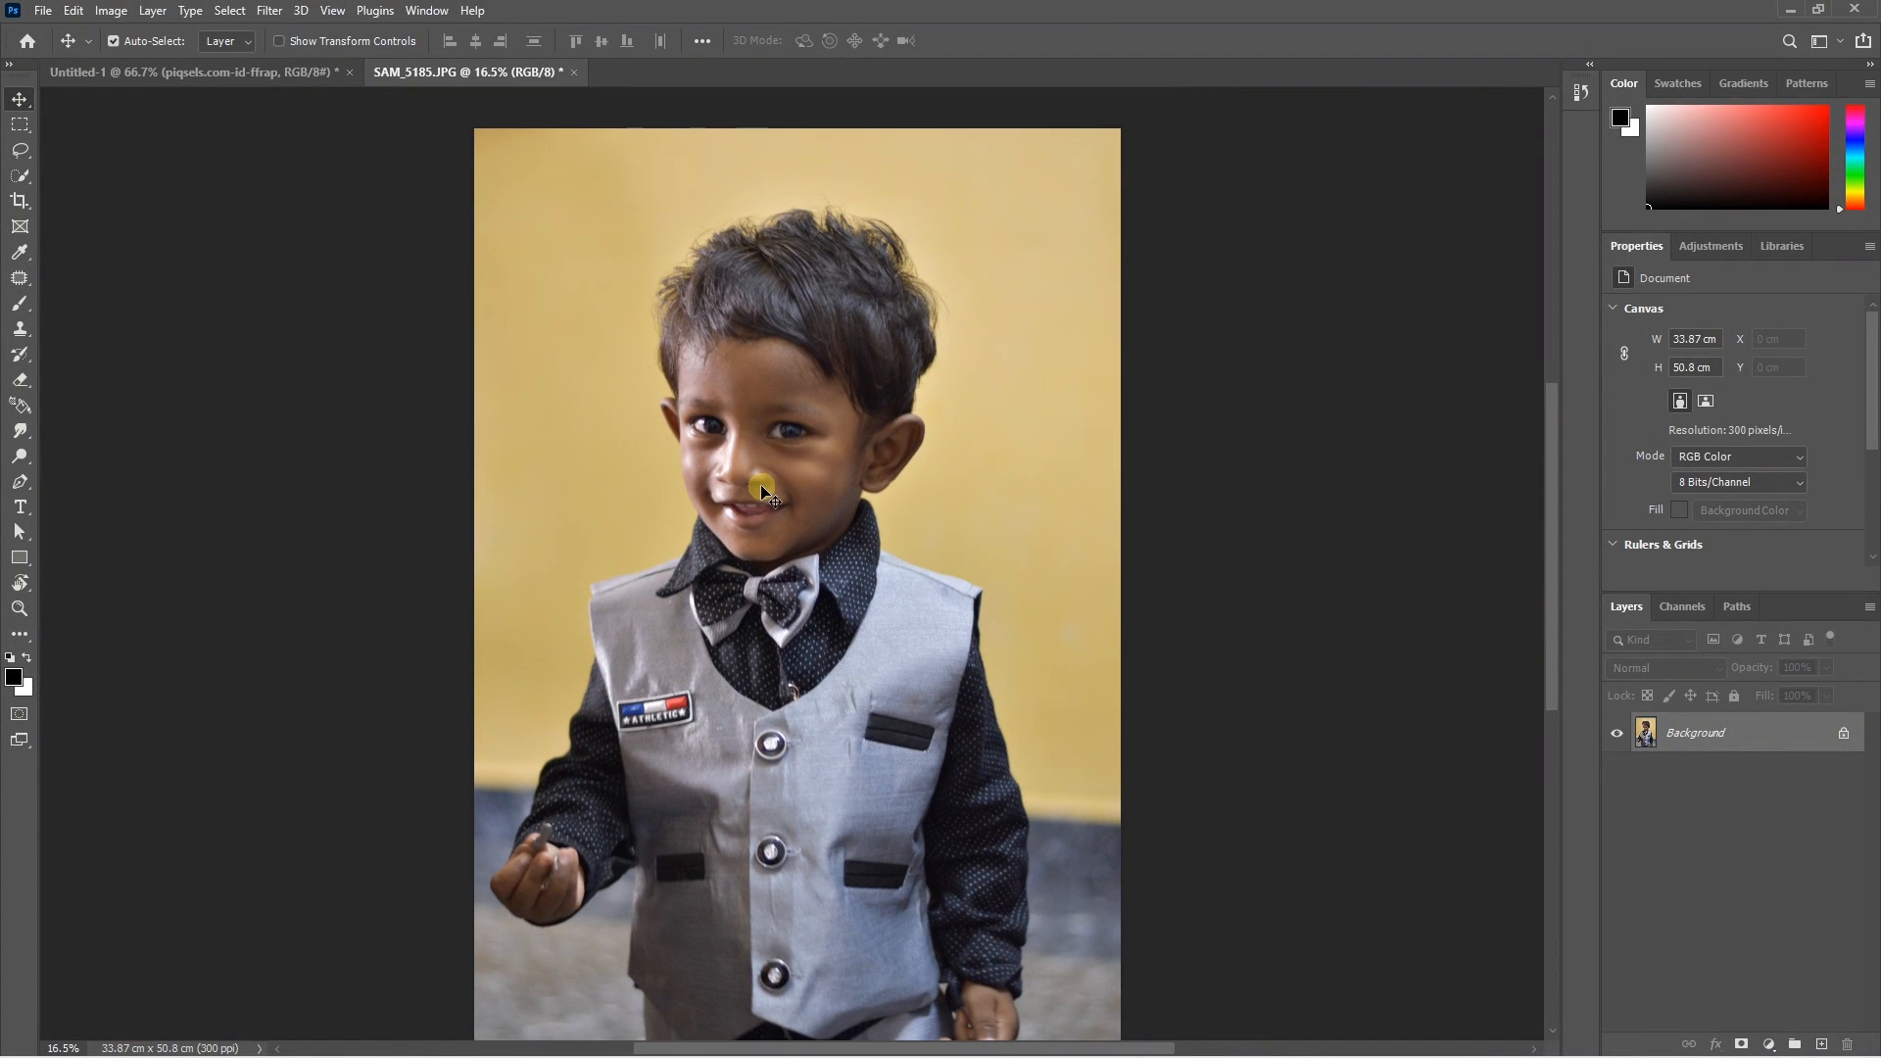
# Apply Shake Reduction to the boy's photo with blur trace bounds 42 px, smoothing about 42.7% and artifact suppression about 46.4%.
pyautogui.click(268, 10)
pyautogui.moveTo(341, 291)
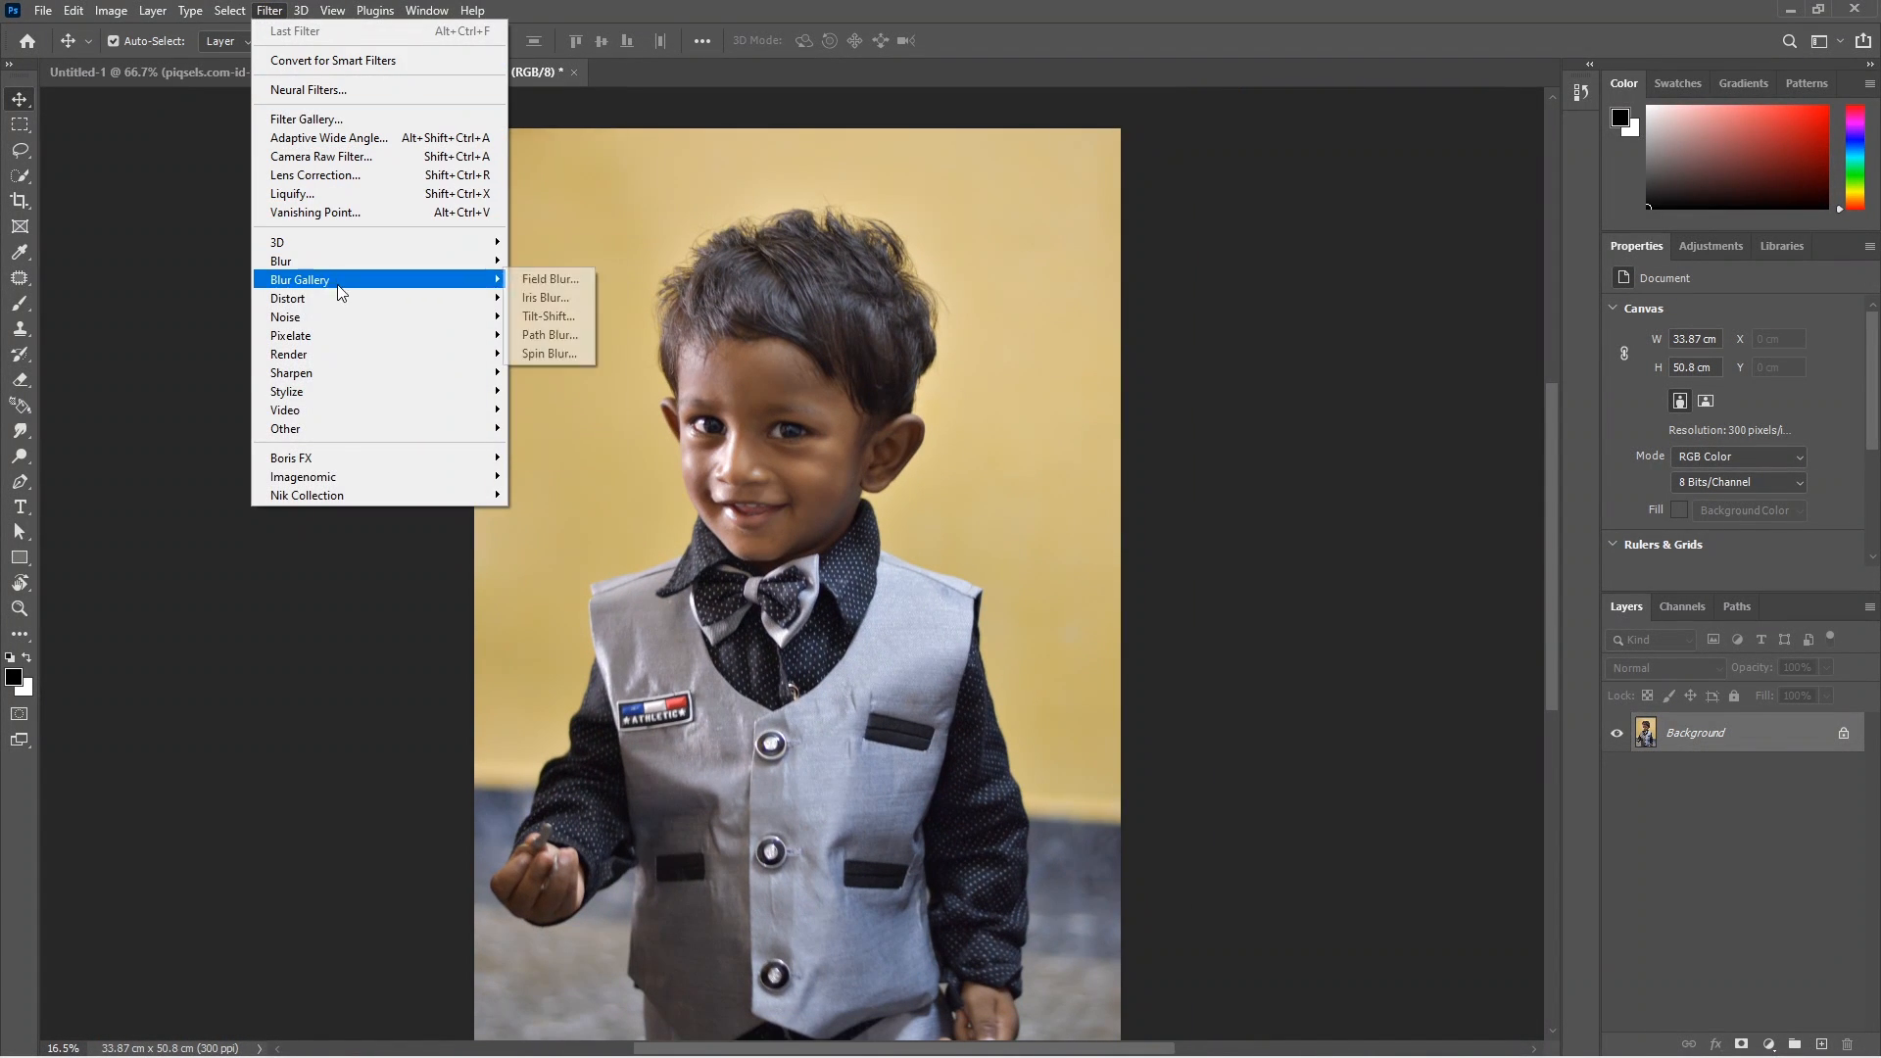
pyautogui.moveTo(443, 377)
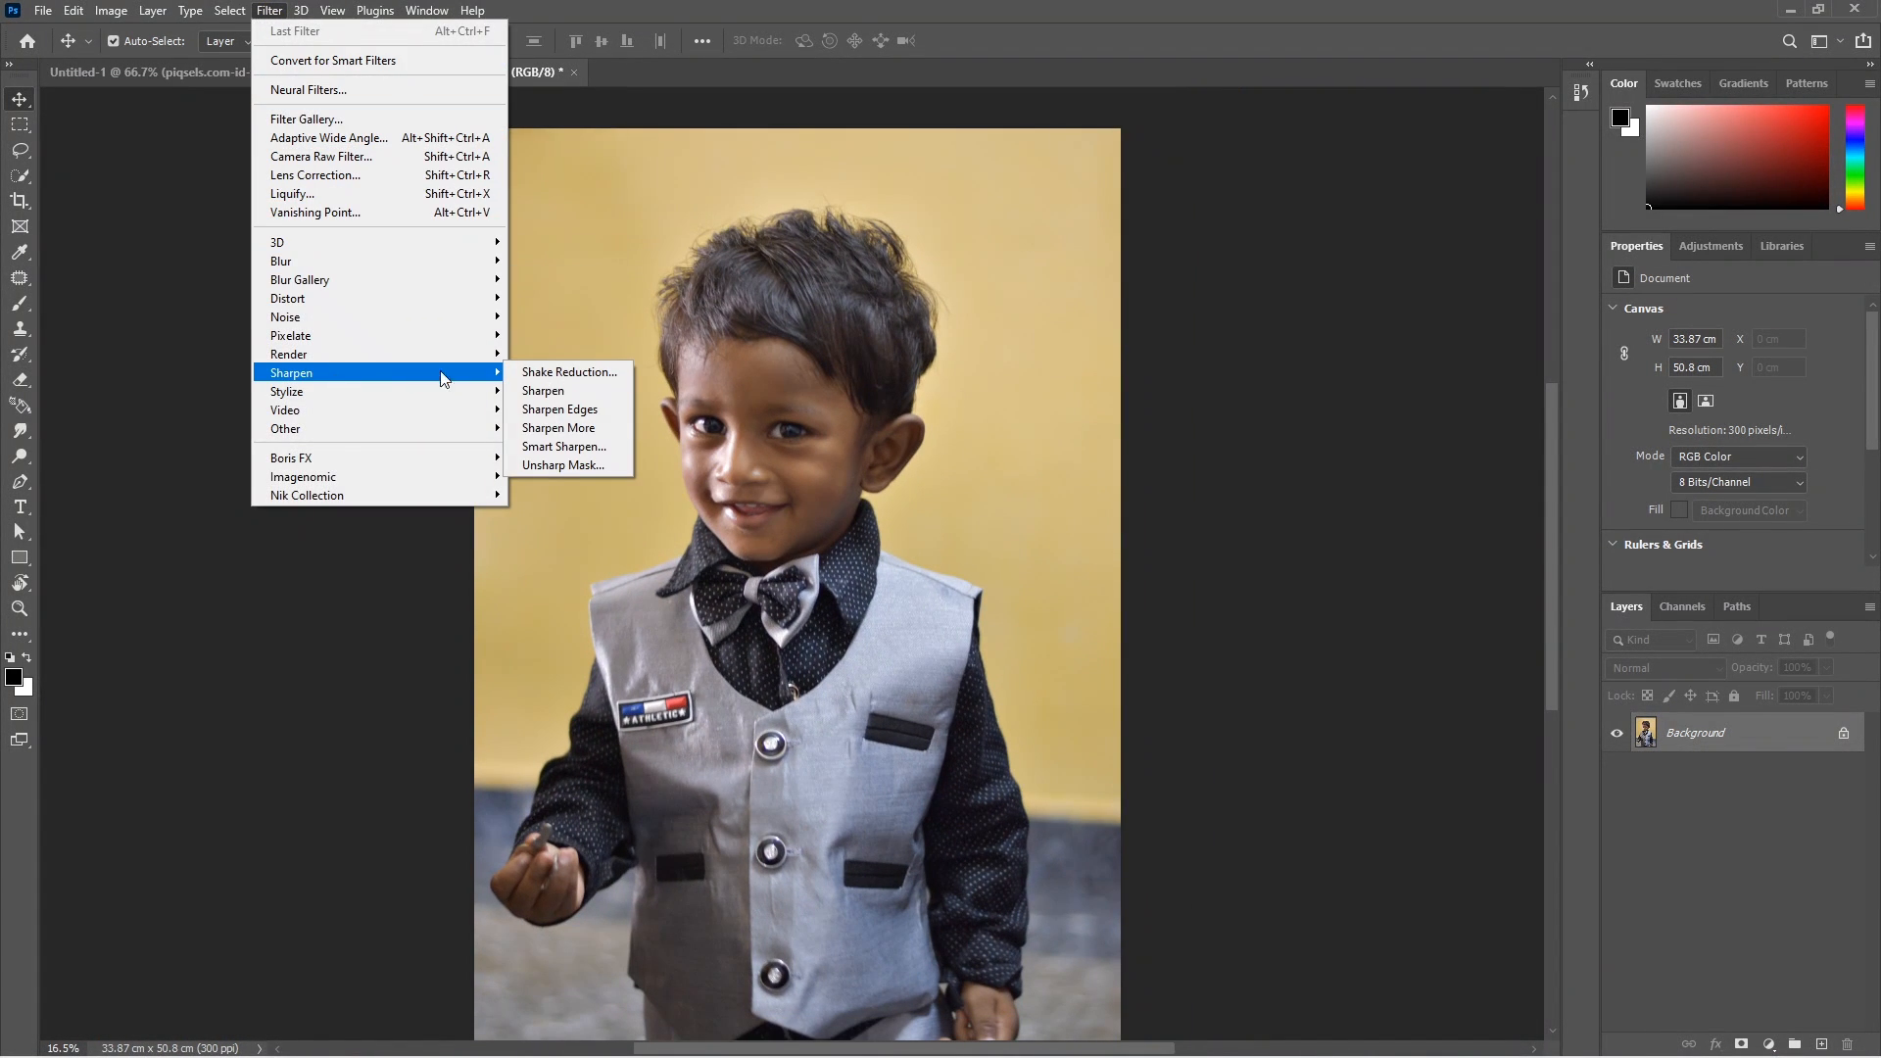
pyautogui.click(569, 373)
pyautogui.scroll(5, 820, 487)
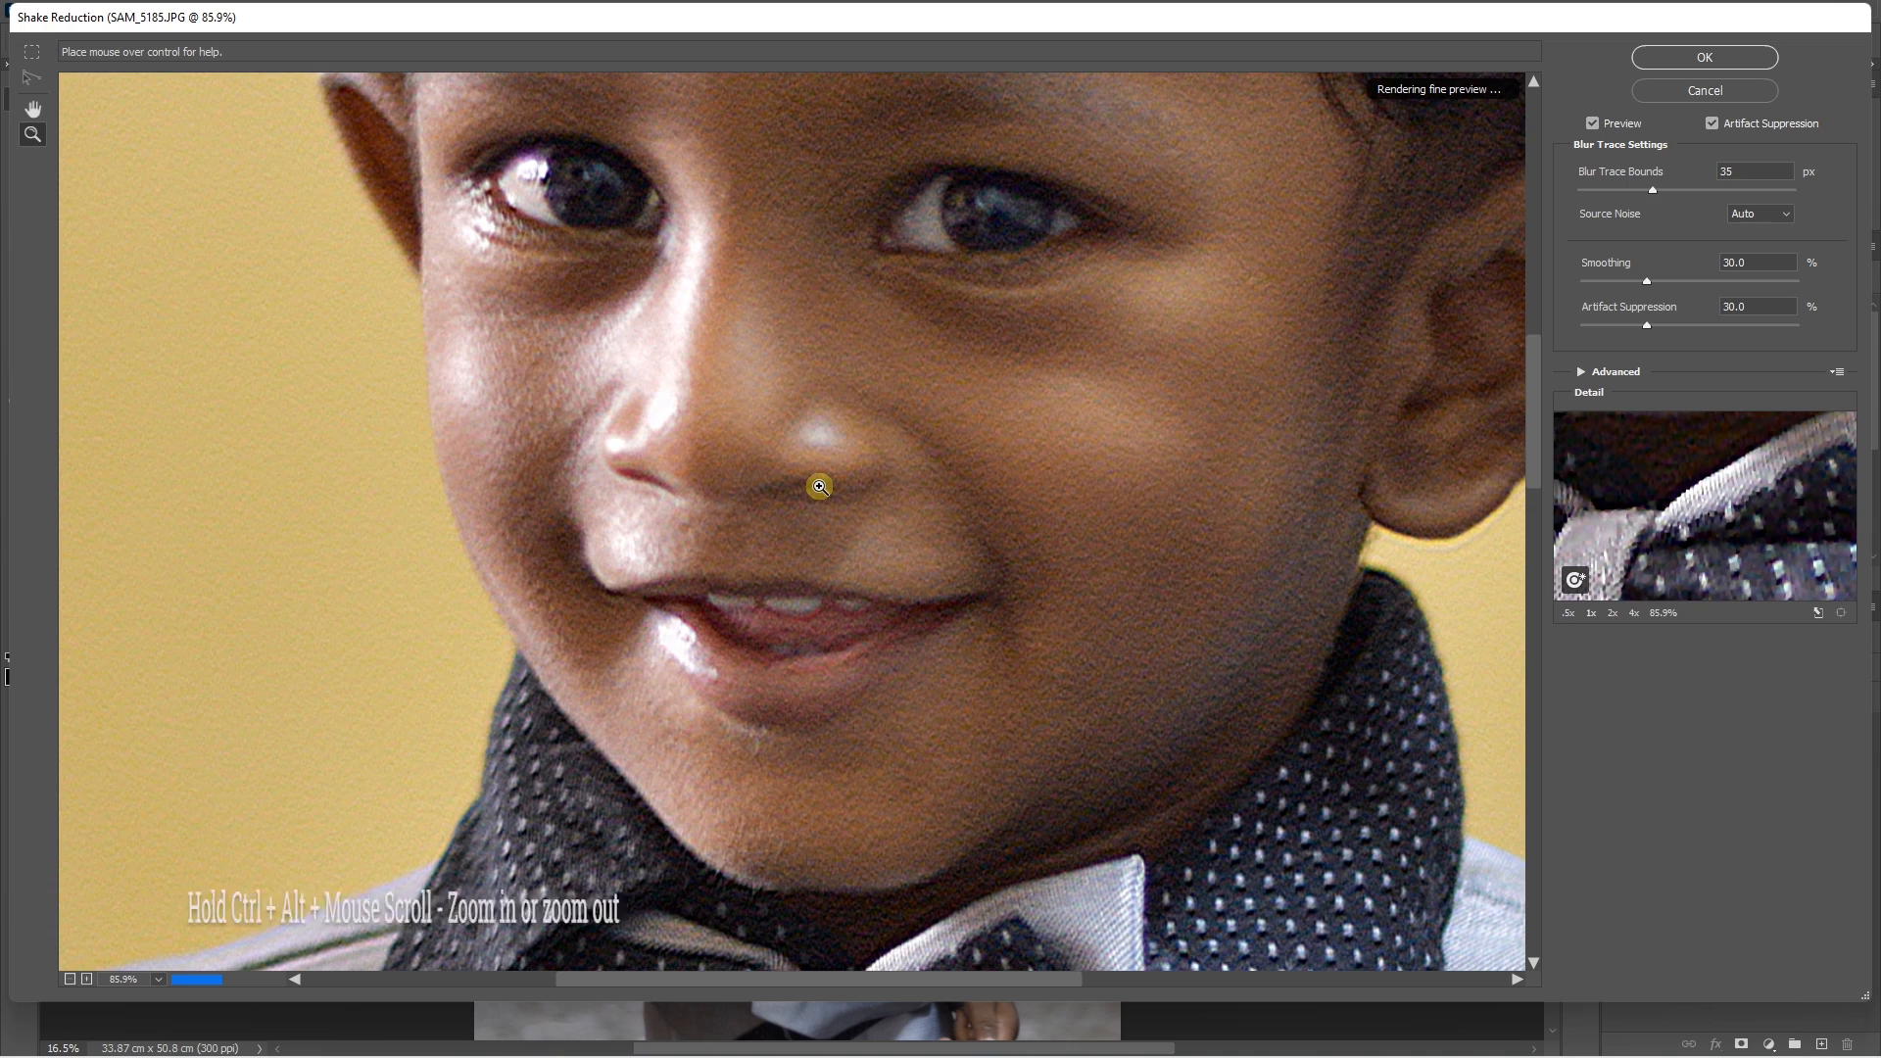
pyautogui.scroll(-2, 820, 487)
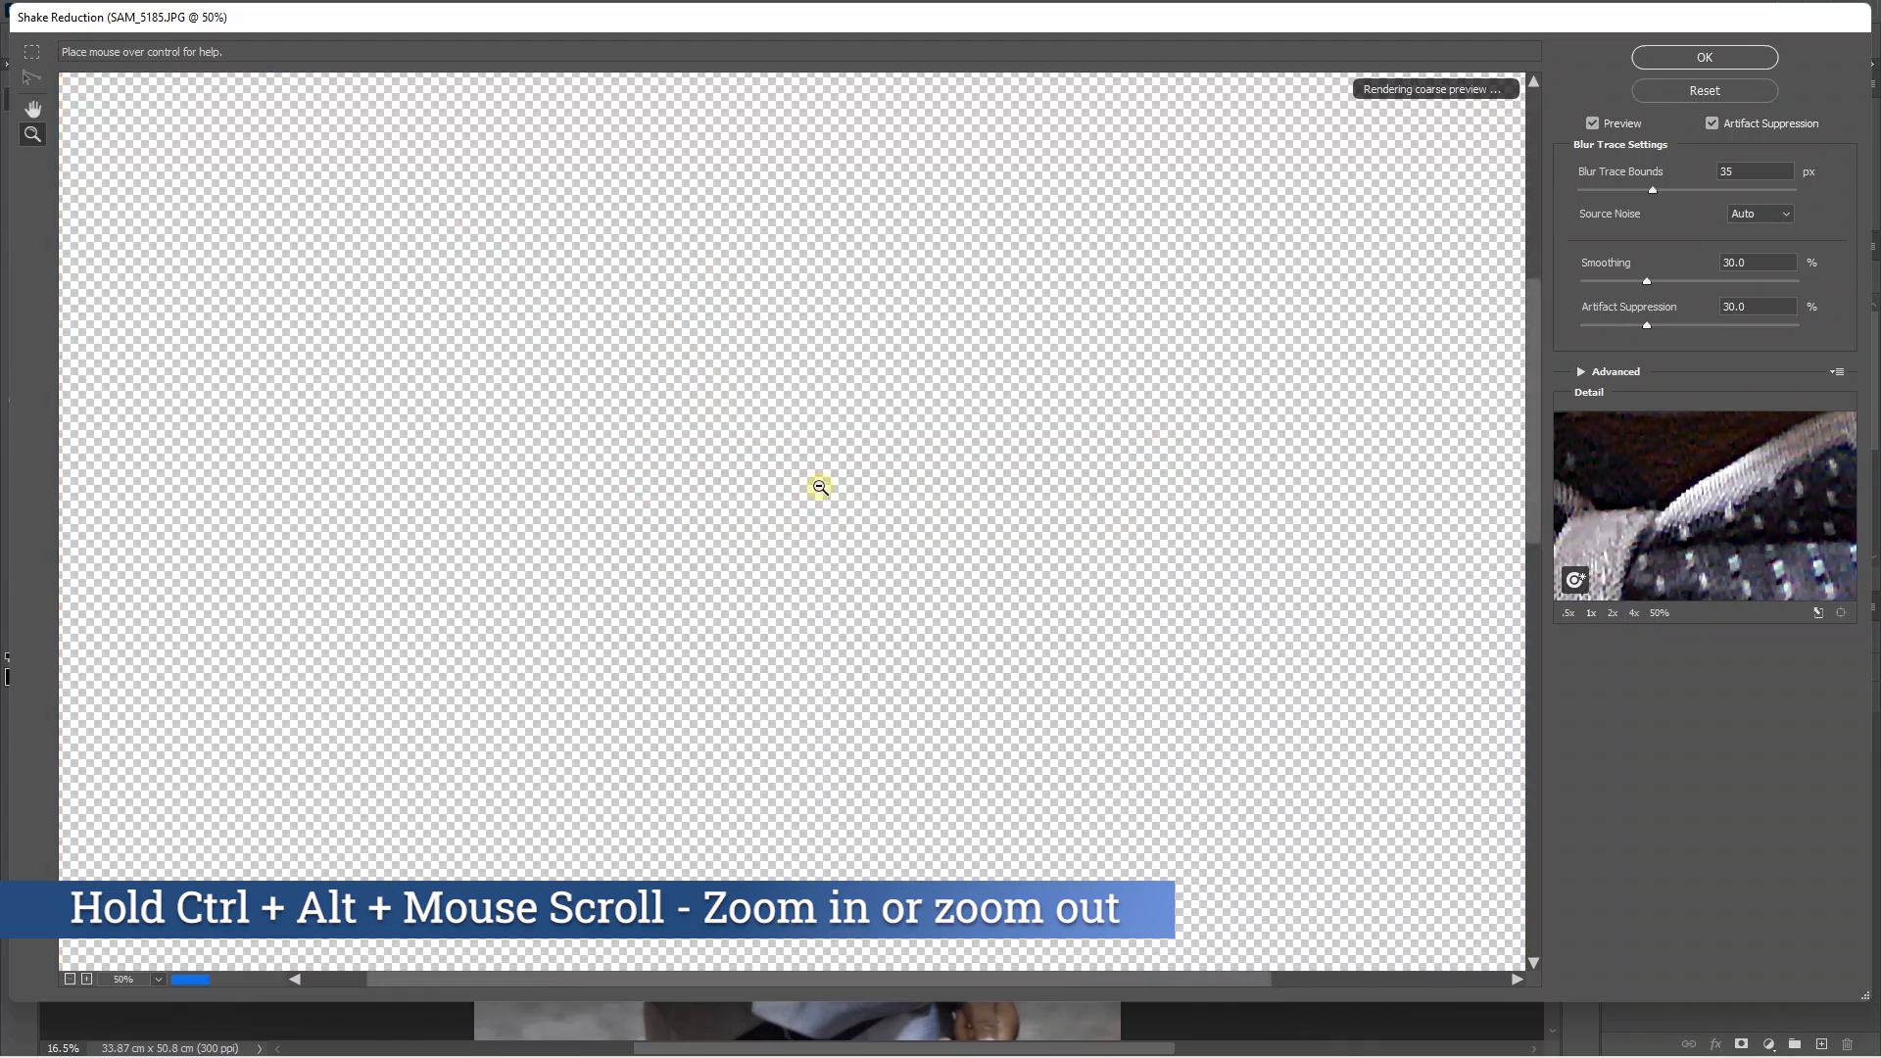
pyautogui.scroll(-1, 820, 487)
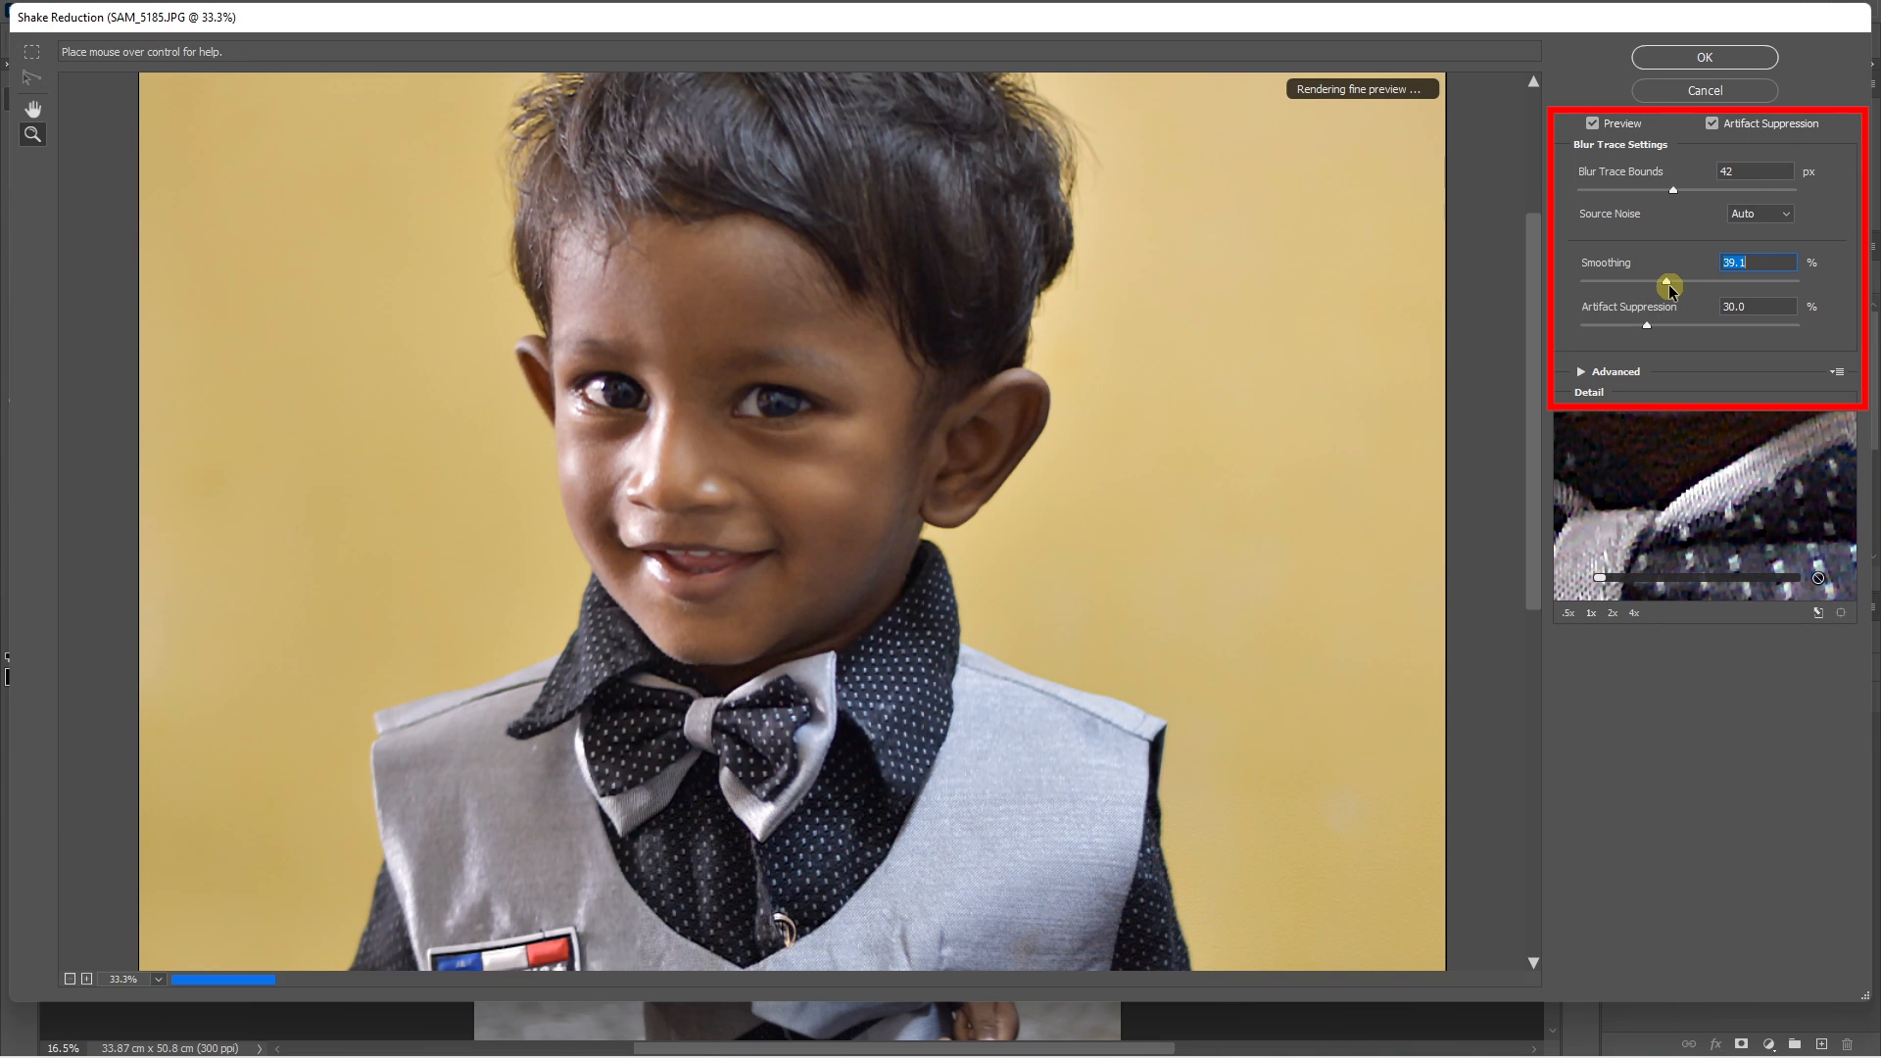
pyautogui.moveTo(1668, 285)
pyautogui.mouseDown()
pyautogui.moveTo(1664, 325)
pyautogui.moveTo(1682, 325)
pyautogui.mouseUp()
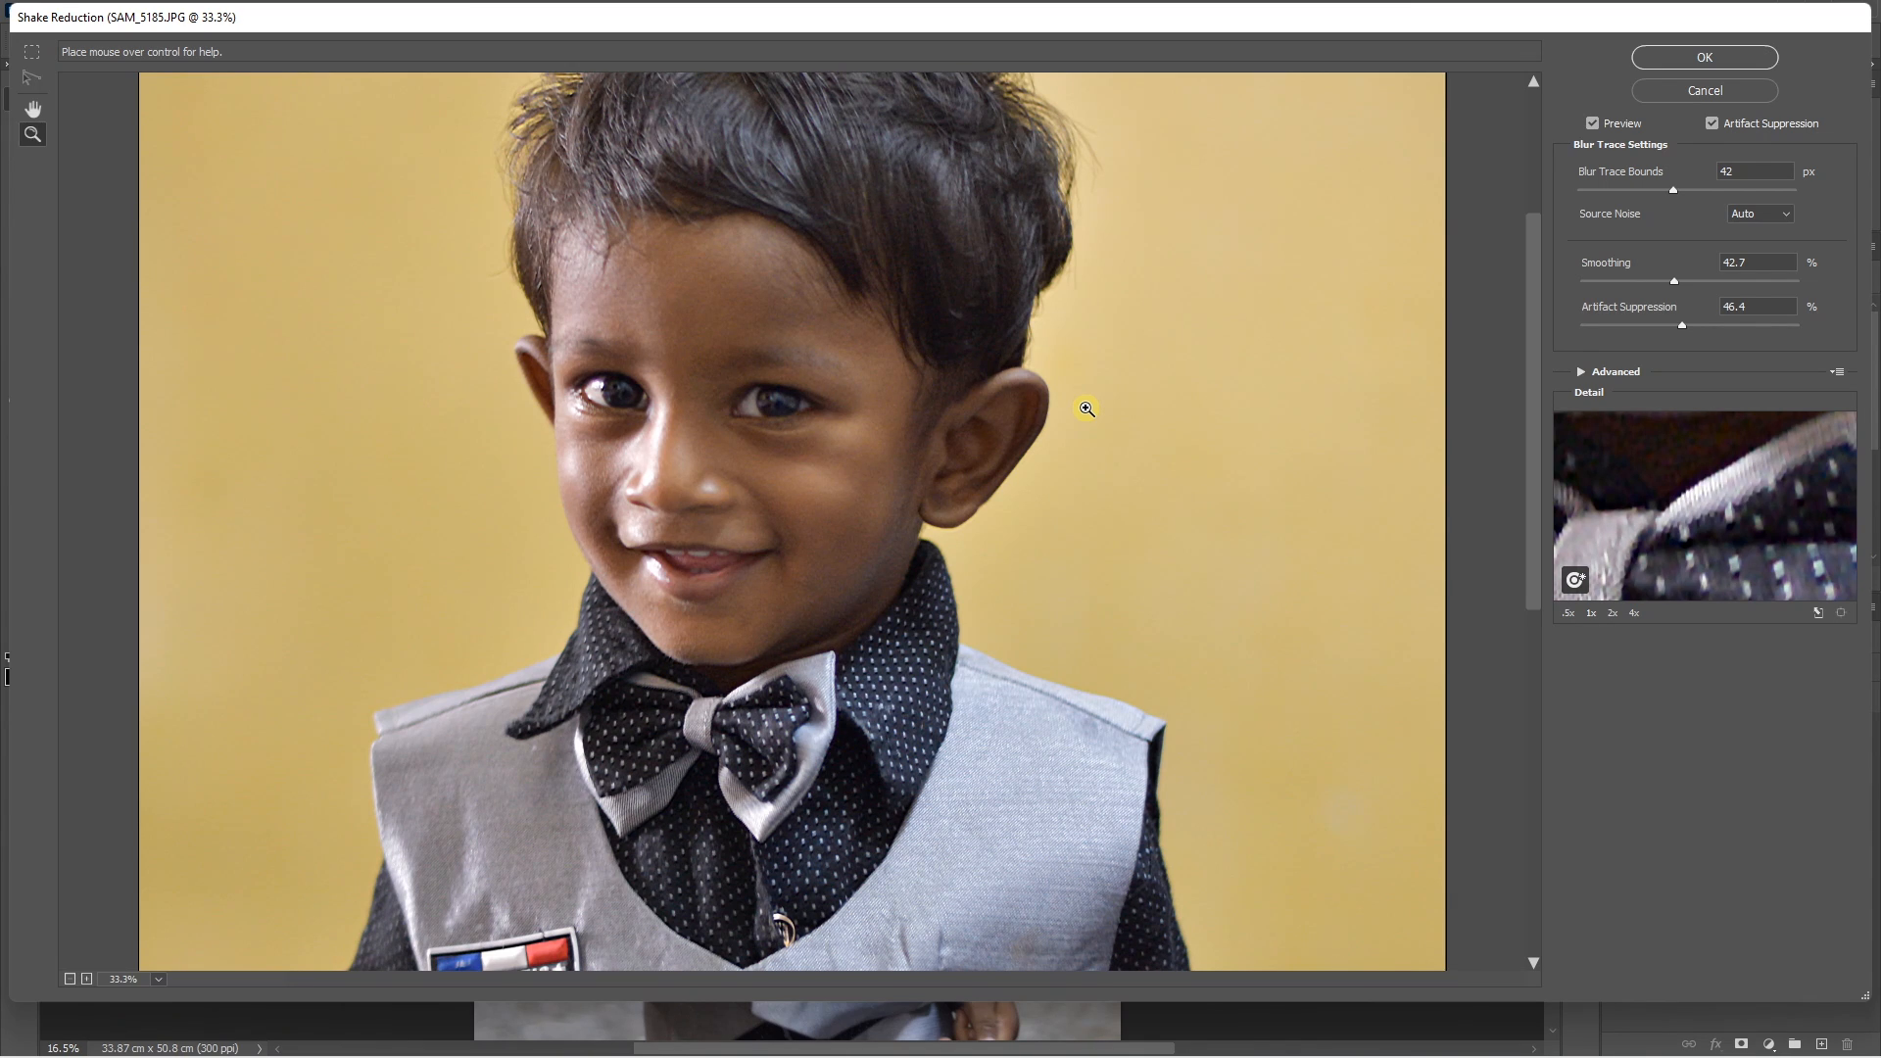
pyautogui.press('Return')
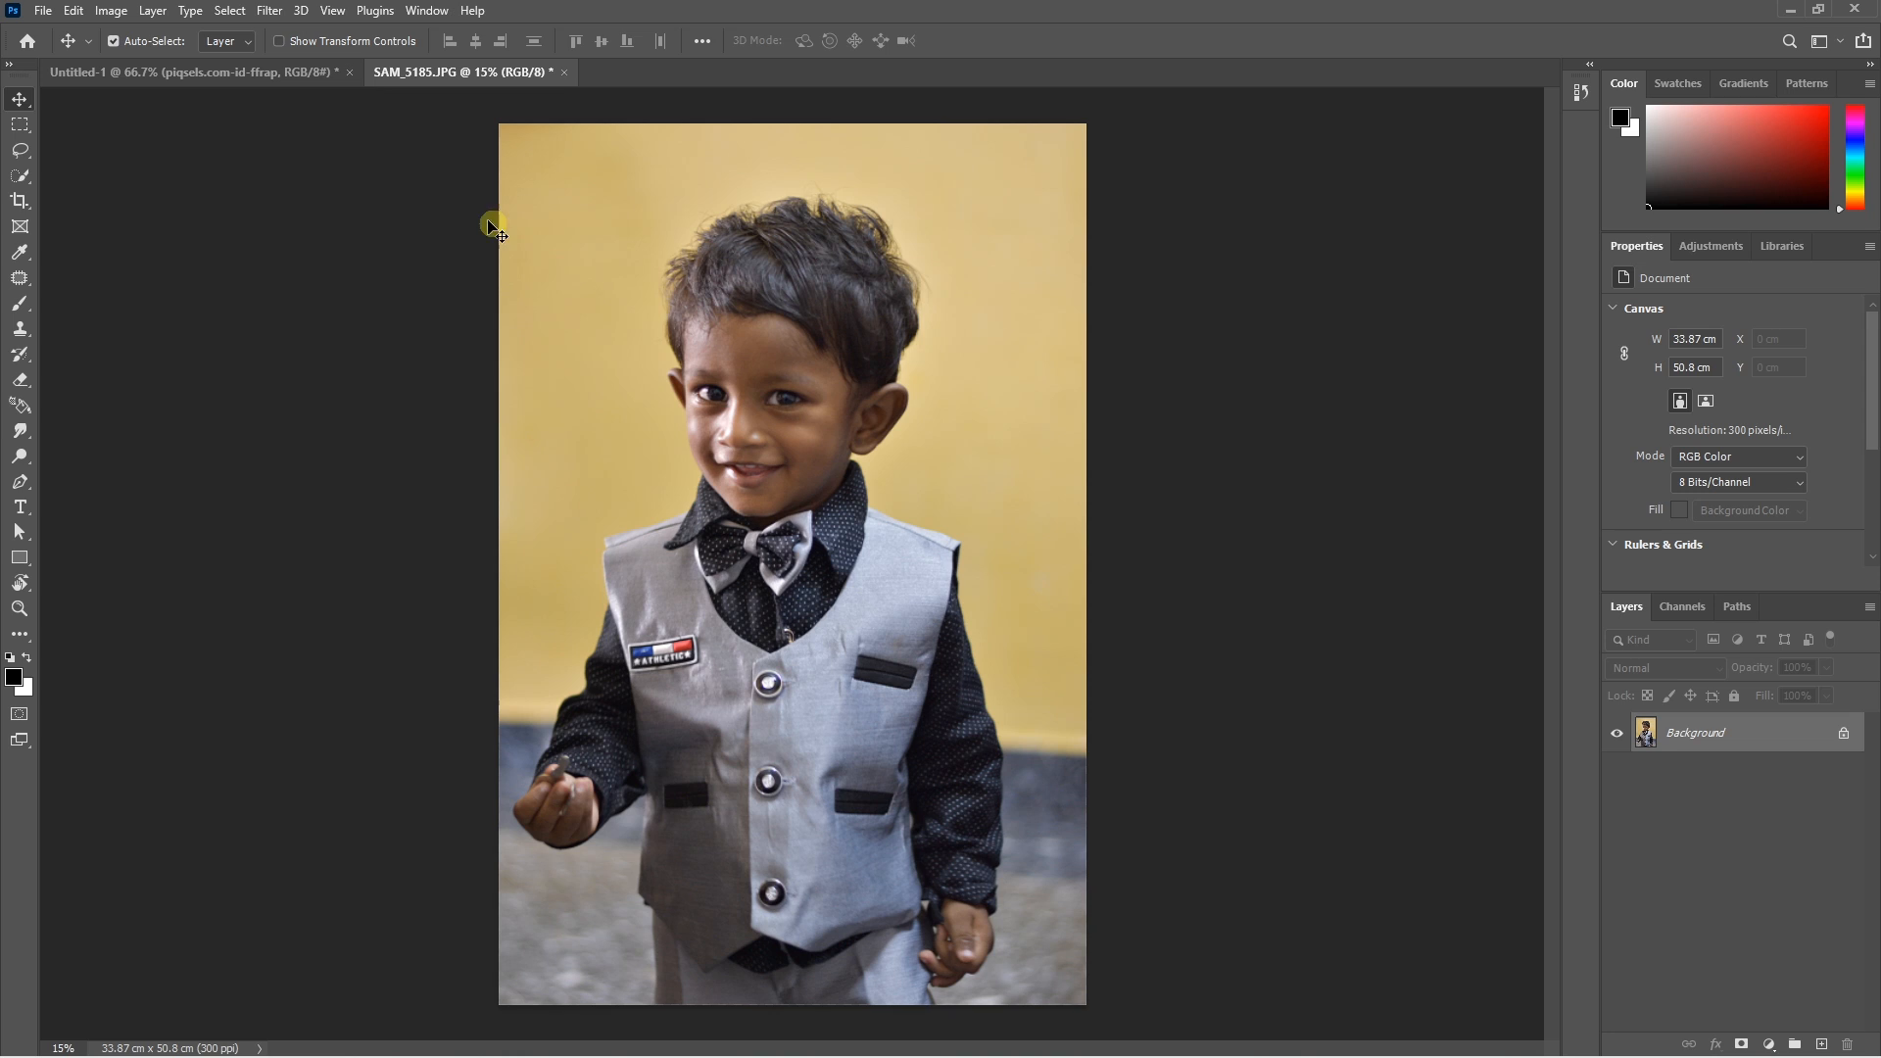
# Select the boy as the subject and hide the photo's background with a layer mask, checking the hair edges.
pyautogui.click(229, 10)
pyautogui.click(271, 240)
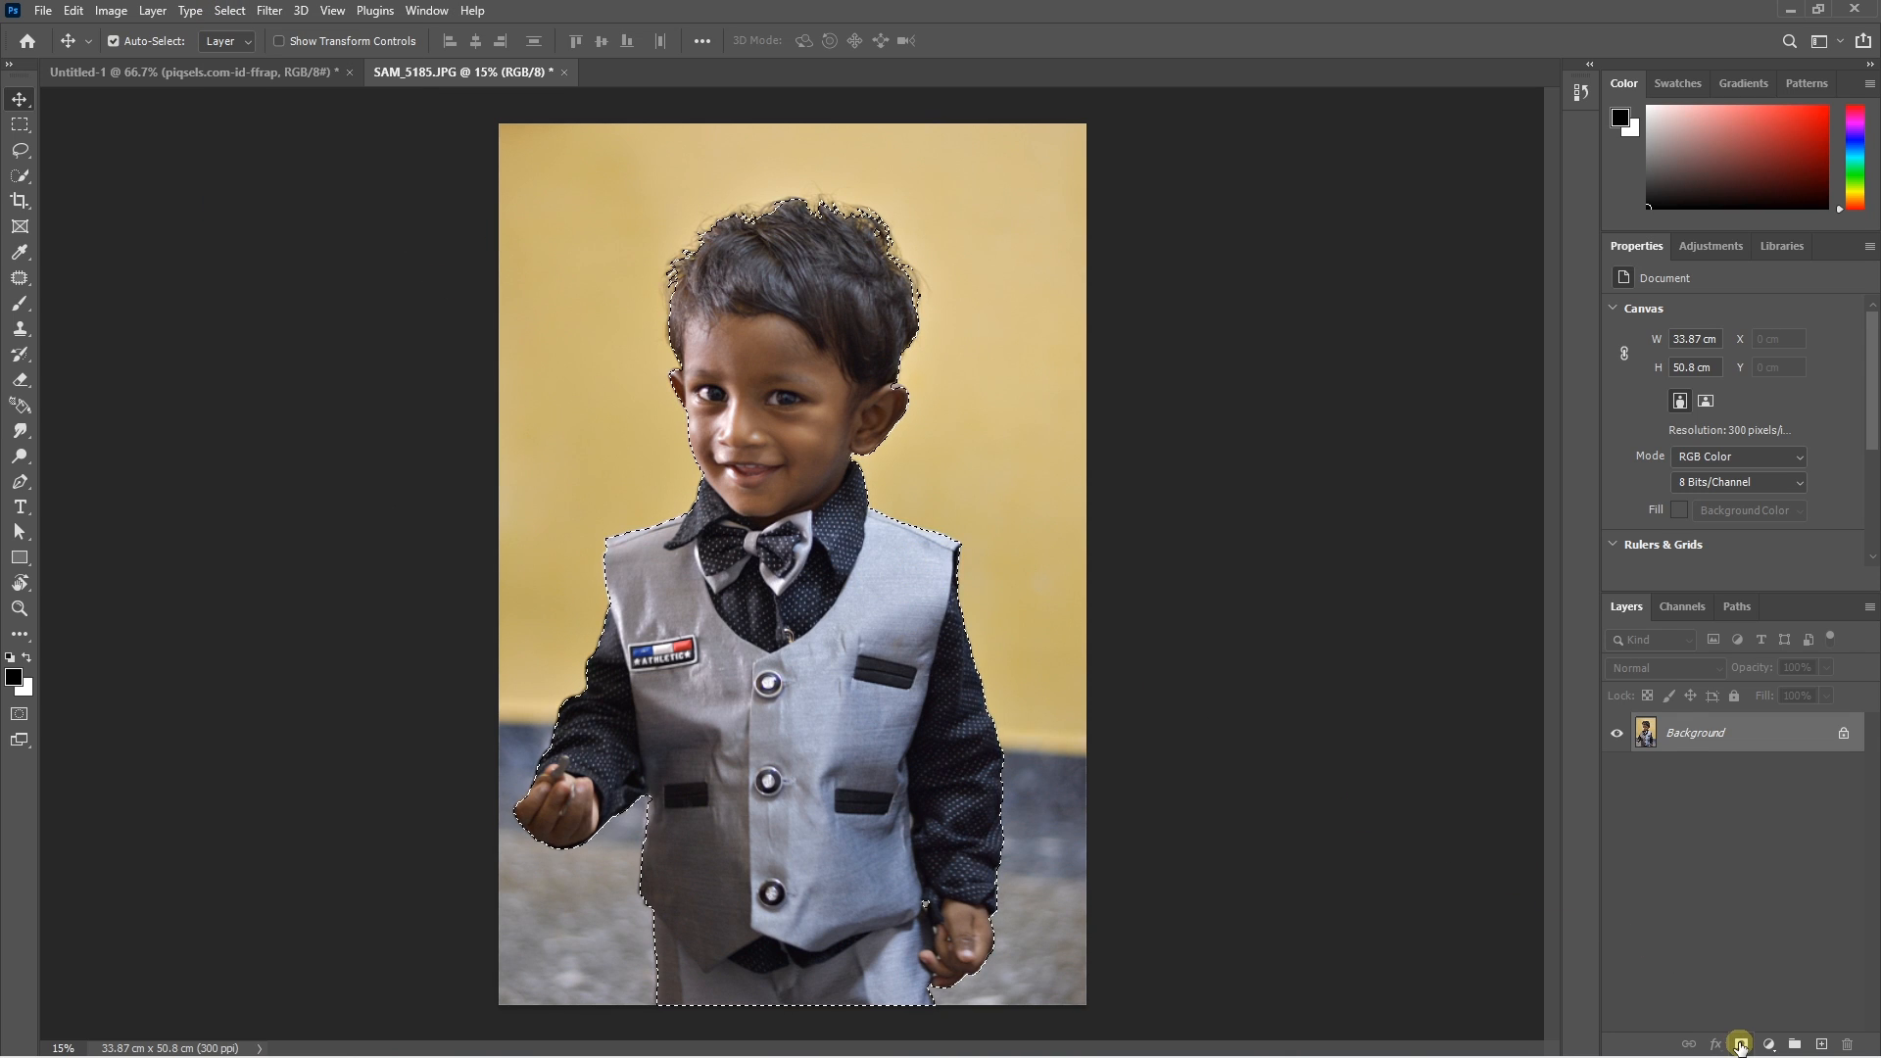
pyautogui.click(1740, 1044)
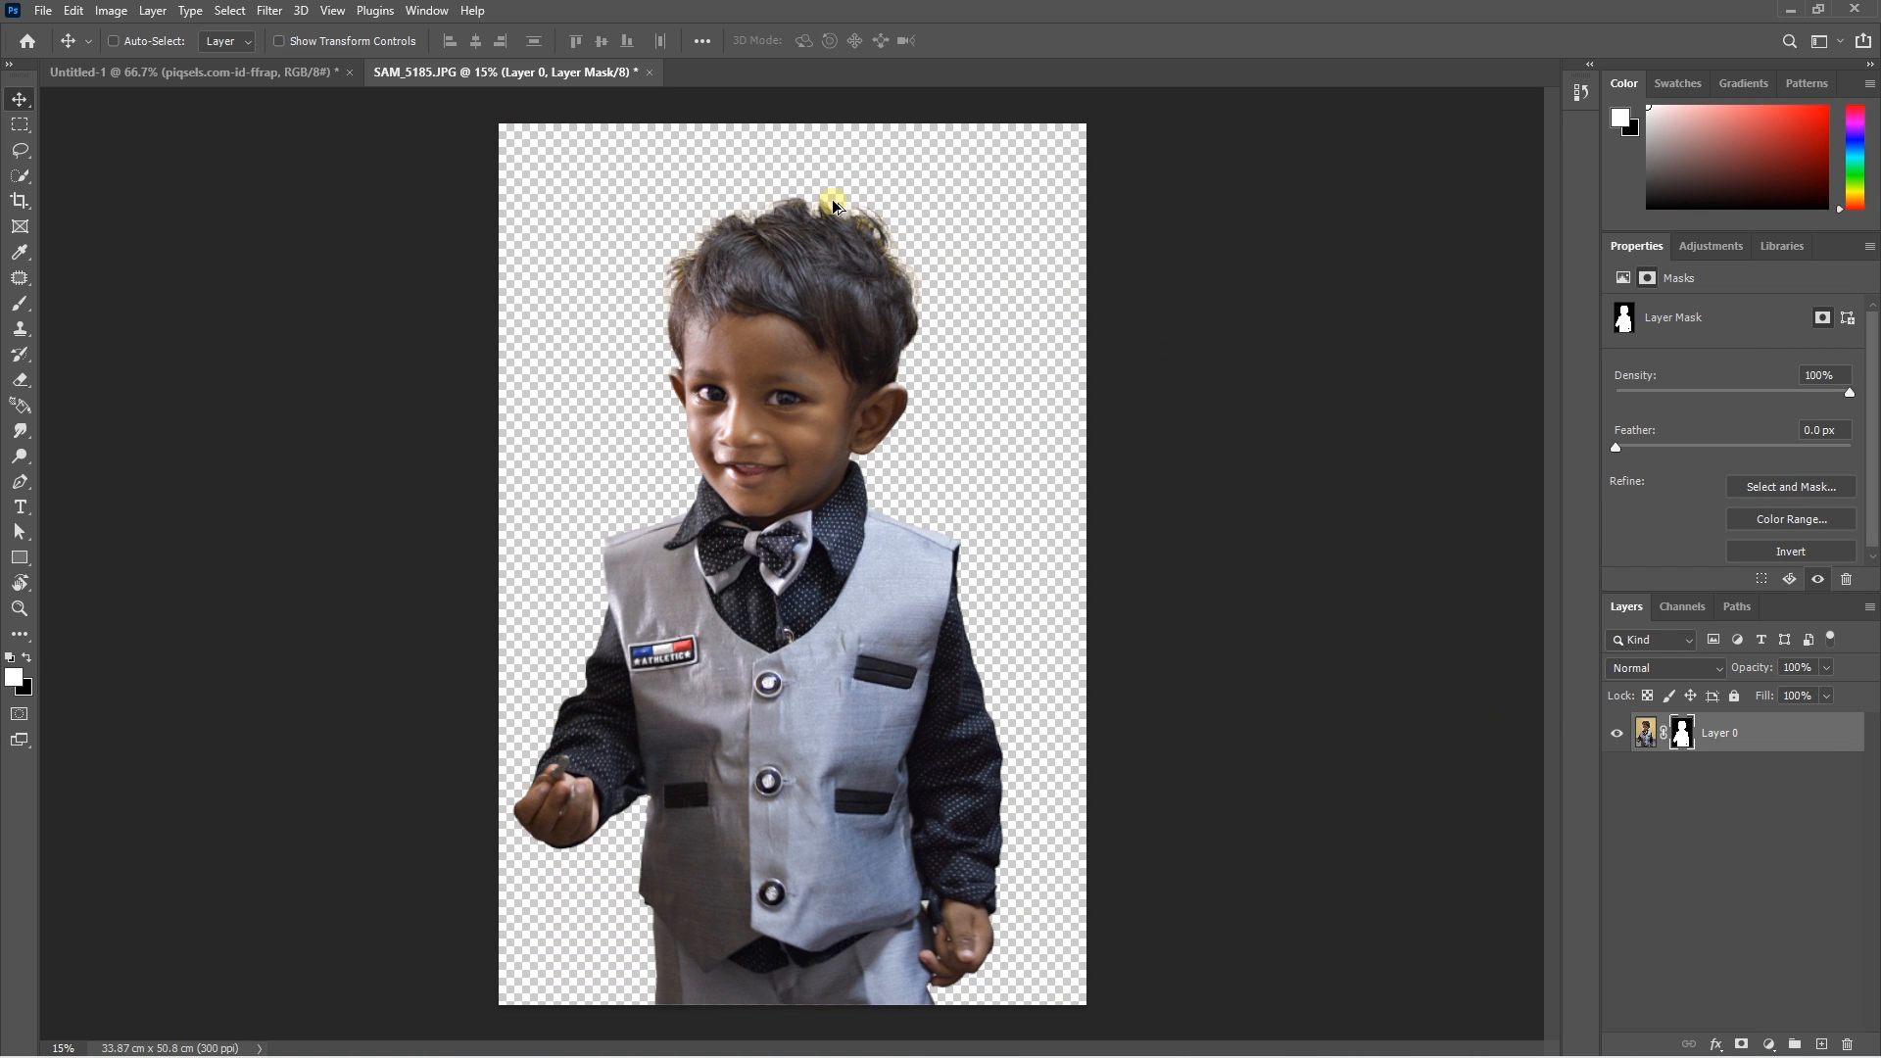
pyautogui.scroll(5, 831, 198)
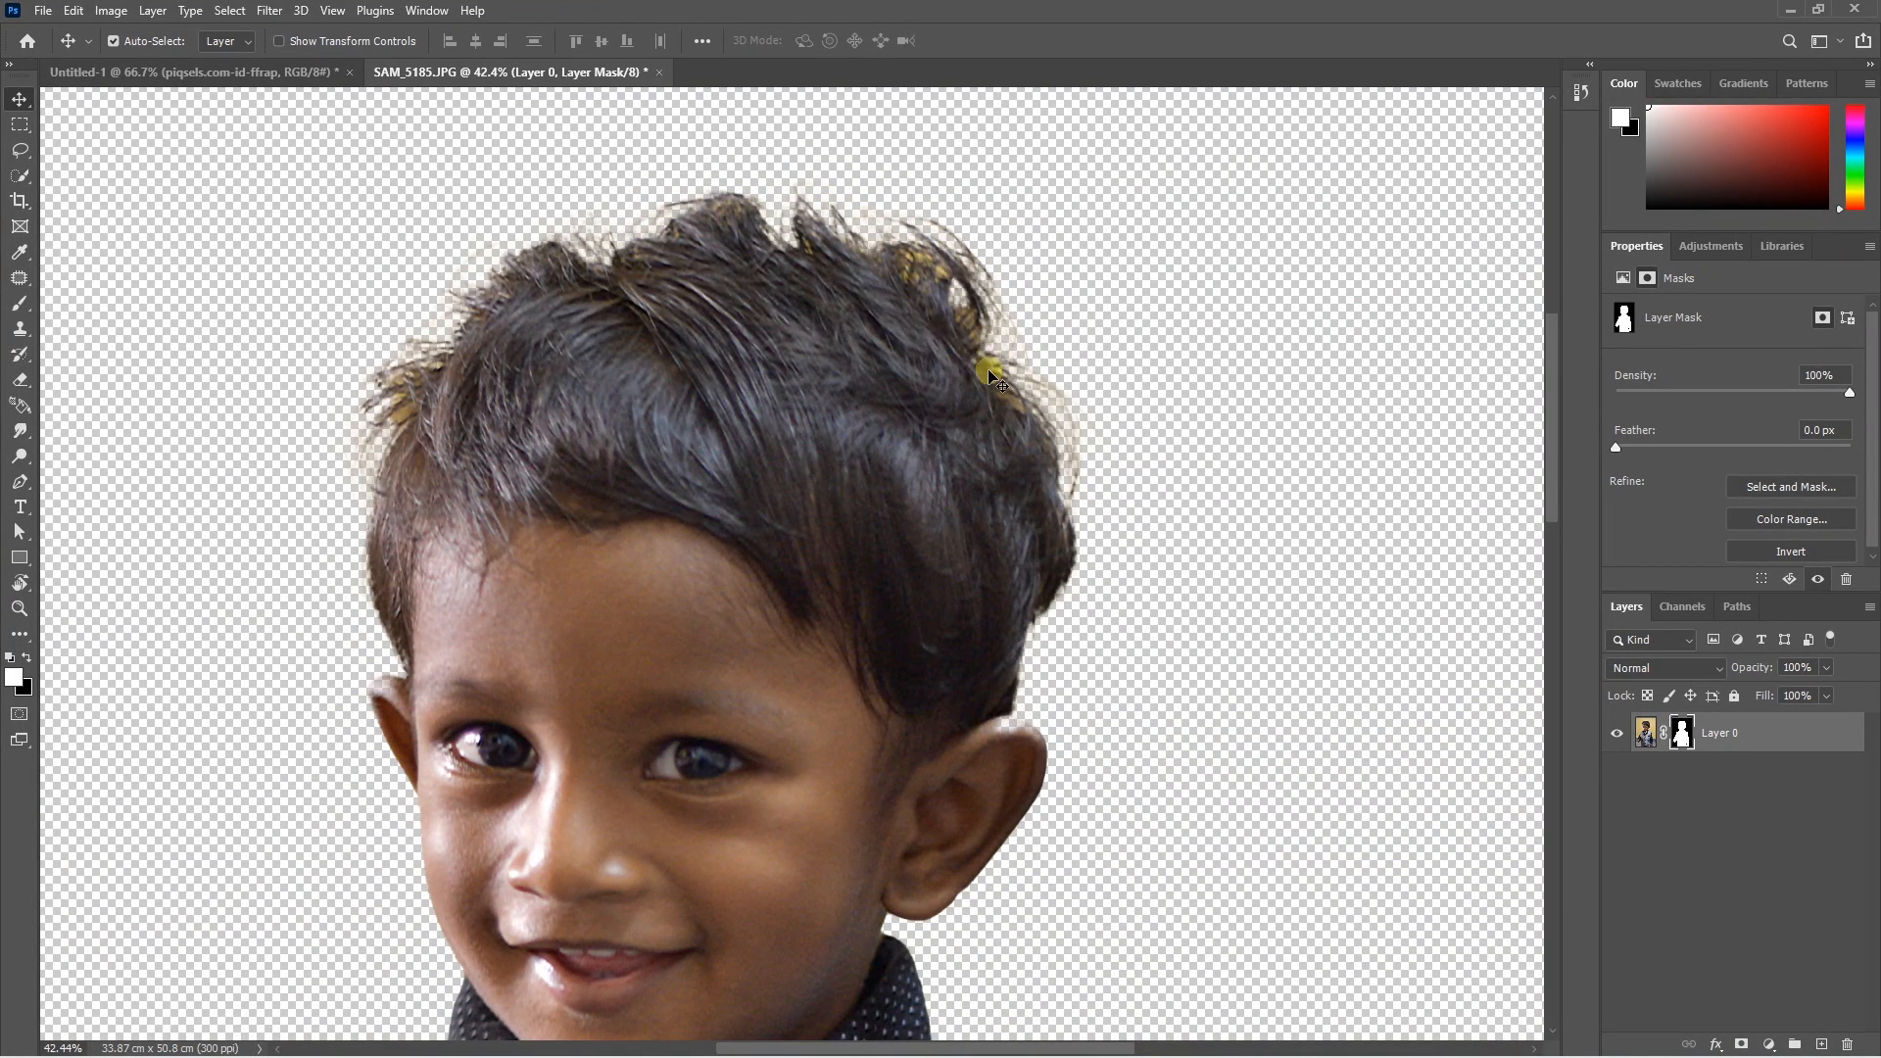
pyautogui.scroll(-5, 861, 369)
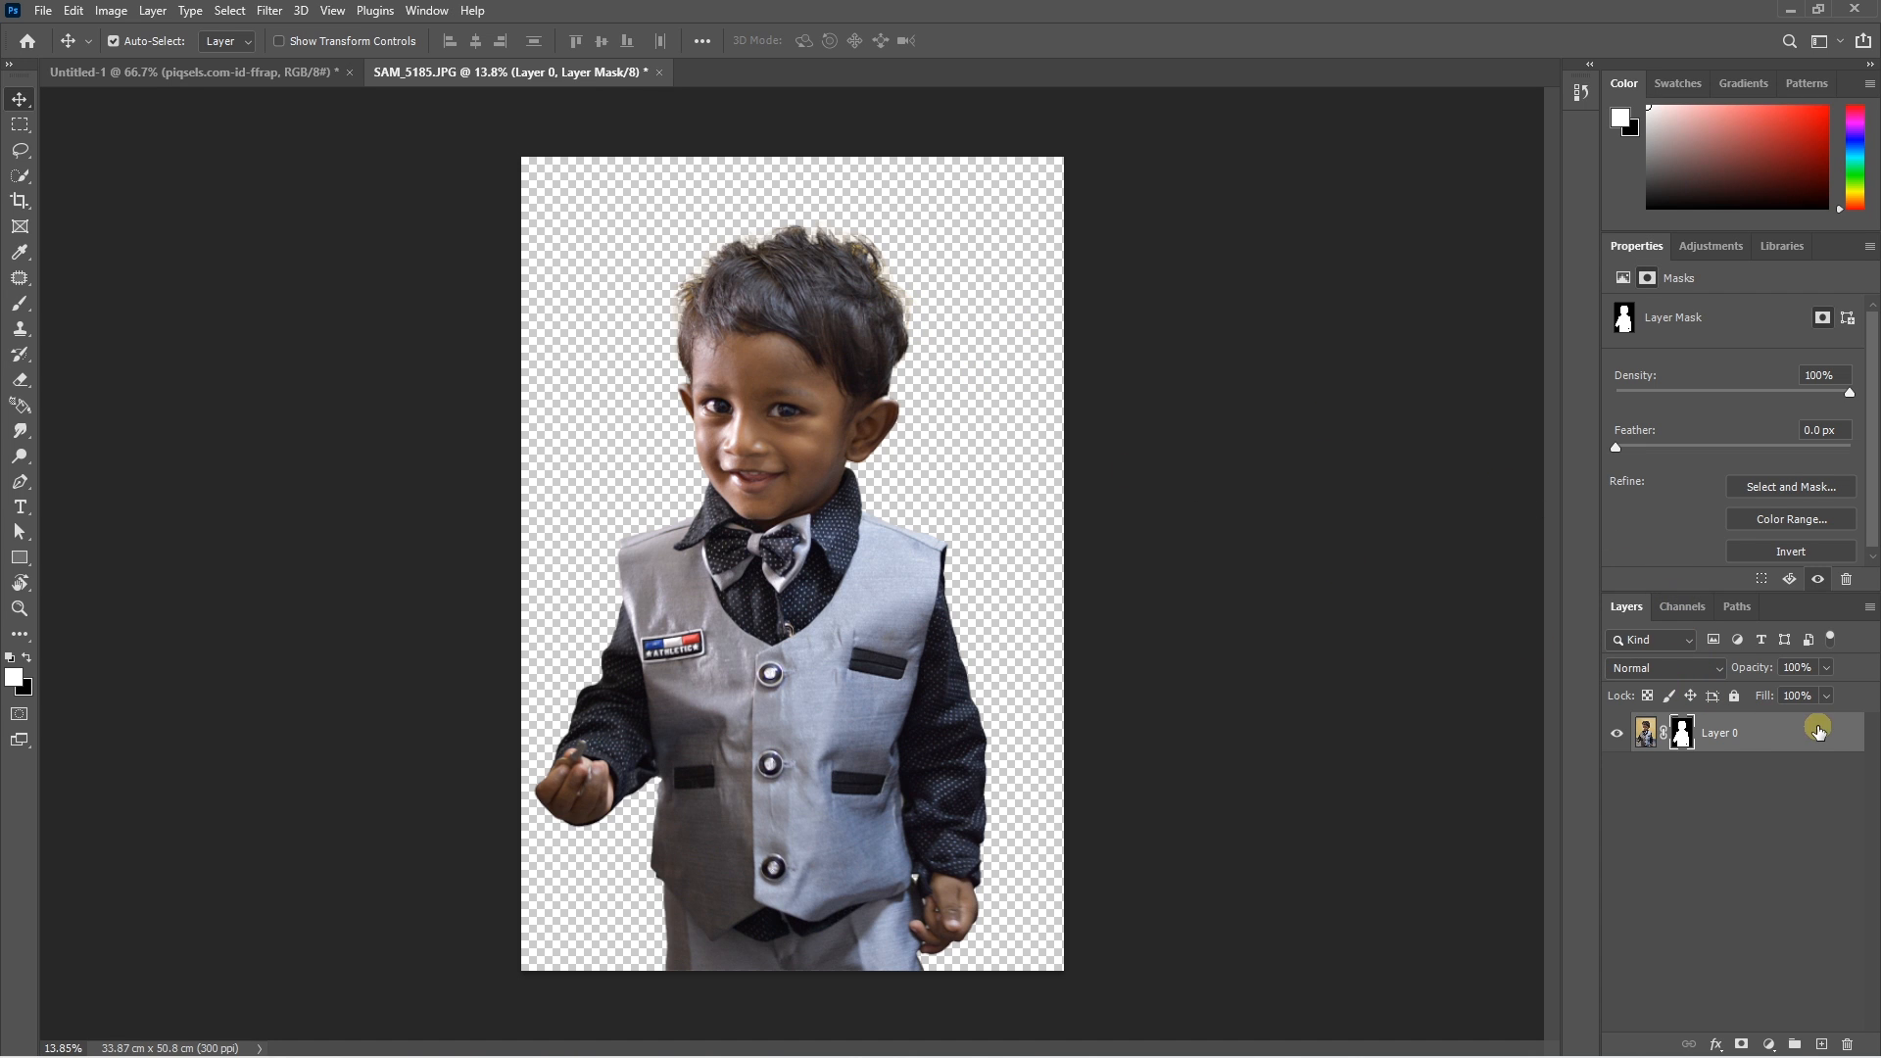
# Convert the masked boy layer to a smart object and bring it into the Untitled-1 document.
pyautogui.rightClick(1735, 735)
pyautogui.click(1560, 505)
pyautogui.moveTo(799, 565); pyautogui.dragTo(836, 437)
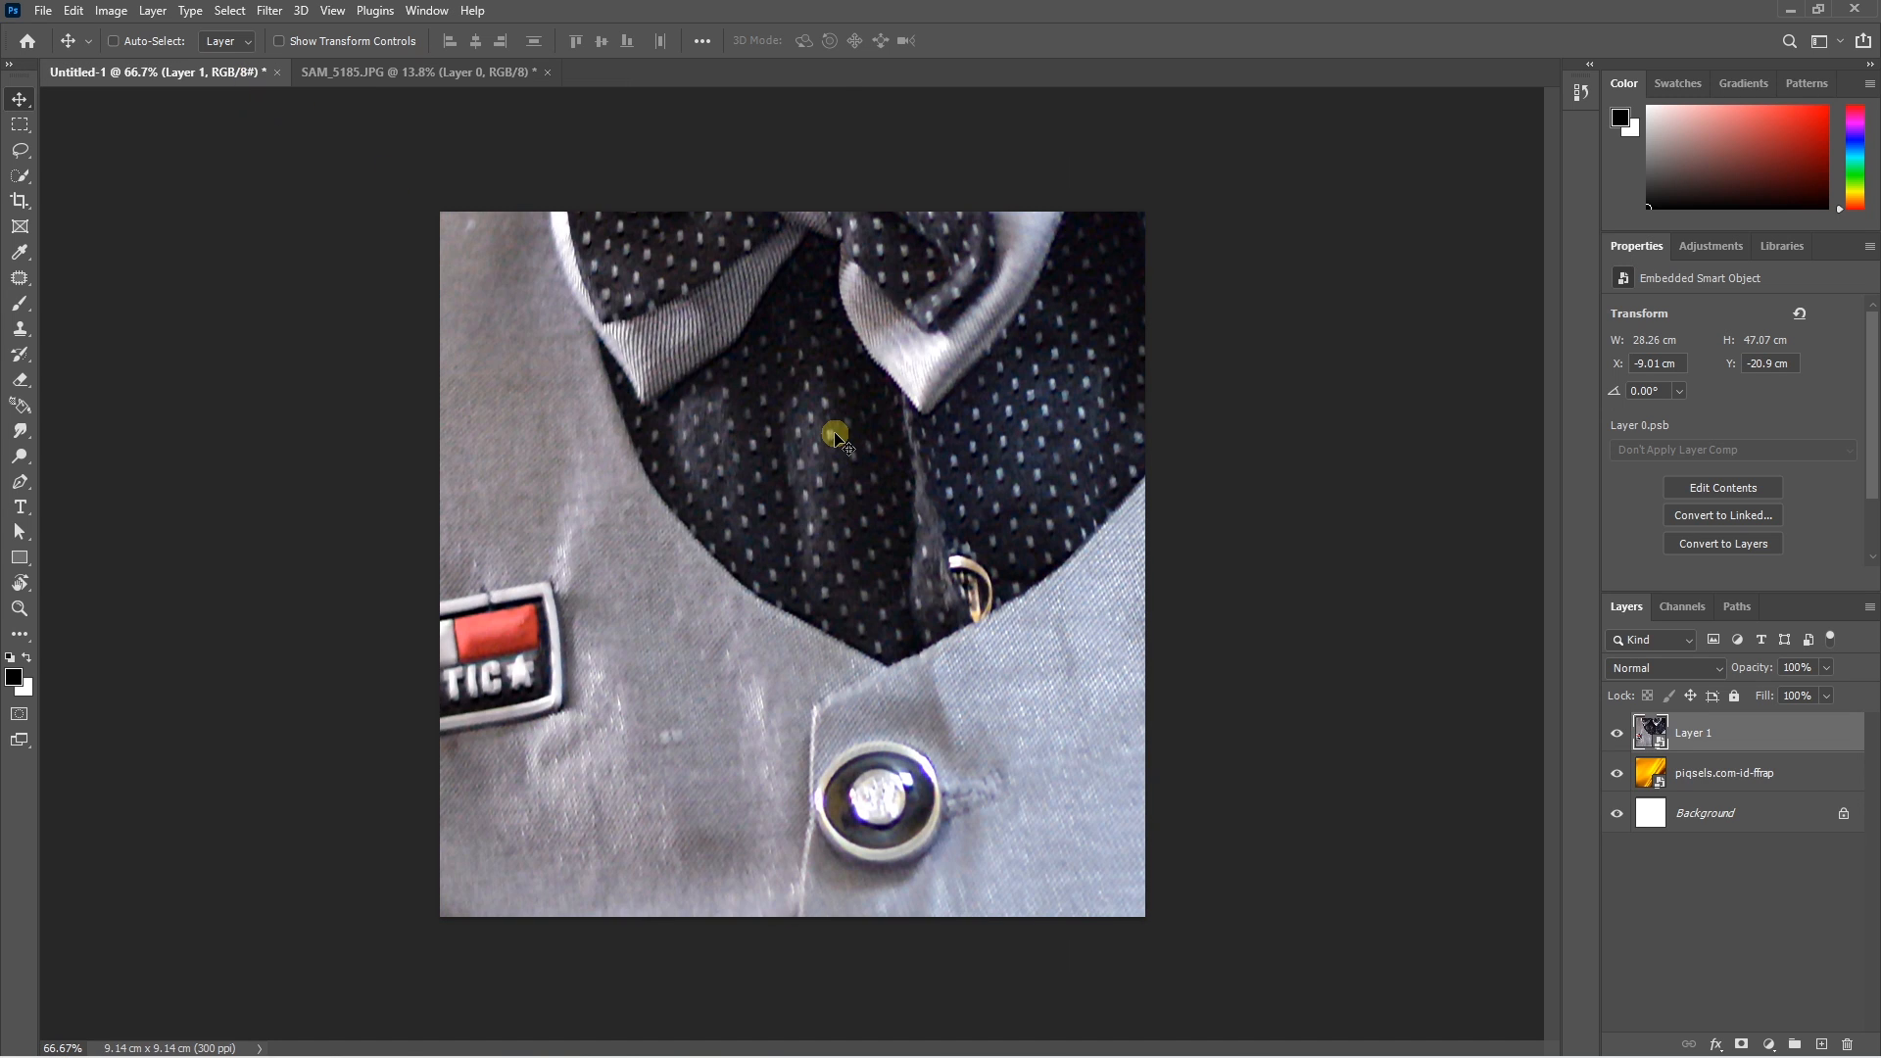
# Scale the boy down to about 16.15% and position him near the canvas centre with his cut-off legs on the lower edge.
pyautogui.hotkey('ctrl', 't')
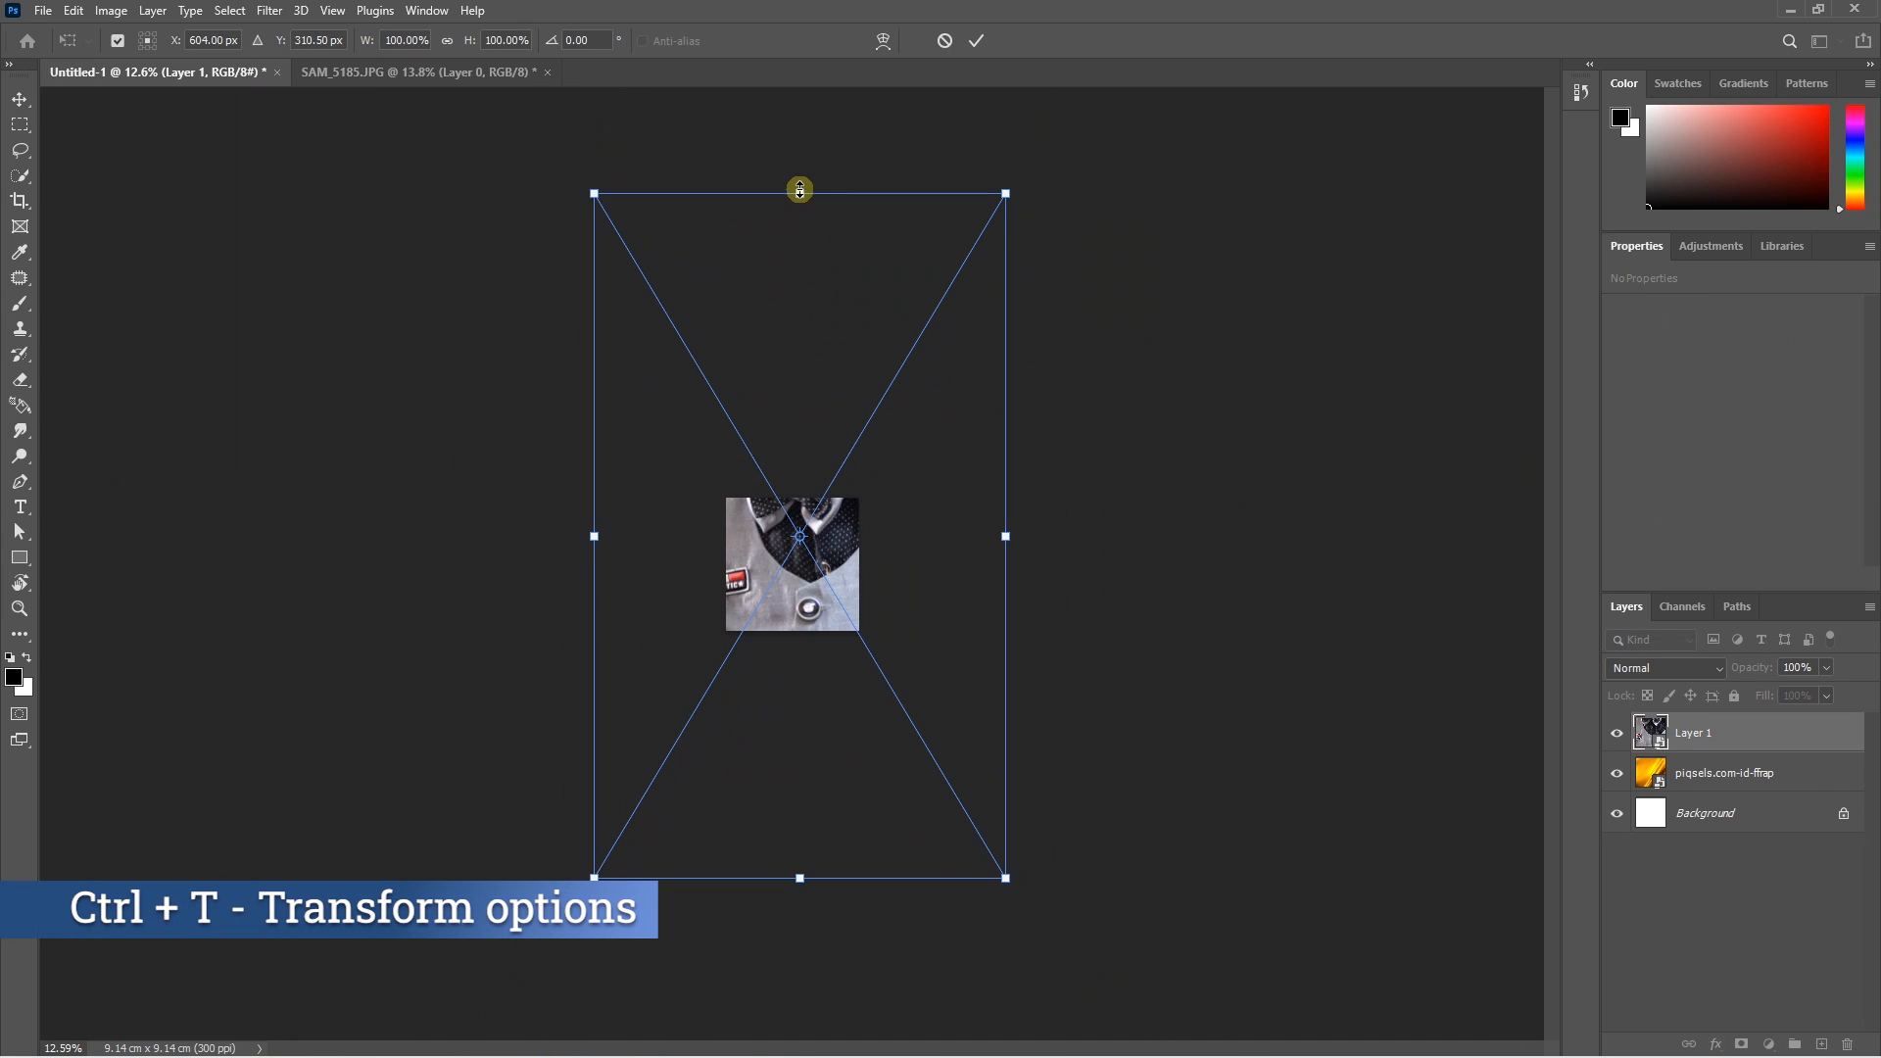
pyautogui.moveTo(800, 189); pyautogui.dragTo(817, 479)
pyautogui.scroll(5, 809, 676)
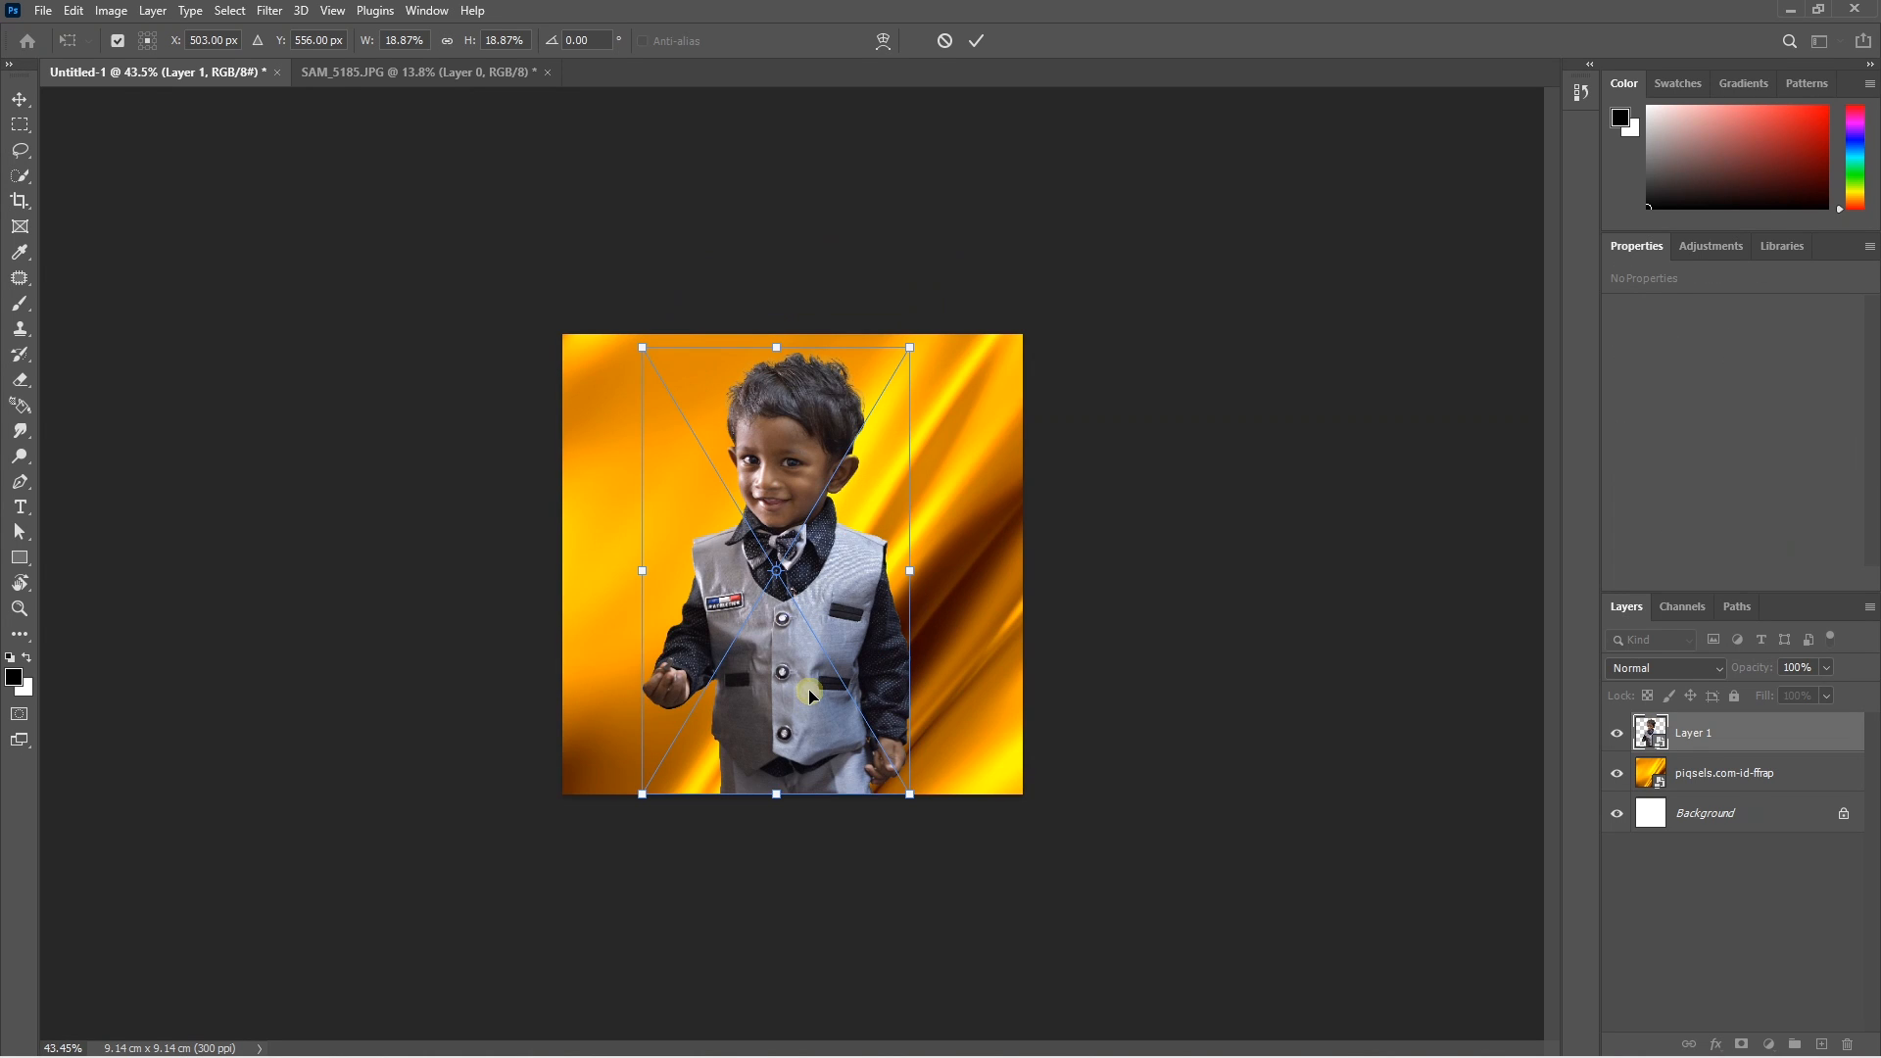
pyautogui.moveTo(776, 347); pyautogui.dragTo(774, 379)
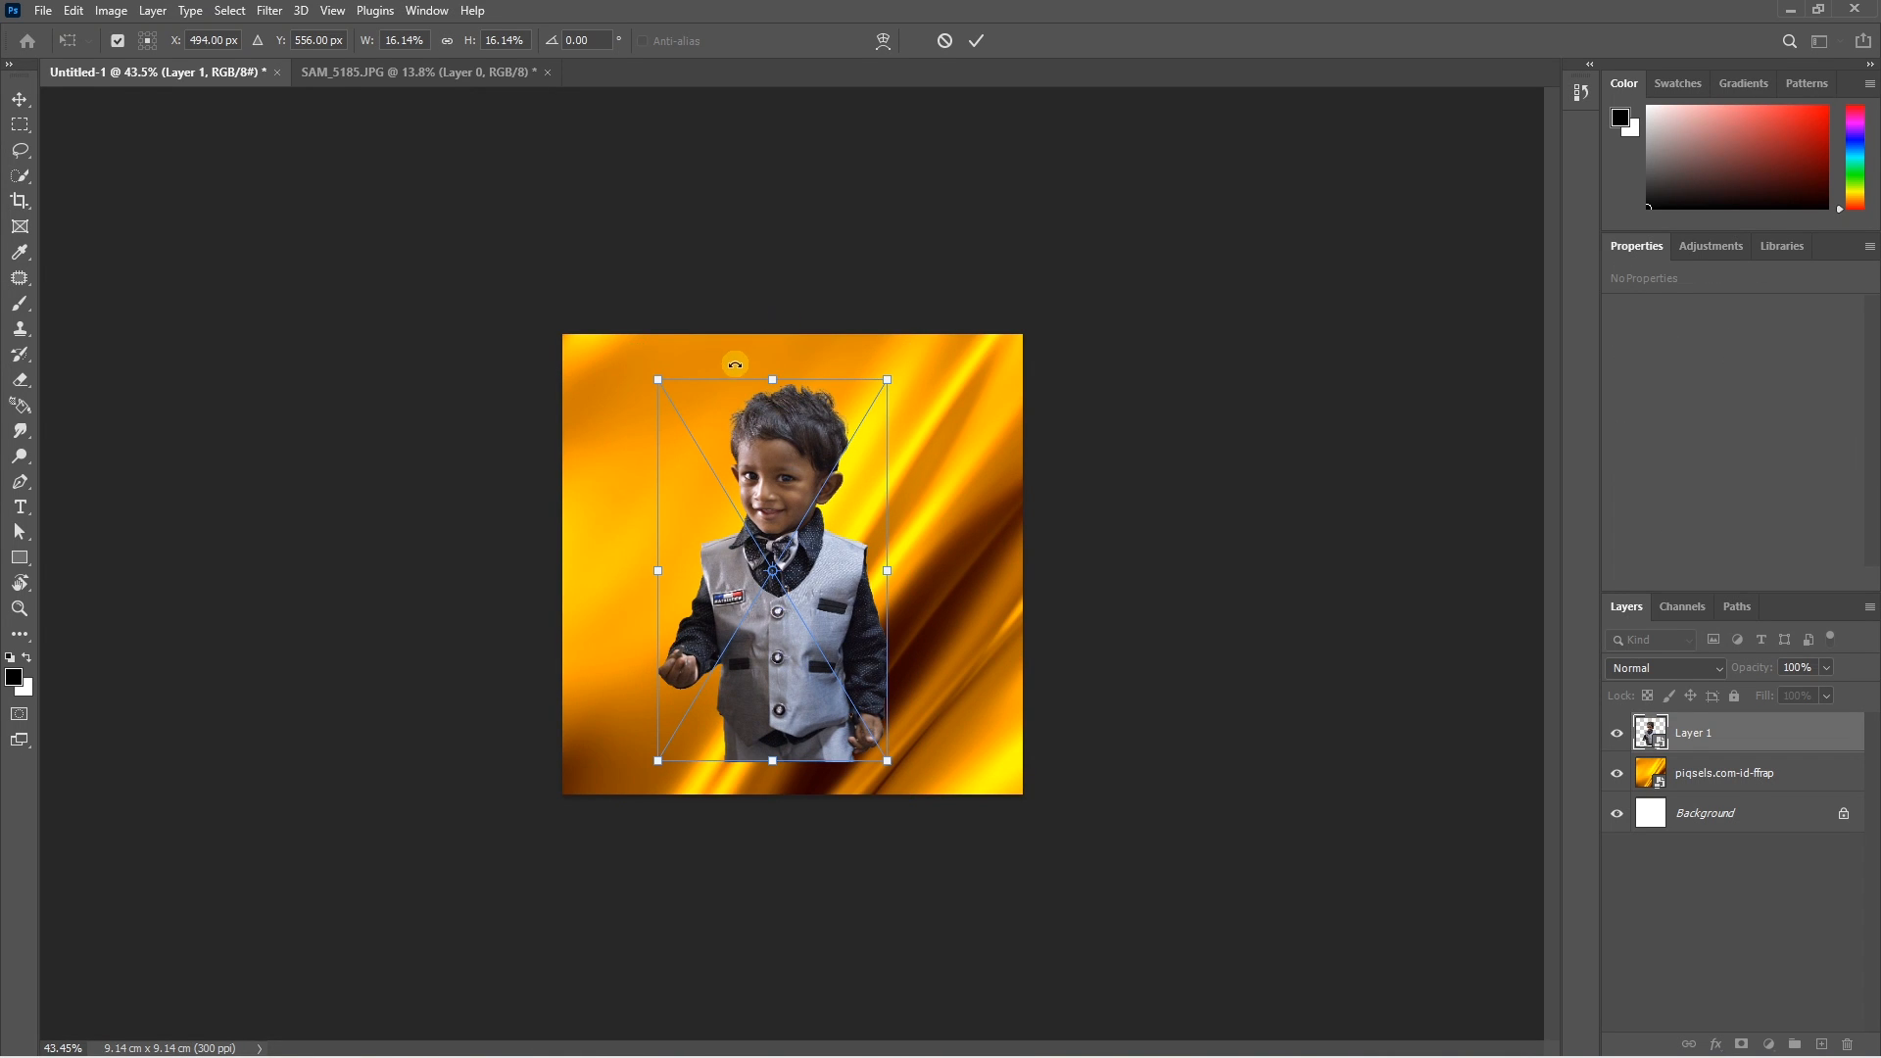
pyautogui.moveTo(782, 408); pyautogui.dragTo(782, 441)
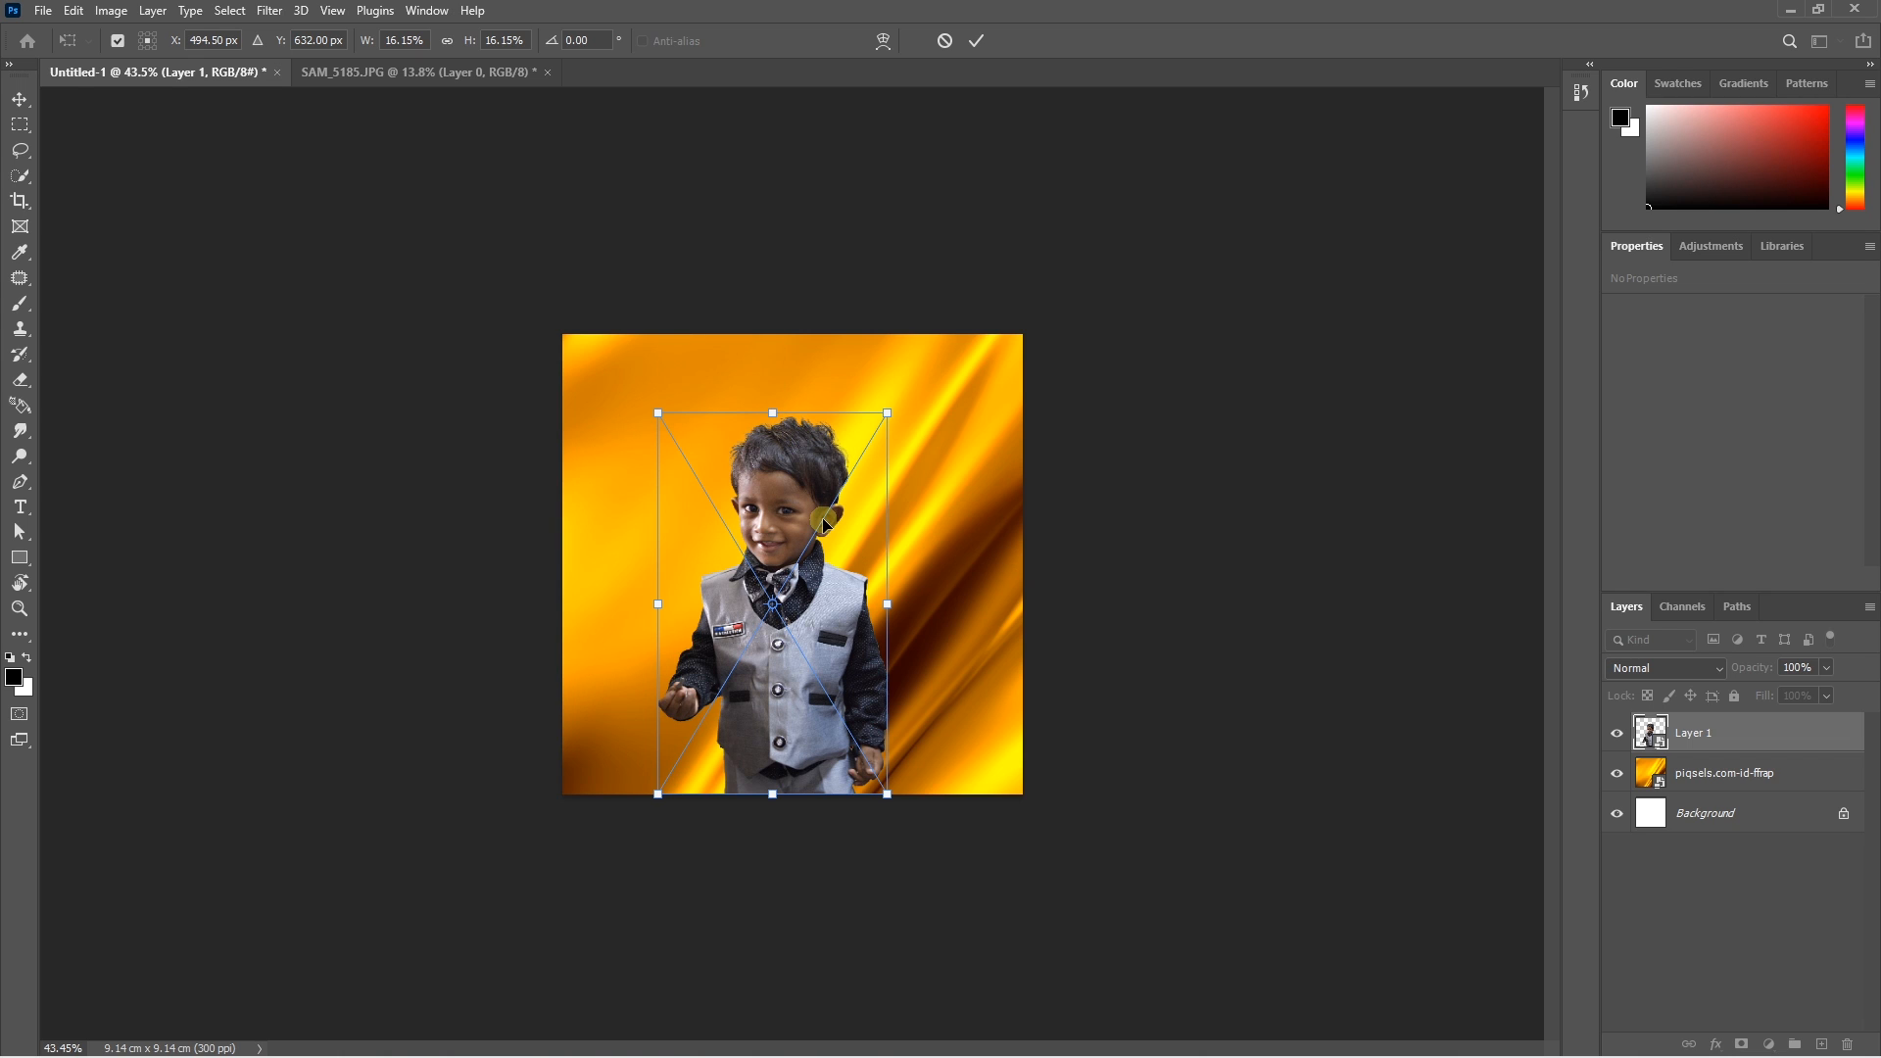
pyautogui.press('Return')
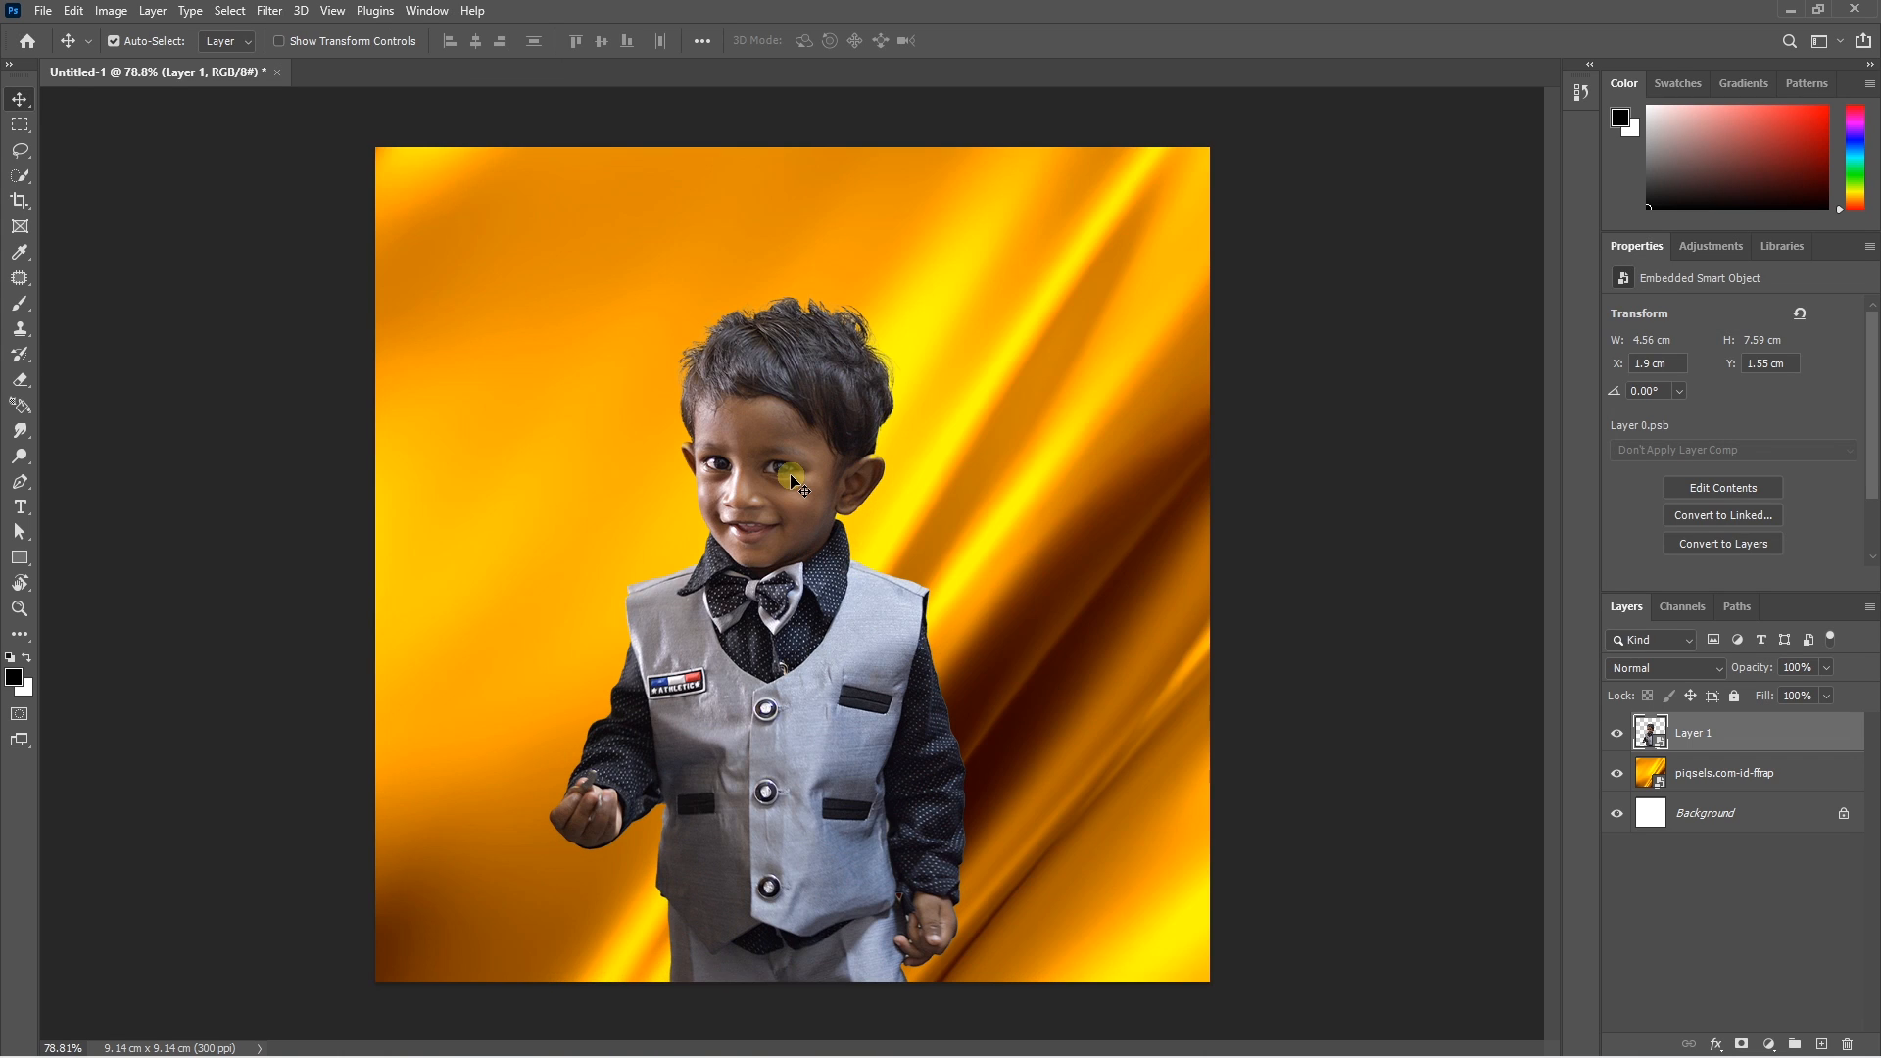
# Add the text BIRTHDAY beside the boy's head in the DELIRIUM NCV Regular font.
pyautogui.press('t')
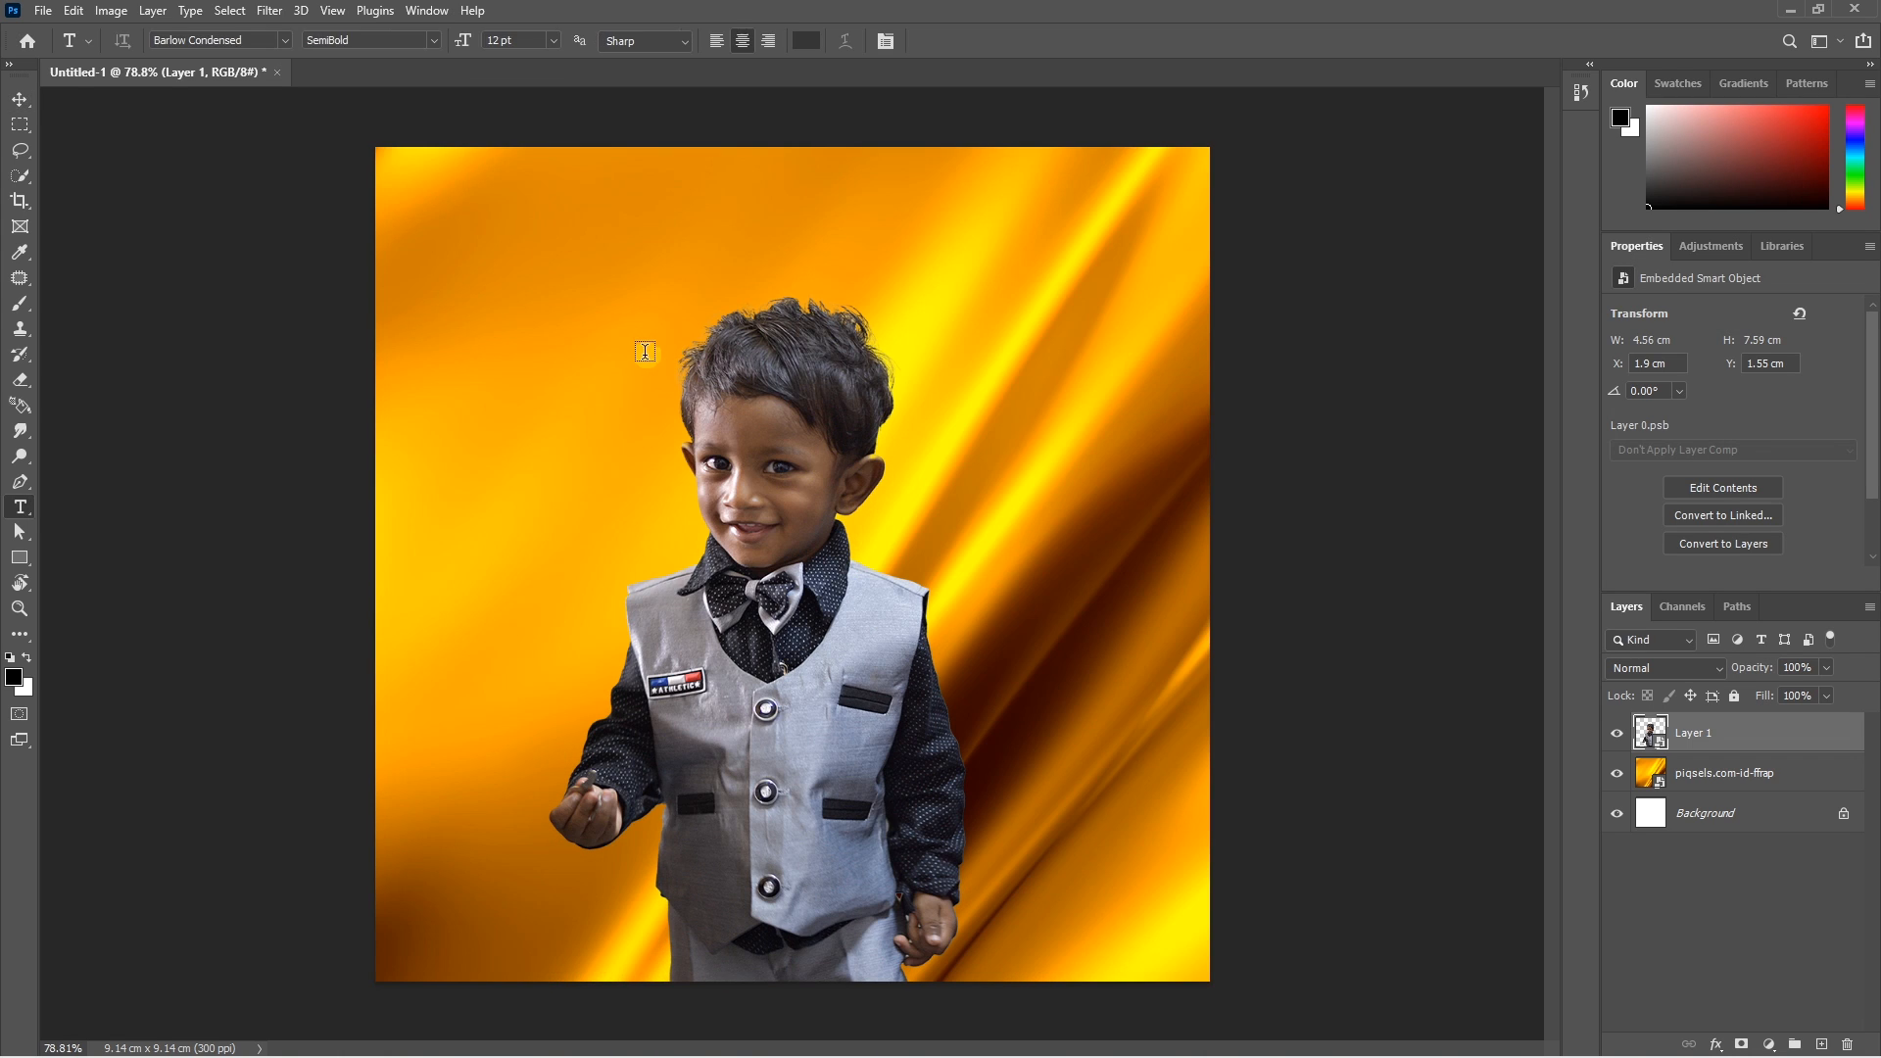
pyautogui.click(575, 367)
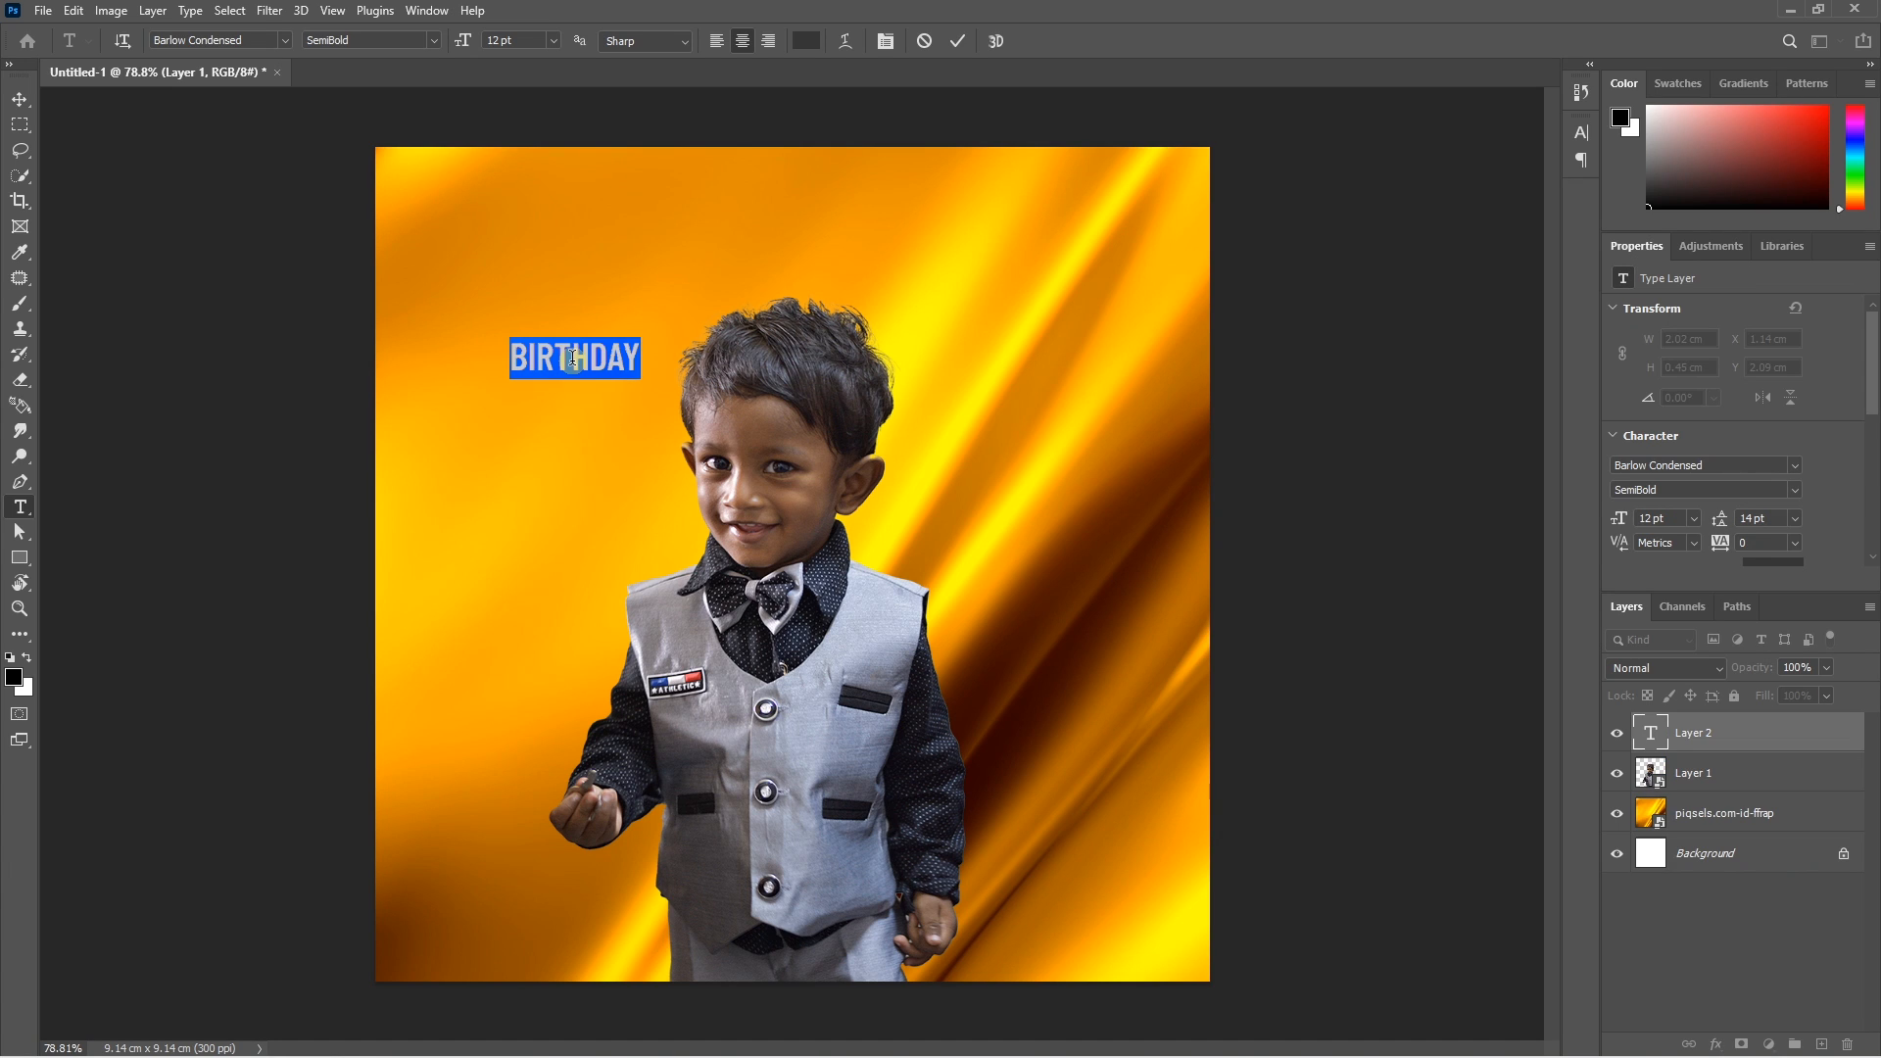
pyautogui.click(261, 41)
pyautogui.write('delirium')
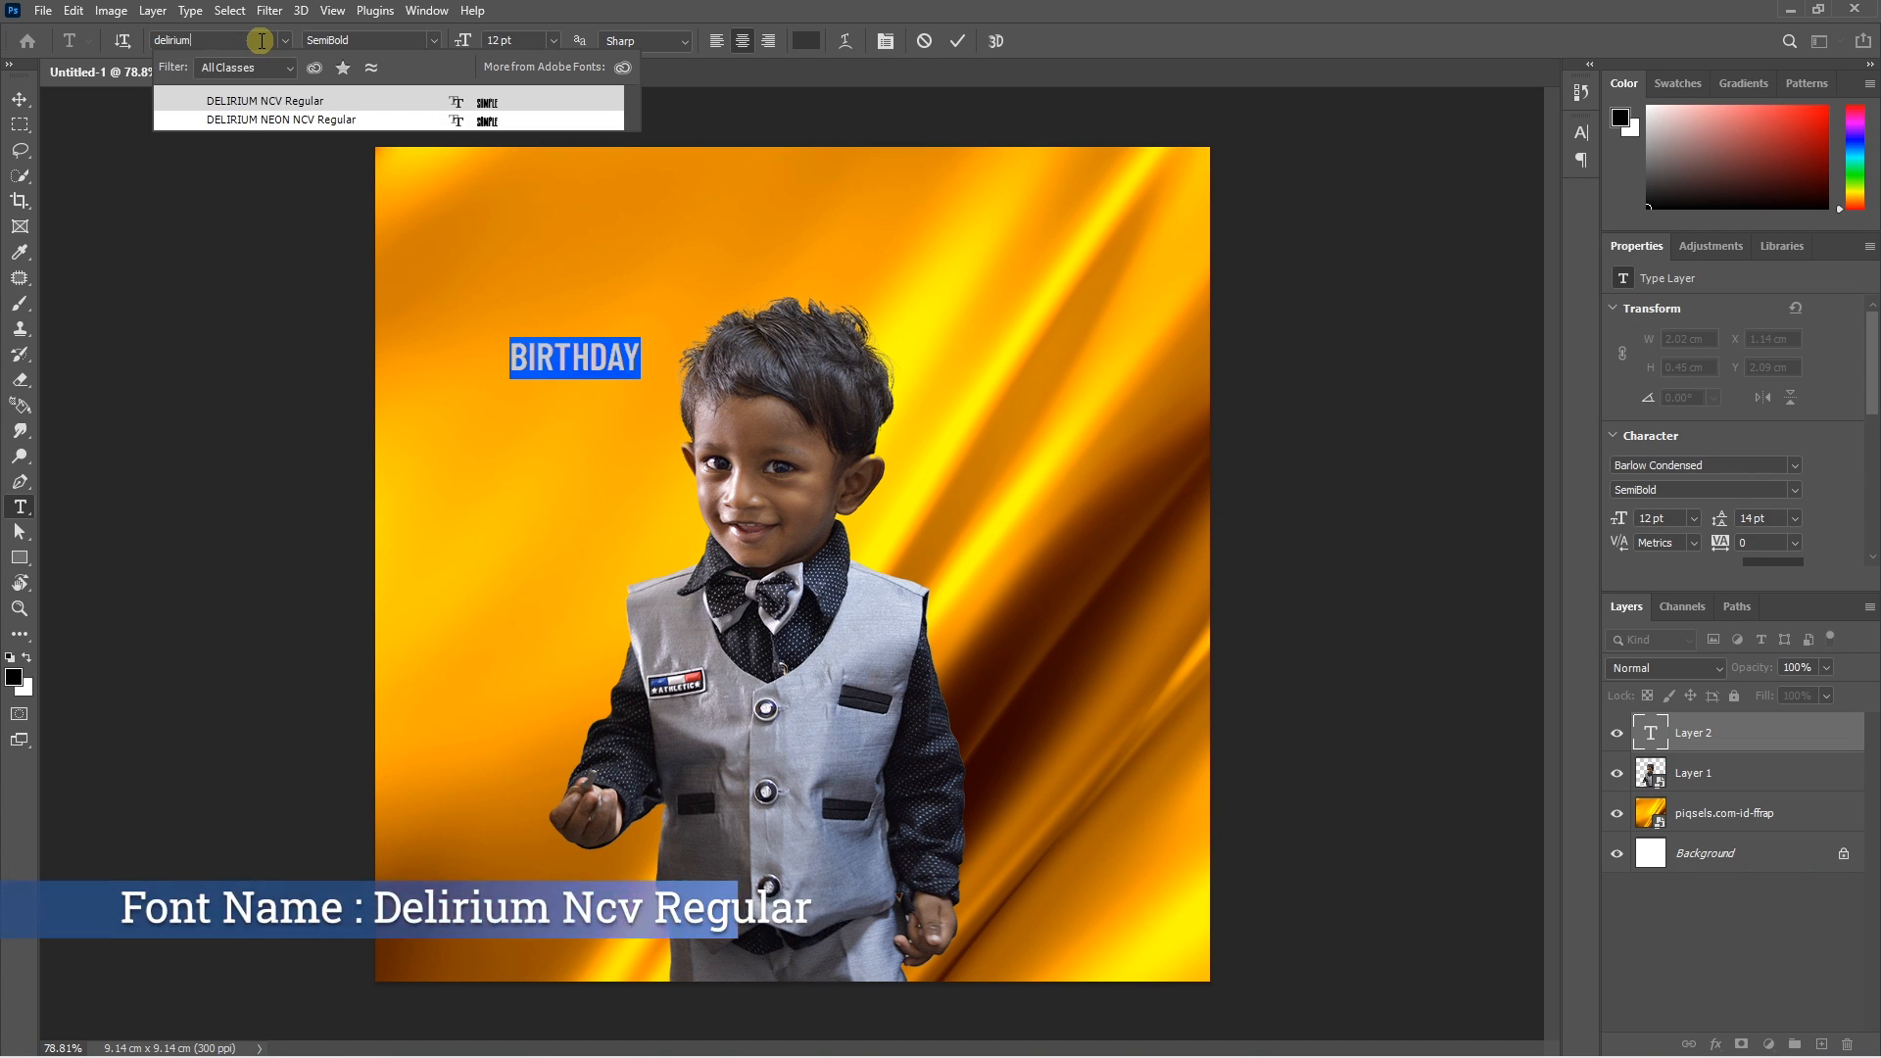
pyautogui.click(278, 101)
pyautogui.hotkey('ctrl', 'Return')
# Enlarge the BIRTHDAY text to about 125.6 pt, centre it across the upper canvas and move its layer below the boy.
pyautogui.hotkey('ctrl', 't')
pyautogui.moveTo(613, 338); pyautogui.dragTo(840, 317)
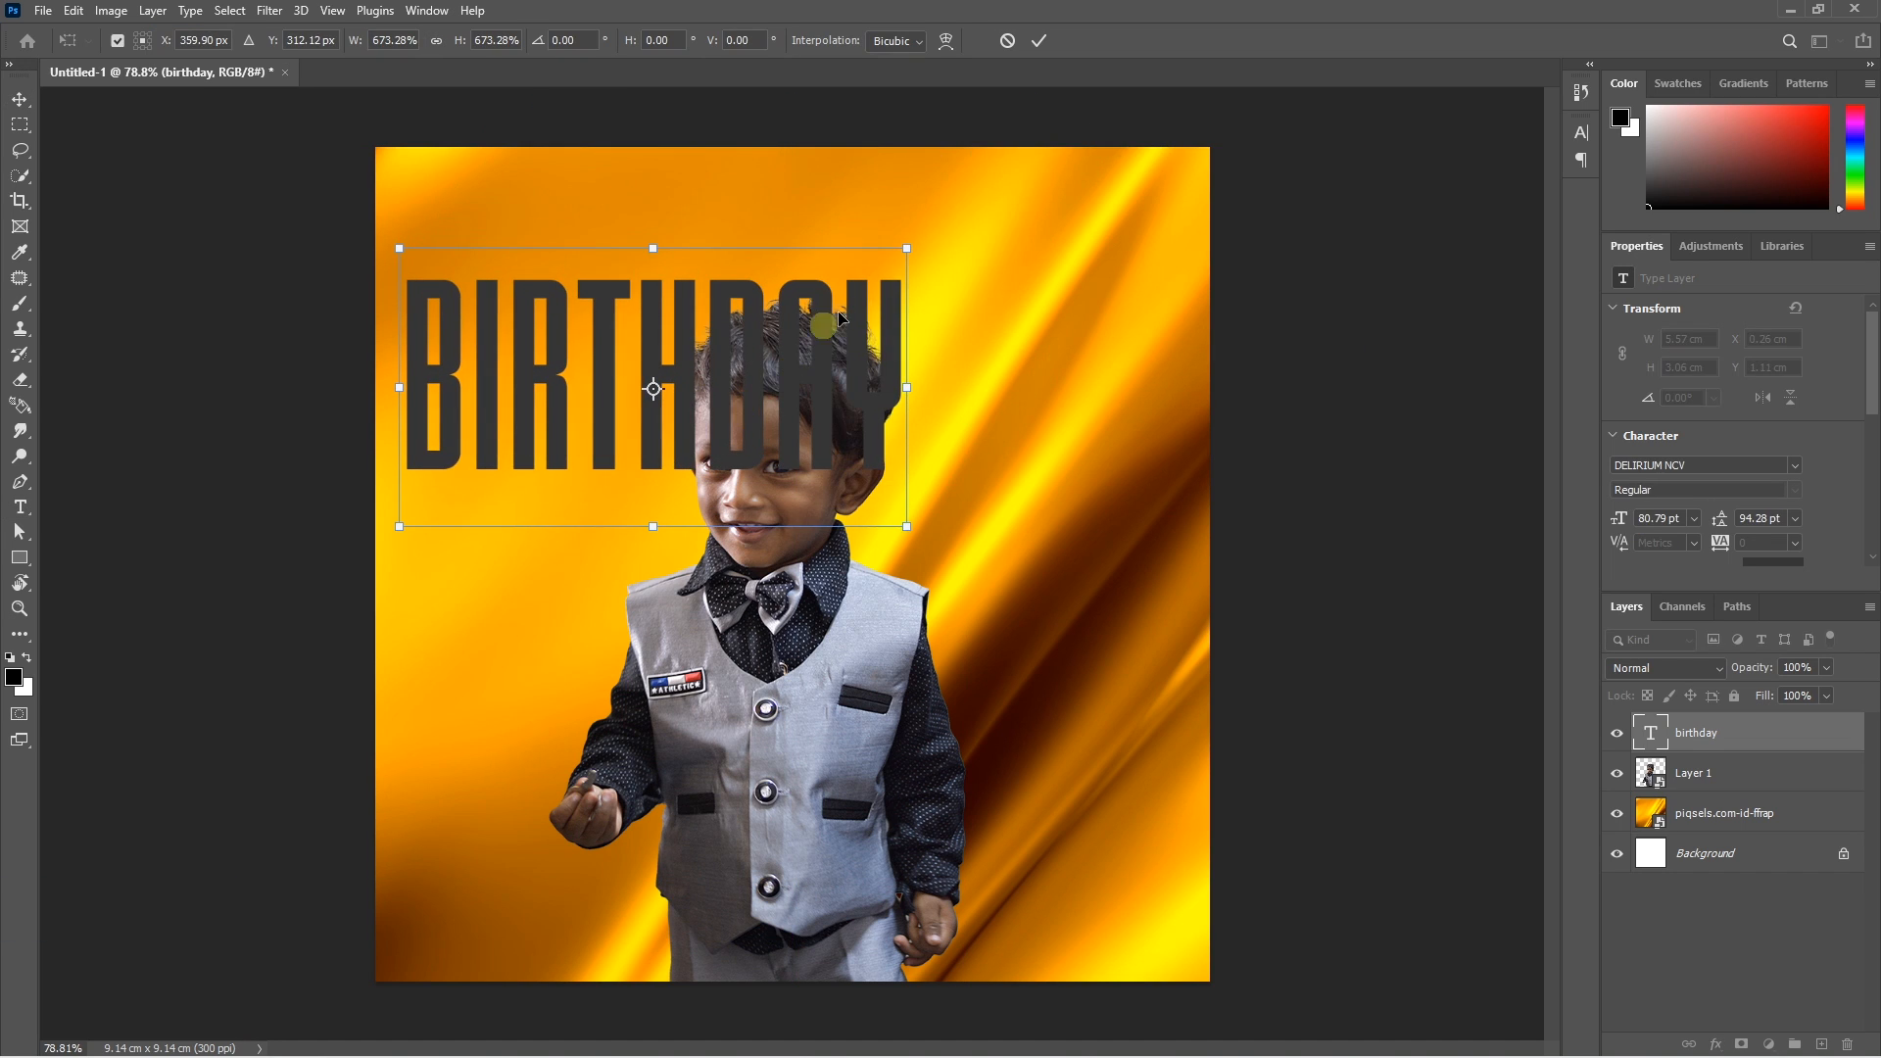
pyautogui.moveTo(905, 250); pyautogui.dragTo(1232, 187)
pyautogui.moveTo(1085, 249); pyautogui.dragTo(1084, 320)
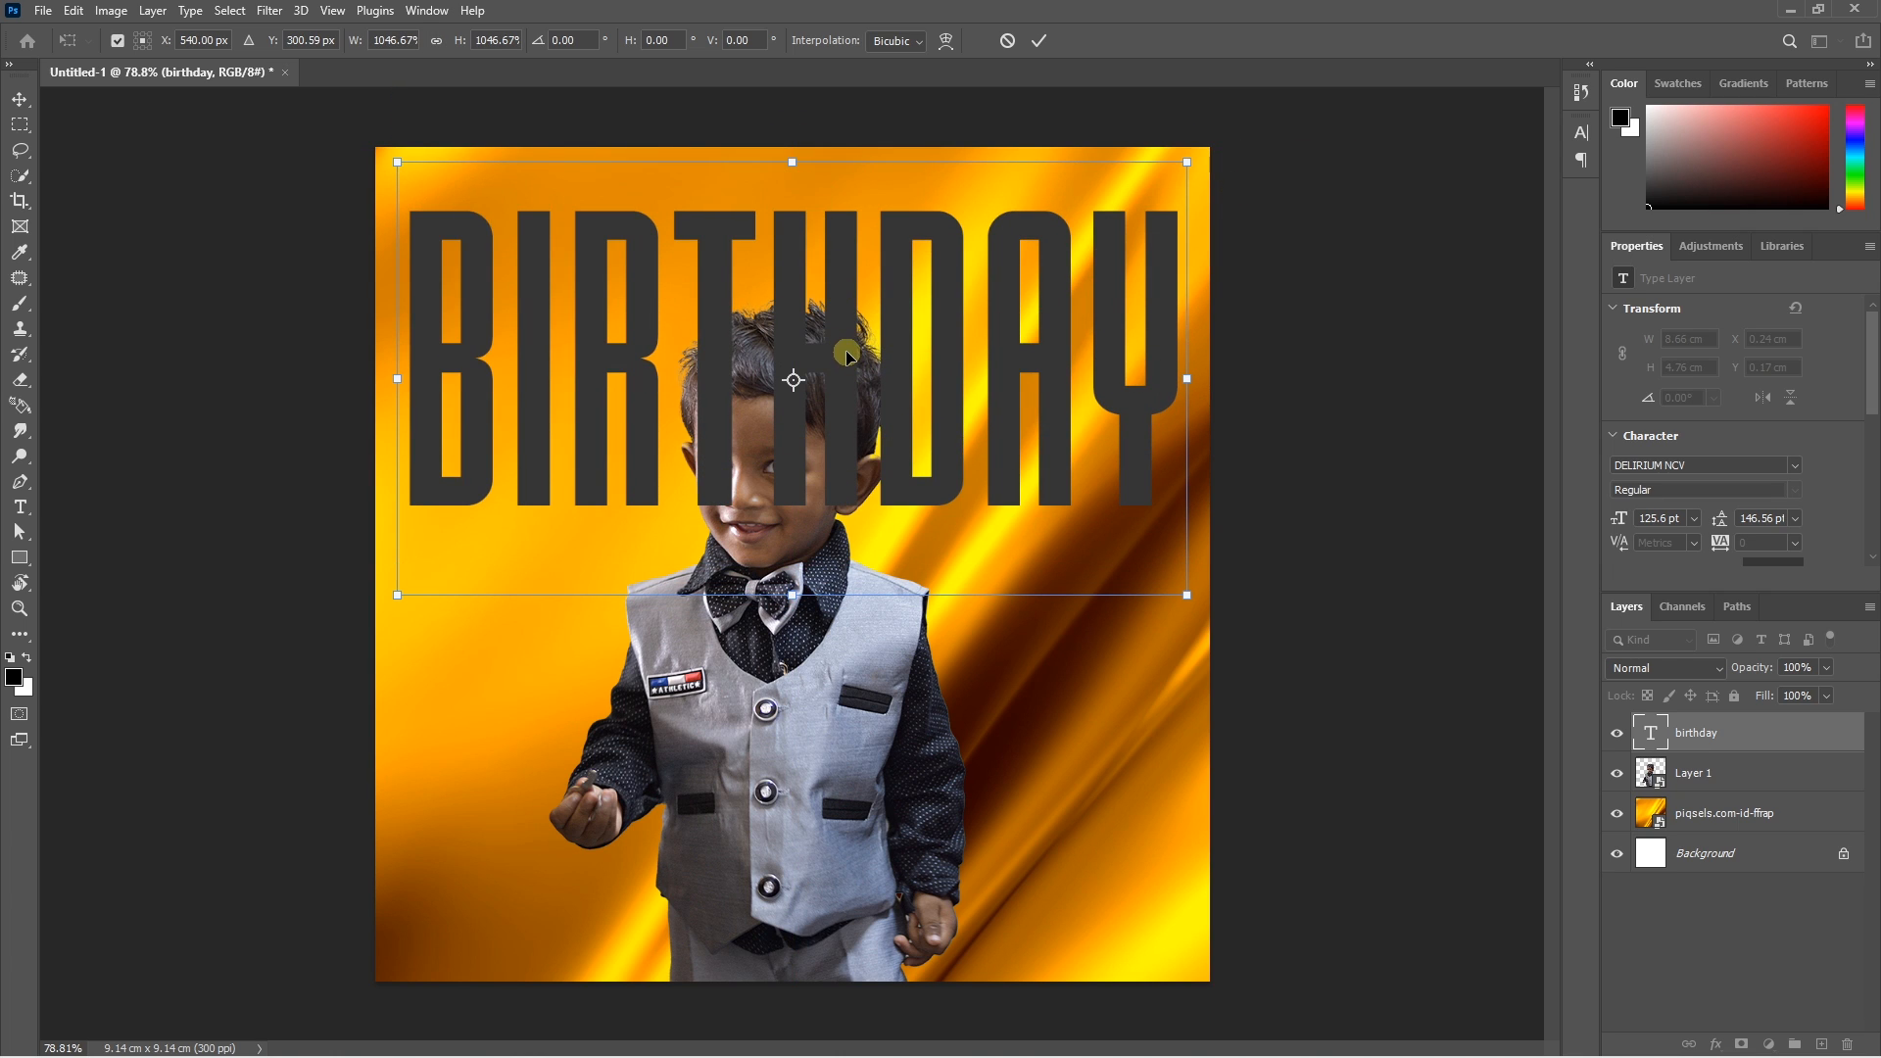
pyautogui.press('Return')
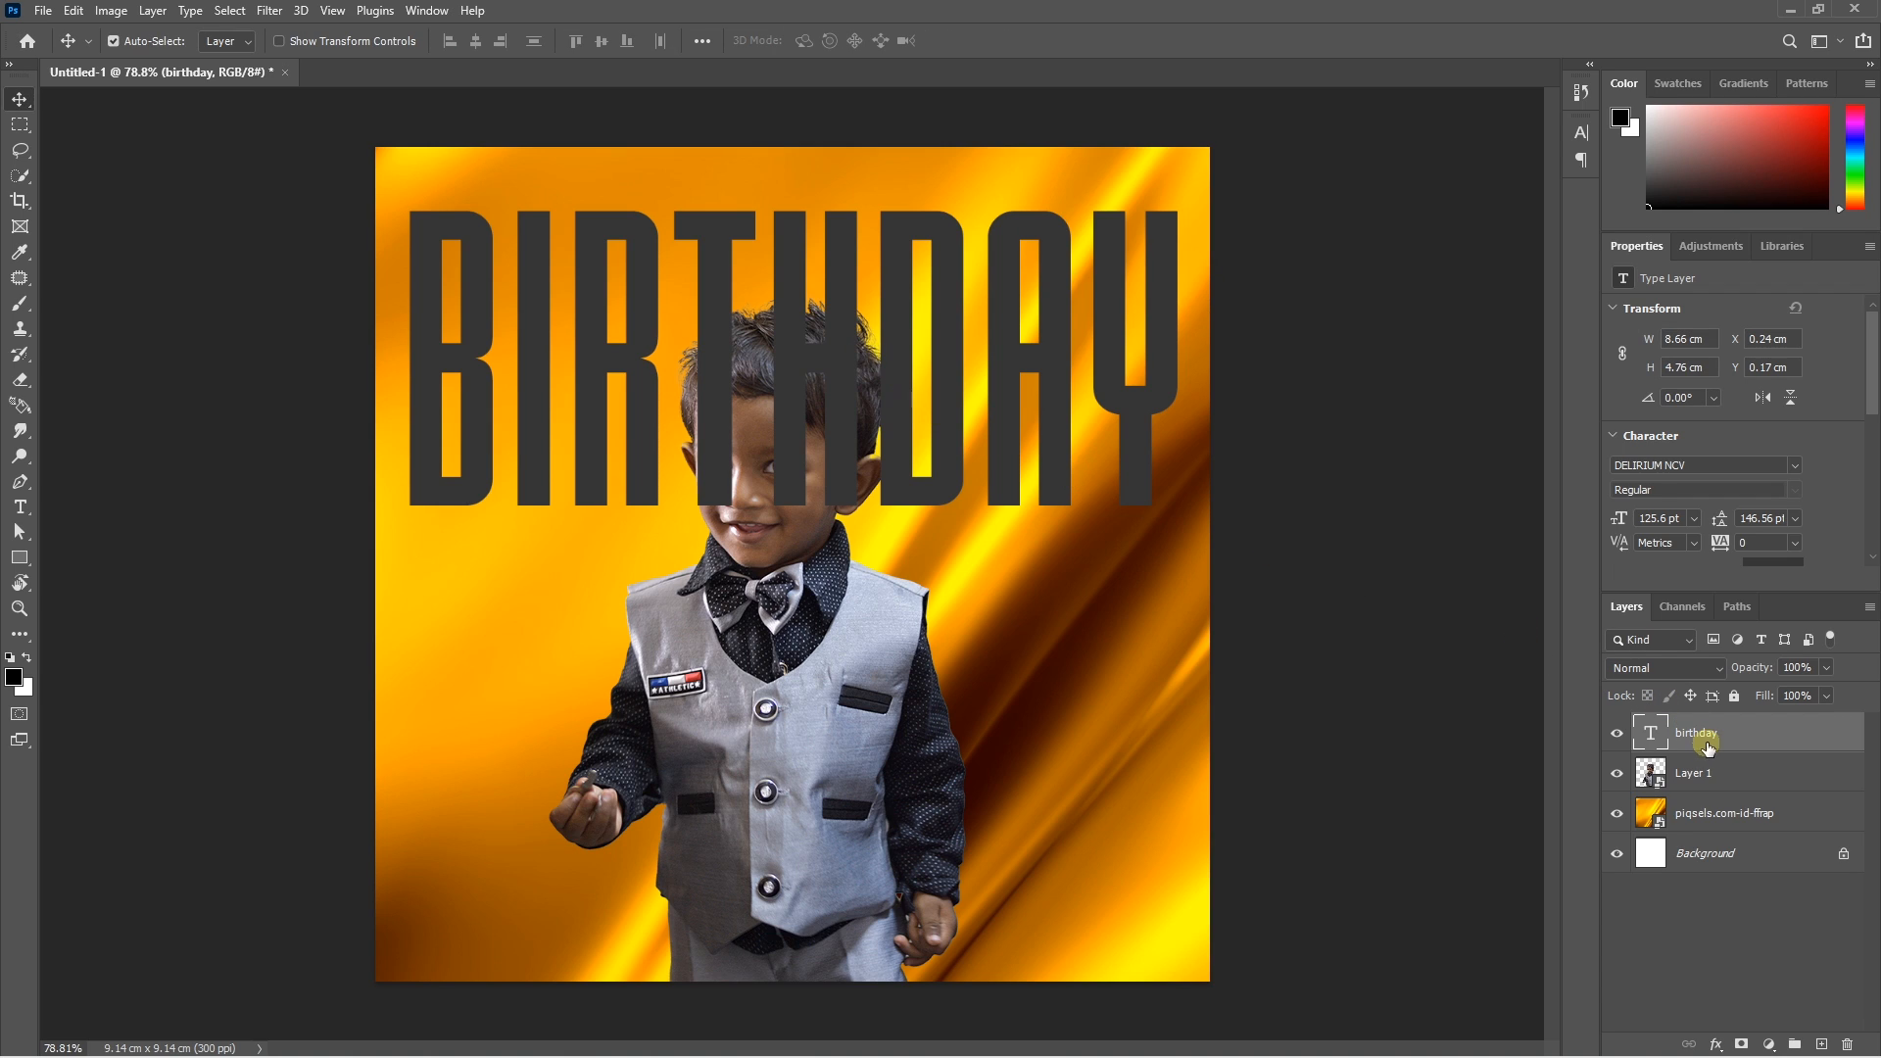
pyautogui.moveTo(1695, 735); pyautogui.dragTo(1716, 792)
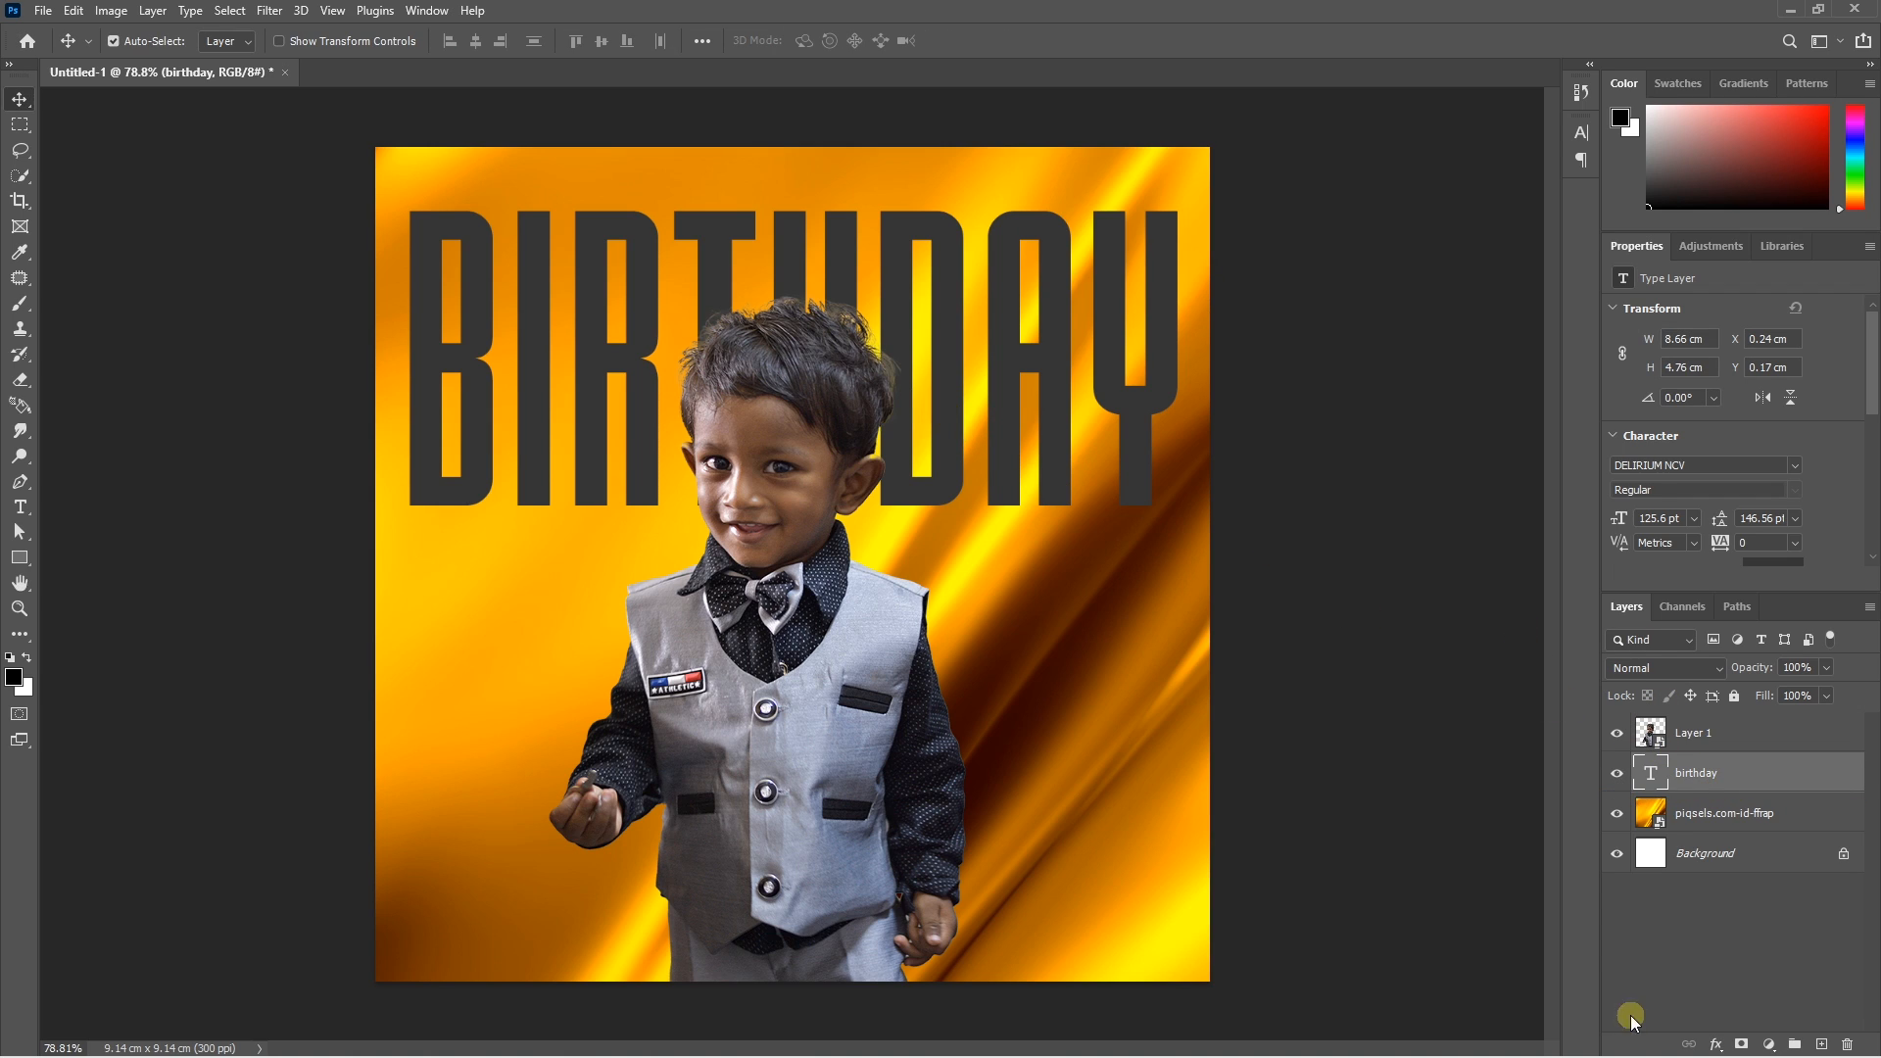
# Give the BIRTHDAY text a Bevel & Emboss effect with the Inner Bevel style and Chisel Hard technique.
pyautogui.click(1716, 1044)
pyautogui.click(1741, 887)
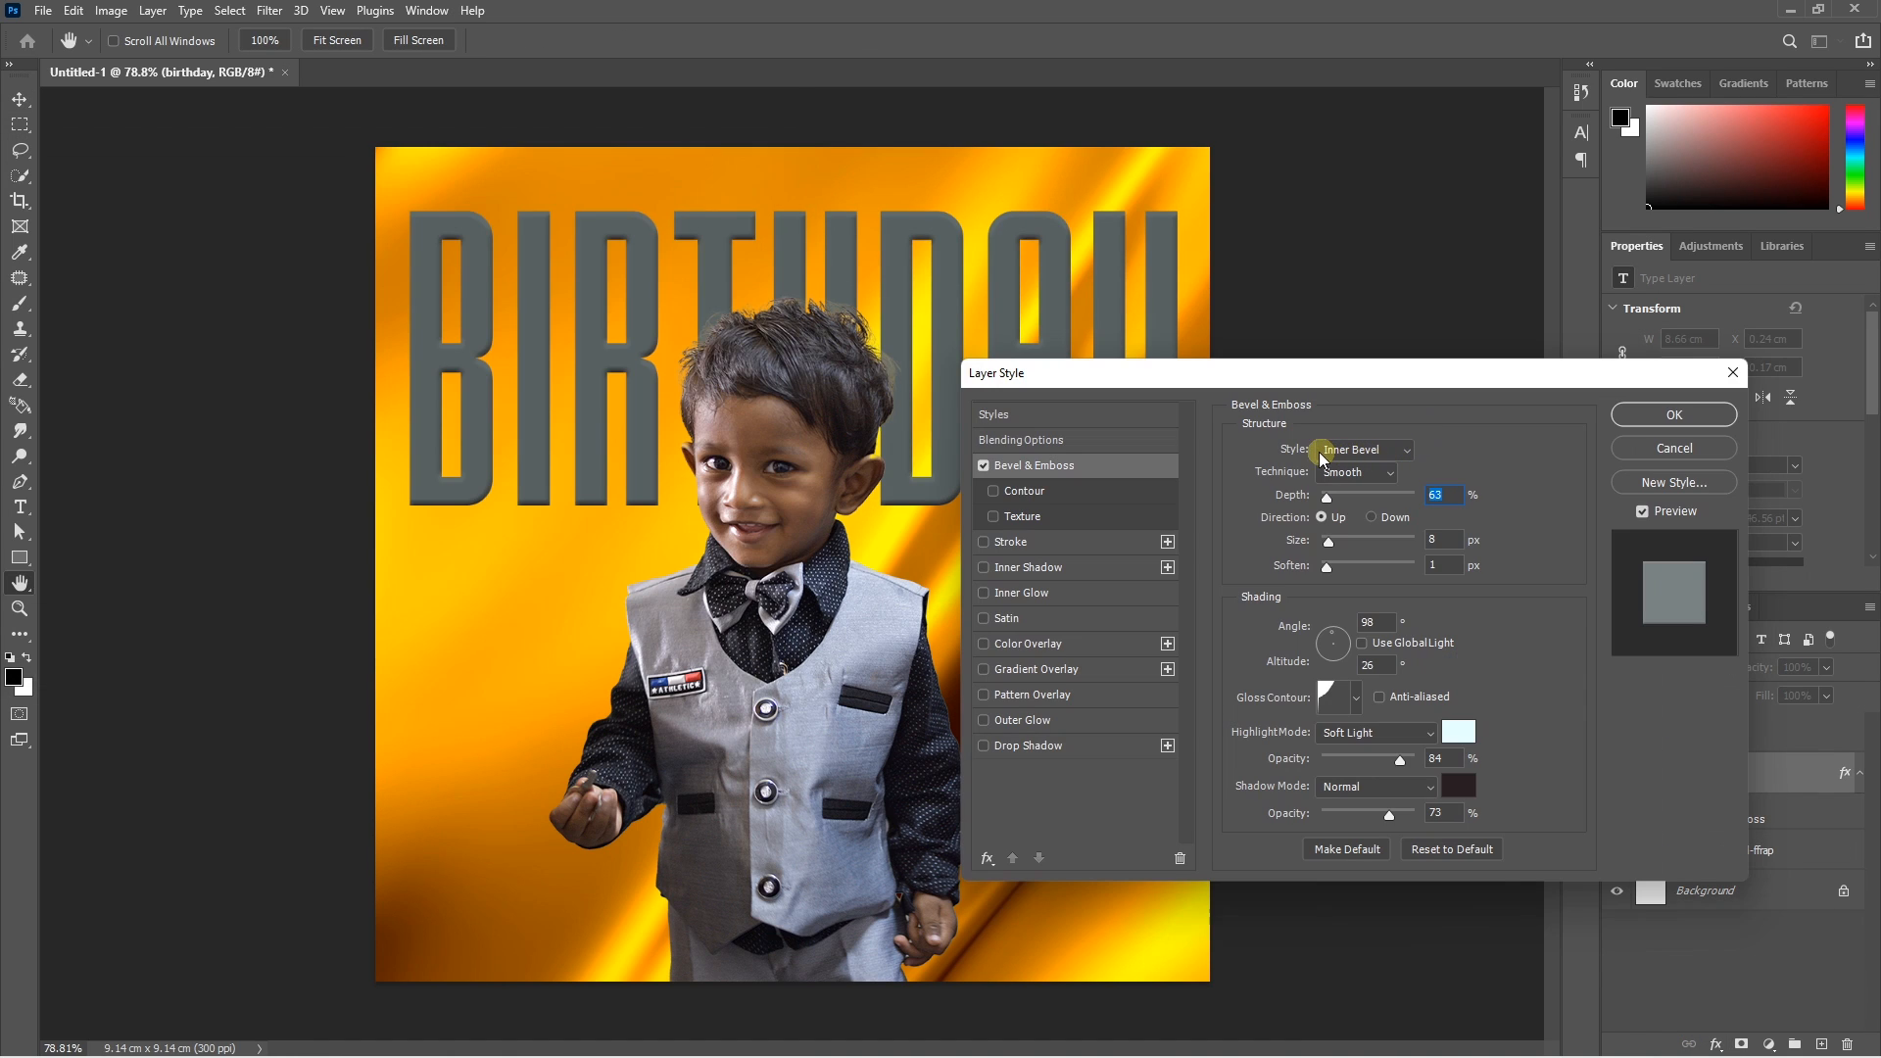
pyautogui.click(1342, 475)
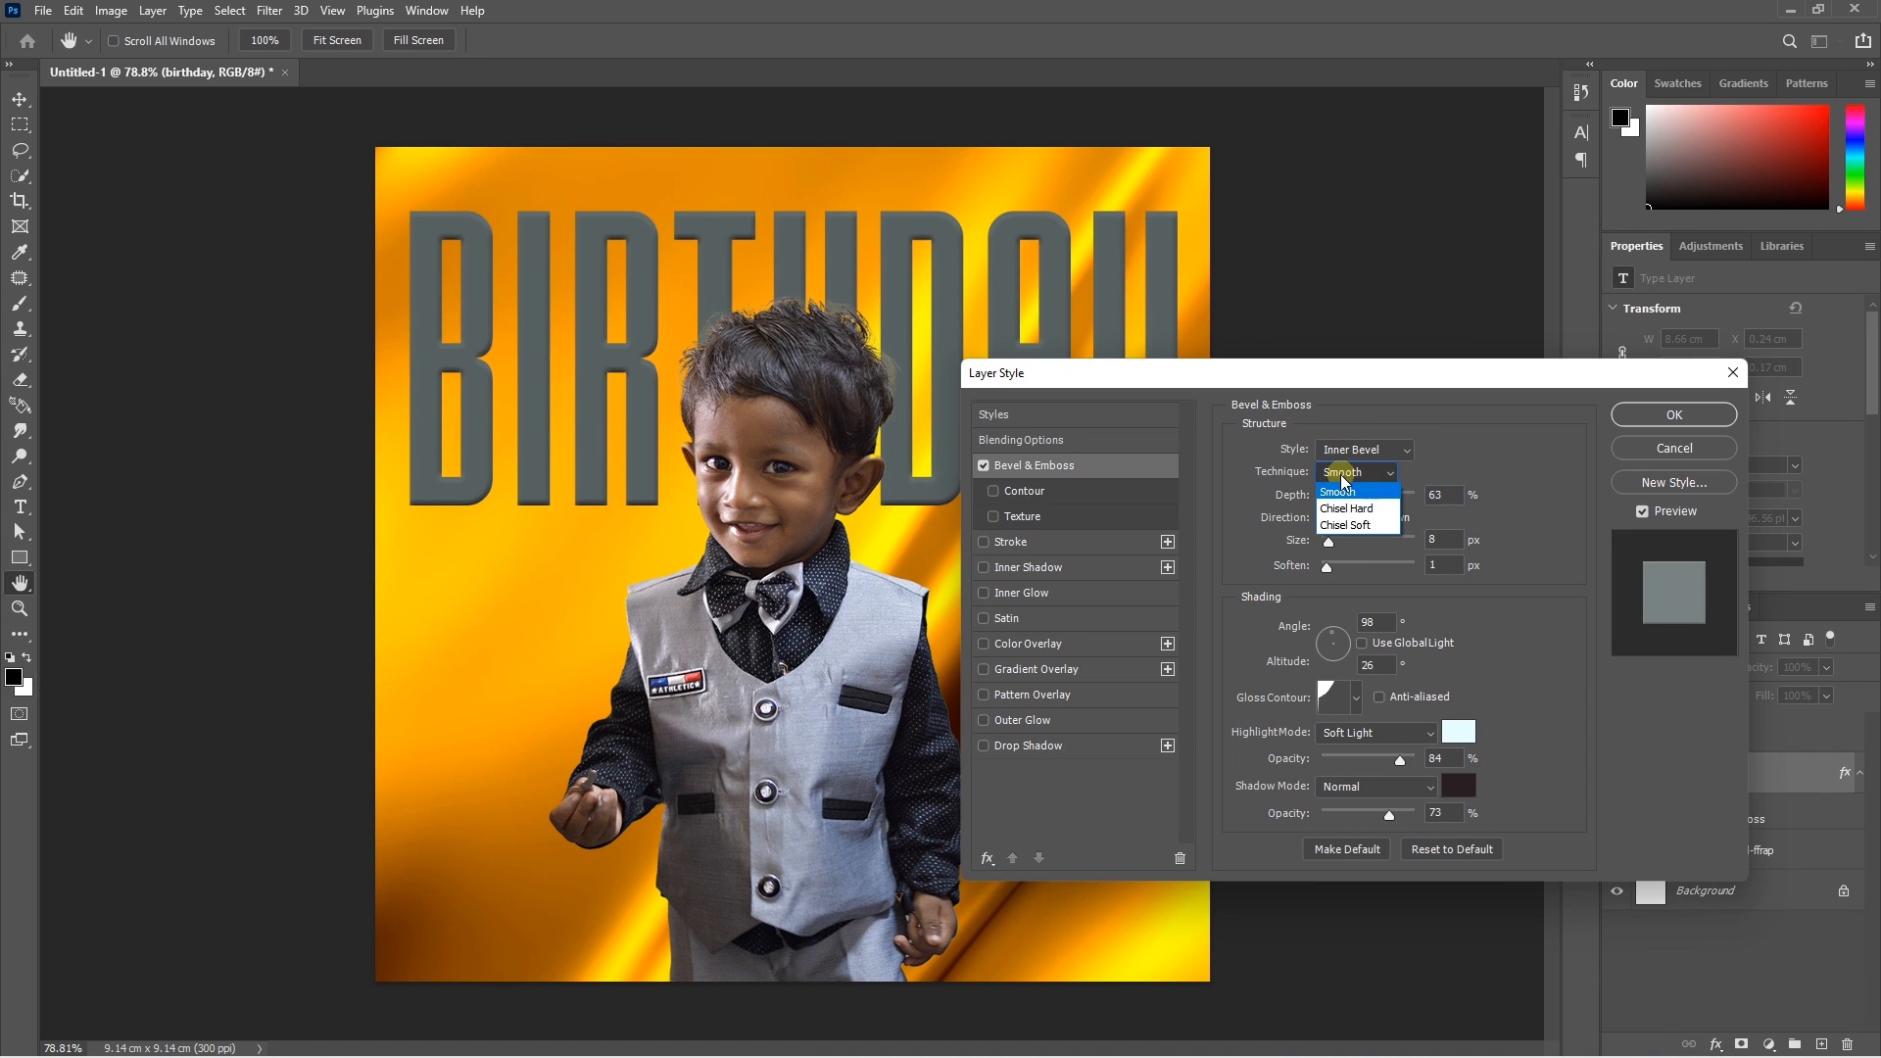
pyautogui.click(1350, 509)
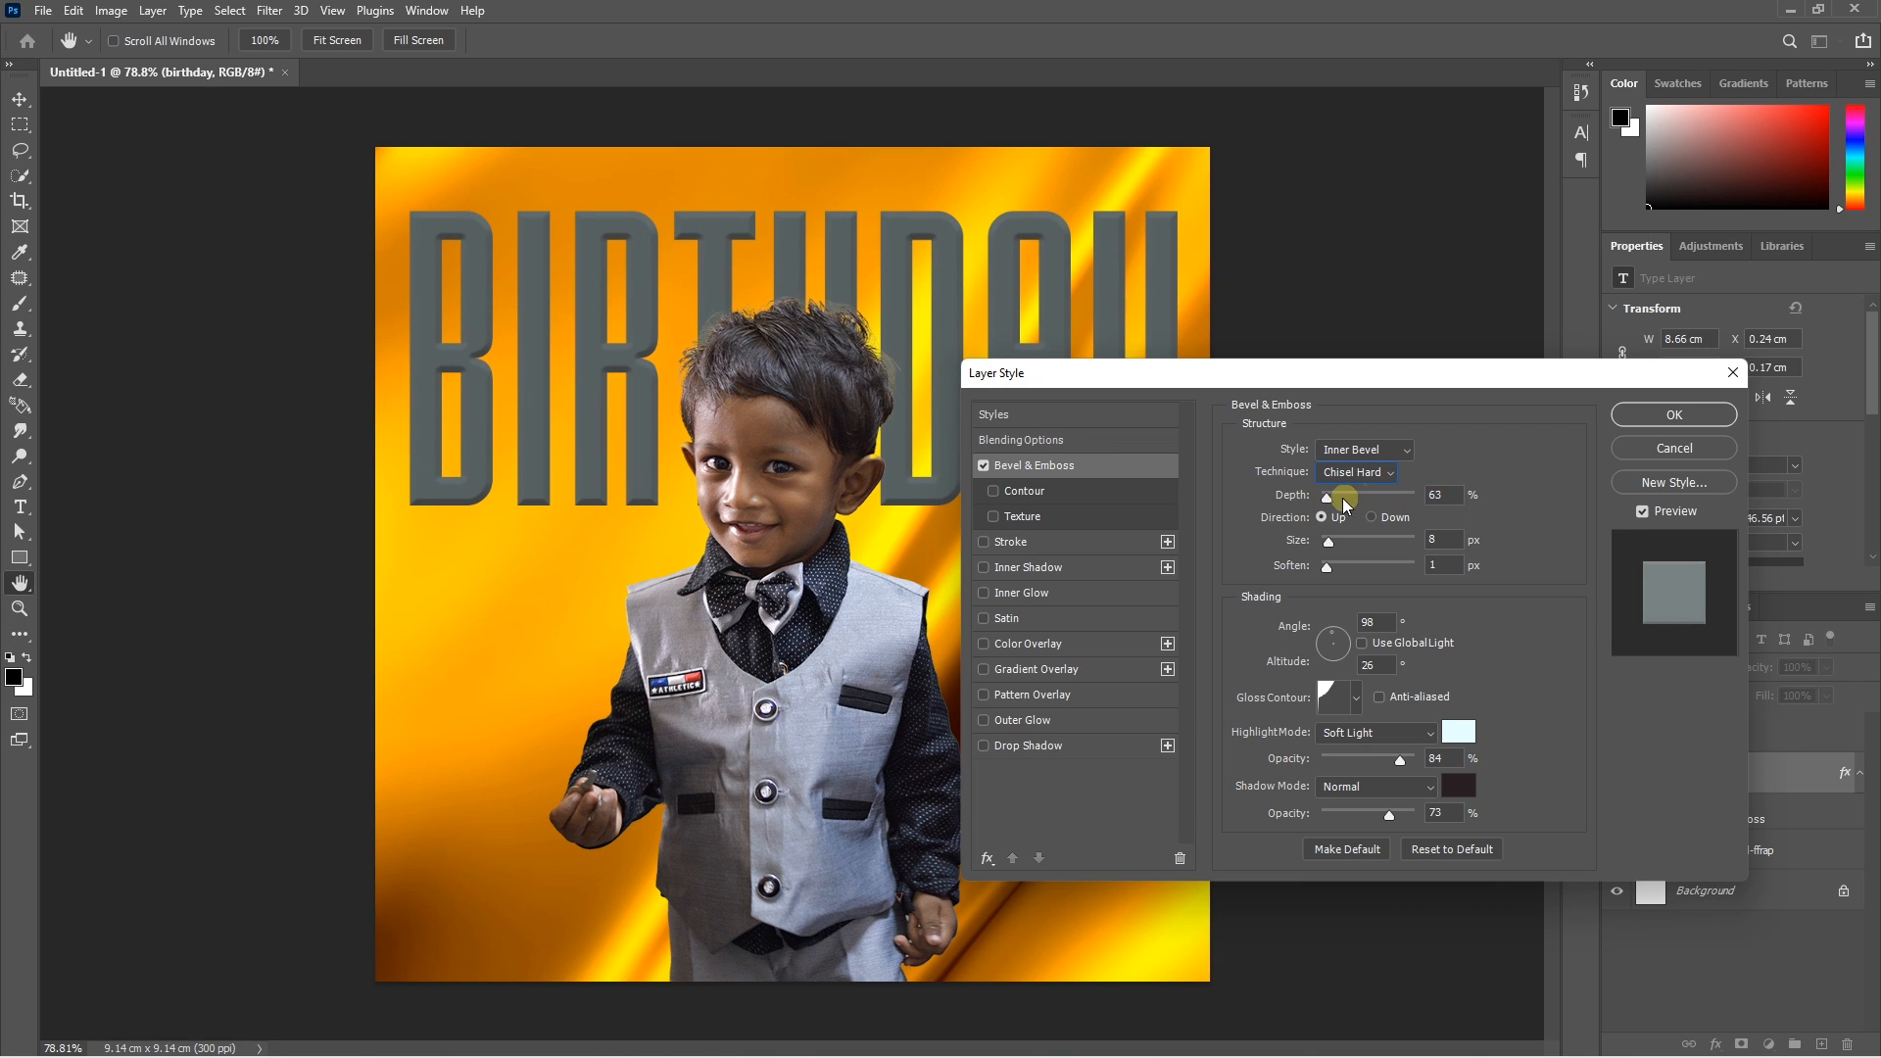
pyautogui.moveTo(1334, 500); pyautogui.dragTo(1330, 549)
pyautogui.click(1330, 566)
pyautogui.click(1674, 417)
pyautogui.click(1673, 417)
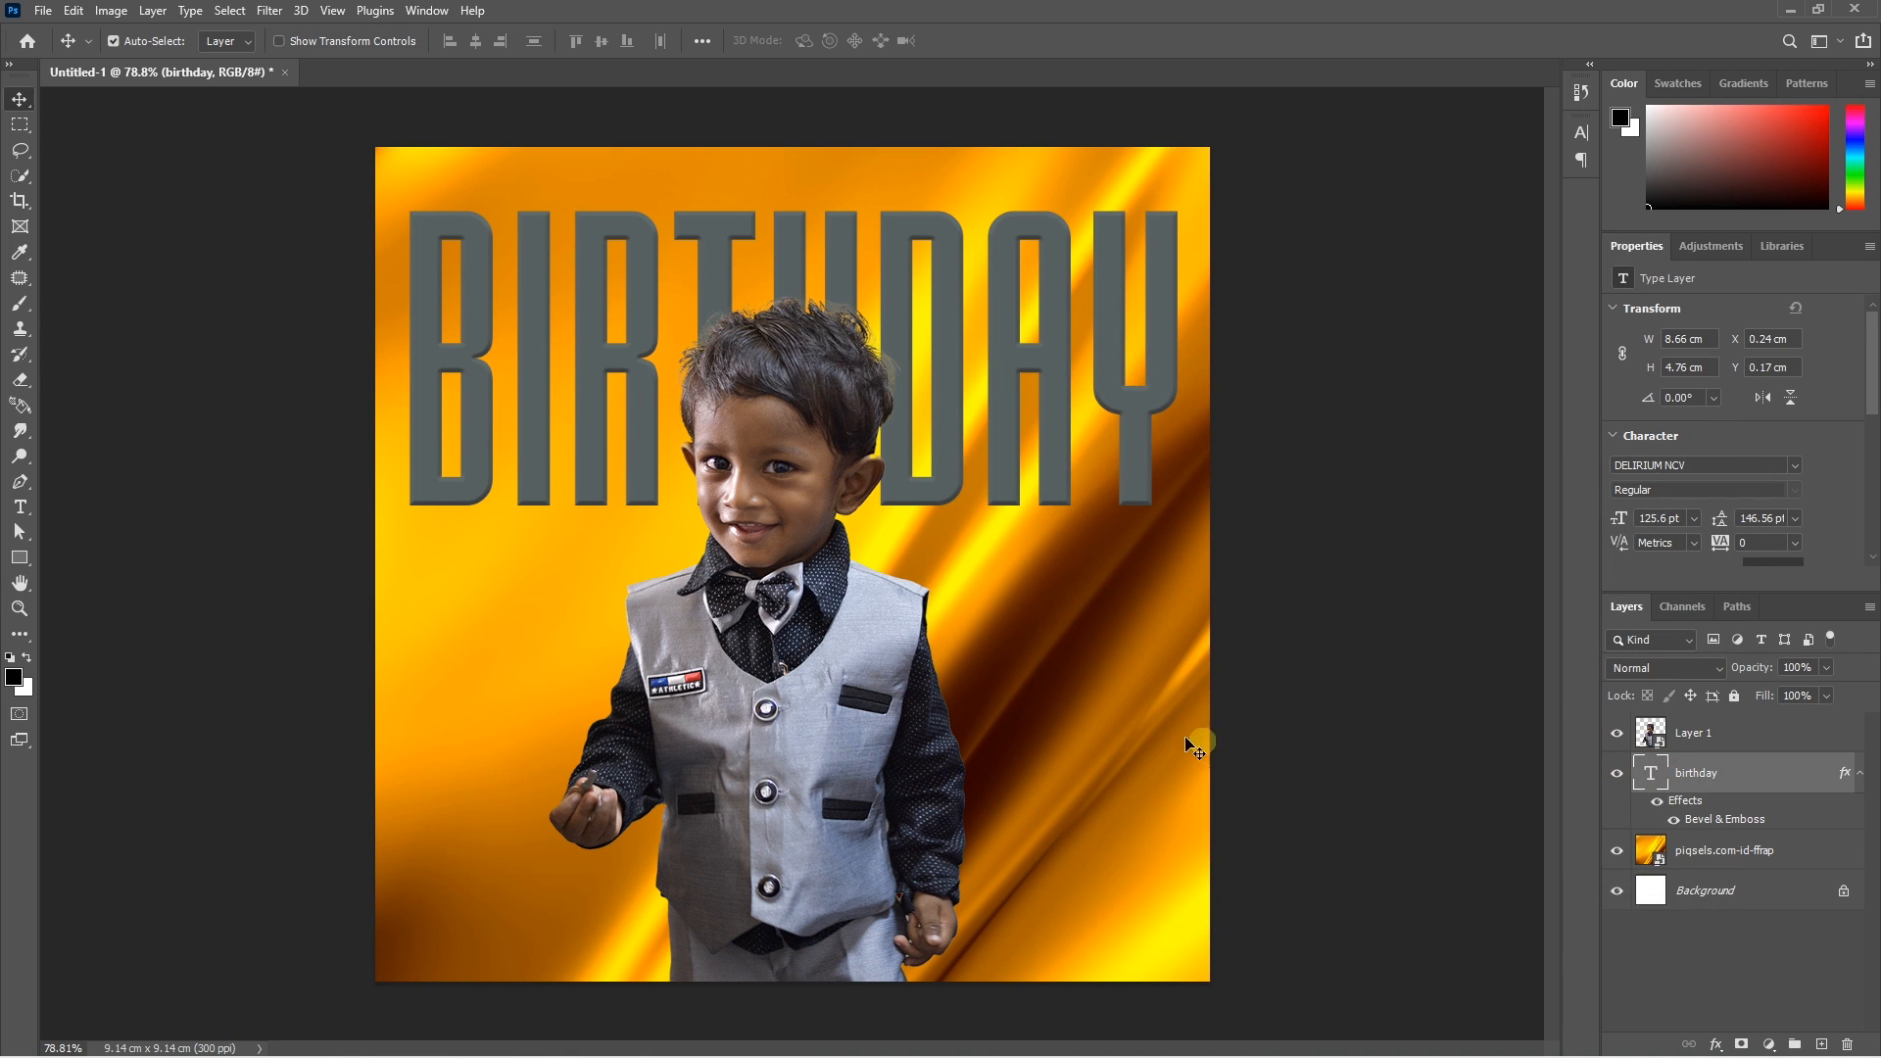
# Place the black matte texture image above the BIRTHDAY layer, rotated -90° to cover the lettering, and clip it to the text.
pyautogui.click(876, 1037)
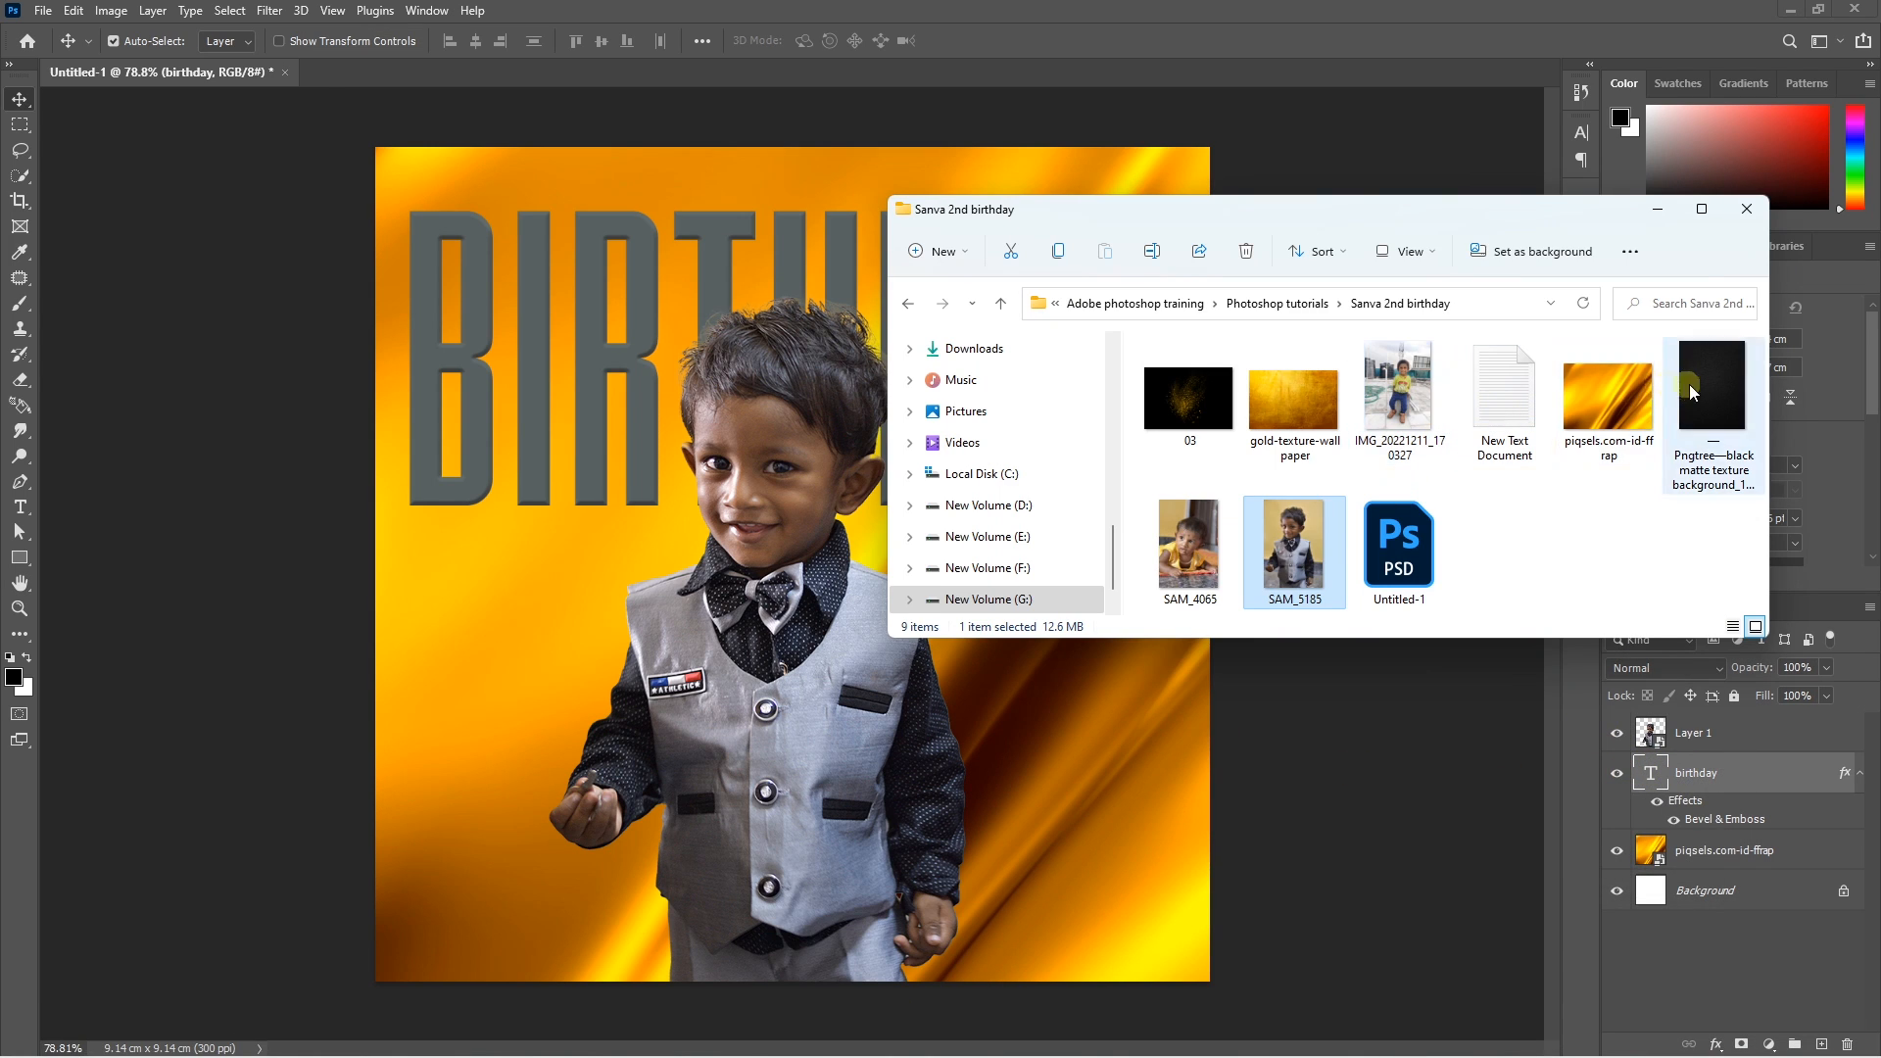
pyautogui.moveTo(1692, 392); pyautogui.dragTo(933, 702)
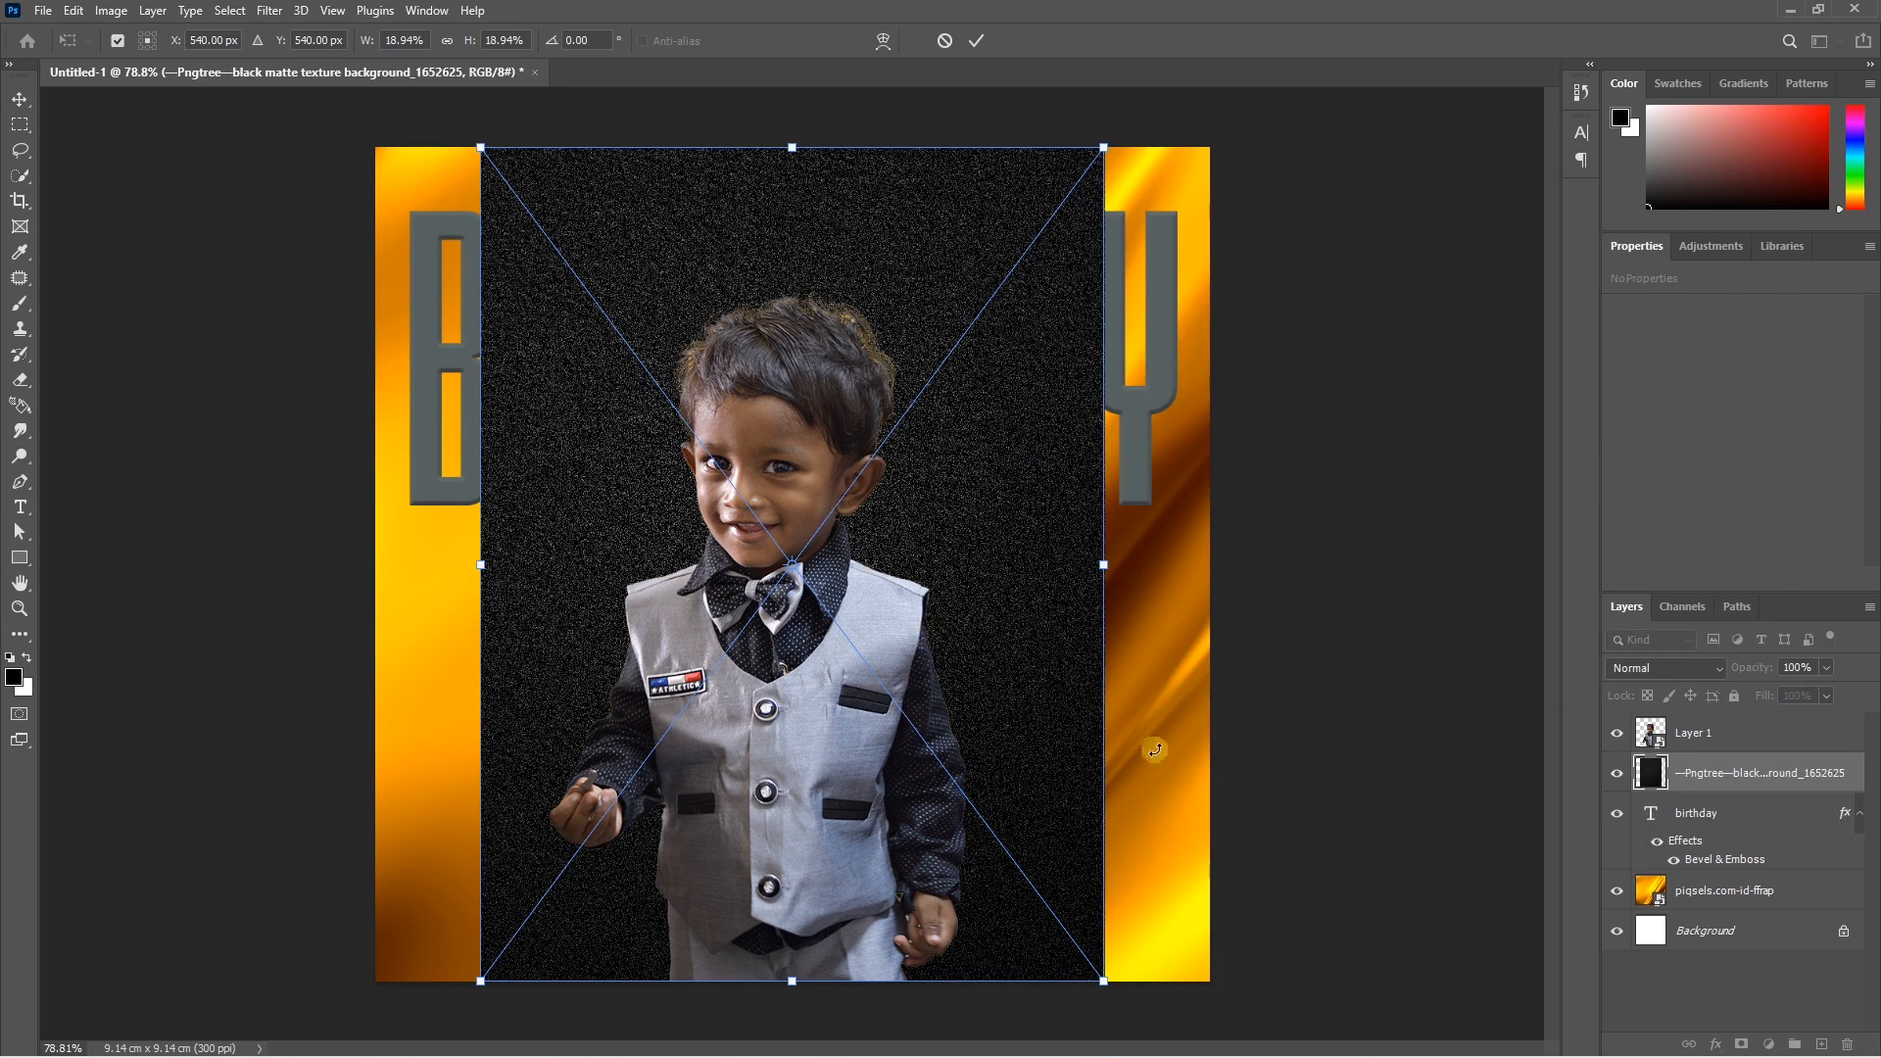
pyautogui.moveTo(1155, 749); pyautogui.dragTo(1099, 226)
pyautogui.moveTo(1035, 533); pyautogui.dragTo(1042, 350)
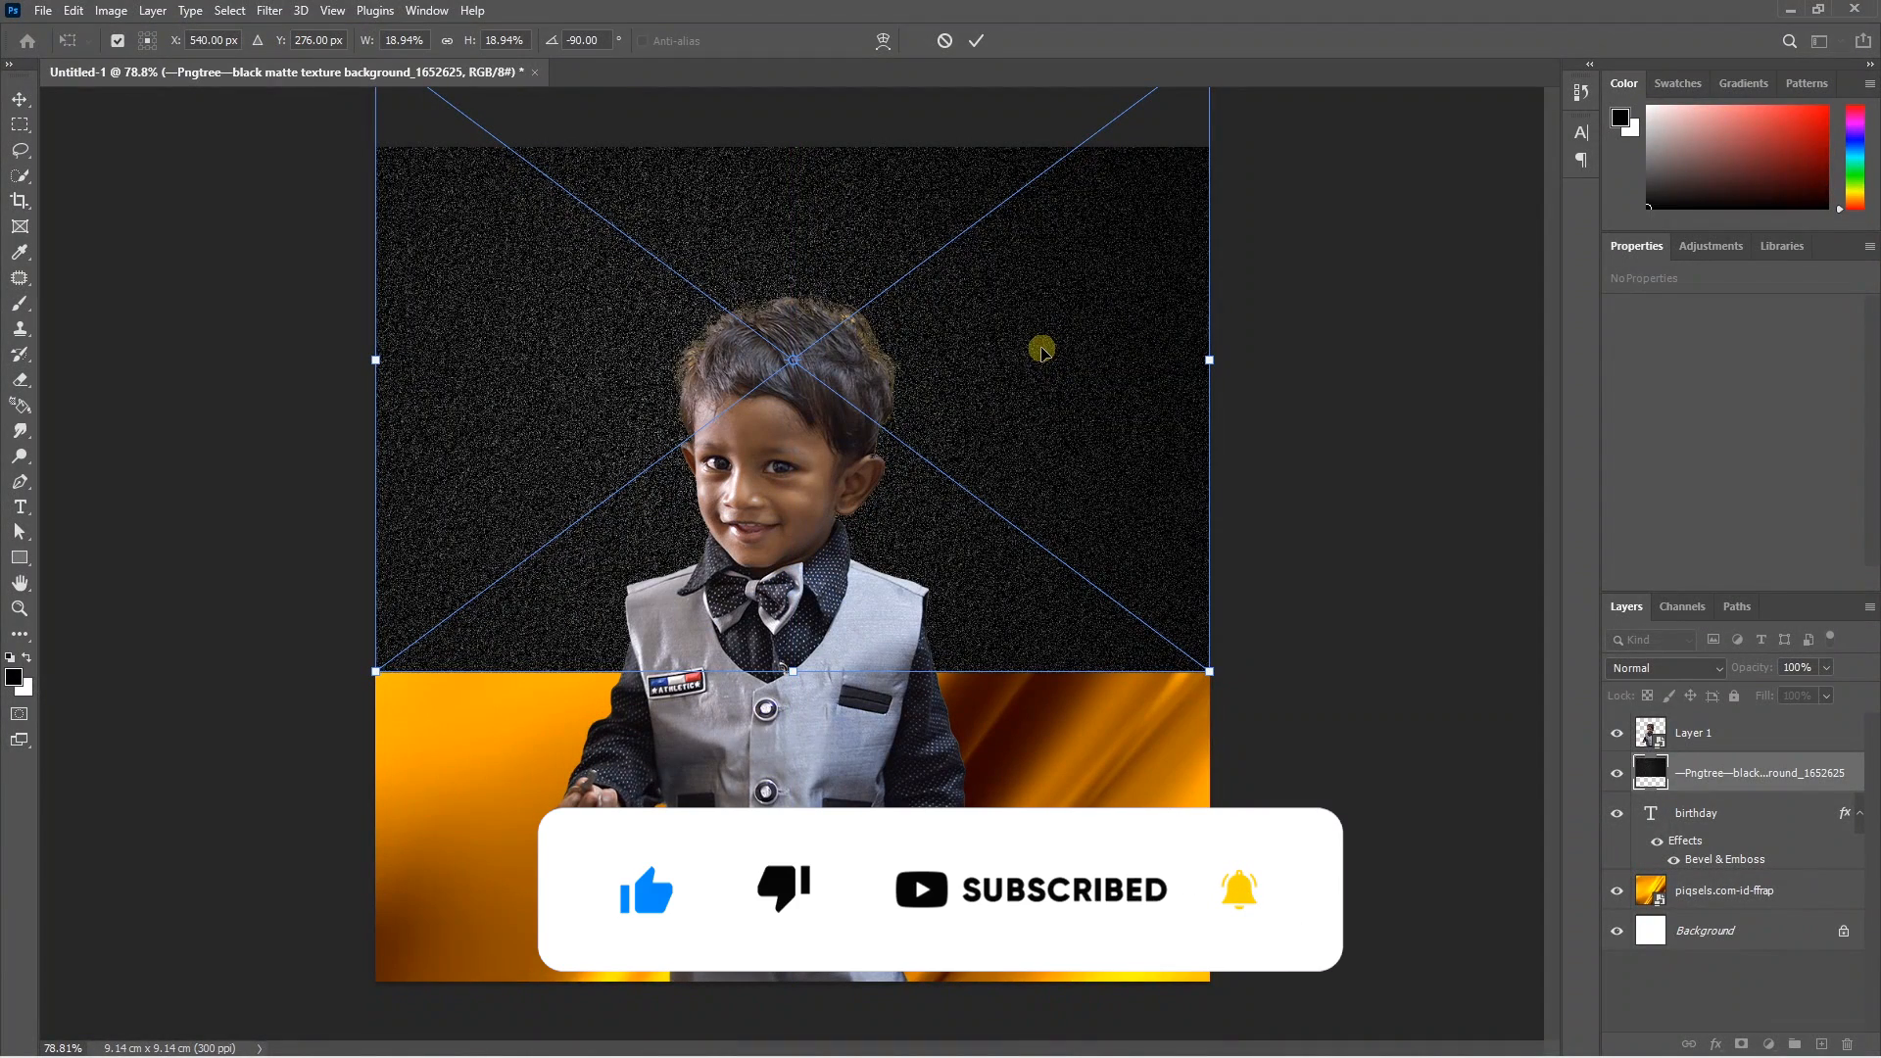
pyautogui.press('Return')
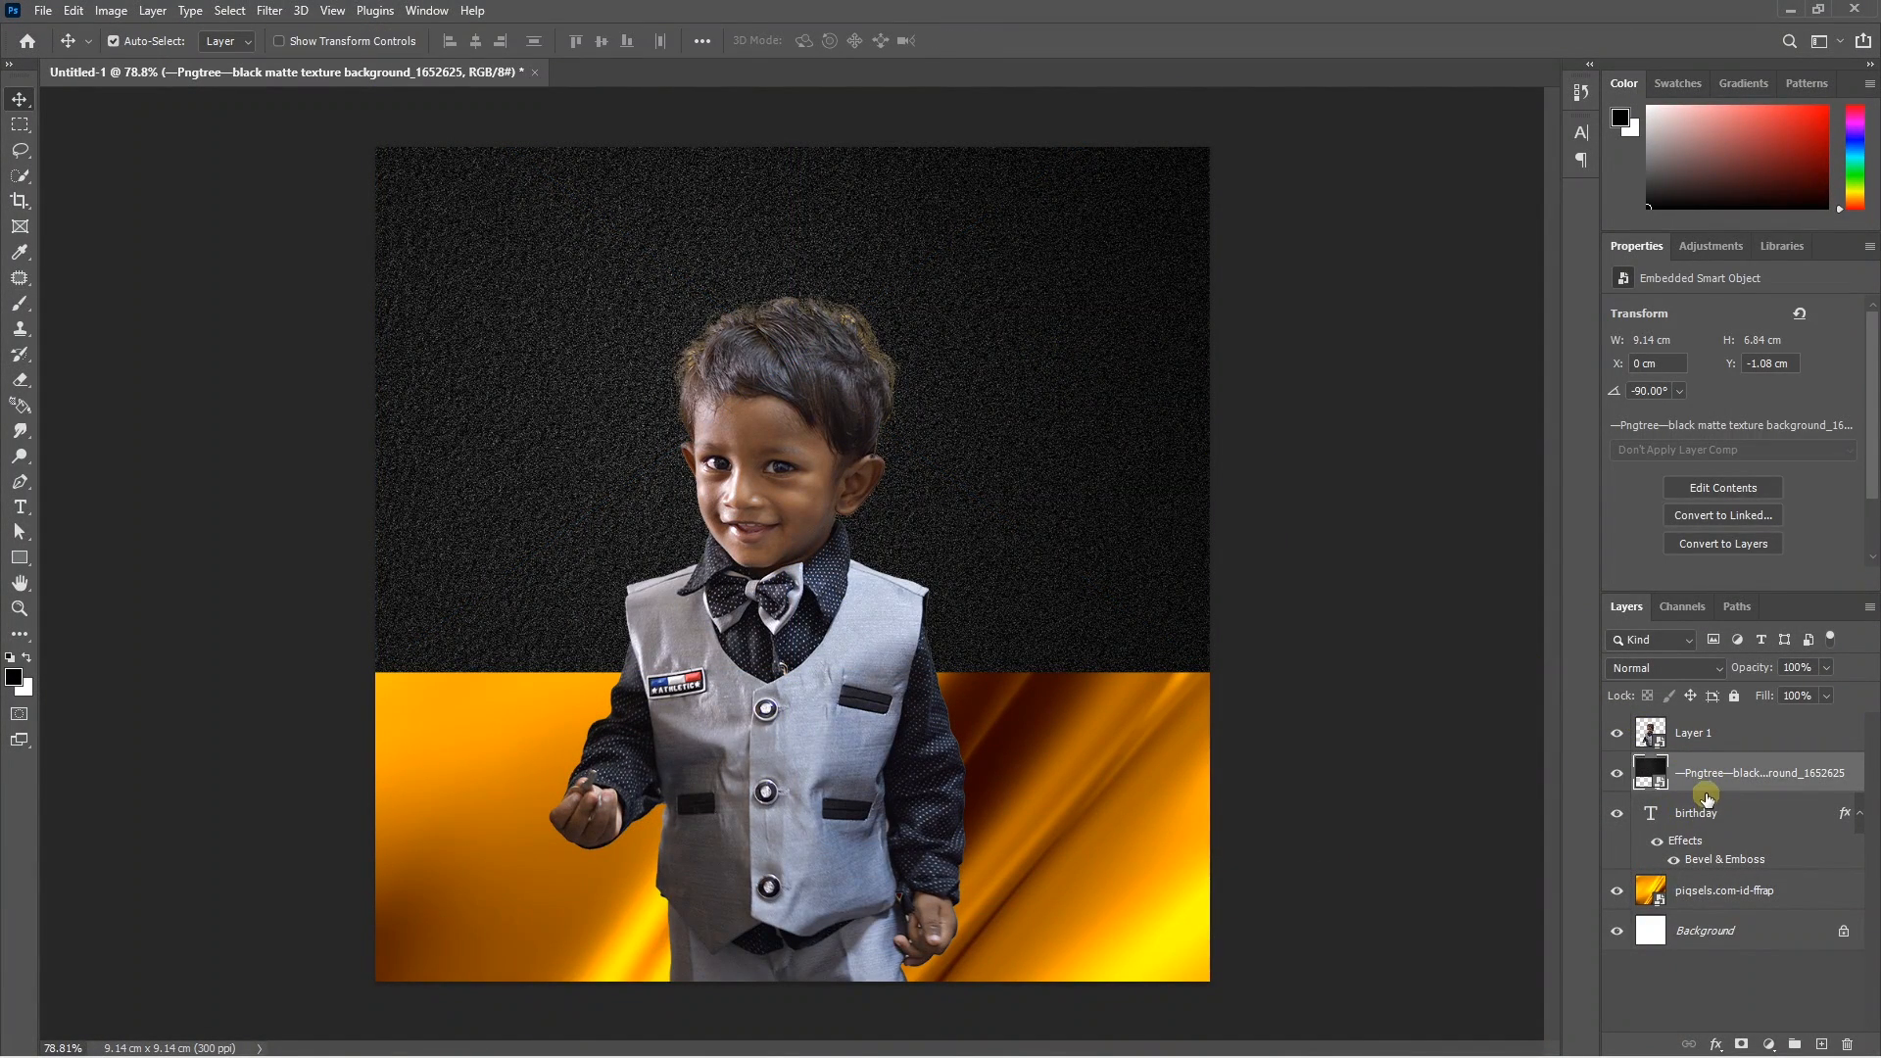
pyautogui.keyDown('alt'); pyautogui.click(1684, 784); pyautogui.keyUp('alt')
# Add the text HAPPY beside the boy at 12 pt in black Barlow Condensed SemiBold, on an unclipped layer.
pyautogui.press('t')
pyautogui.click(903, 576)
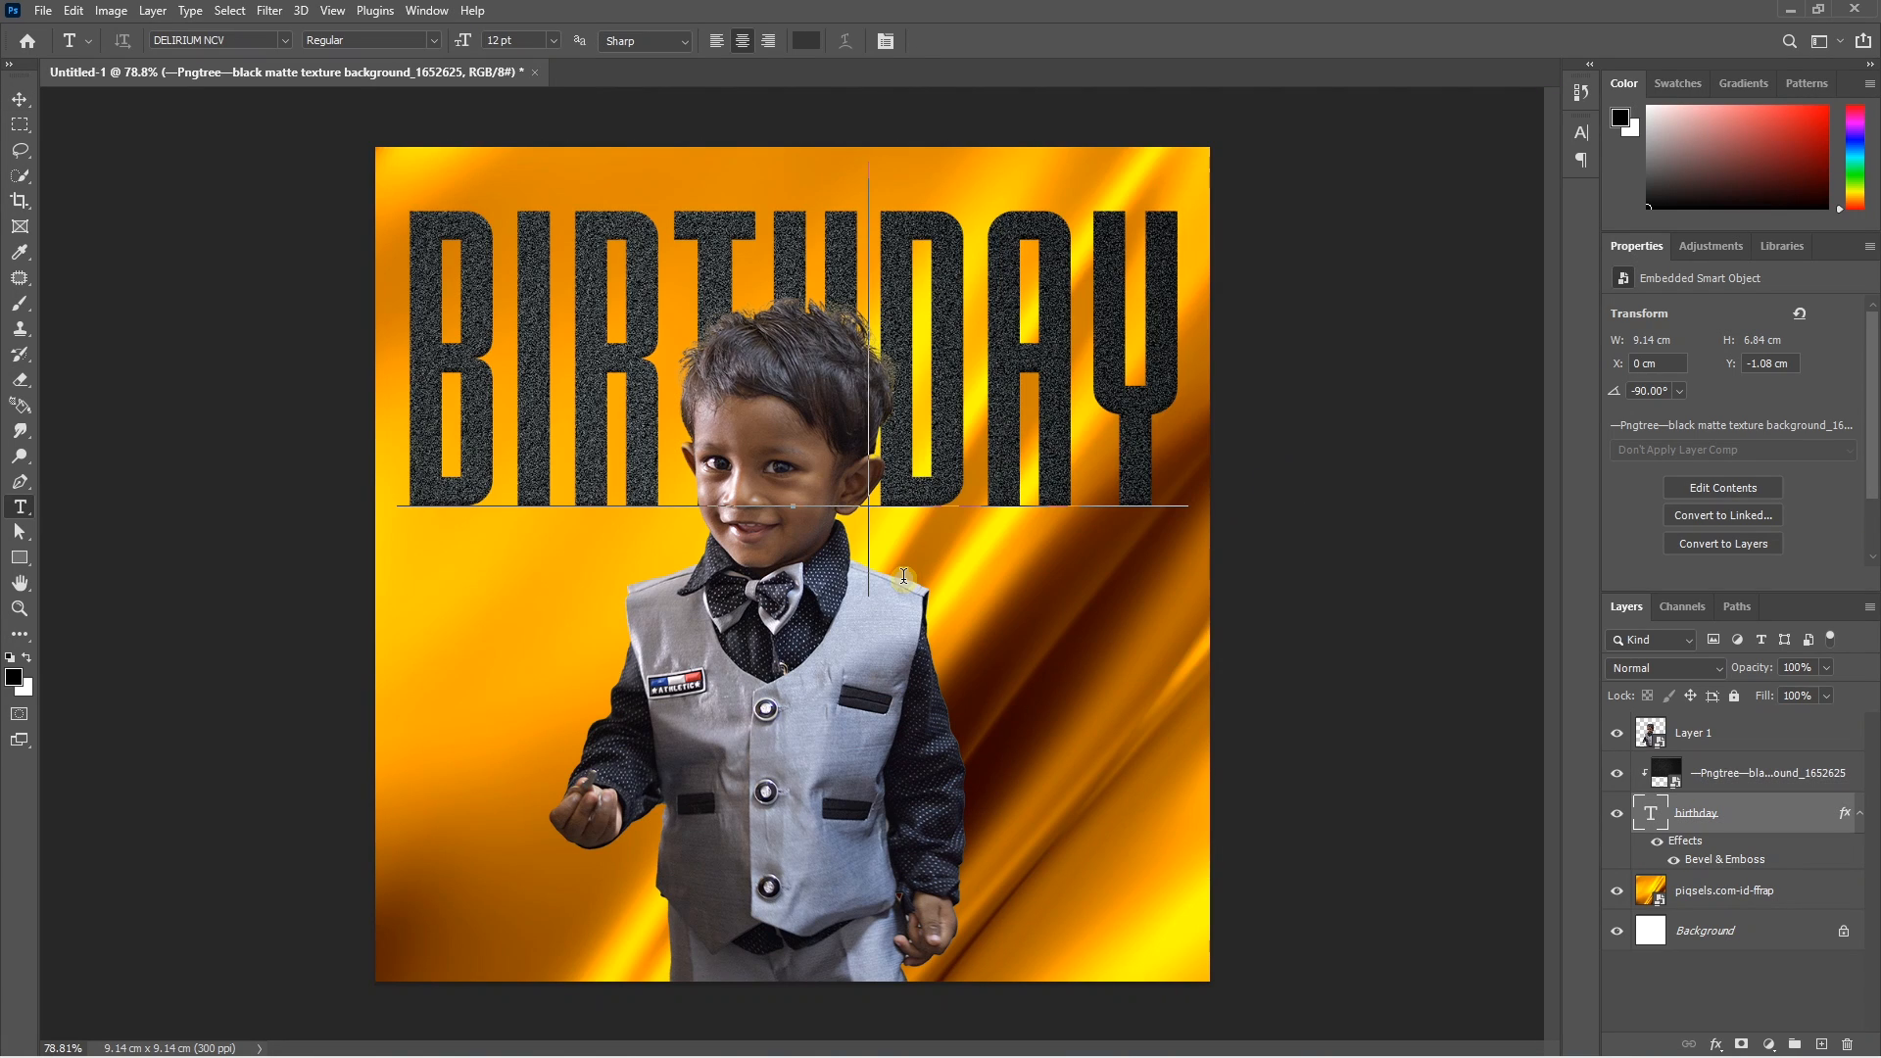
pyautogui.click(525, 681)
pyautogui.click(528, 683)
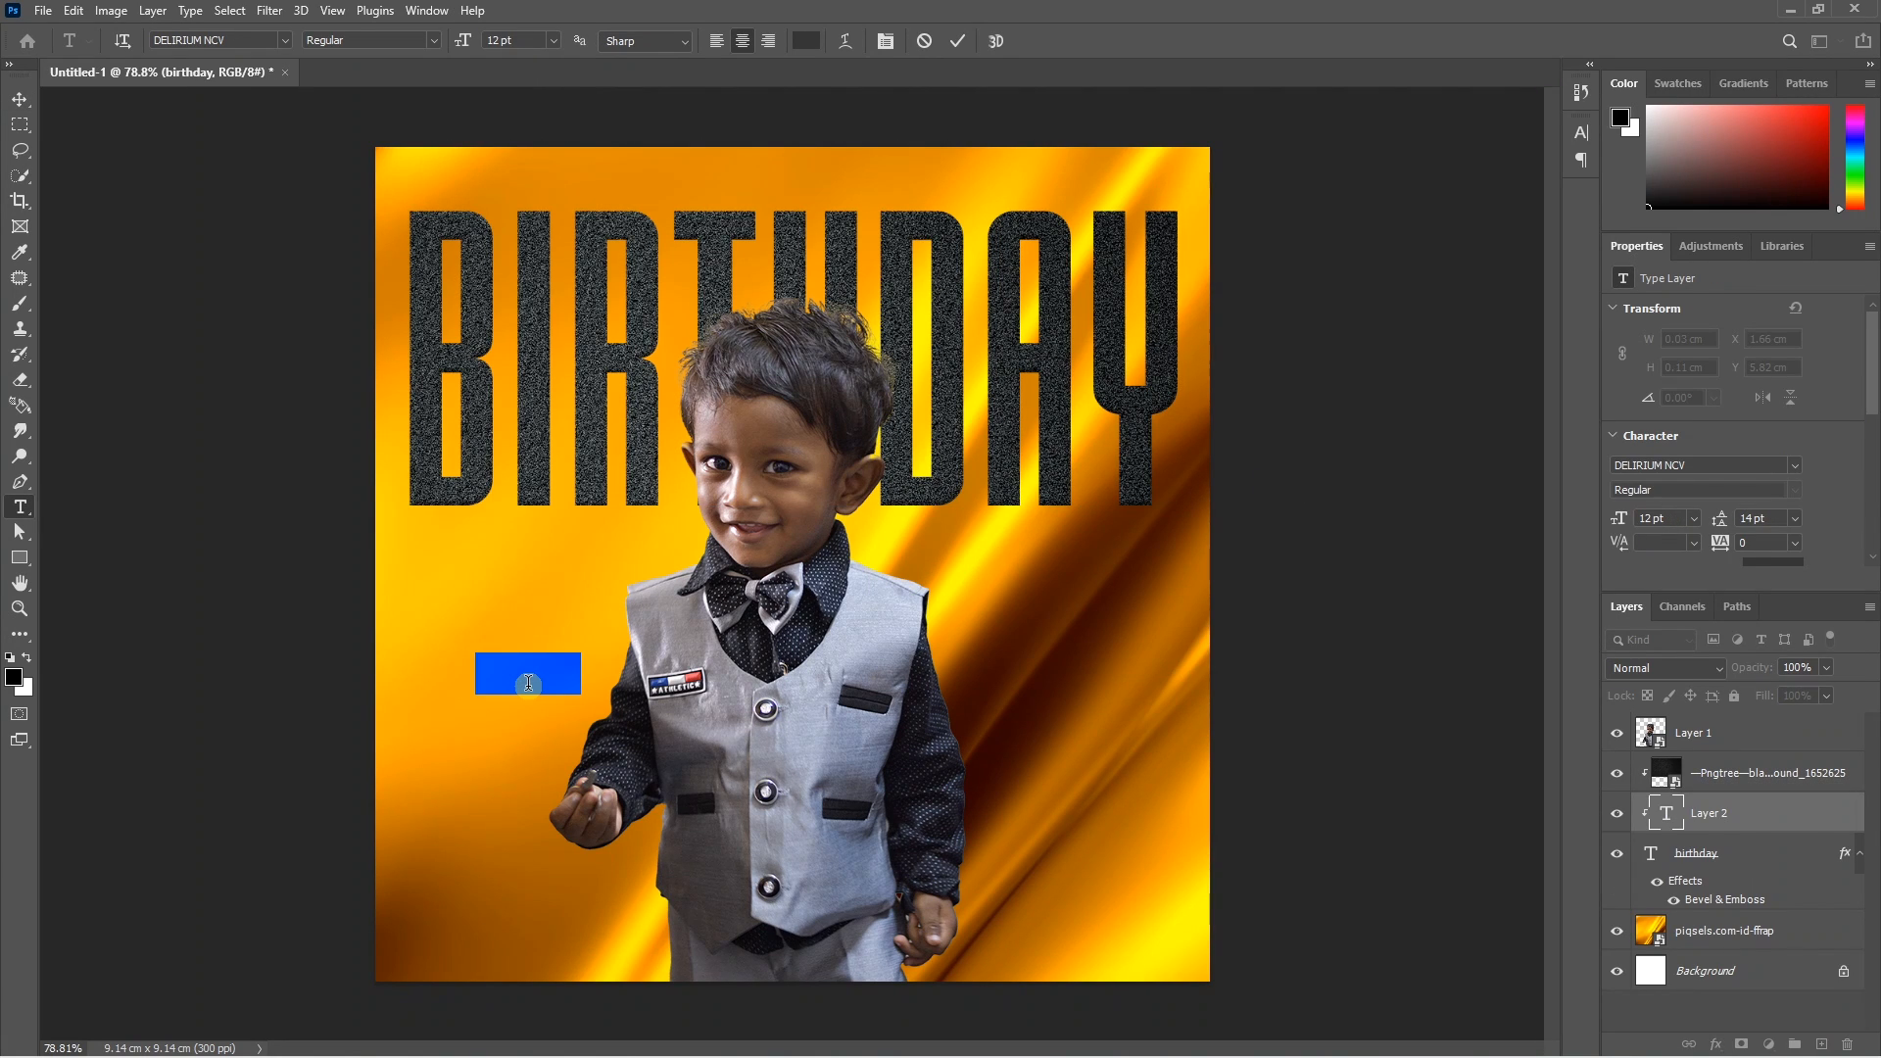
pyautogui.press('BackSpace')
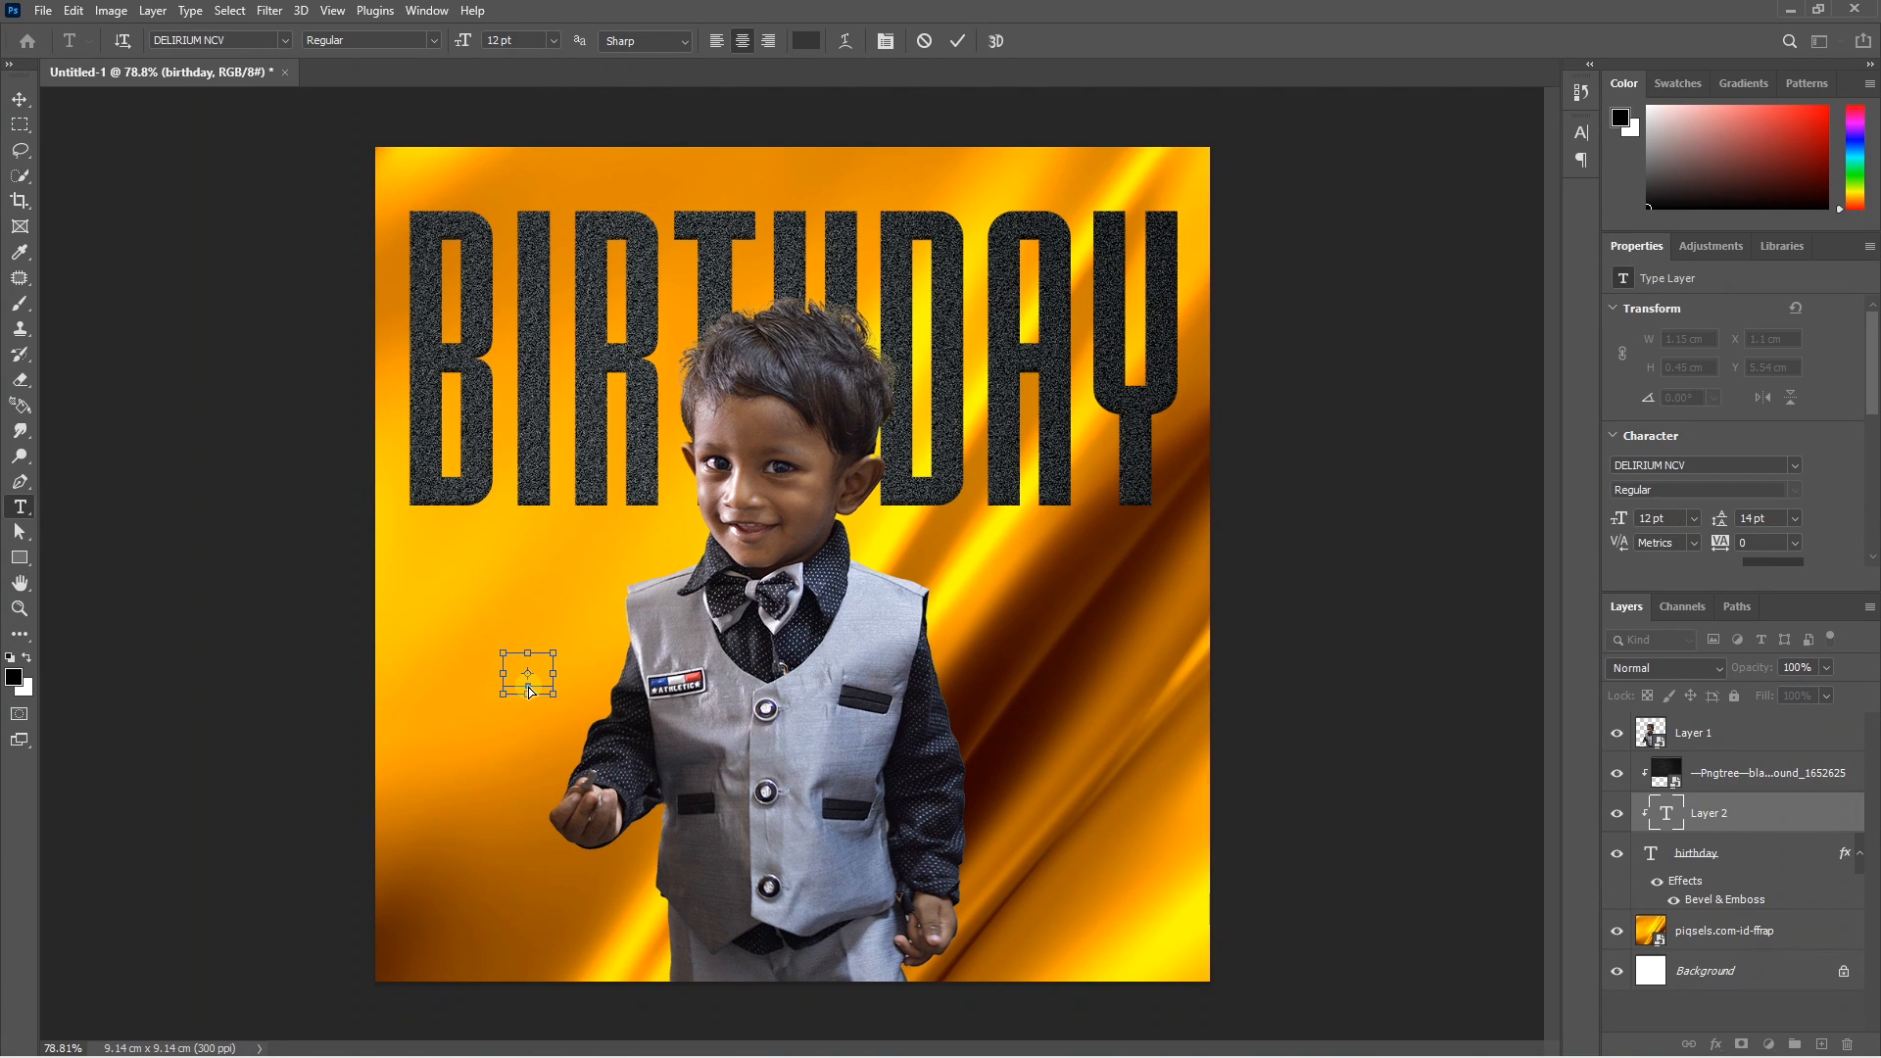
pyautogui.hotkey('ctrl', 'a')
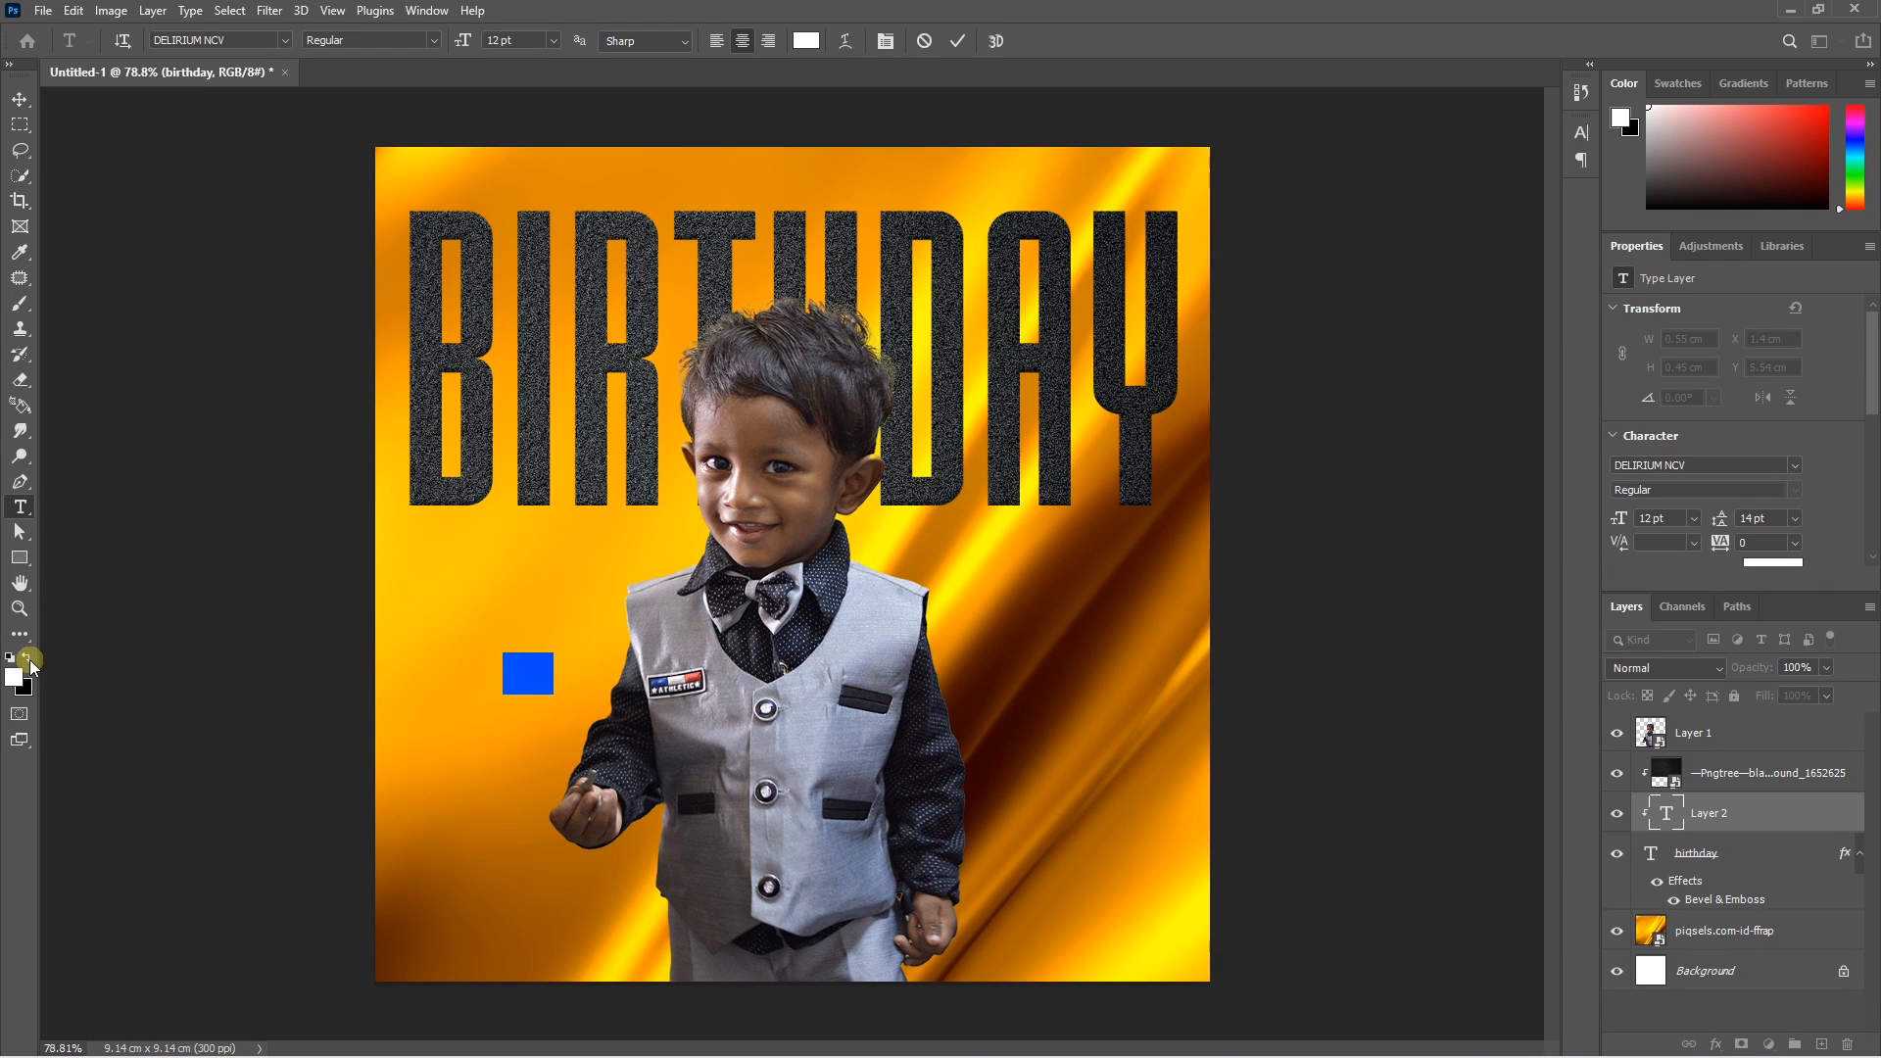
pyautogui.click(284, 40)
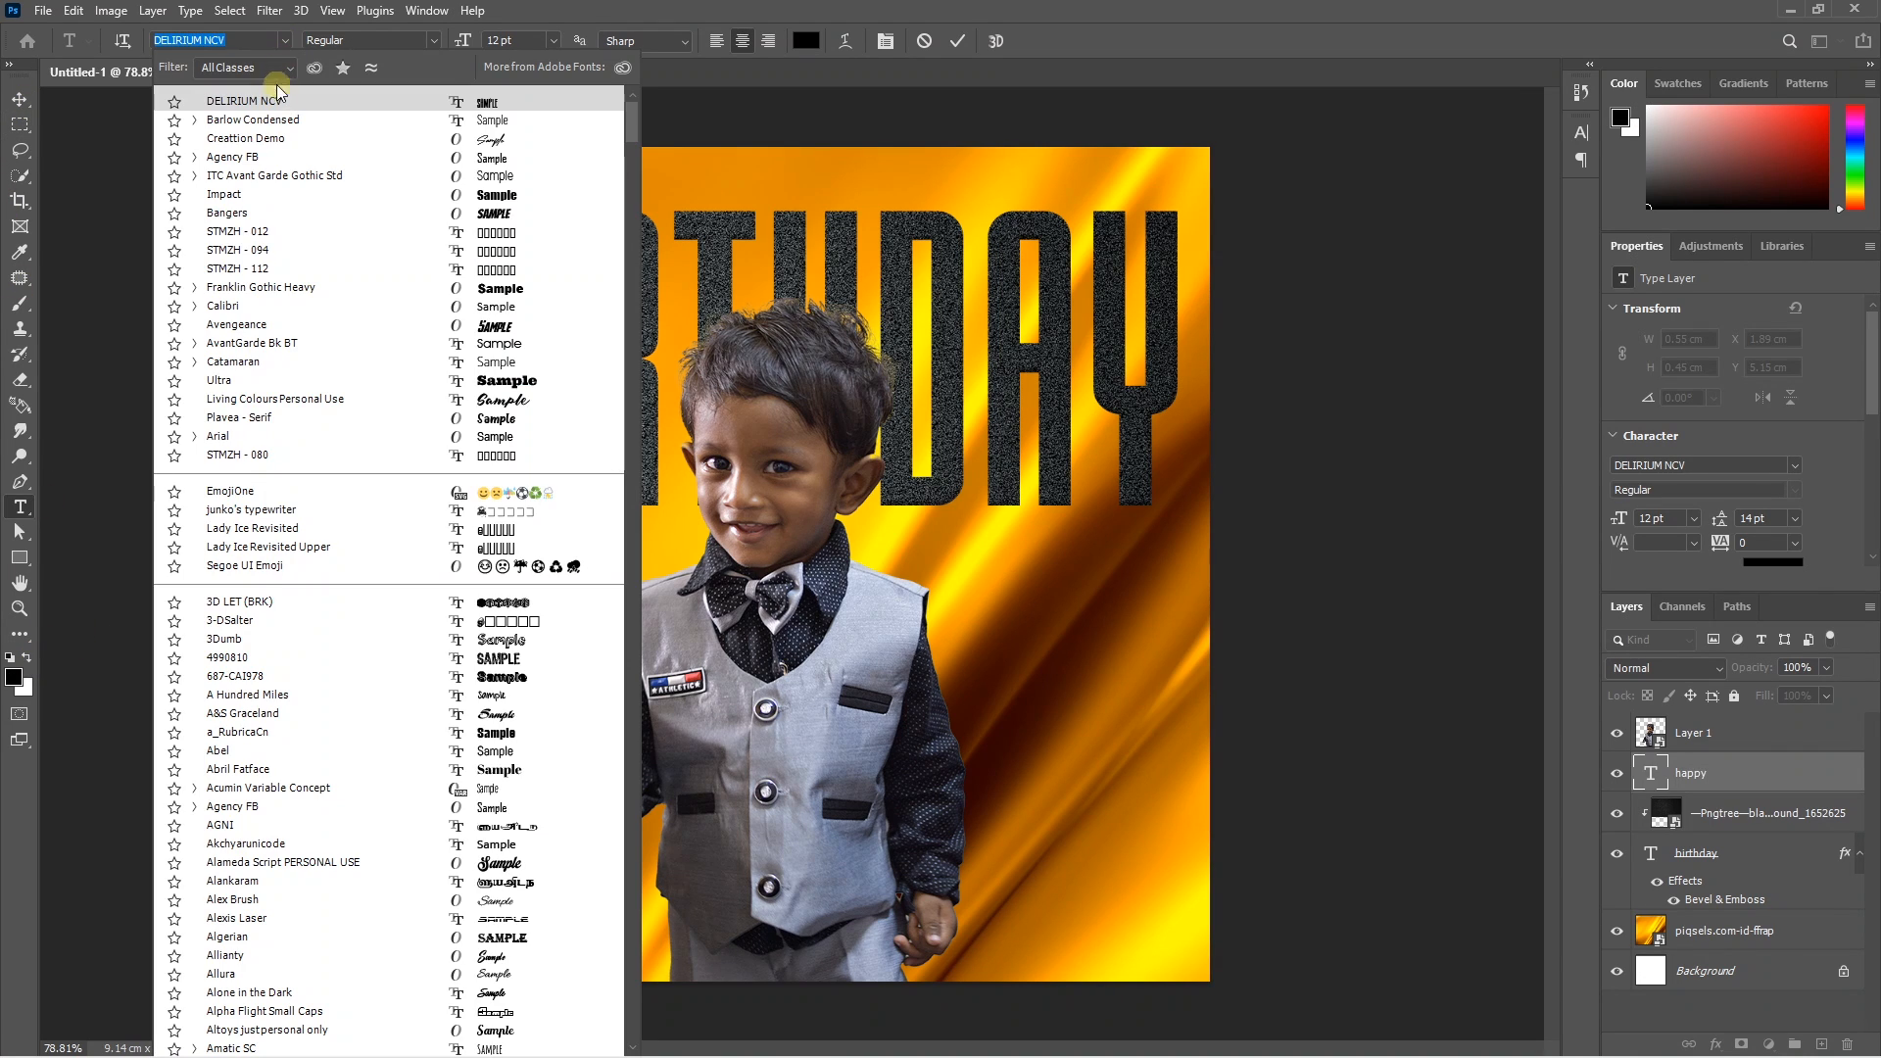
pyautogui.click(270, 121)
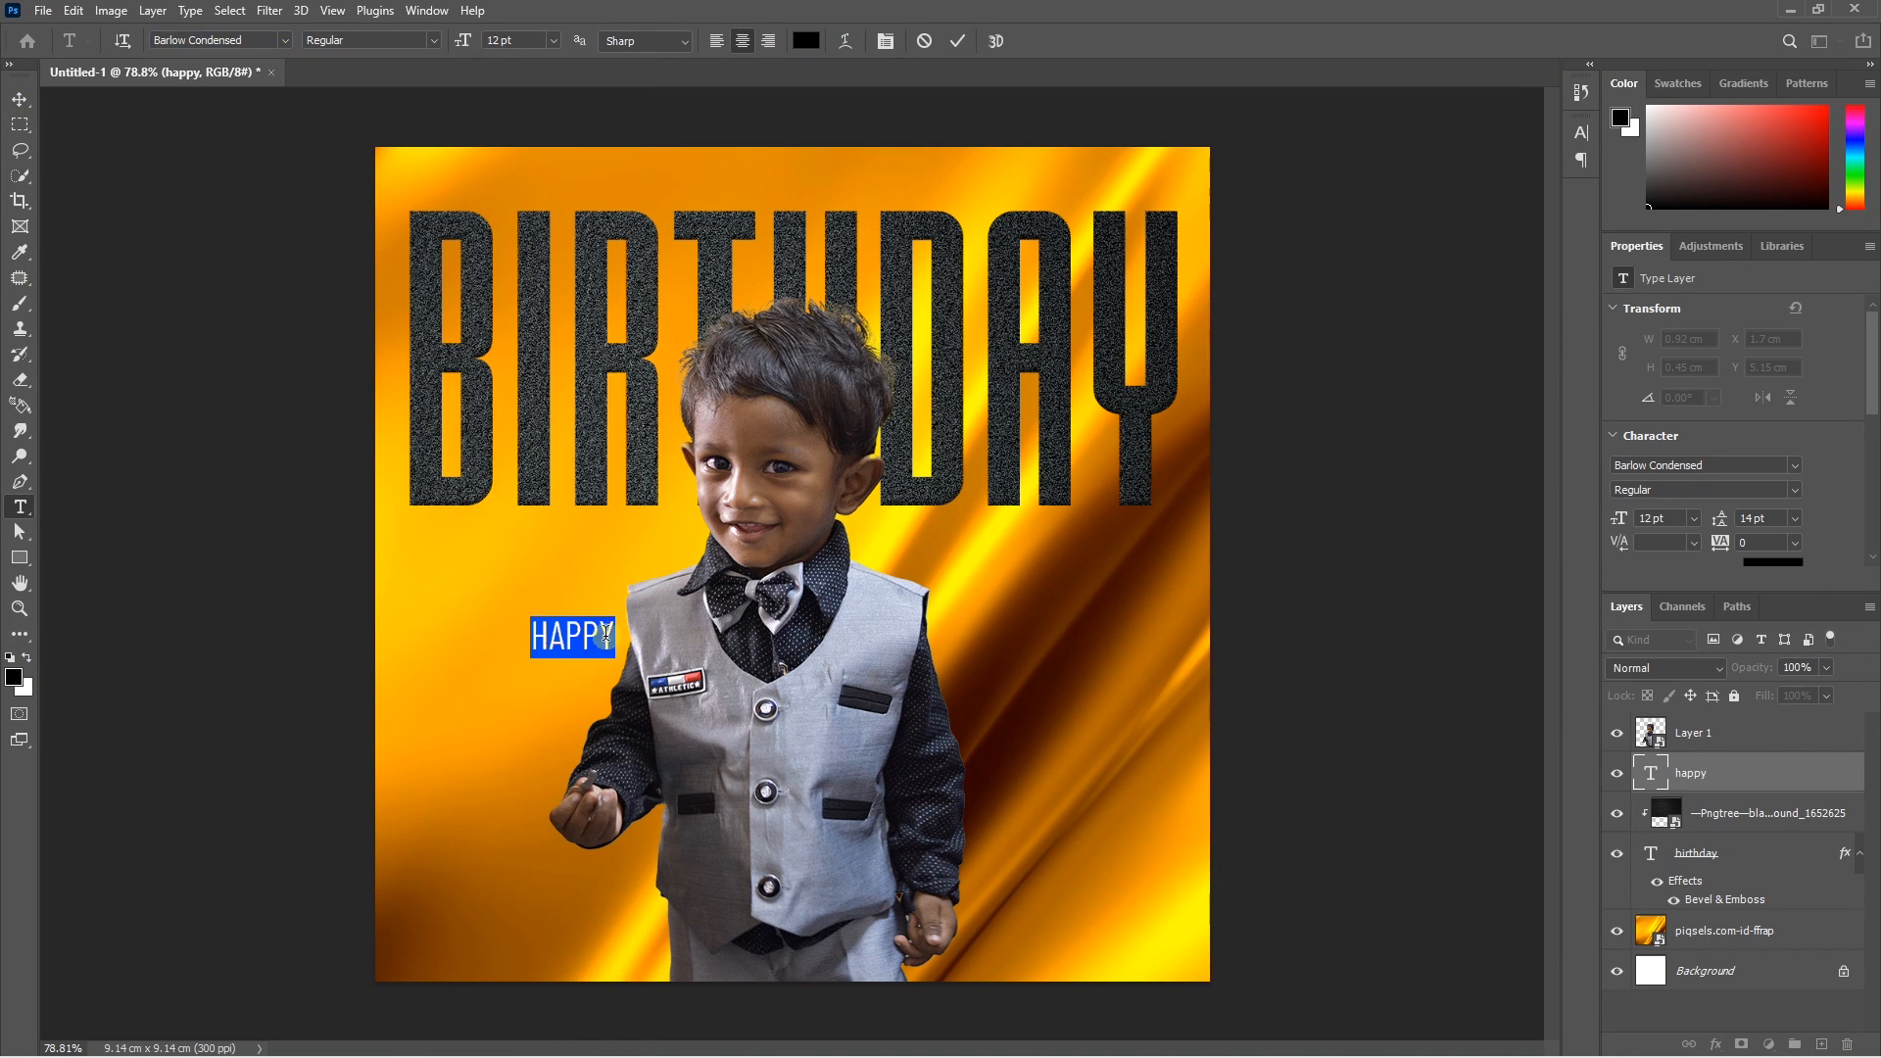
pyautogui.click(435, 41)
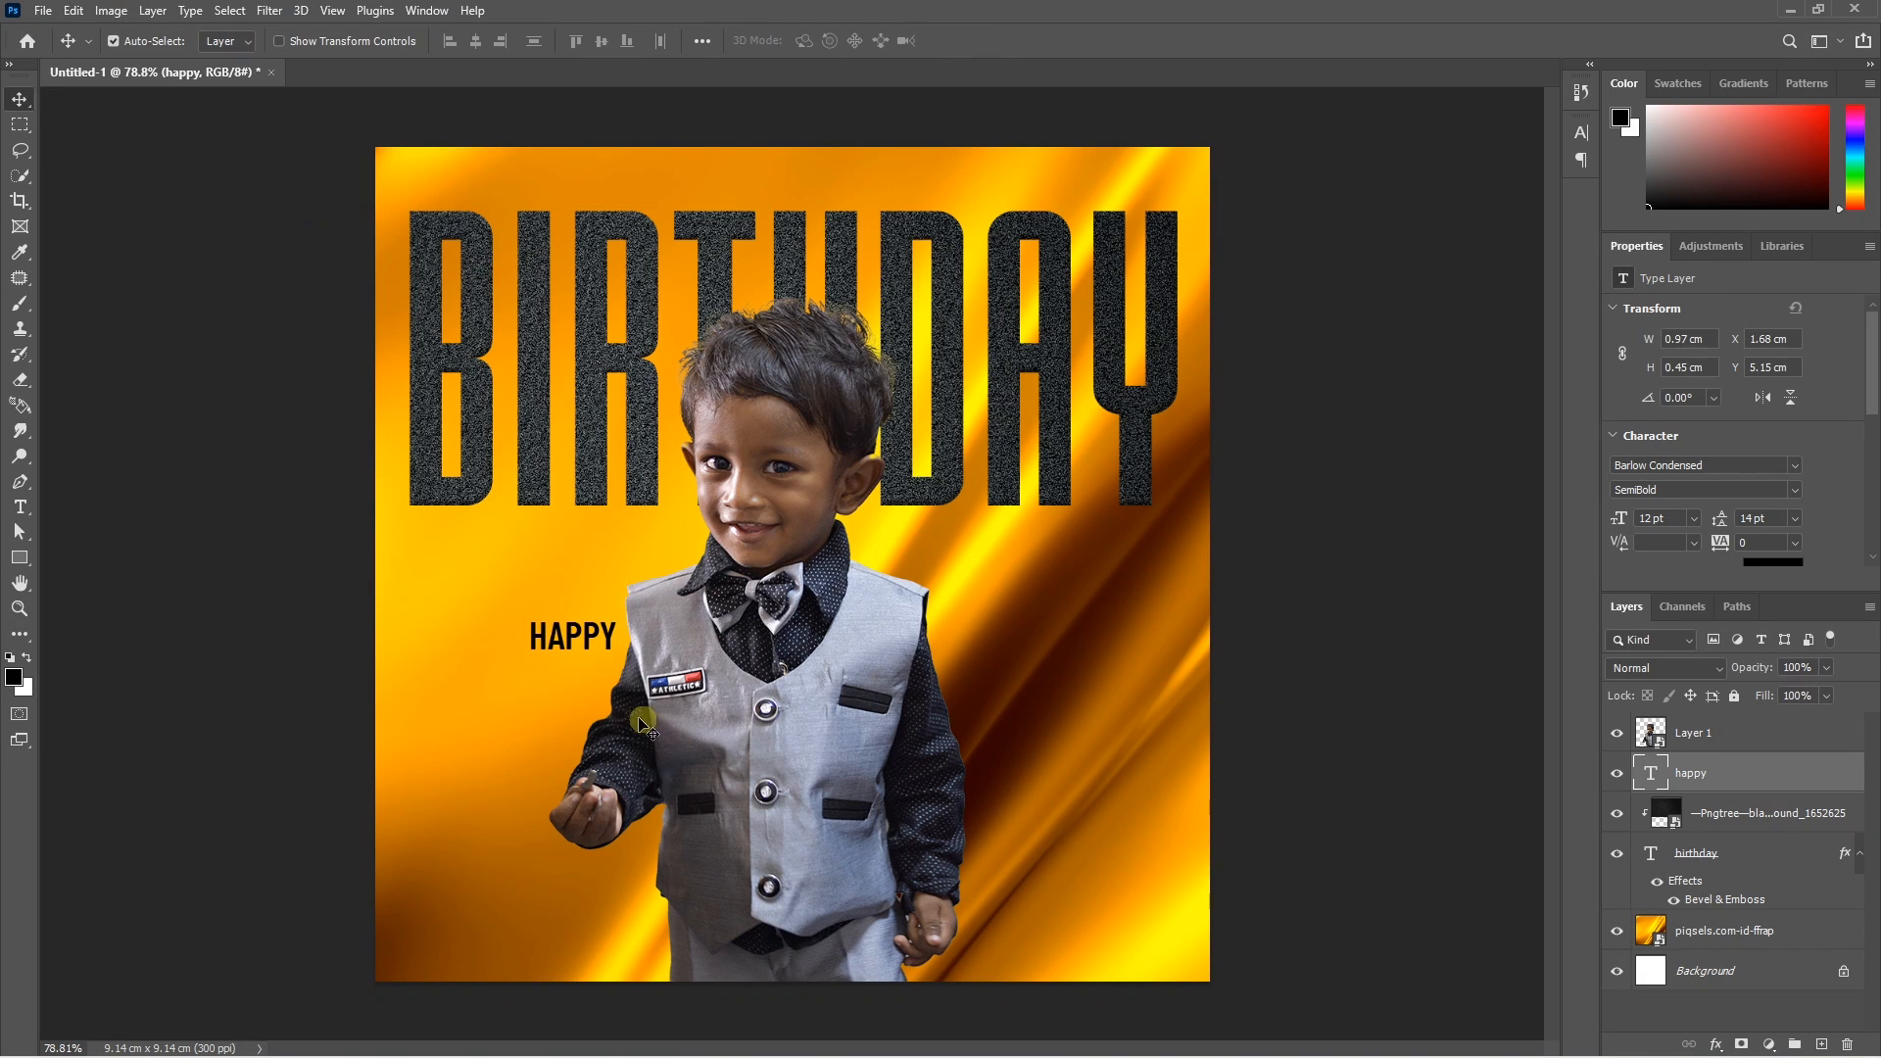
# Move HAPPY above the middle of the BIRTHDAY lettering and enlarge it to about 14.27 pt.
pyautogui.moveTo(578, 639); pyautogui.dragTo(792, 160)
pyautogui.hotkey('ctrl', 't')
pyautogui.press('Return')
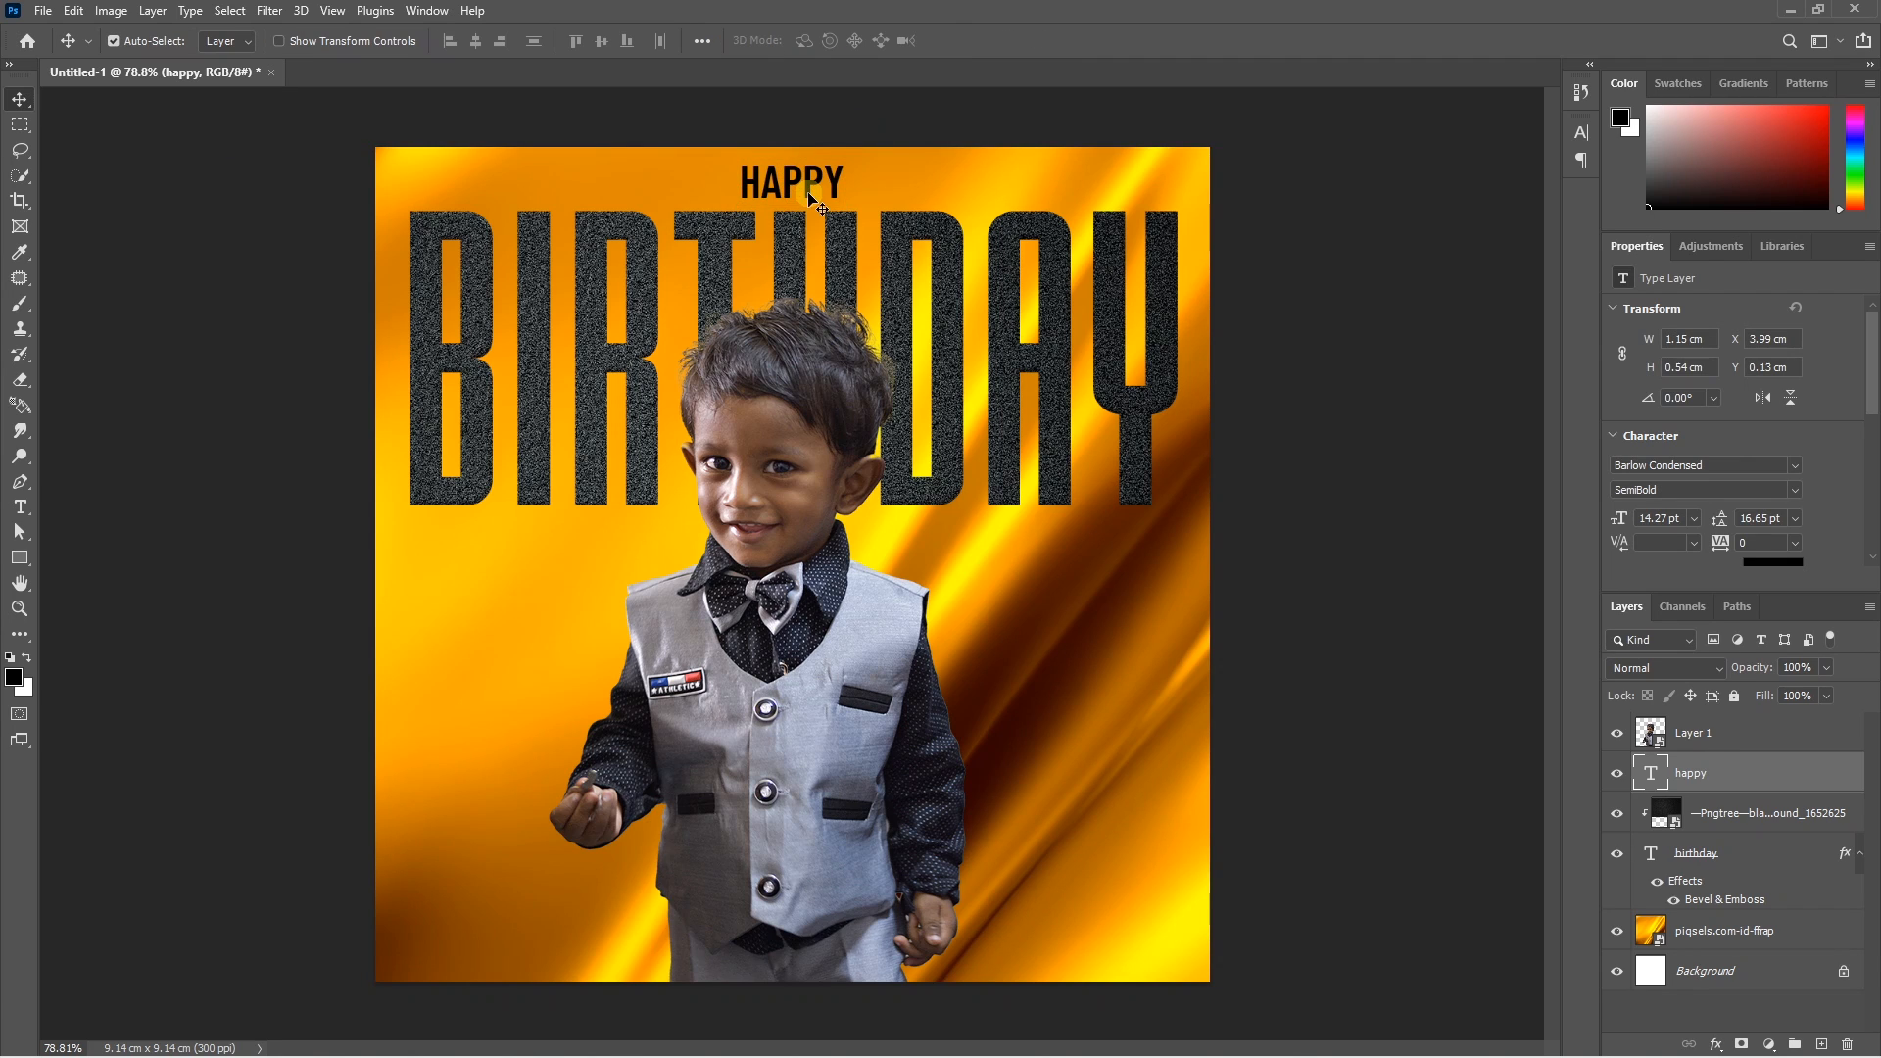
# Widen the letter spacing of the HAPPY text to a tracking of 100.
pyautogui.doubleClick(799, 185)
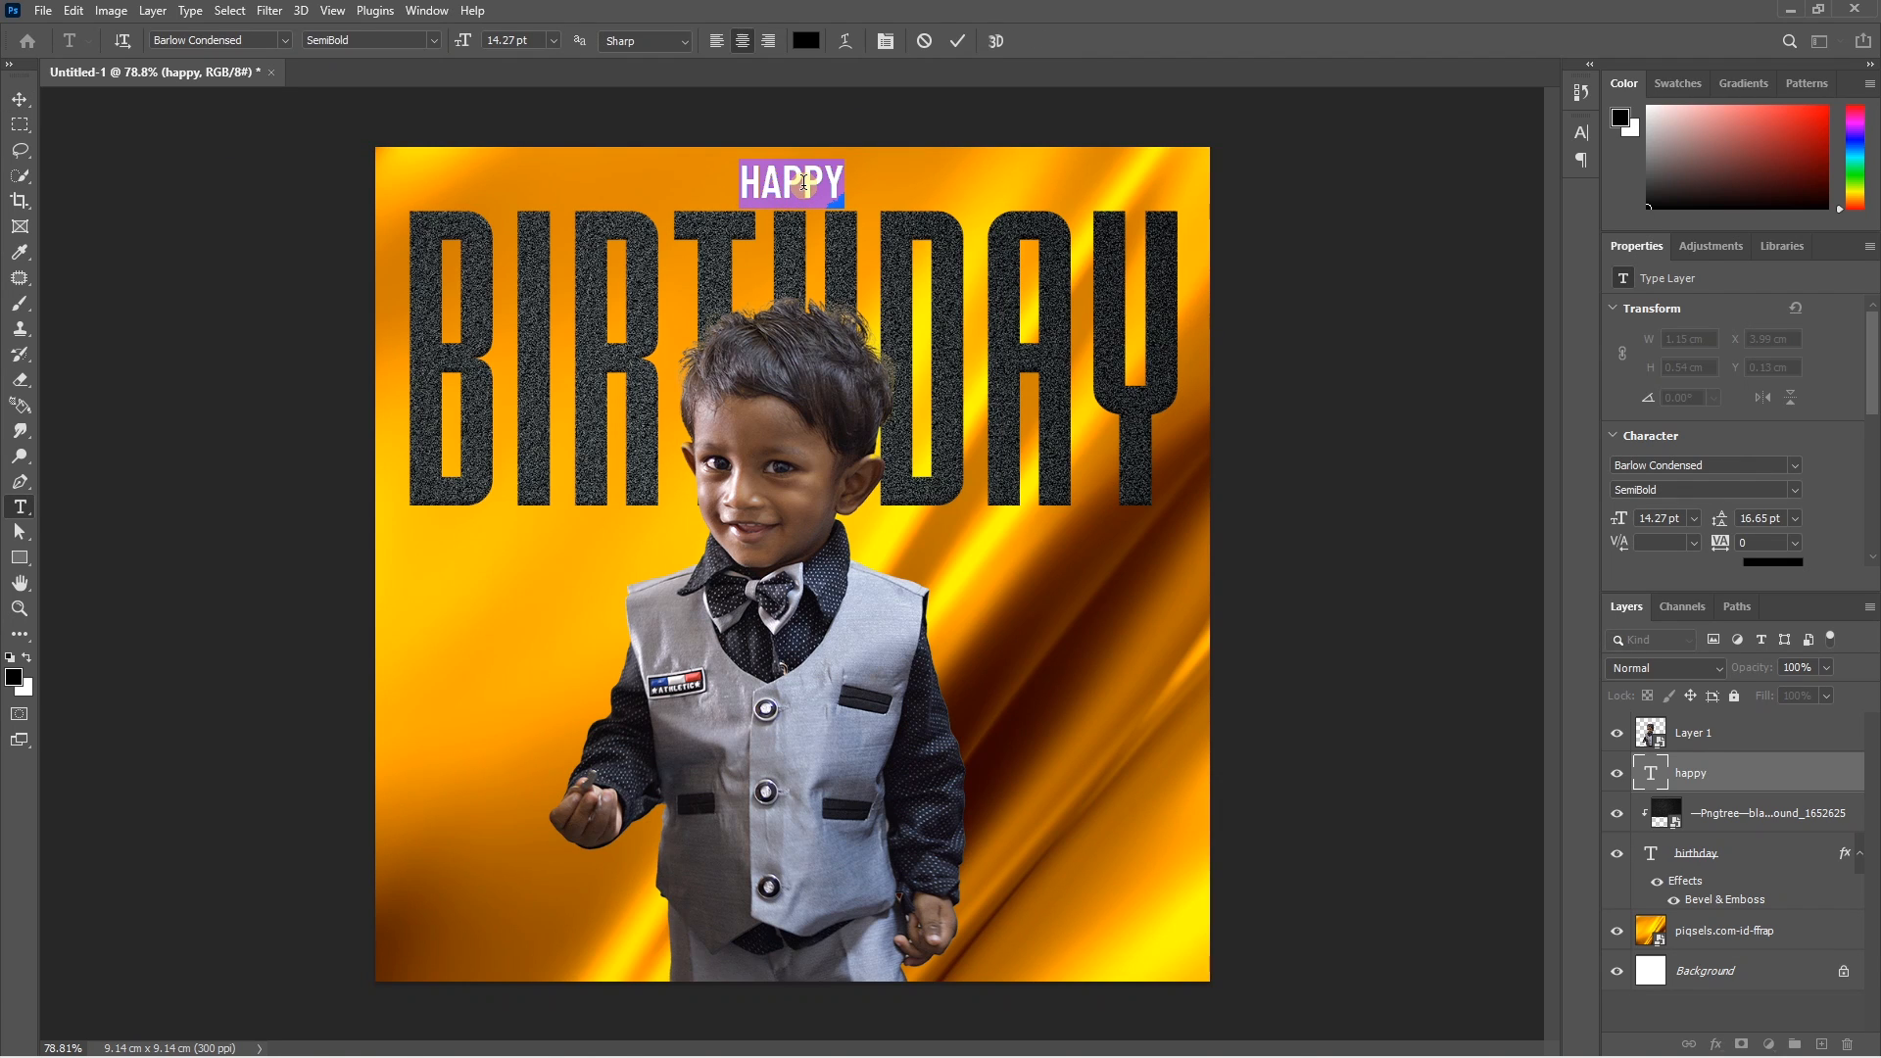
pyautogui.hotkey('alt', 'Right')
pyautogui.hotkey('alt', 'Right')
pyautogui.hotkey('alt', 'Right')
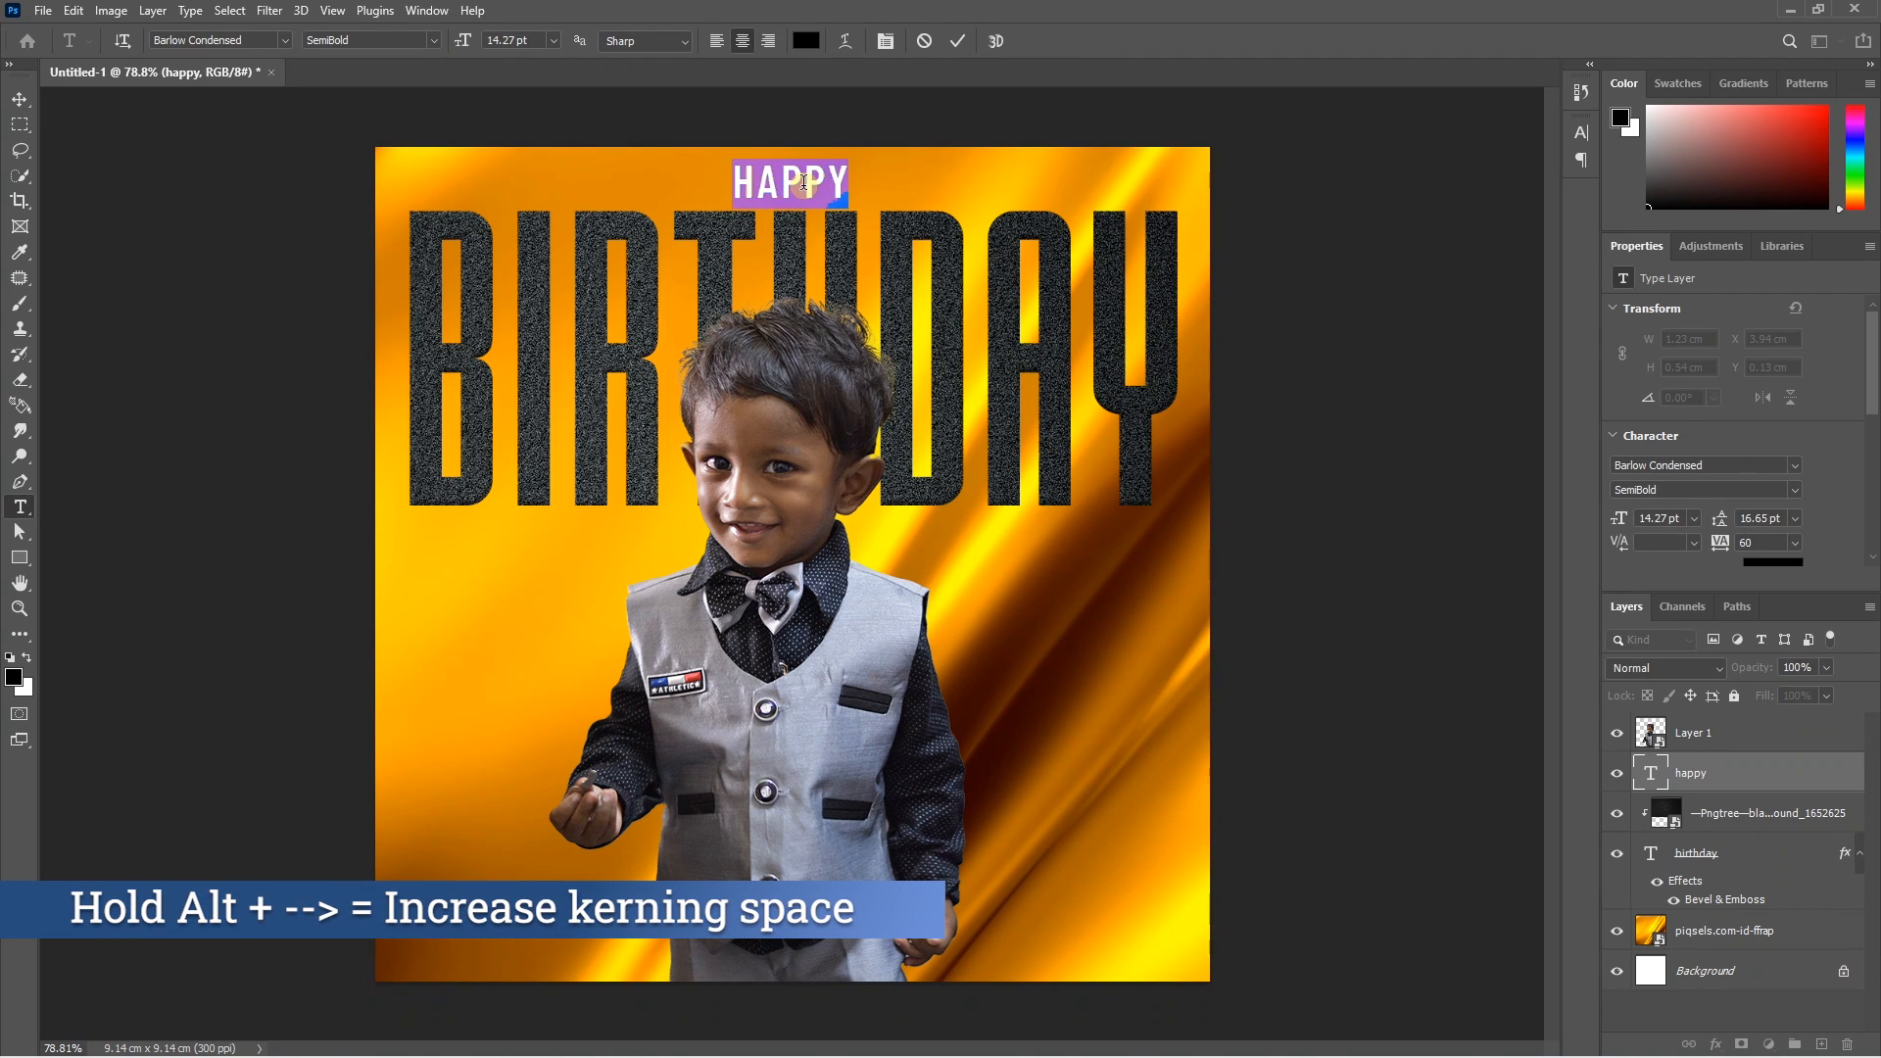
pyautogui.hotkey('alt', 'Right')
pyautogui.hotkey('alt', 'Right')
pyautogui.hotkey('alt', 'Right')
pyautogui.hotkey('alt', 'Right')
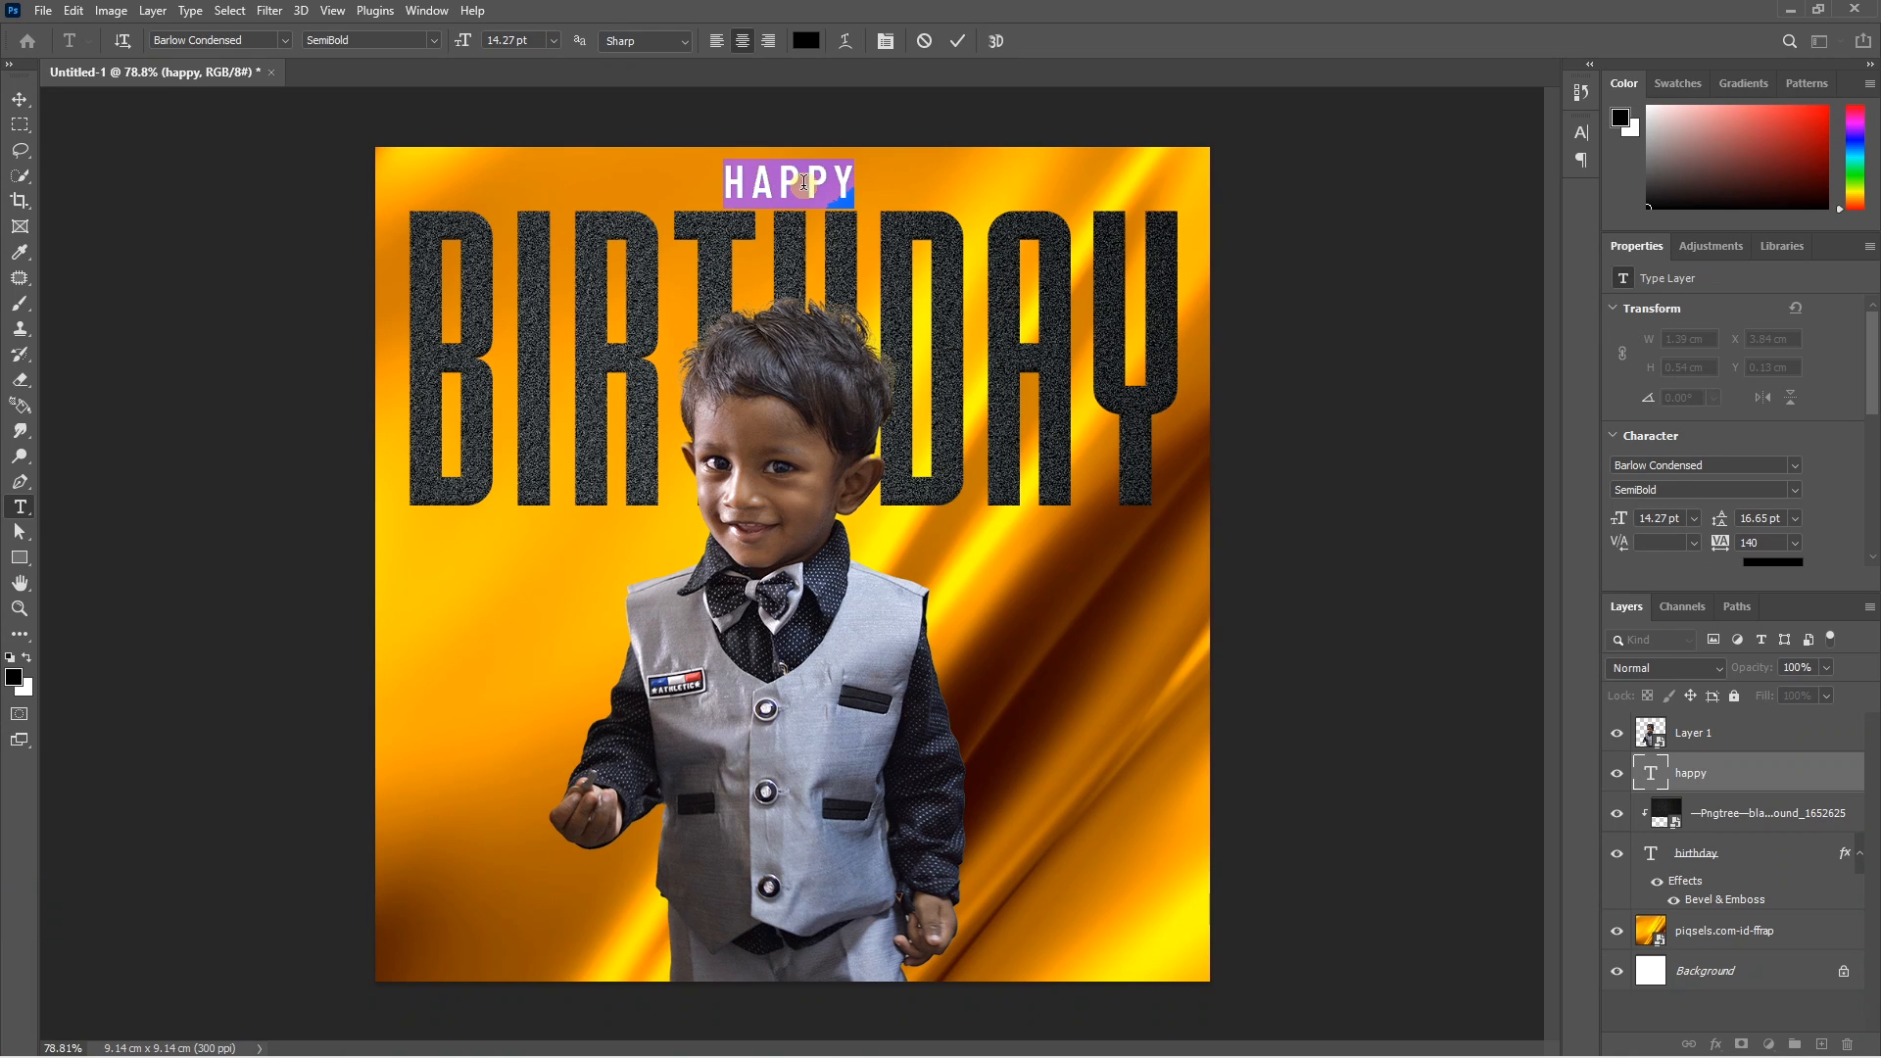
pyautogui.hotkey('alt', 'Left')
pyautogui.hotkey('alt', 'Left')
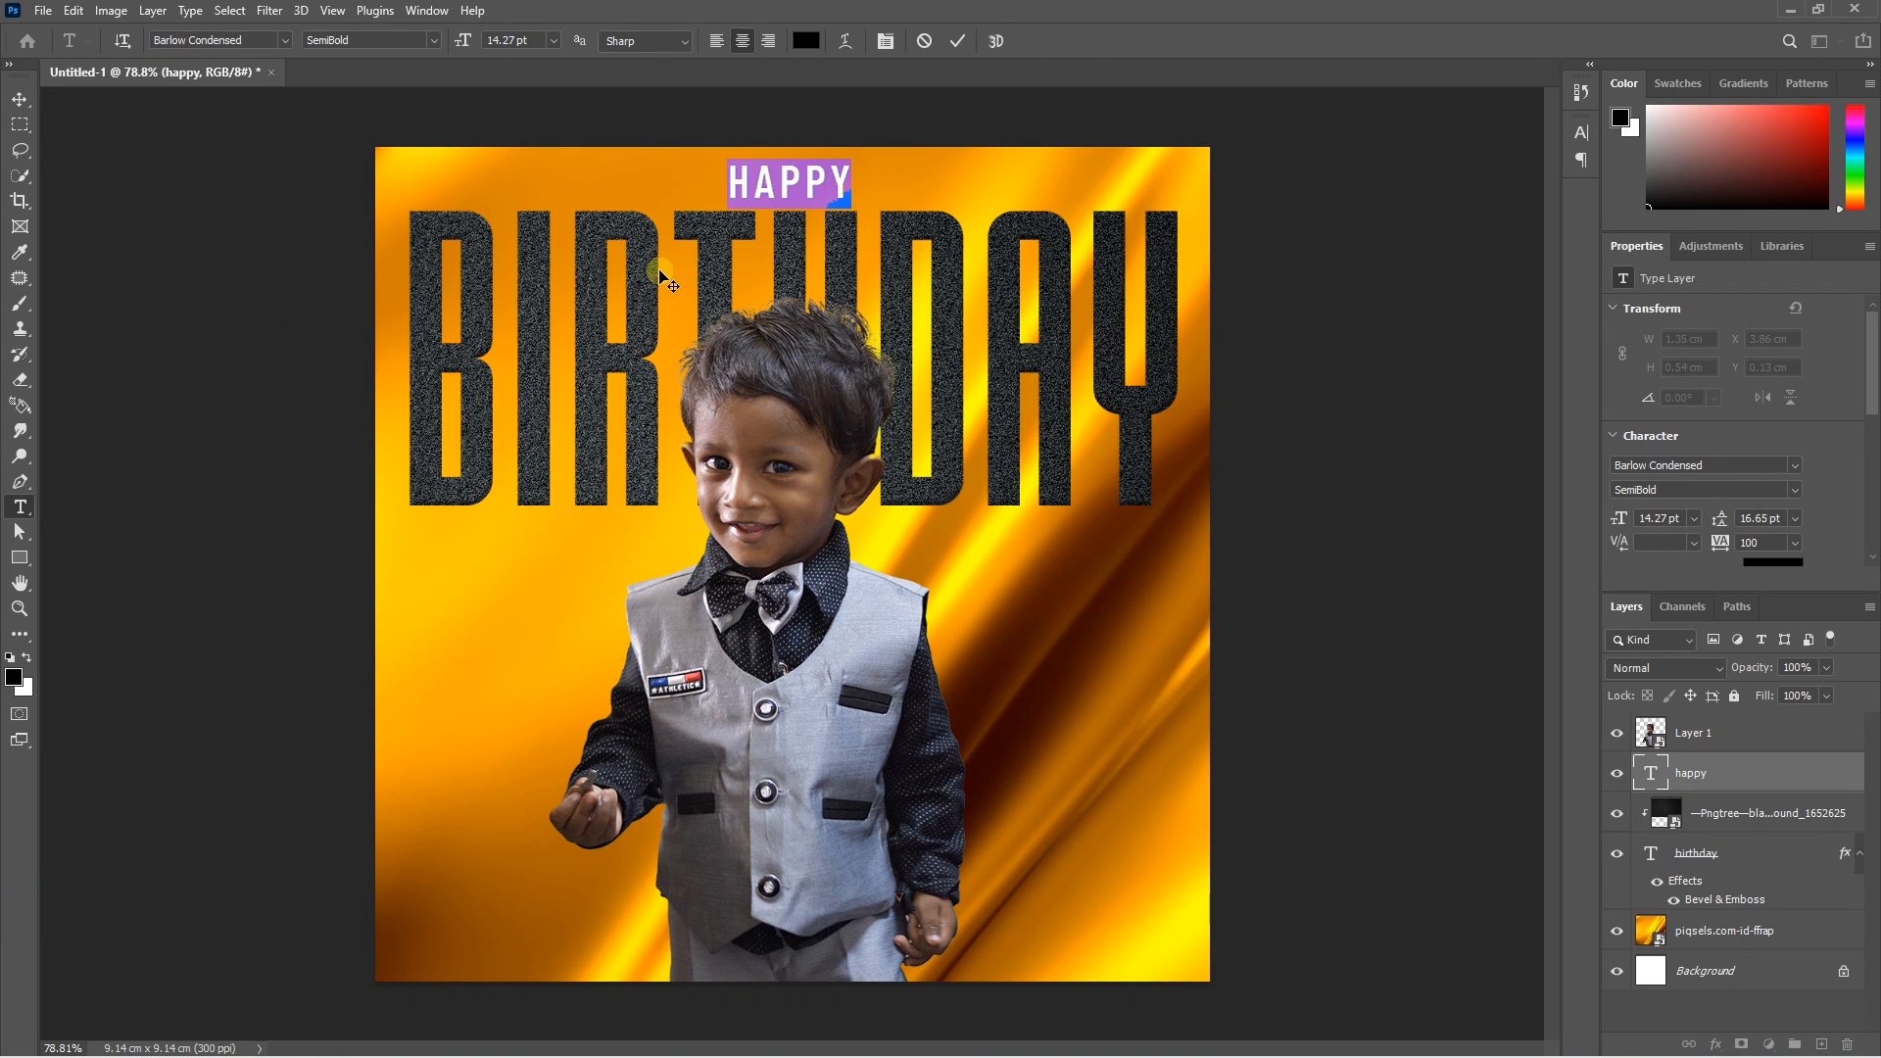
# Recolour the HAPPY text with the first dark gray in the last row of the Grayscale swatches.
pyautogui.click(427, 9)
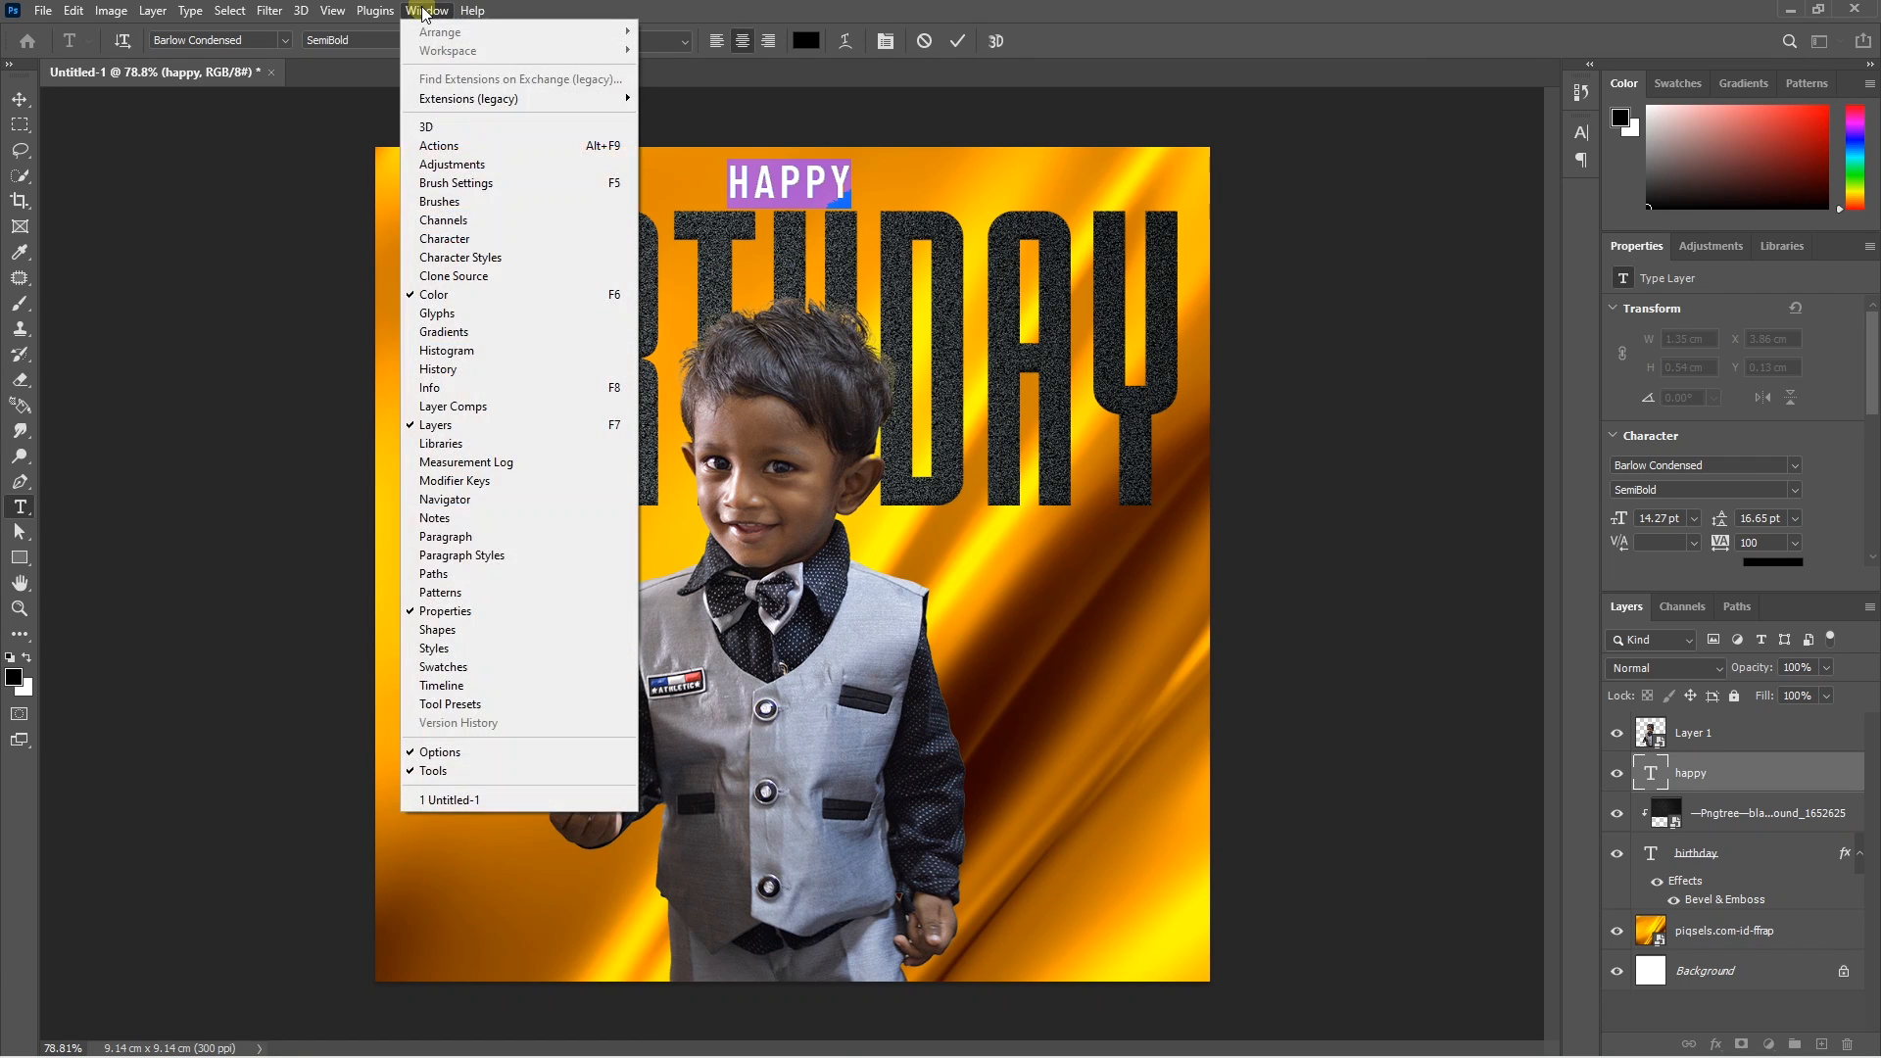
pyautogui.click(468, 669)
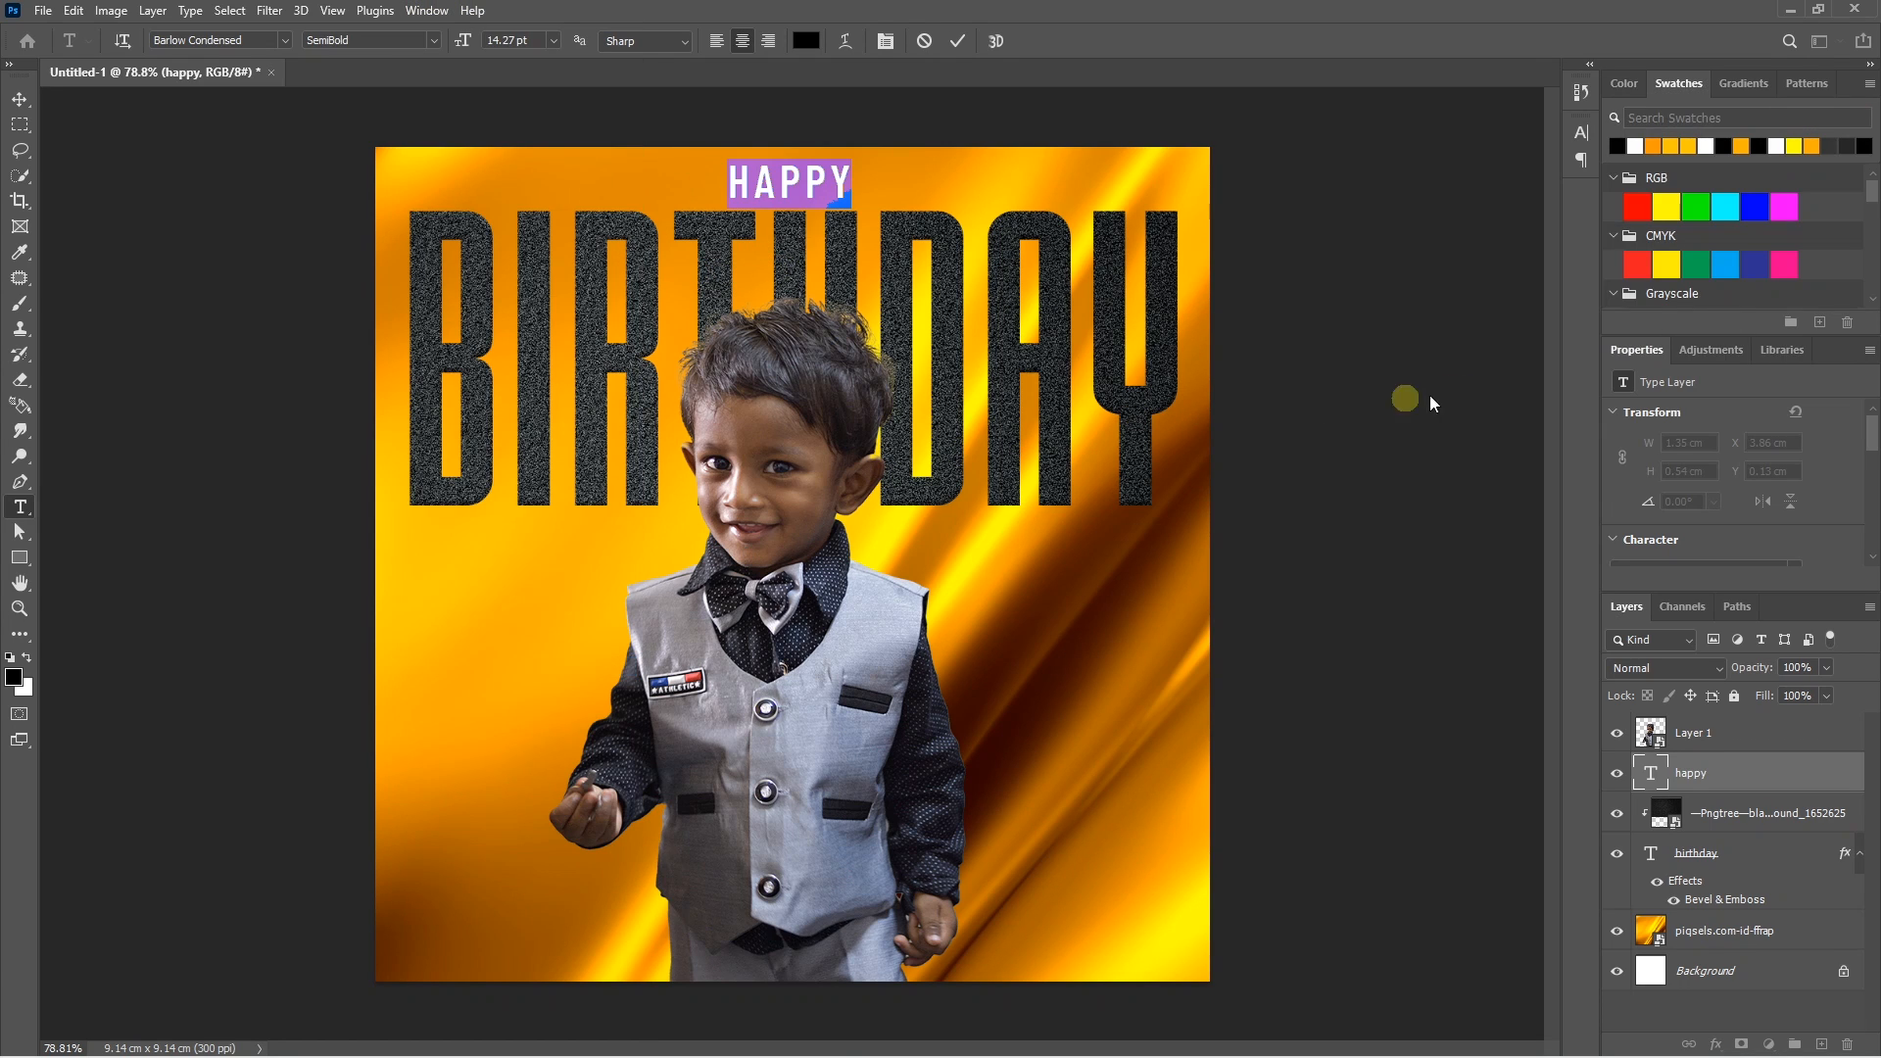
pyautogui.scroll(-3, 1678, 239)
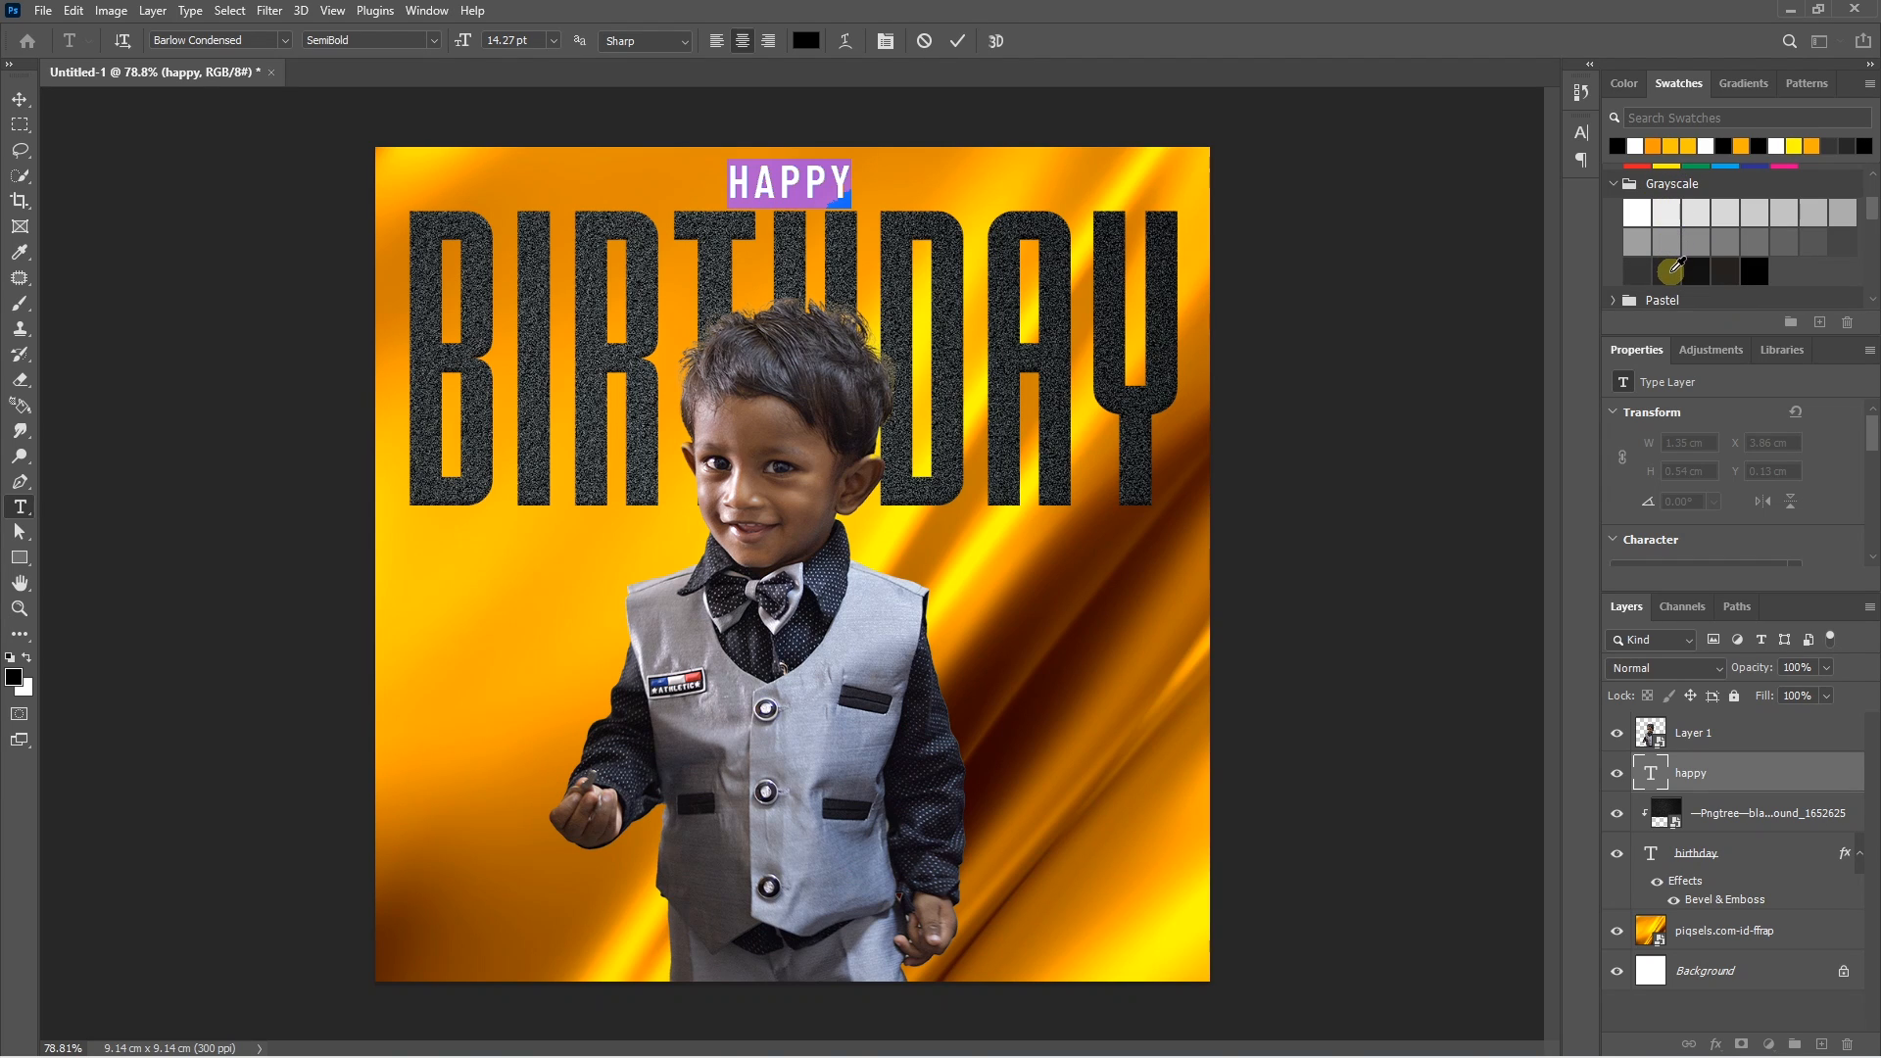
pyautogui.click(1669, 272)
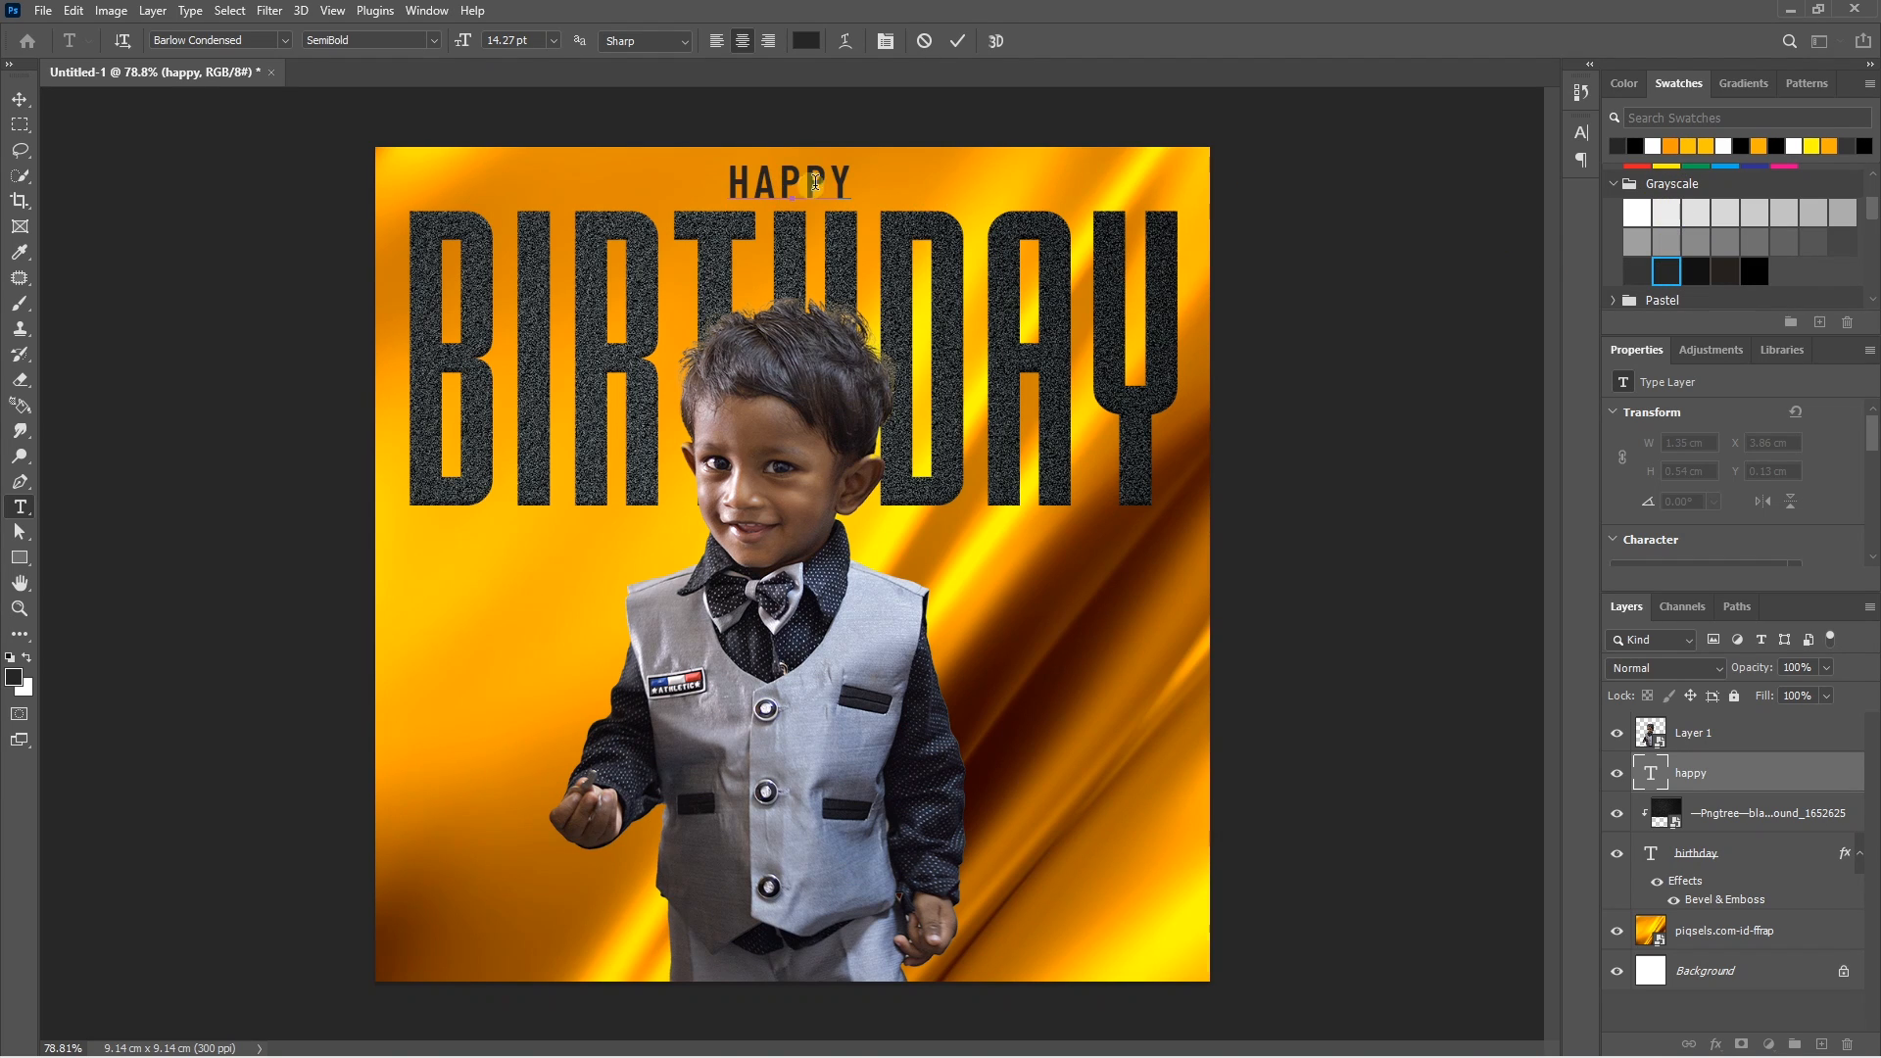
pyautogui.doubleClick(806, 182)
pyautogui.click(1637, 271)
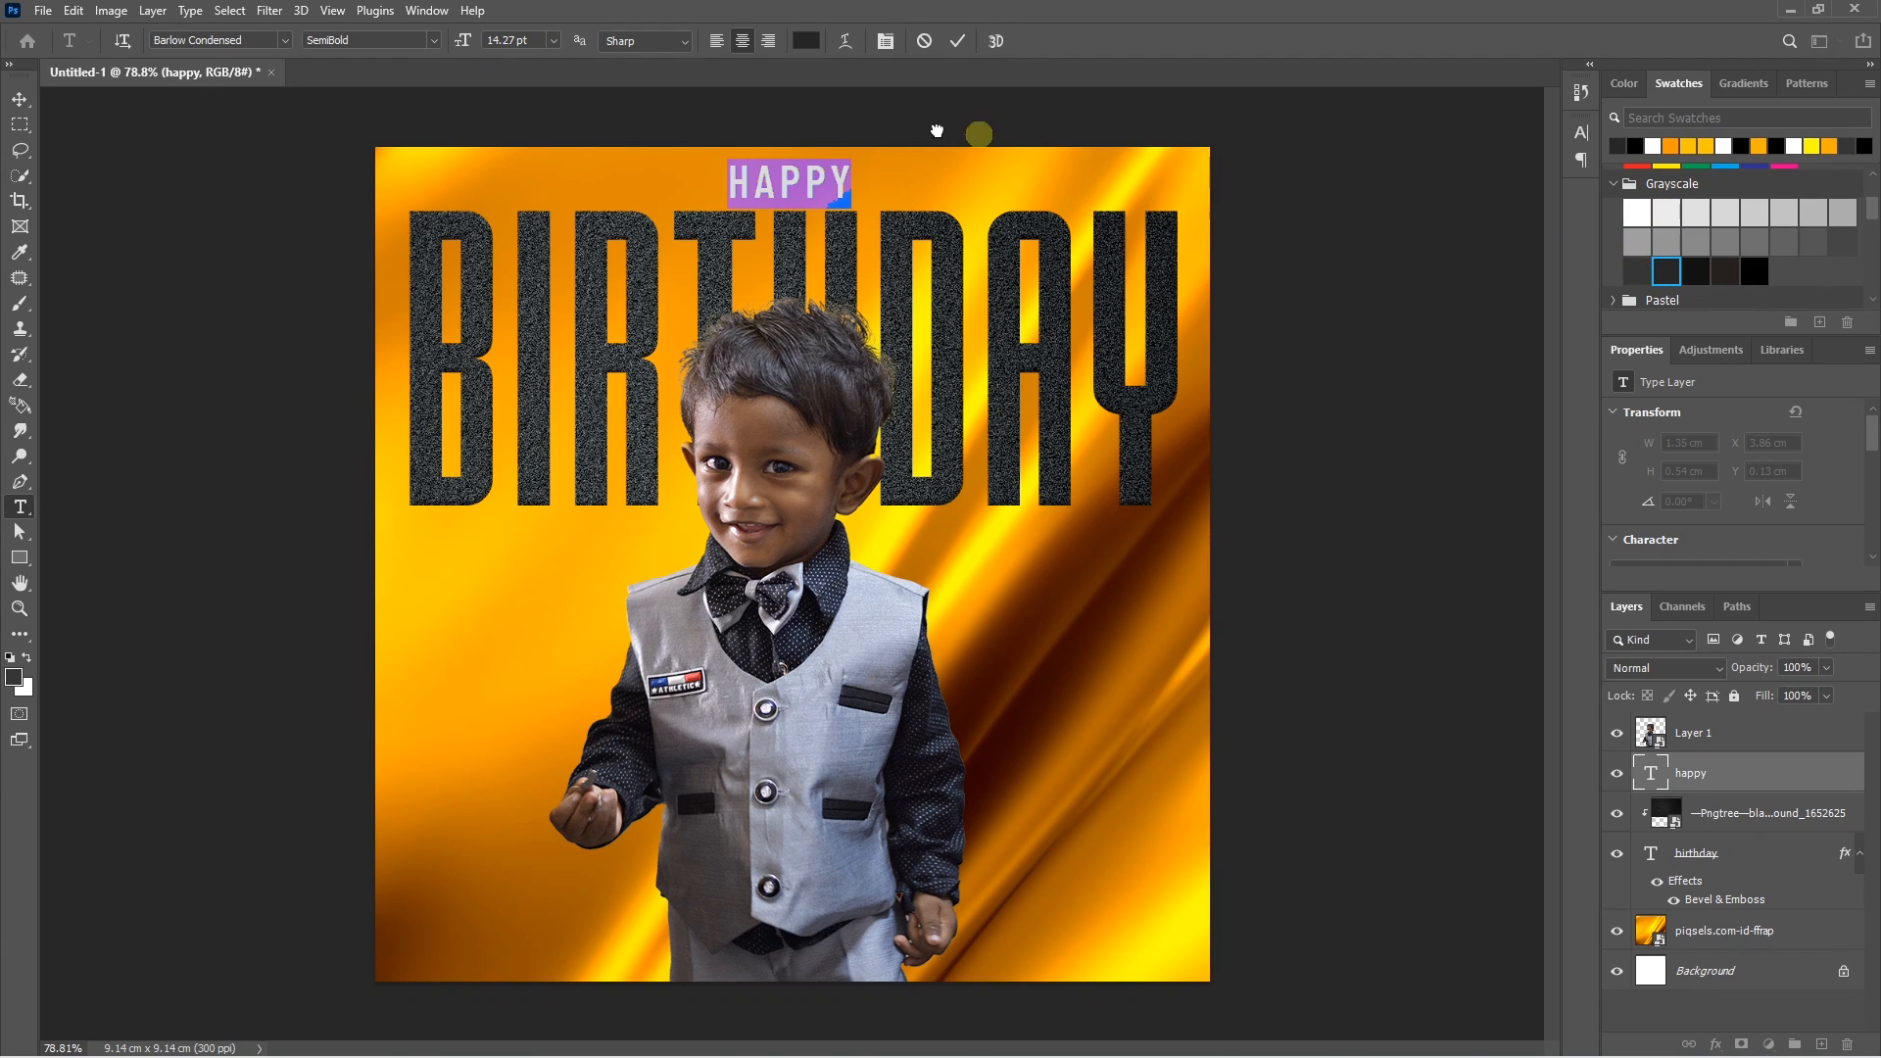
pyautogui.click(798, 180)
pyautogui.click(20, 99)
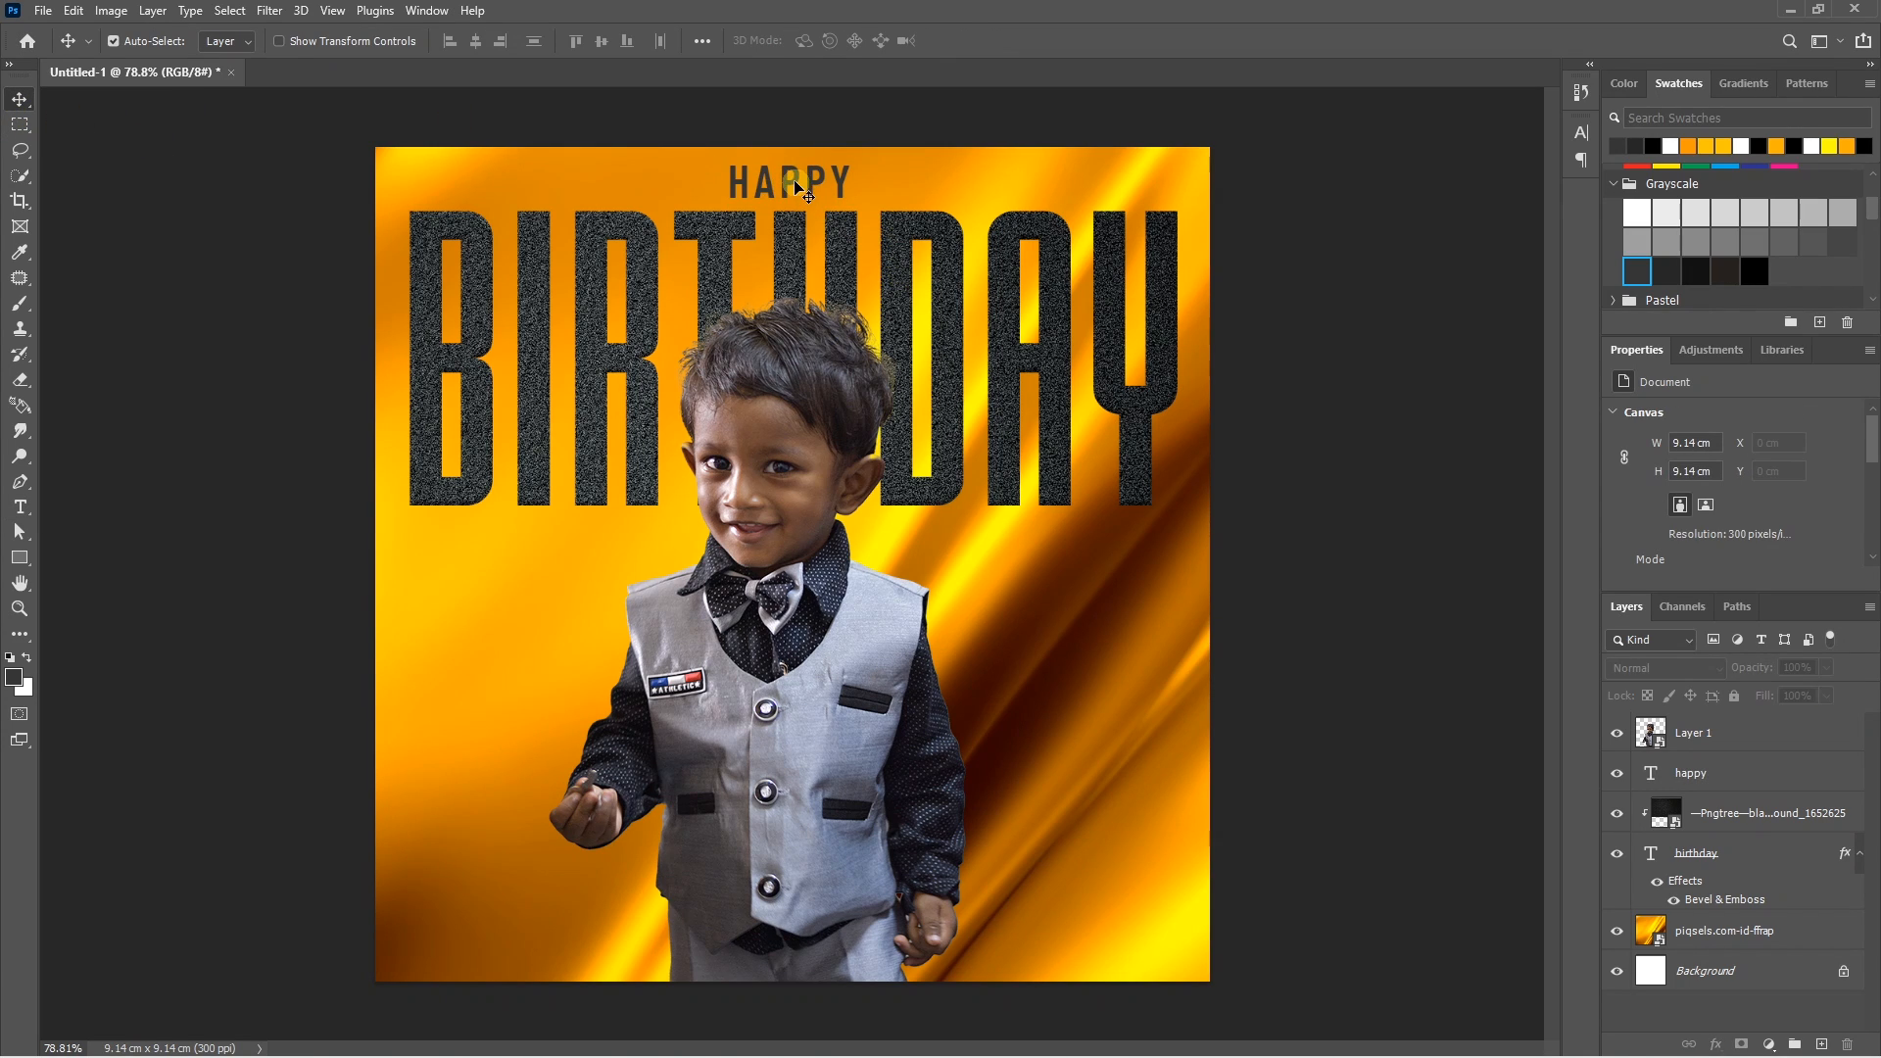
# Align the horizontal centres of the HAPPY text, the BIRTHDAY text and the gold background image.
pyautogui.click(1684, 774)
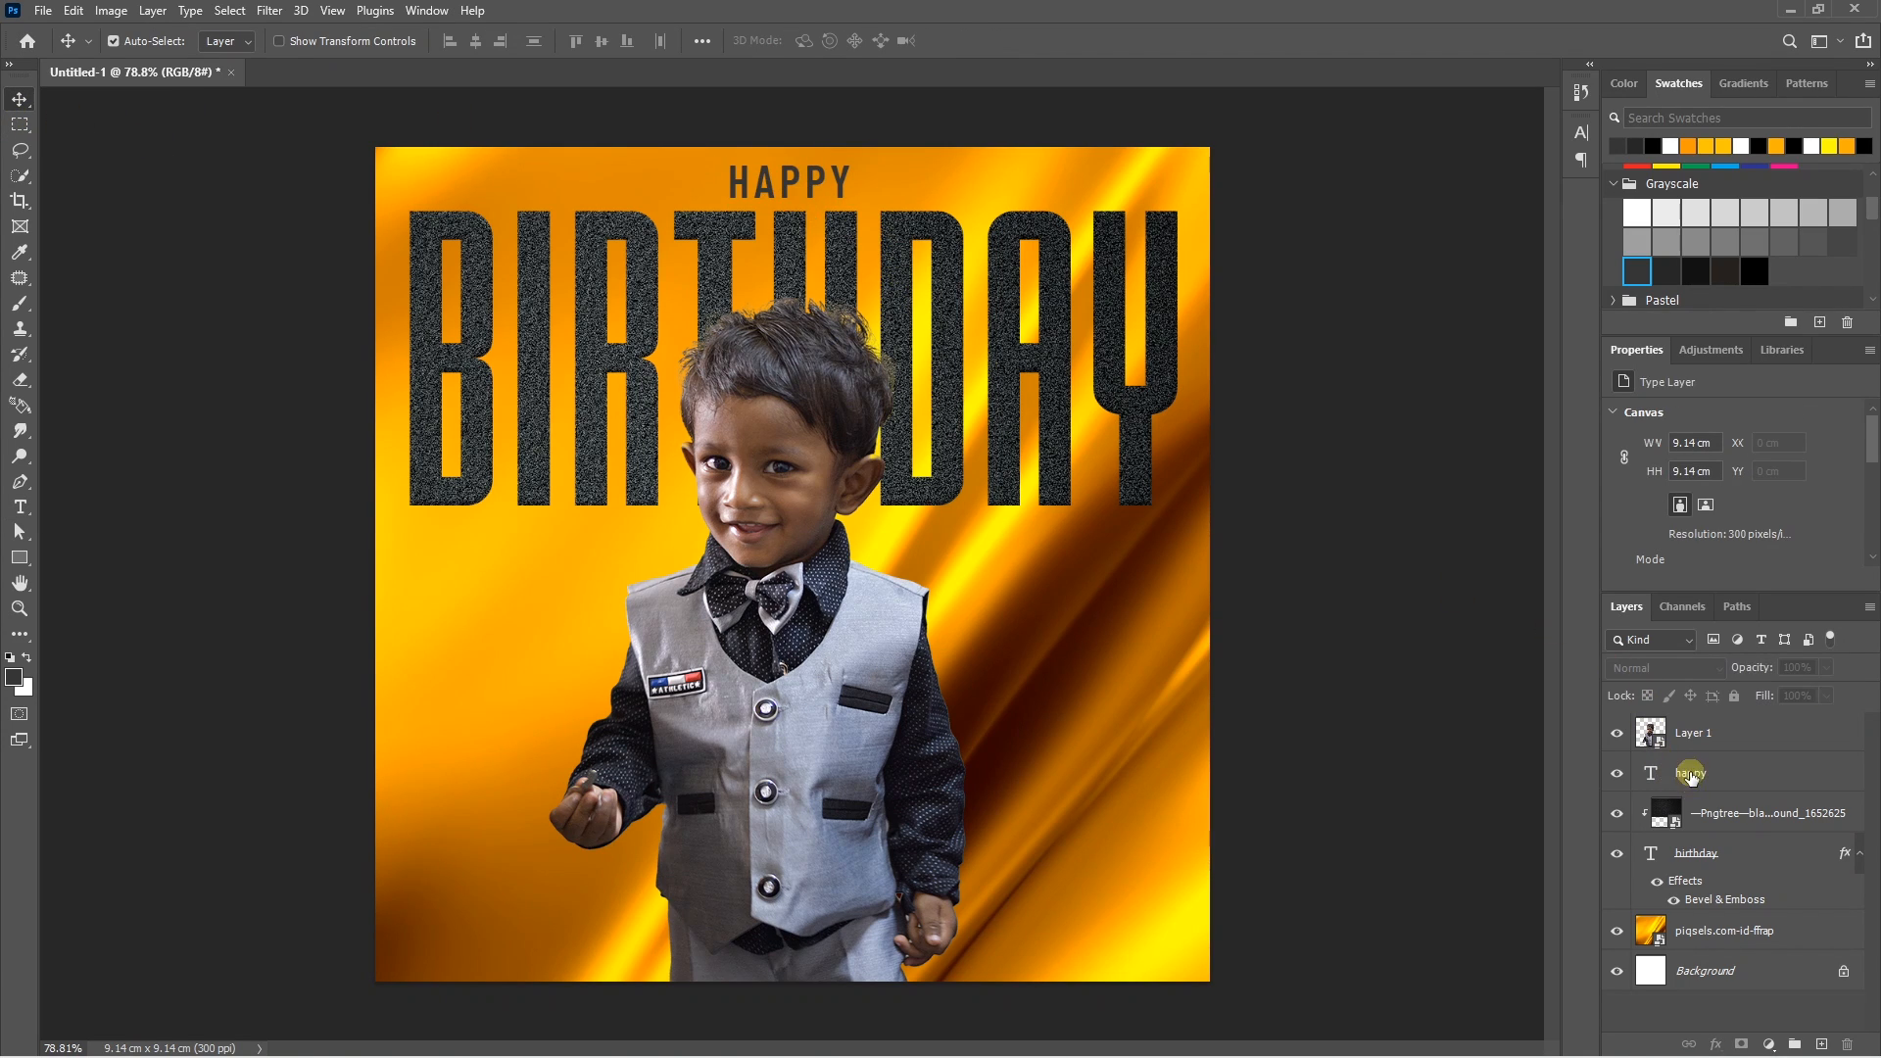
pyautogui.keyDown('ctrl'); pyautogui.click(1710, 858); pyautogui.keyUp('ctrl')
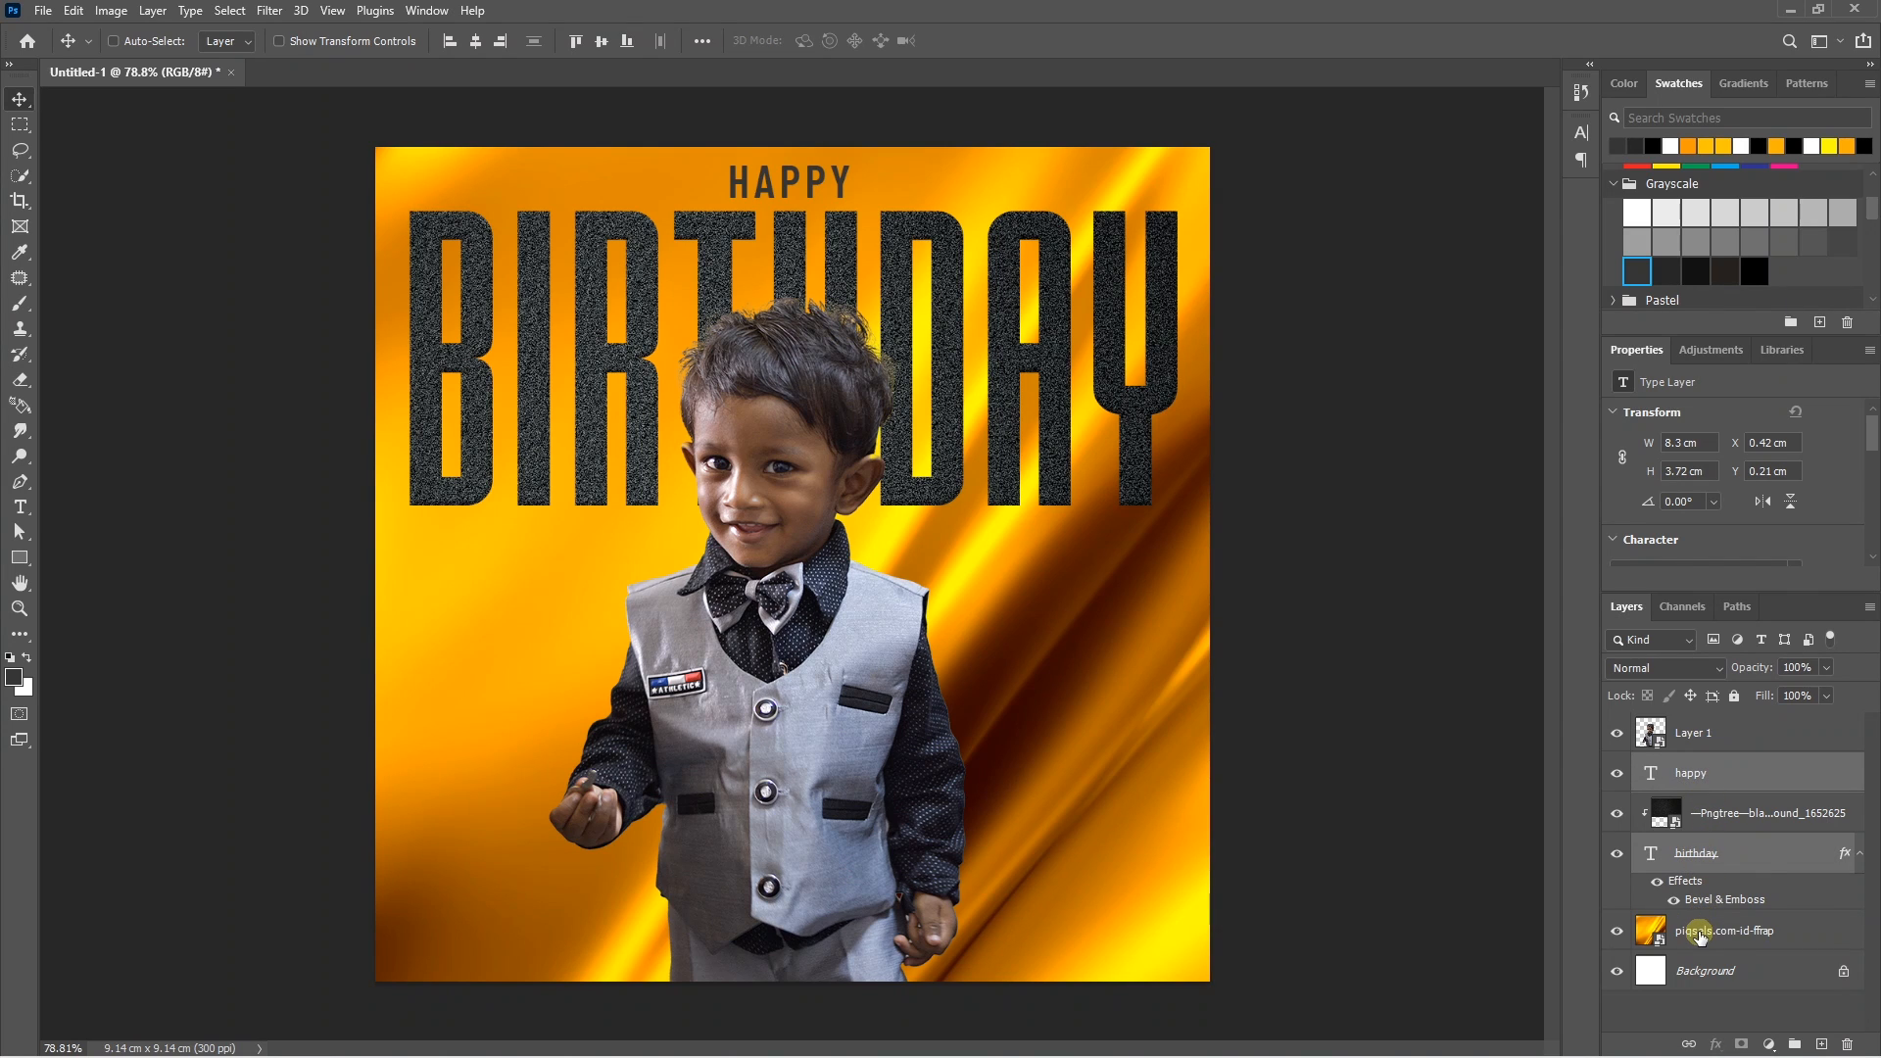
pyautogui.keyDown('ctrl'); pyautogui.click(1700, 936); pyautogui.keyUp('ctrl')
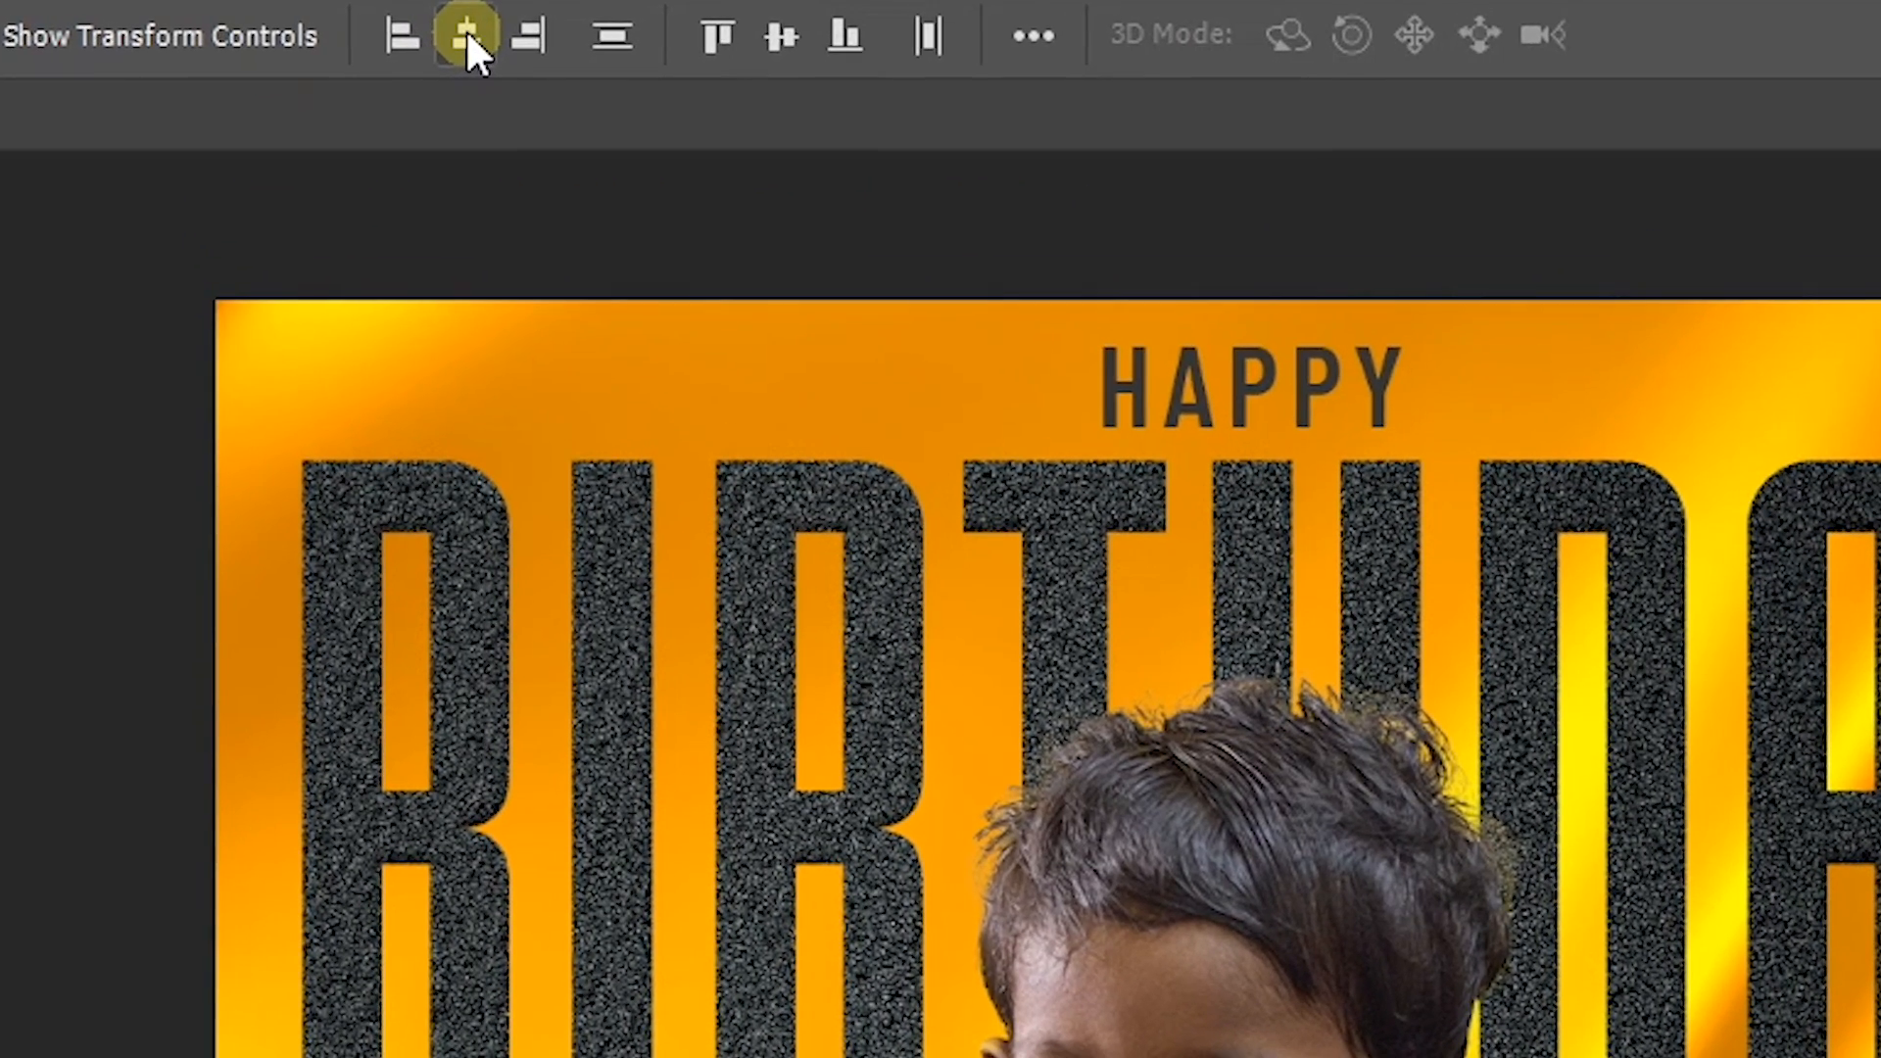
pyautogui.click(467, 27)
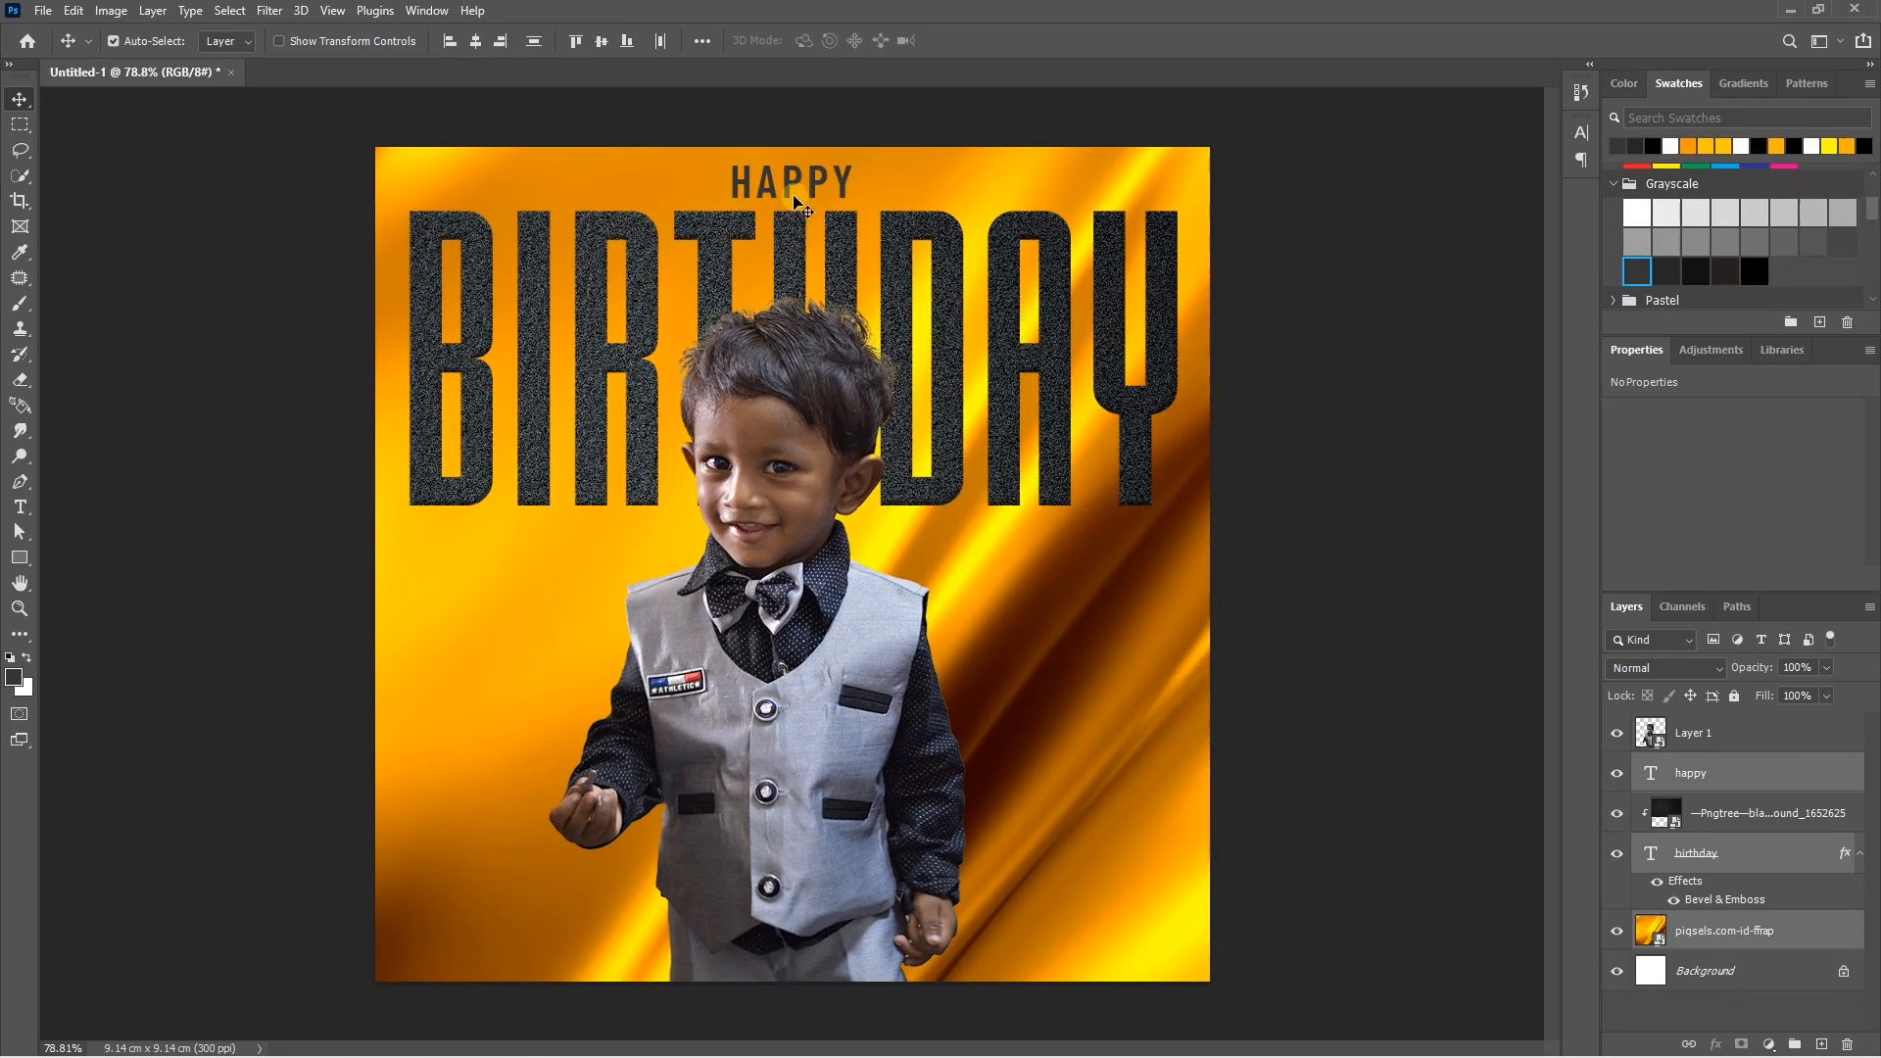
pyautogui.click(1337, 378)
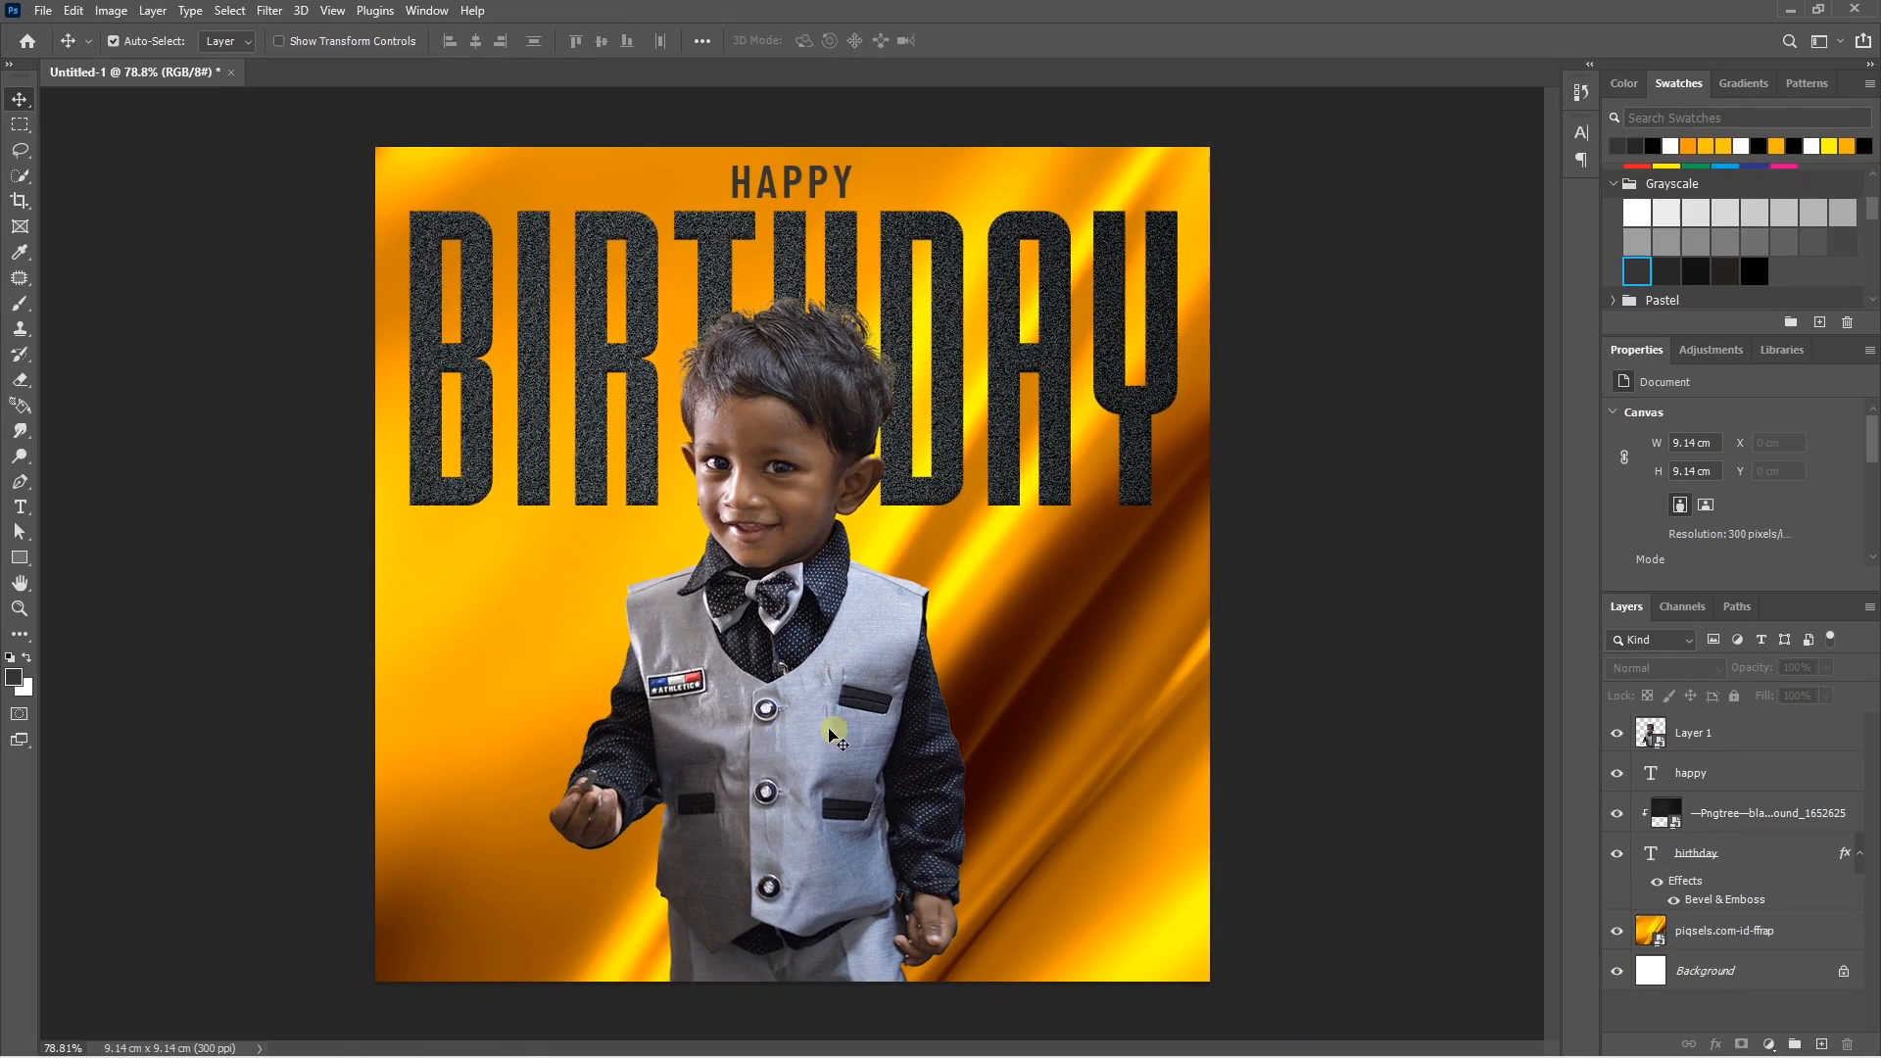
# Add the boy's first name as a text layer beside his arm, set in the Creattion Demo Regular font.
pyautogui.press('t')
pyautogui.click(546, 712)
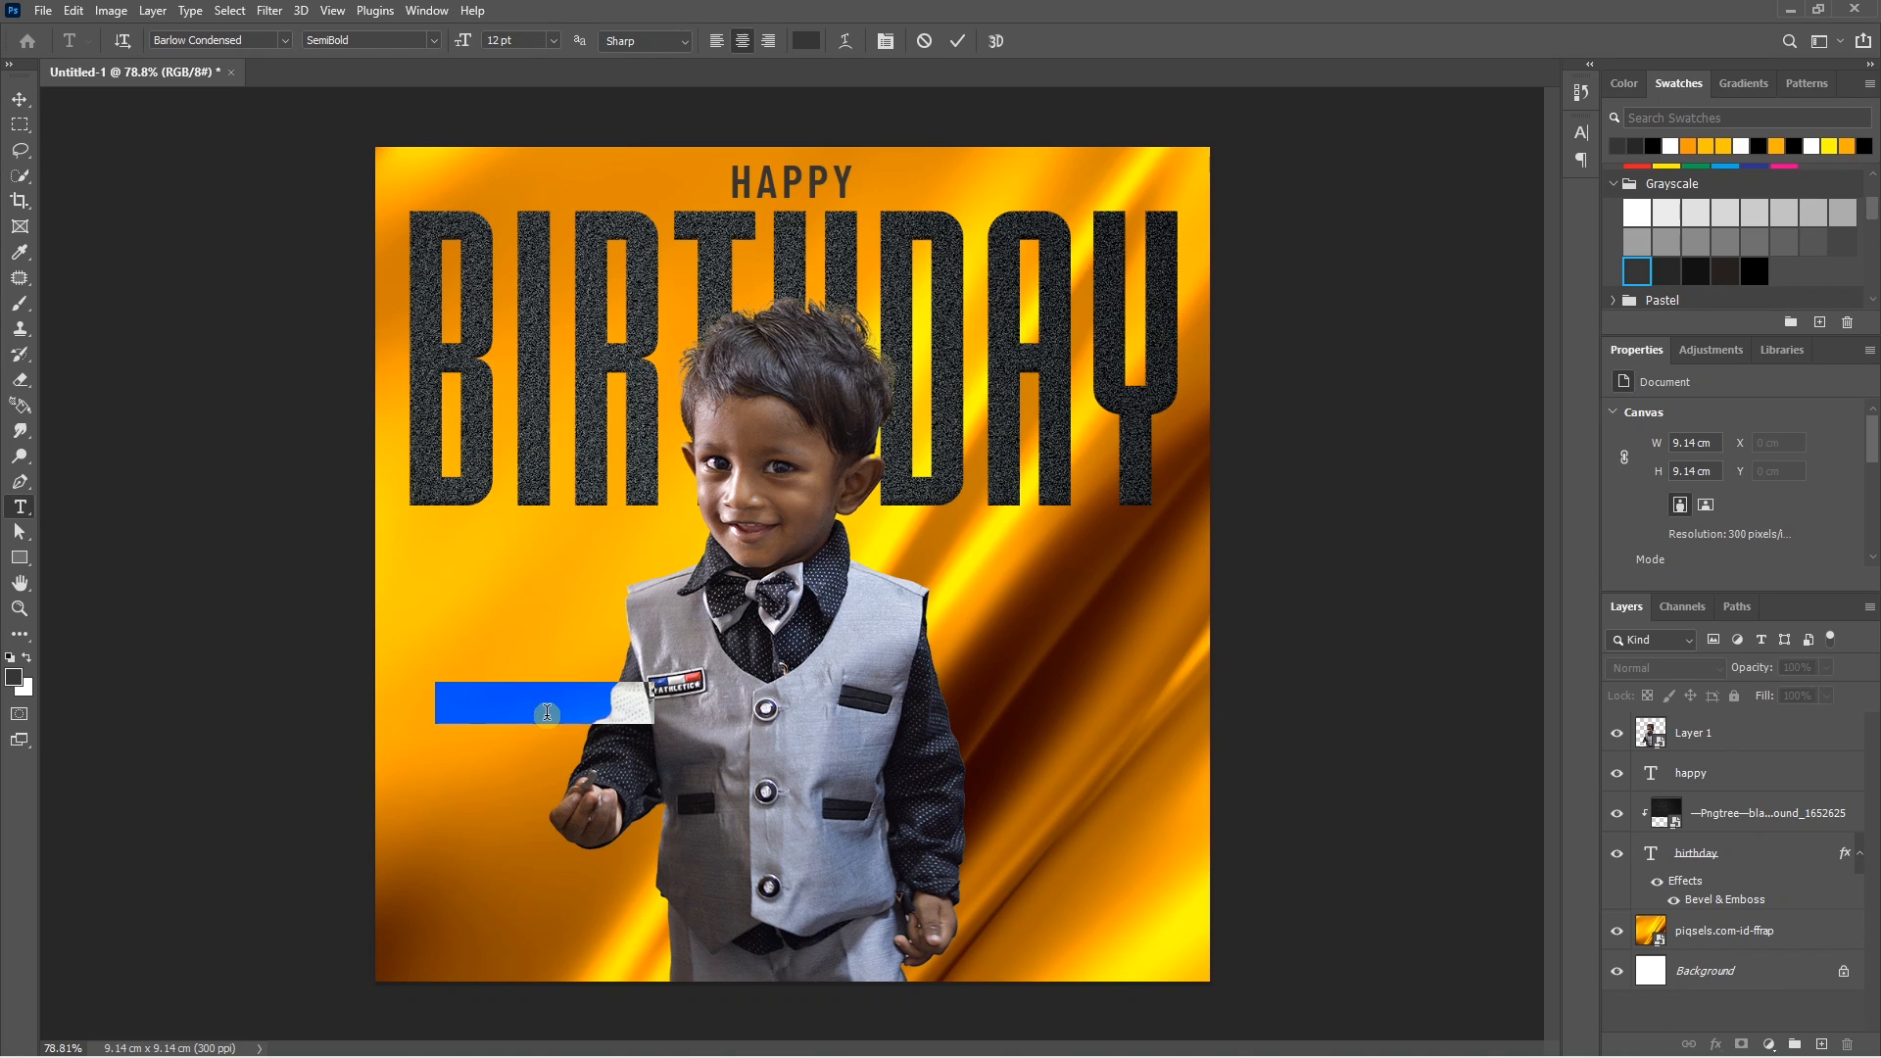
pyautogui.write('SANVANTH')
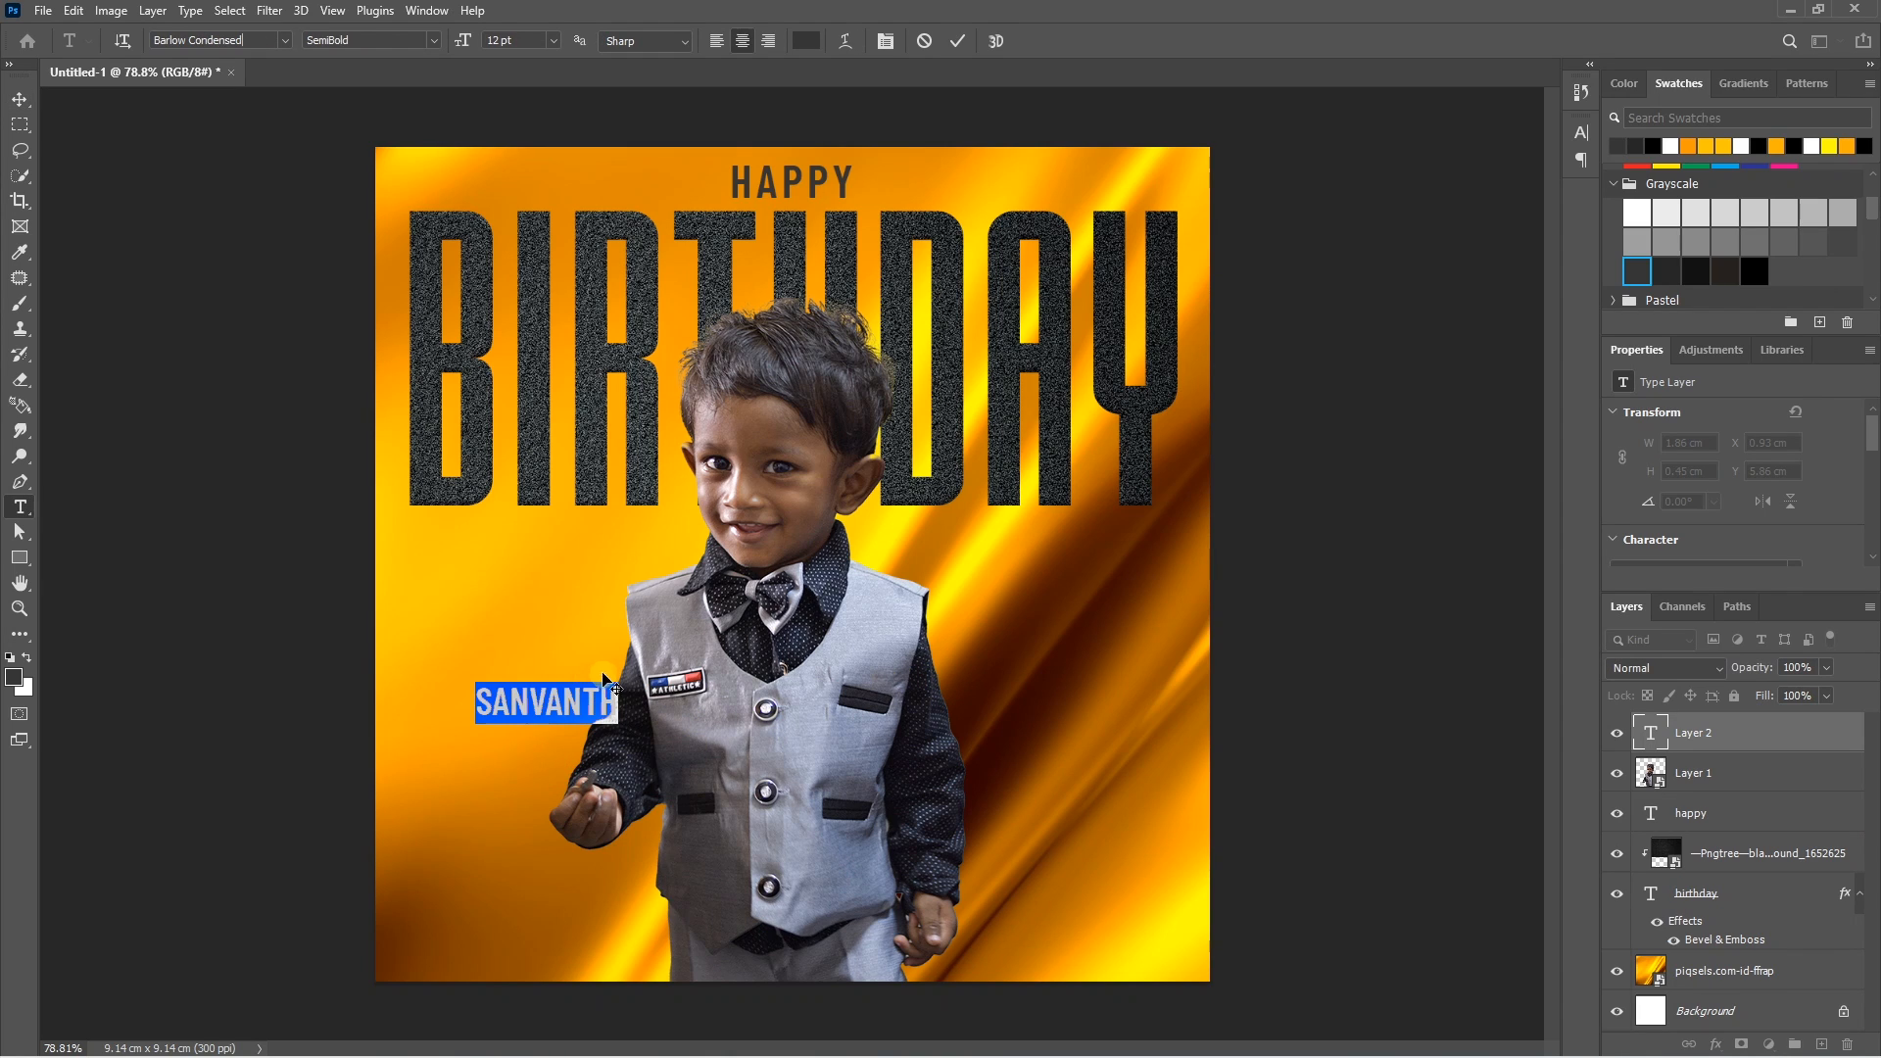
pyautogui.click(251, 41)
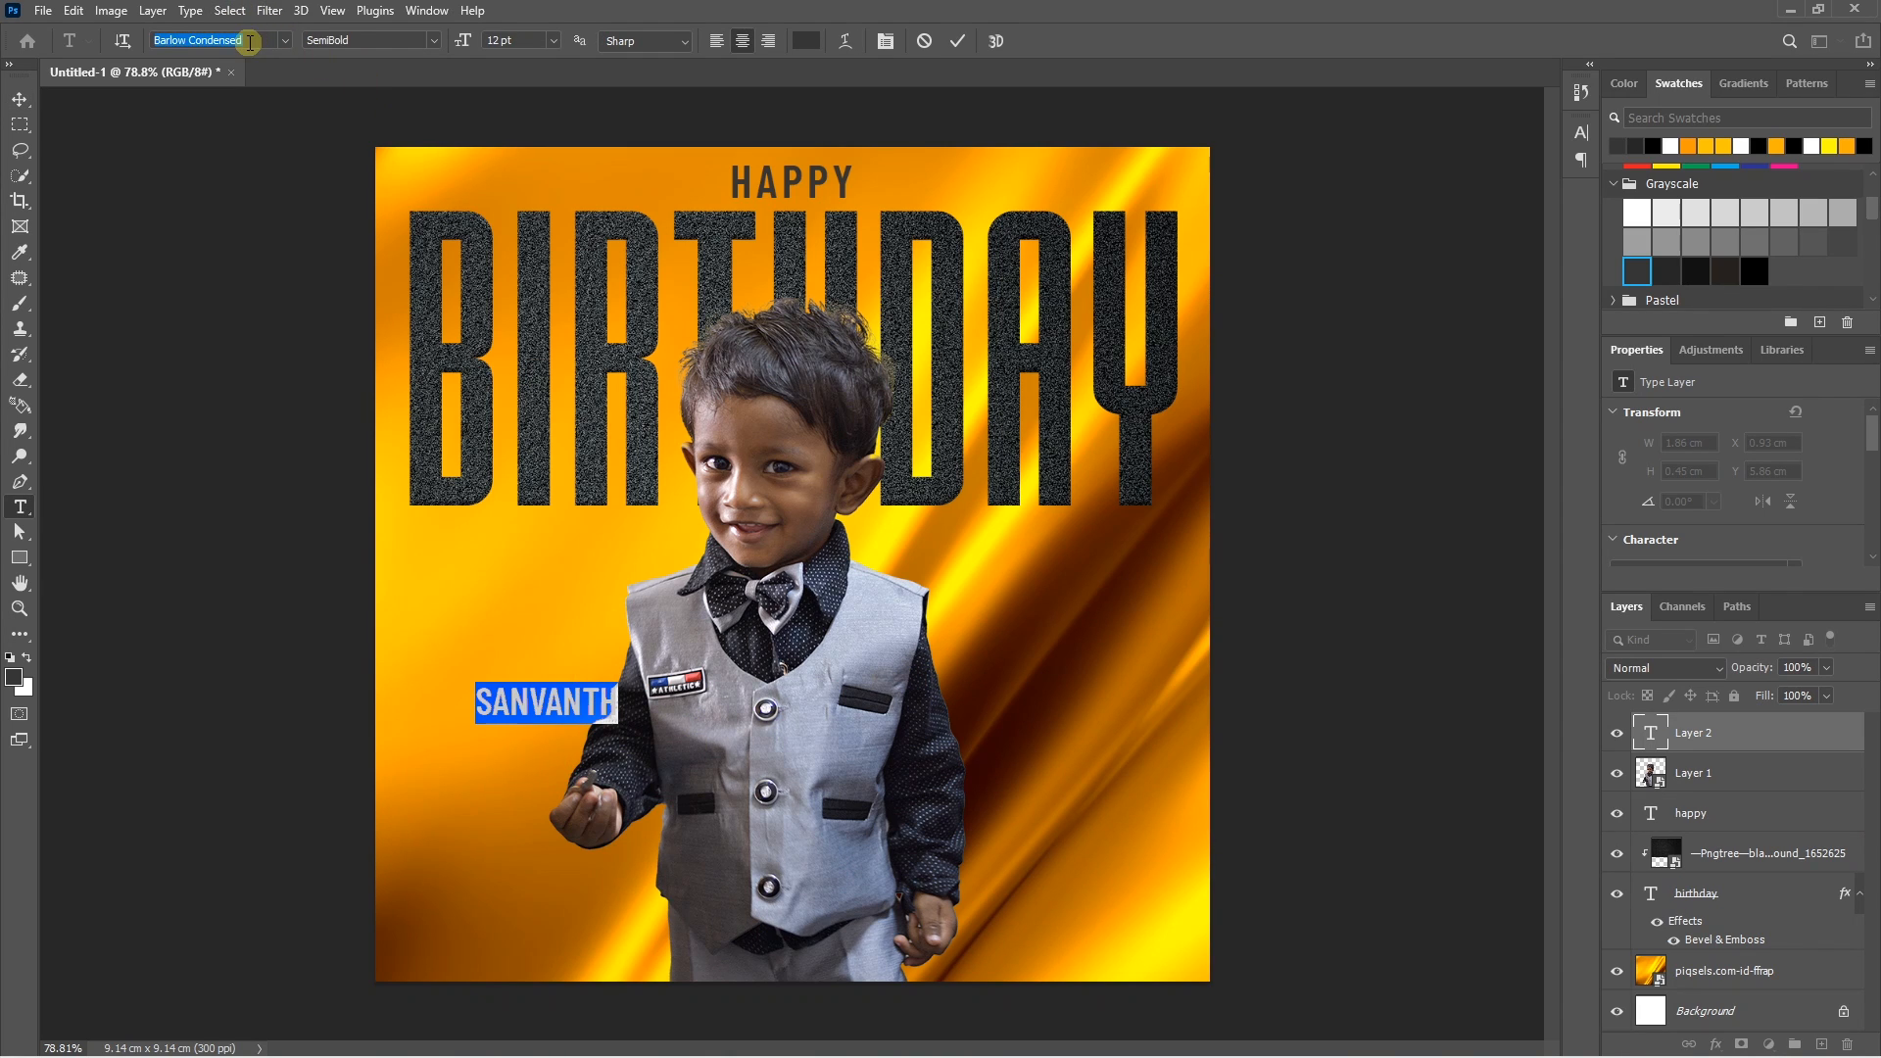
pyautogui.write('Creatt')
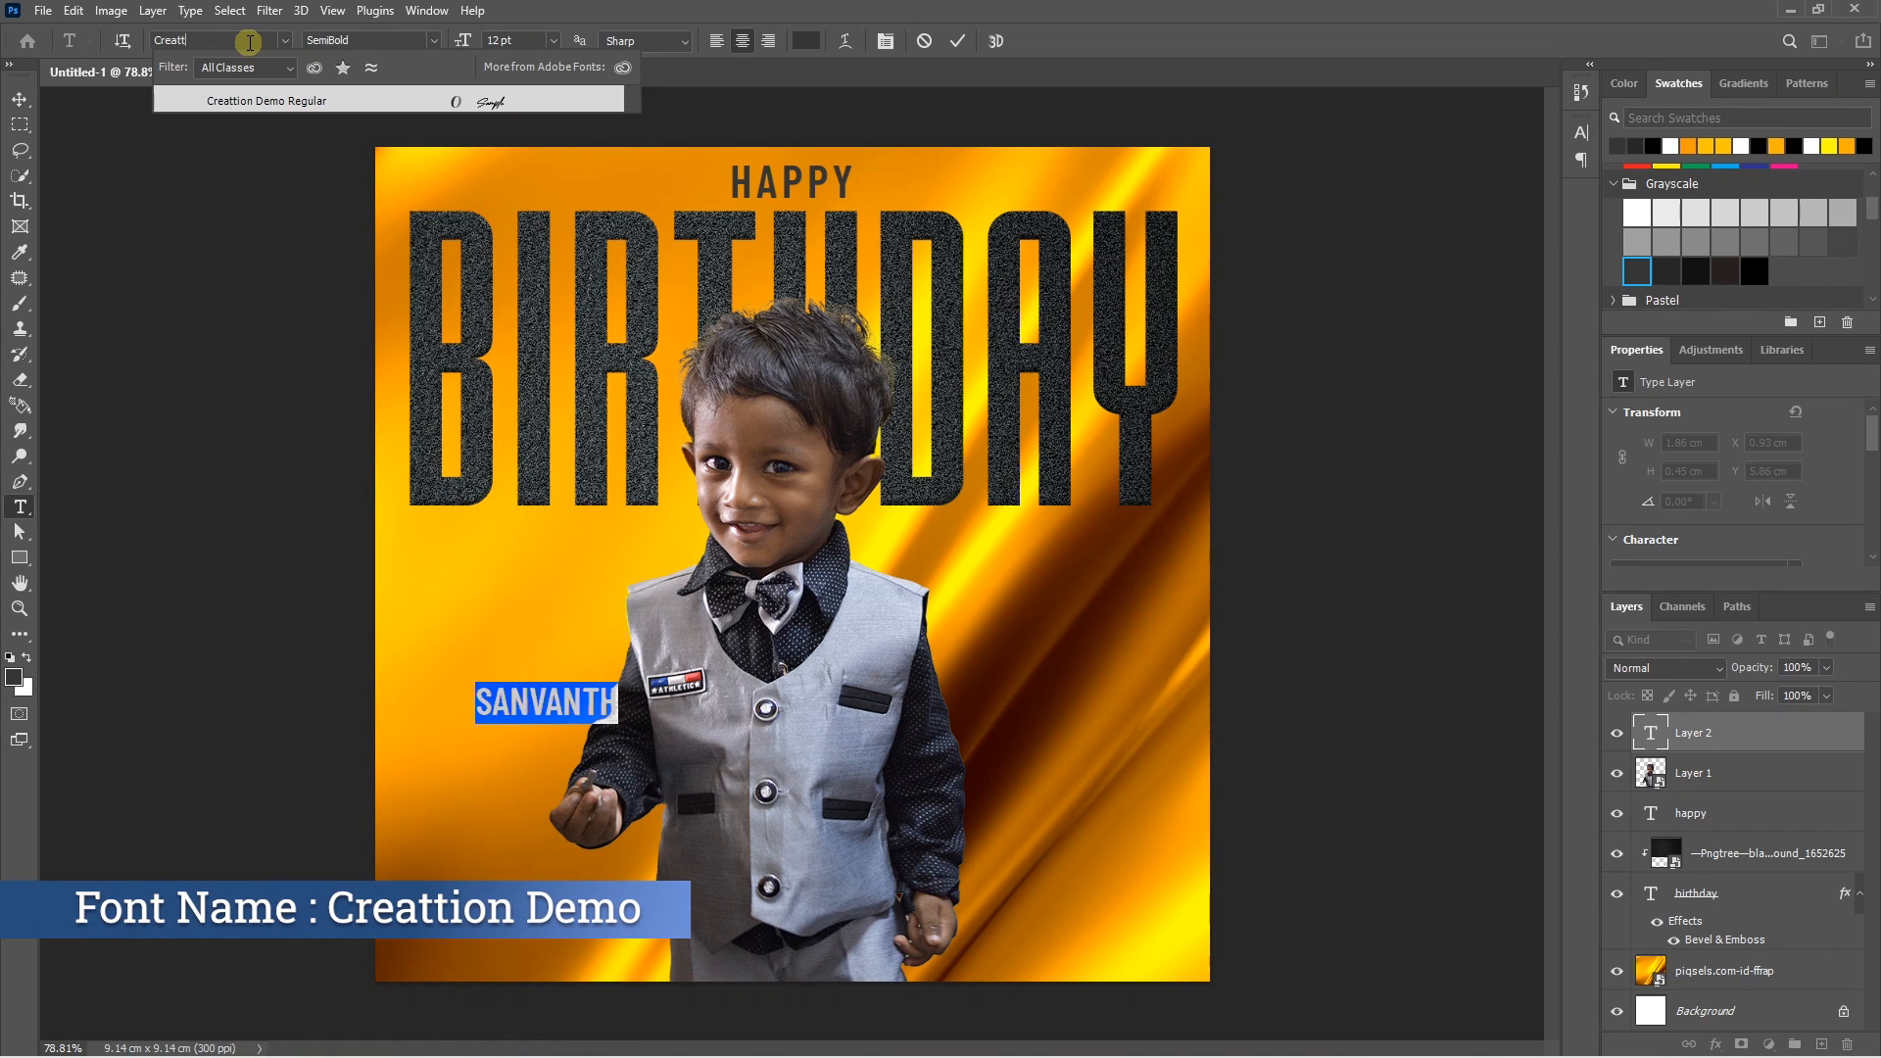
pyautogui.click(302, 102)
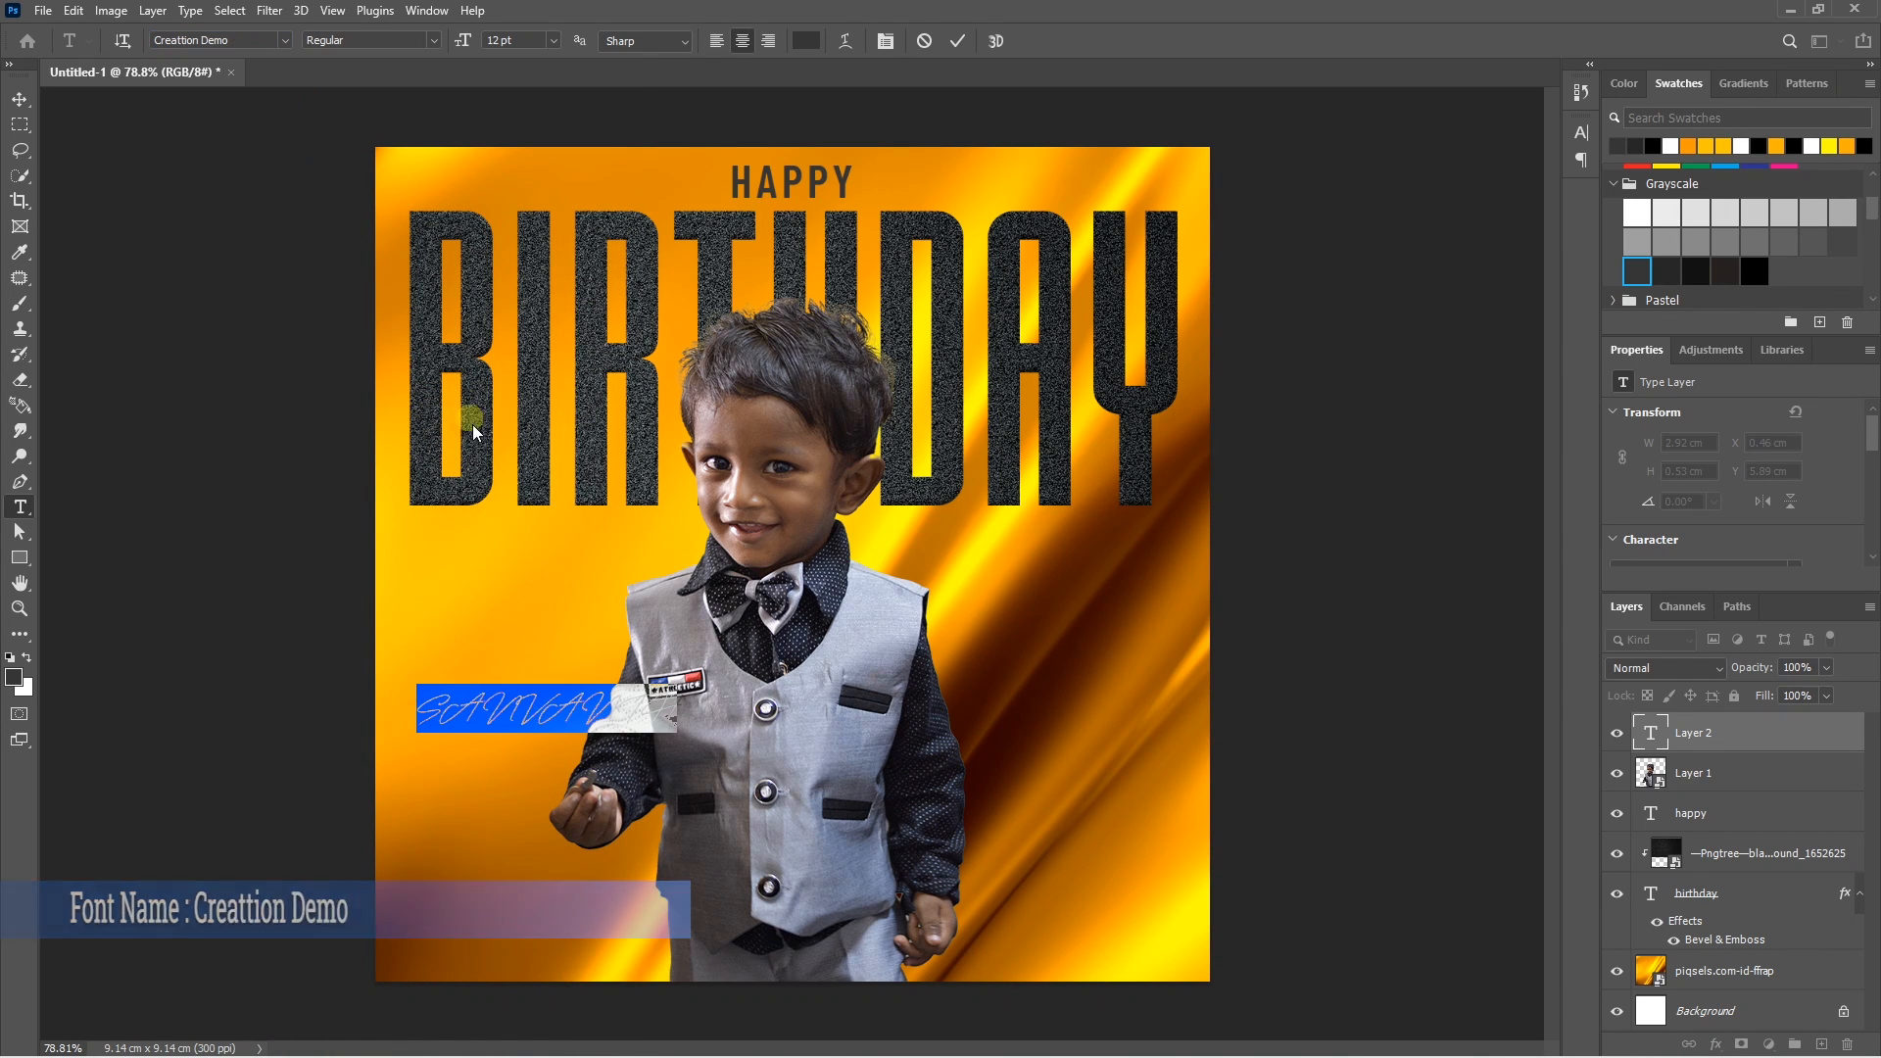
# Turn off All Caps for the name text so it is set in mixed-case script.
pyautogui.click(545, 709)
pyautogui.doubleClick(545, 706)
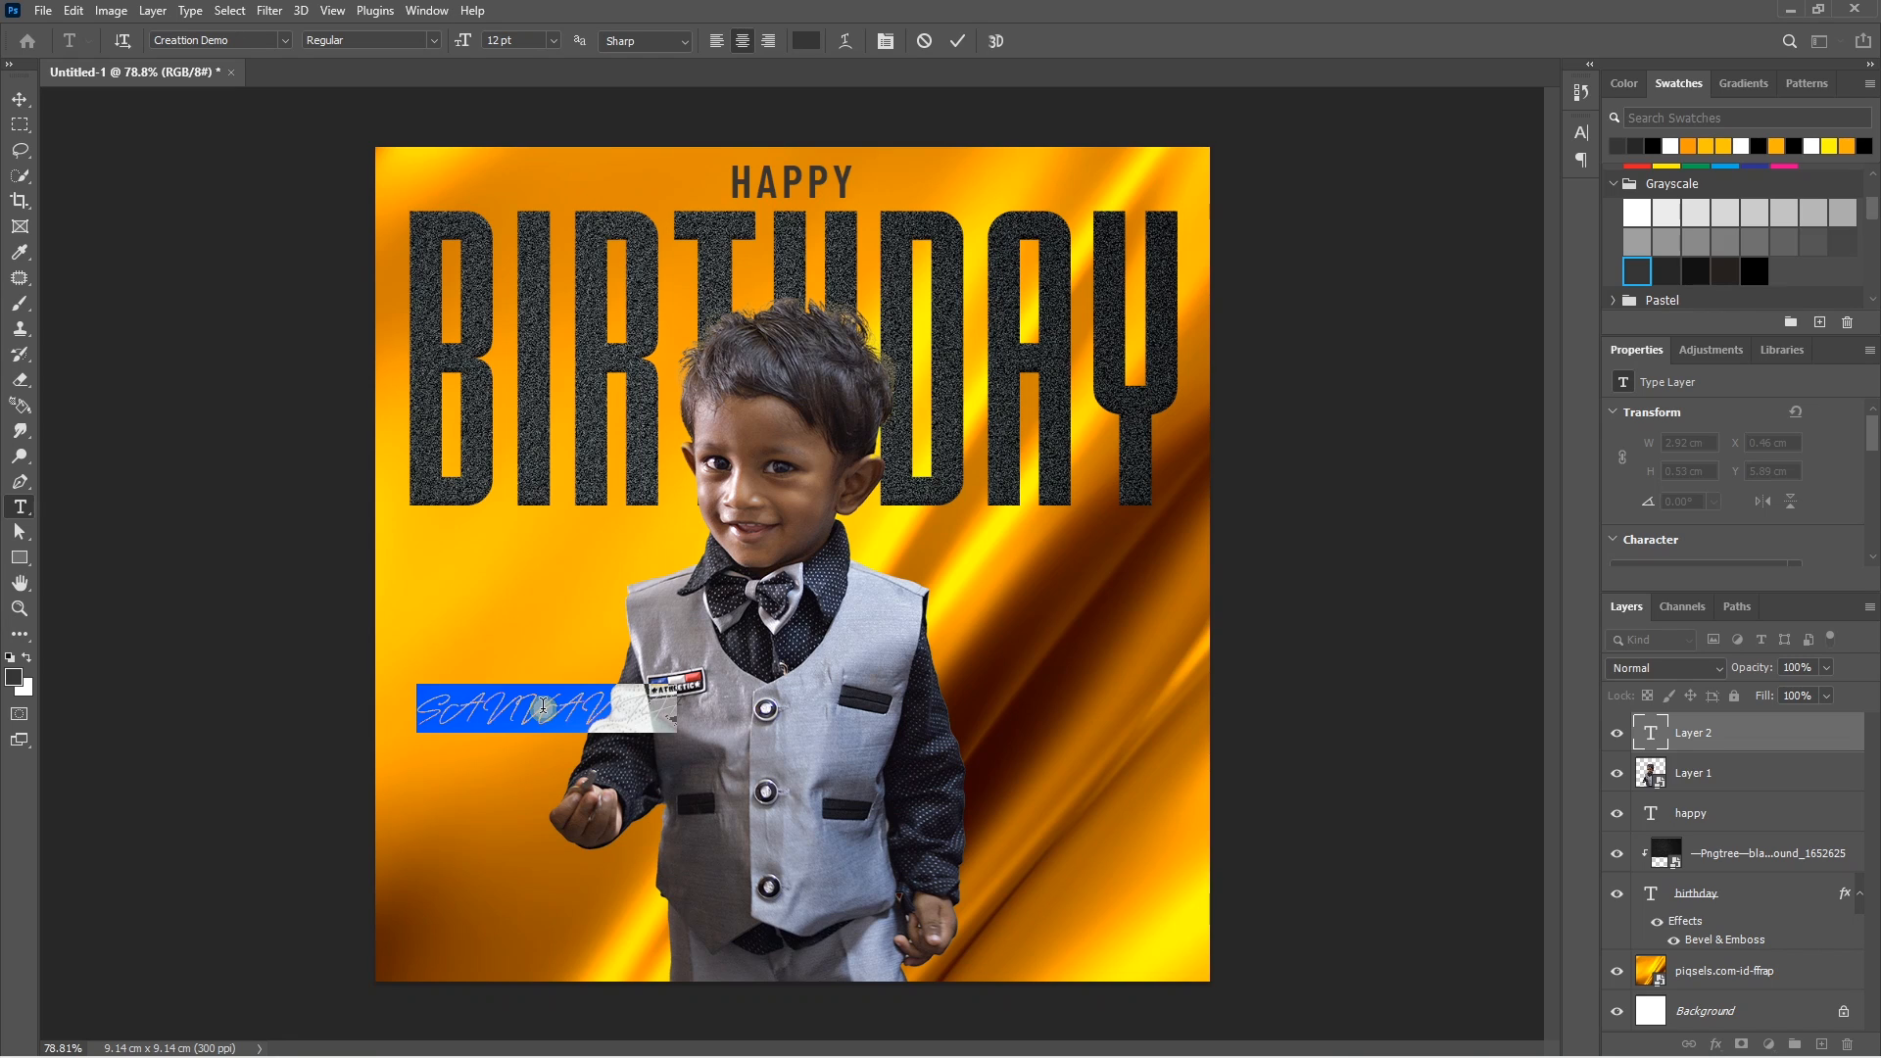
pyautogui.hotkey('ctrl', 't')
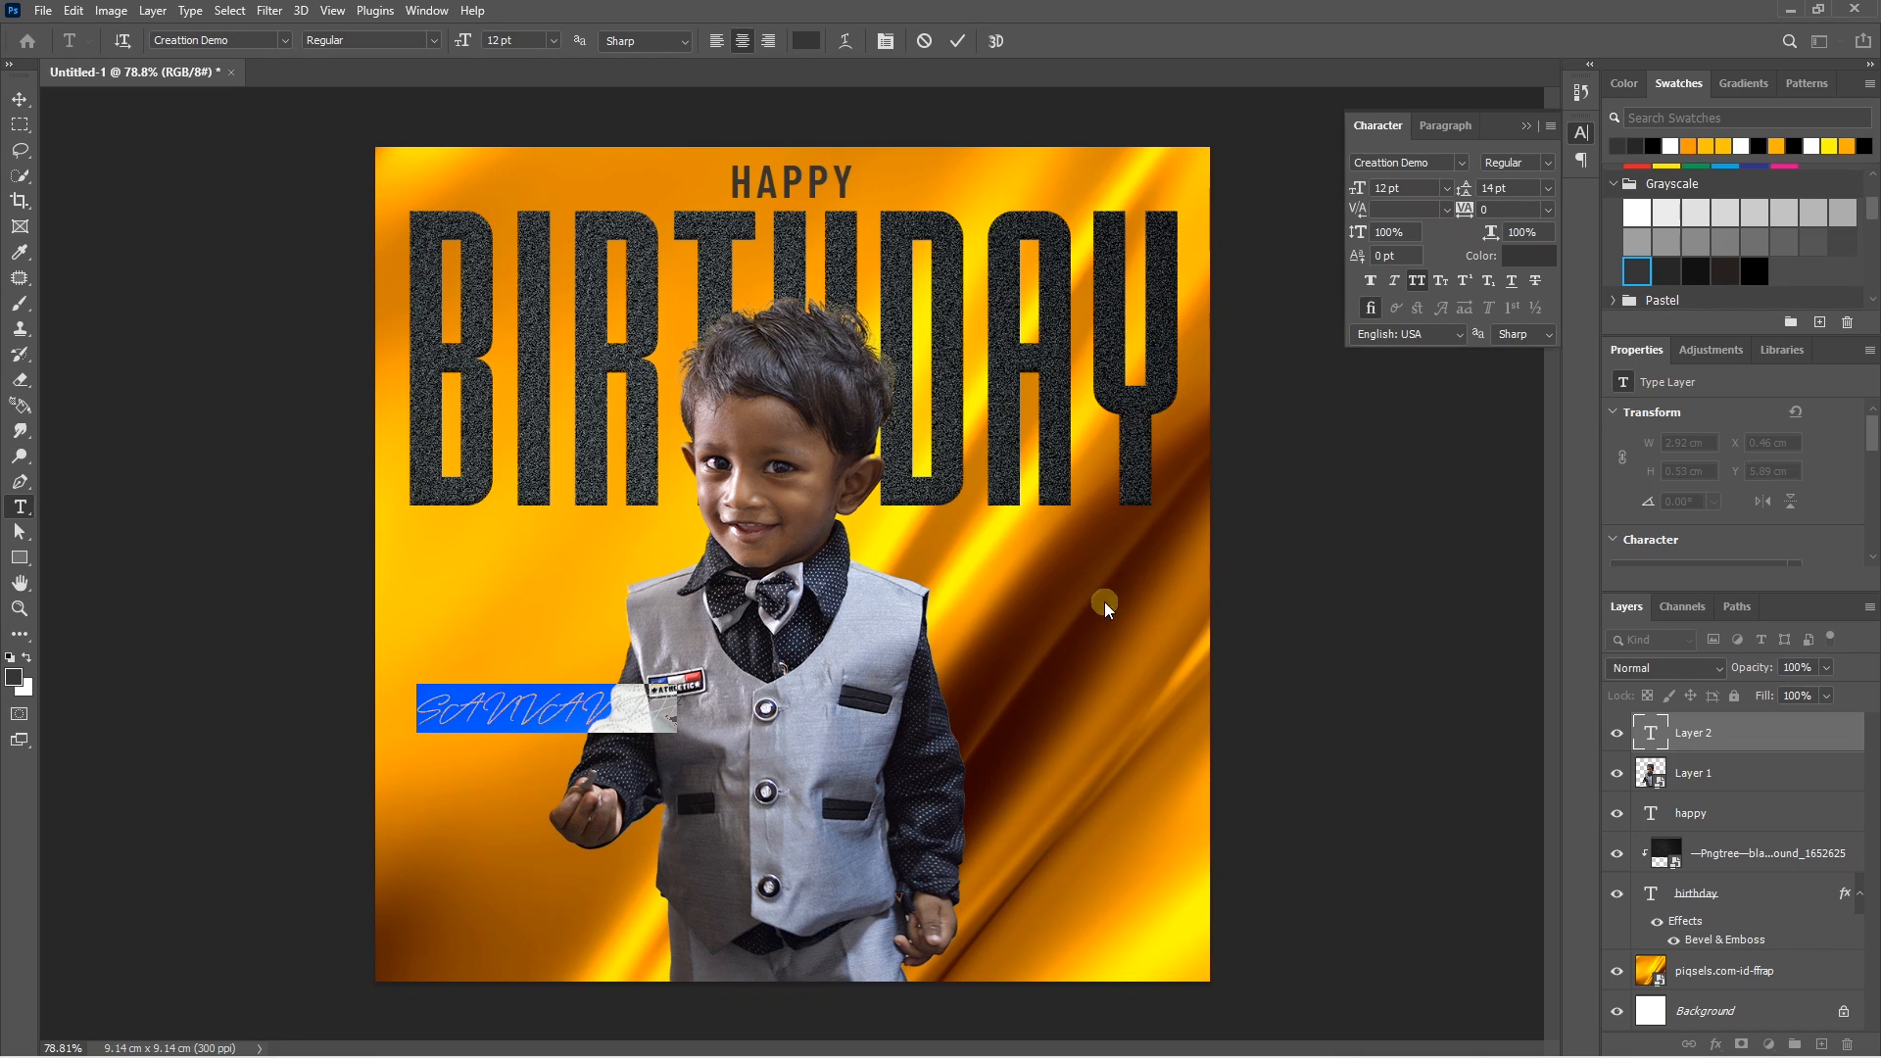
pyautogui.click(1417, 281)
pyautogui.hotkey('ctrl', 'Return')
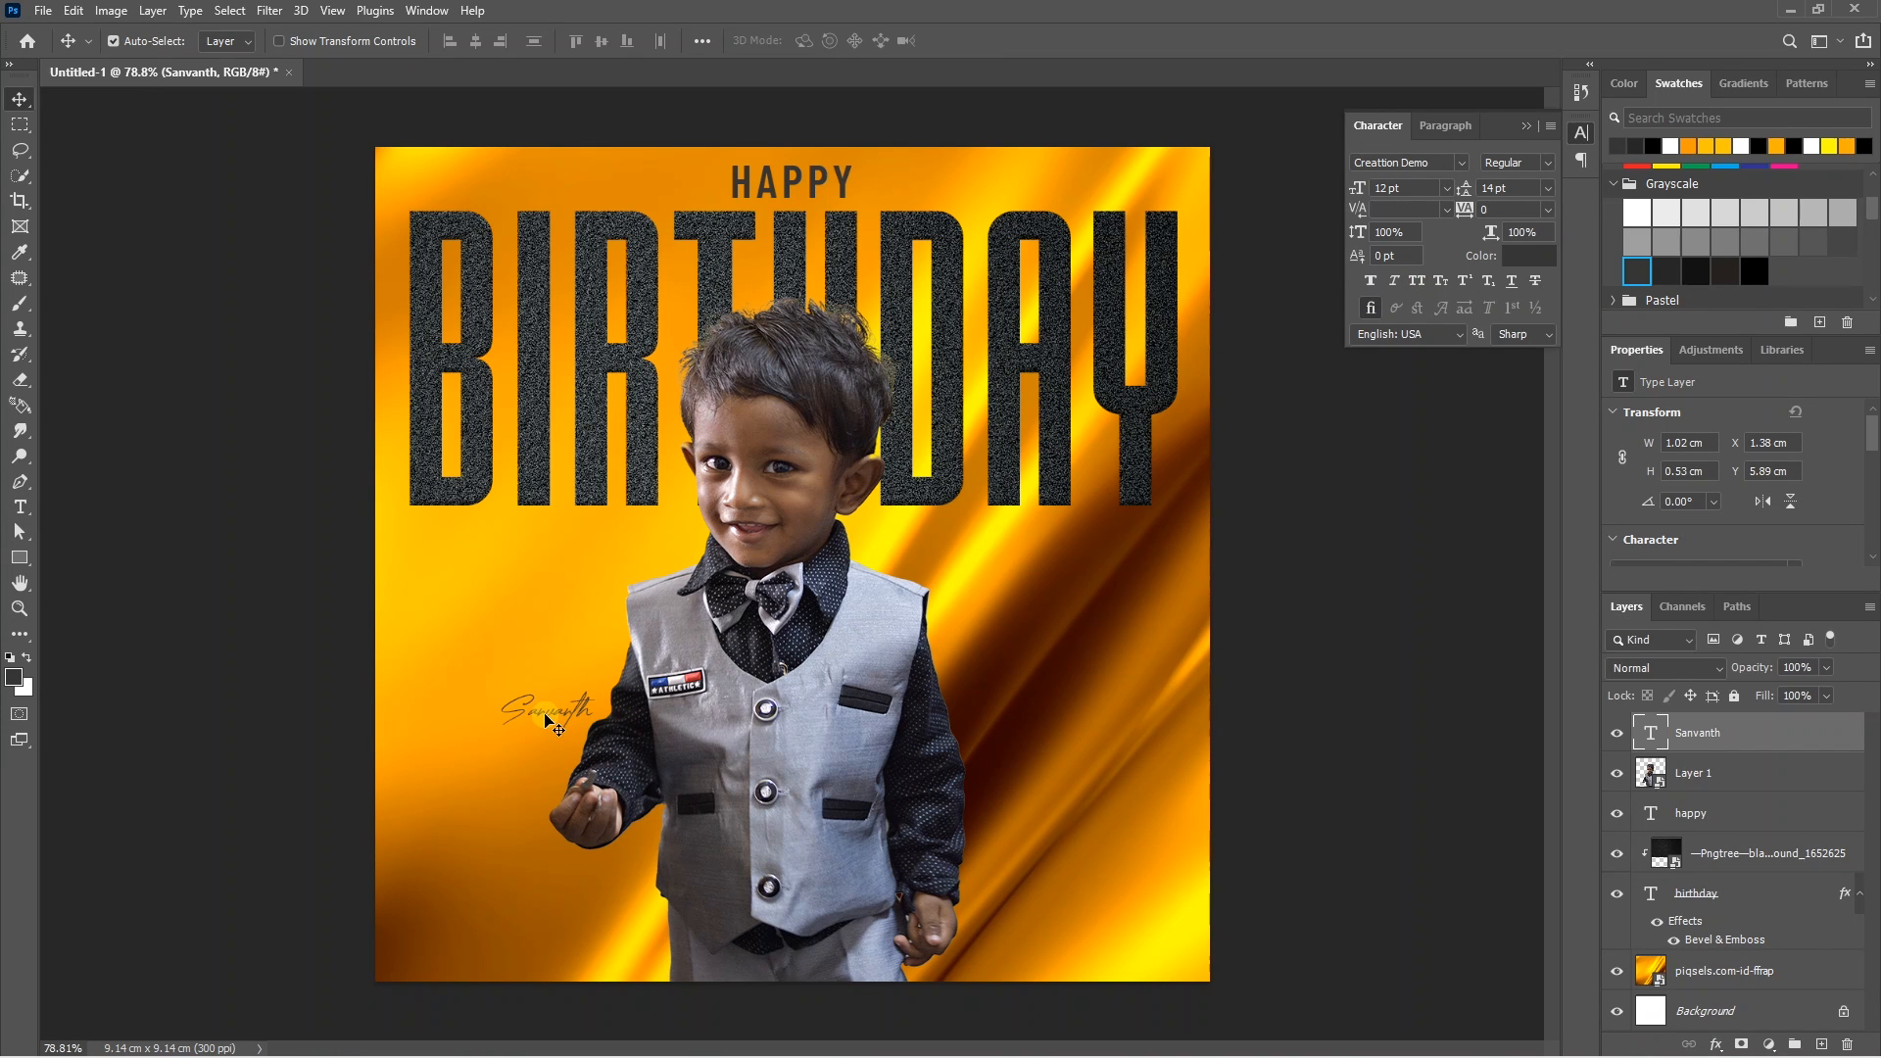
# Enlarge the name text to about 63.04 pt, rotate it about -11.84° and place it across the boy's vest.
pyautogui.hotkey('ctrl', 't')
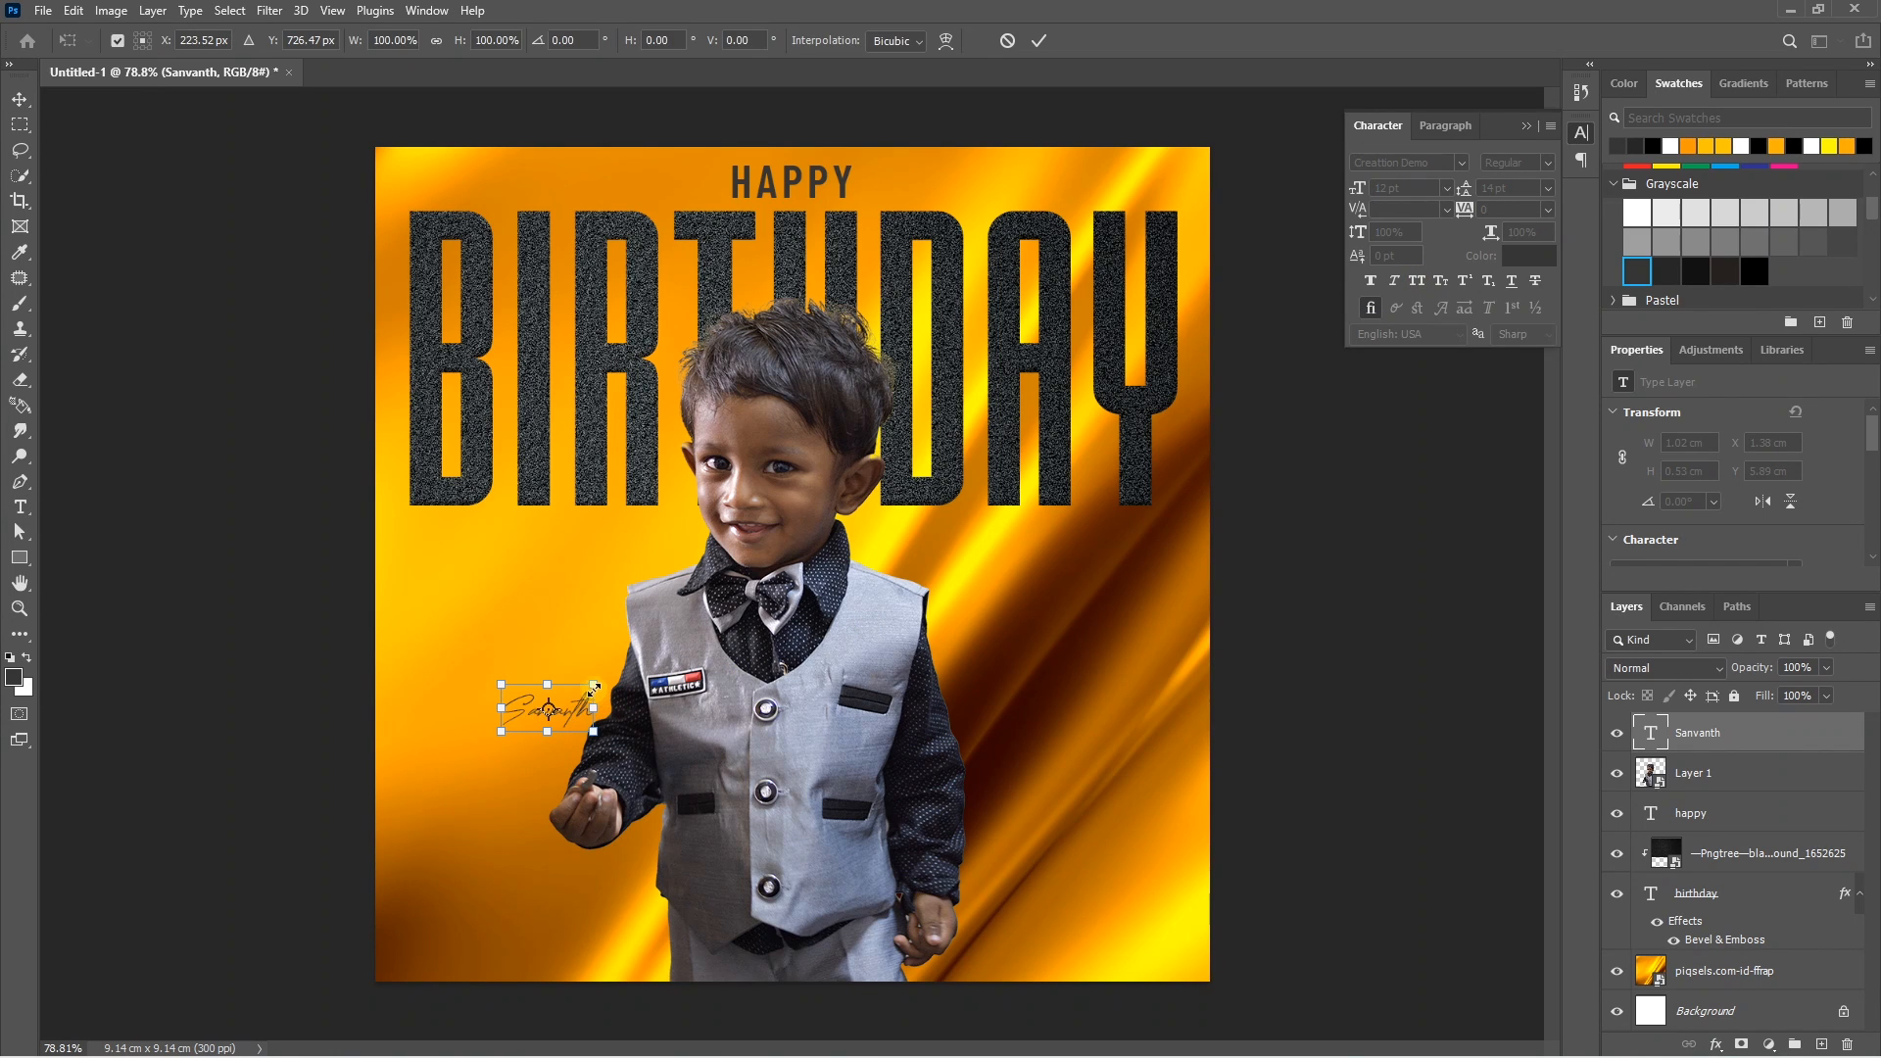
pyautogui.moveTo(598, 688); pyautogui.dragTo(1002, 527)
pyautogui.moveTo(899, 624); pyautogui.dragTo(920, 696)
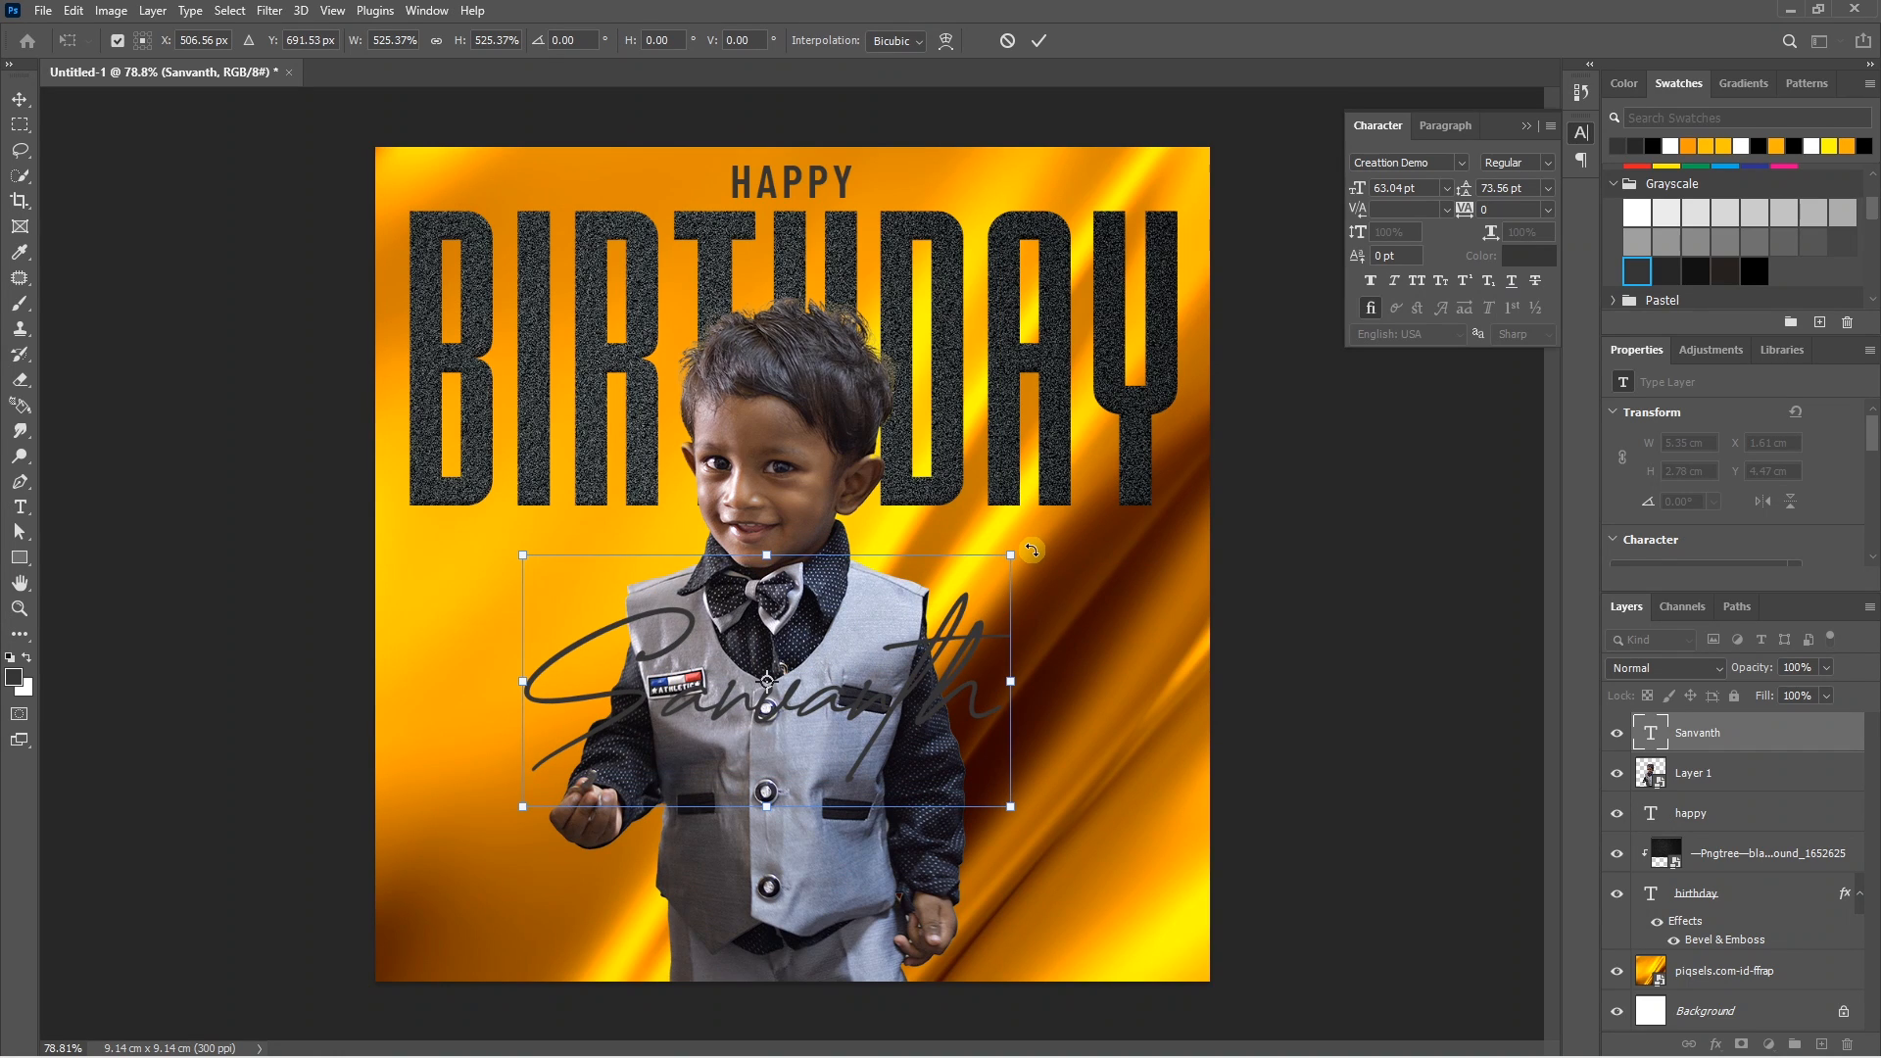
pyautogui.moveTo(1033, 542); pyautogui.dragTo(998, 491)
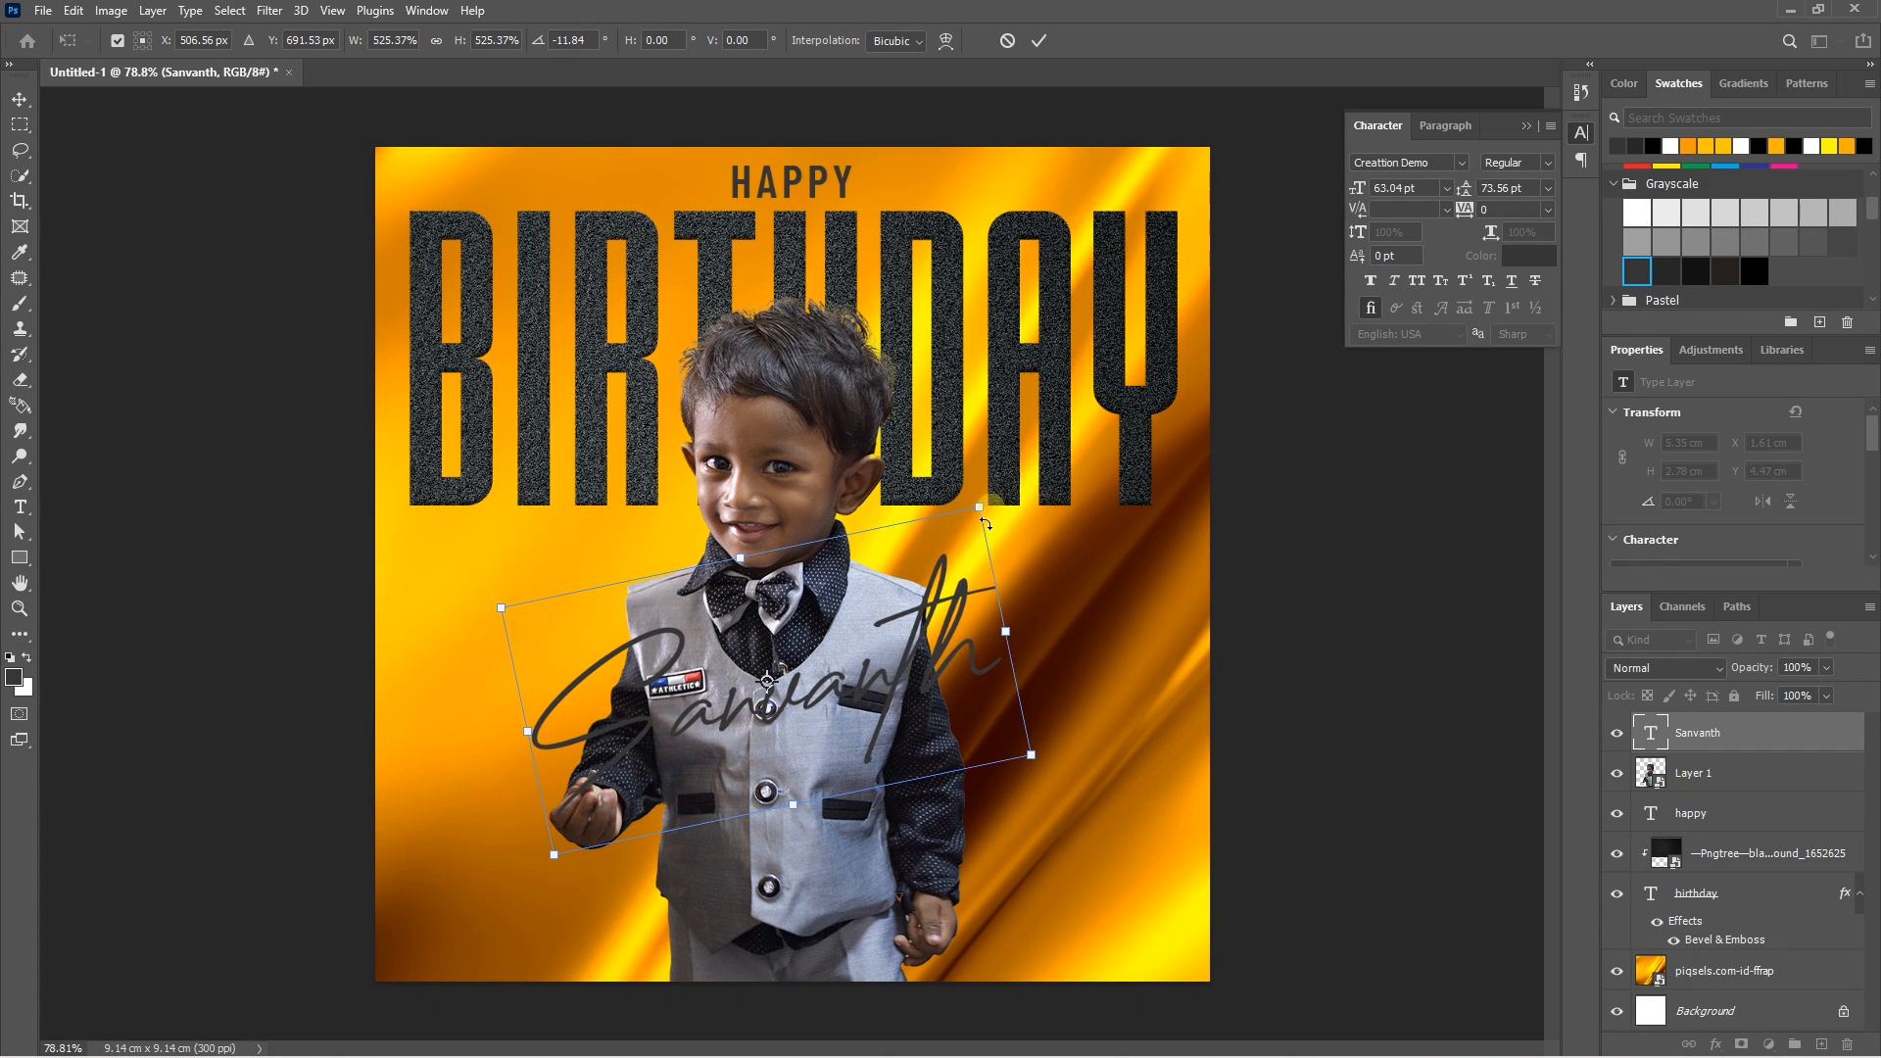
pyautogui.moveTo(932, 665); pyautogui.dragTo(918, 676)
pyautogui.press('Return')
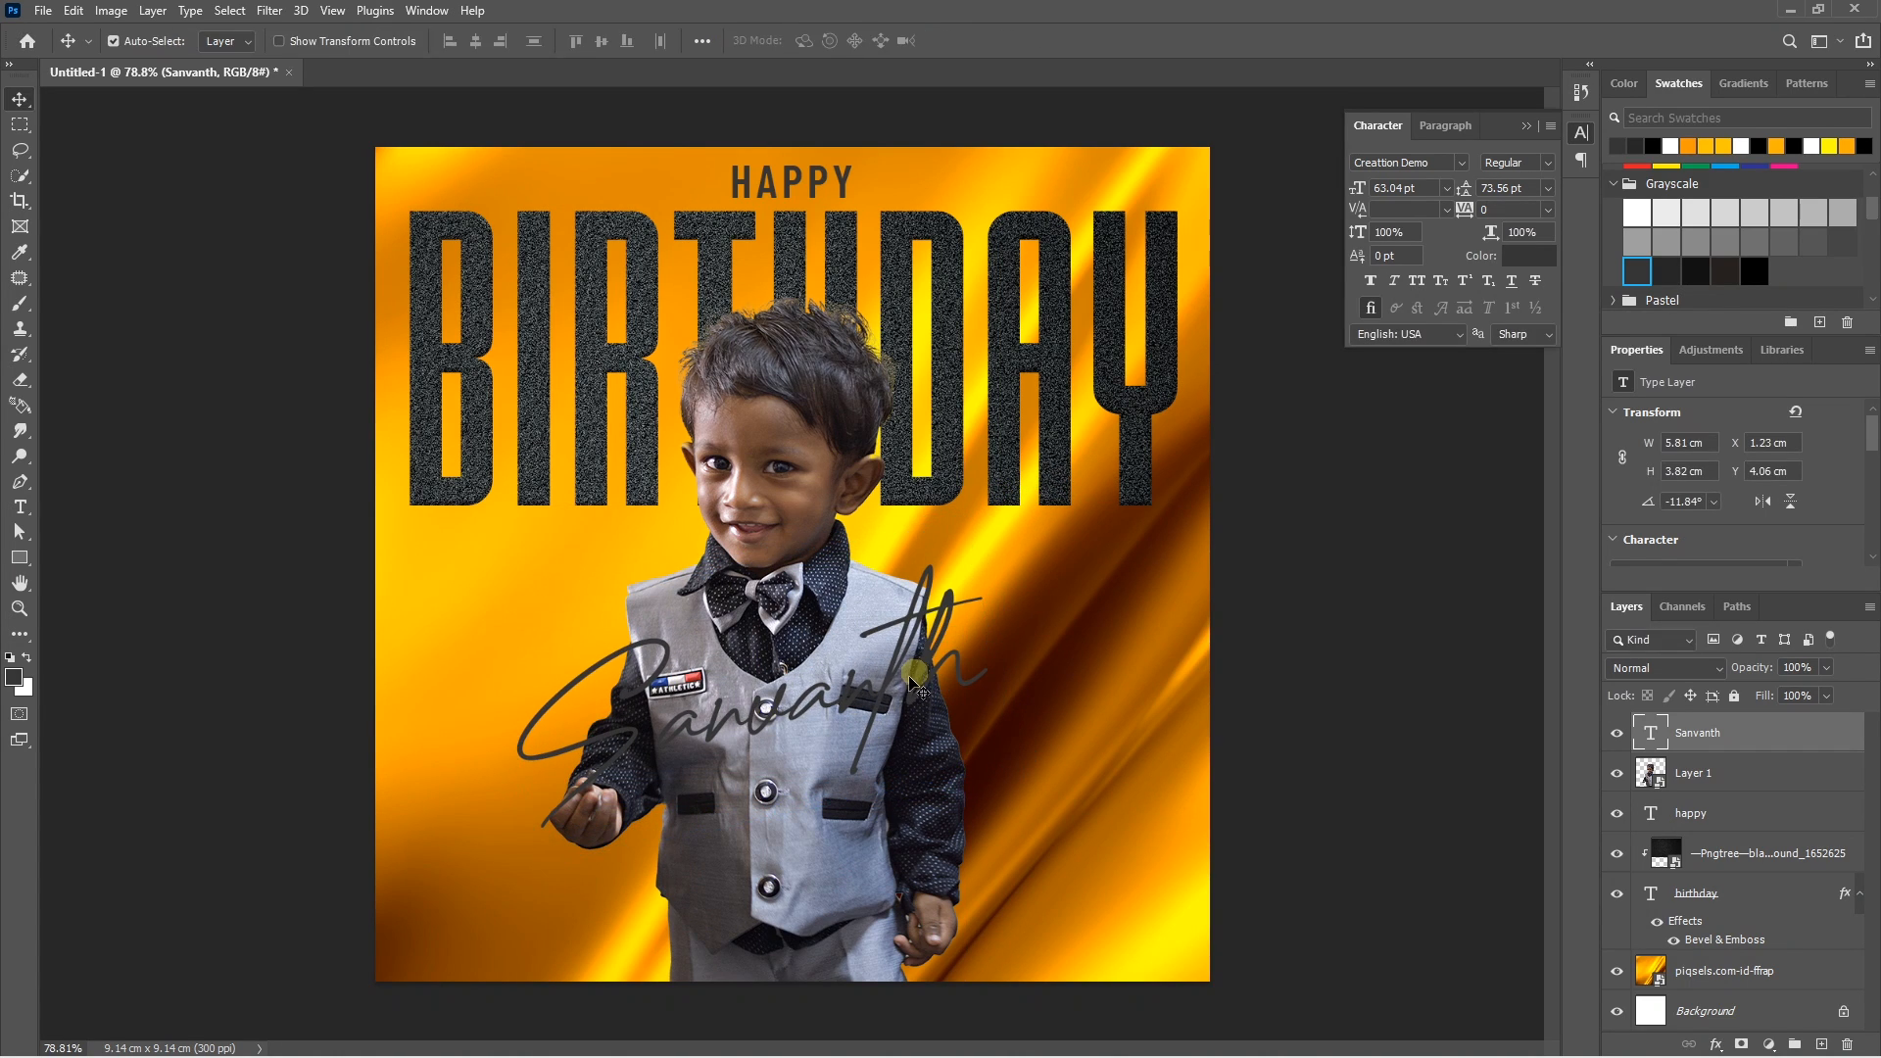
# Recolour the name text orange-yellow (ffb700).
pyautogui.doubleClick(895, 691)
pyautogui.click(14, 678)
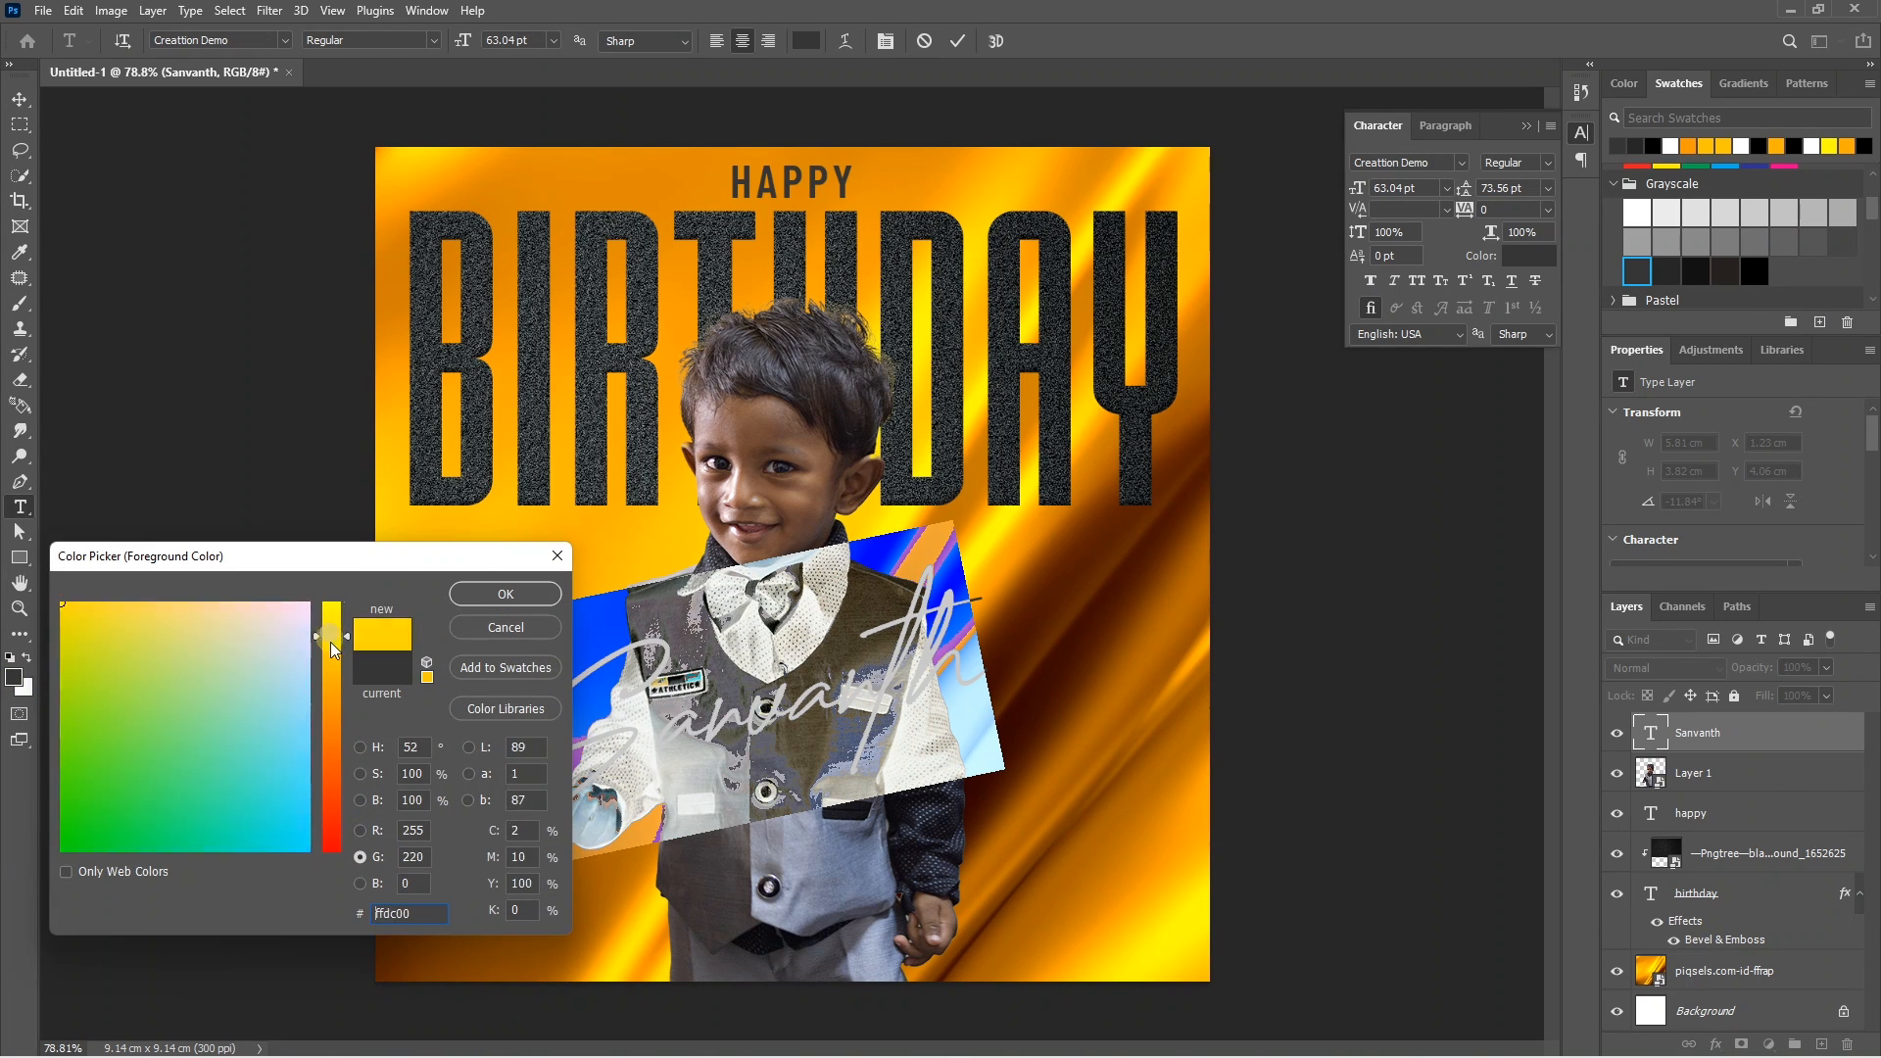
pyautogui.moveTo(331, 643); pyautogui.dragTo(336, 670)
pyautogui.click(504, 594)
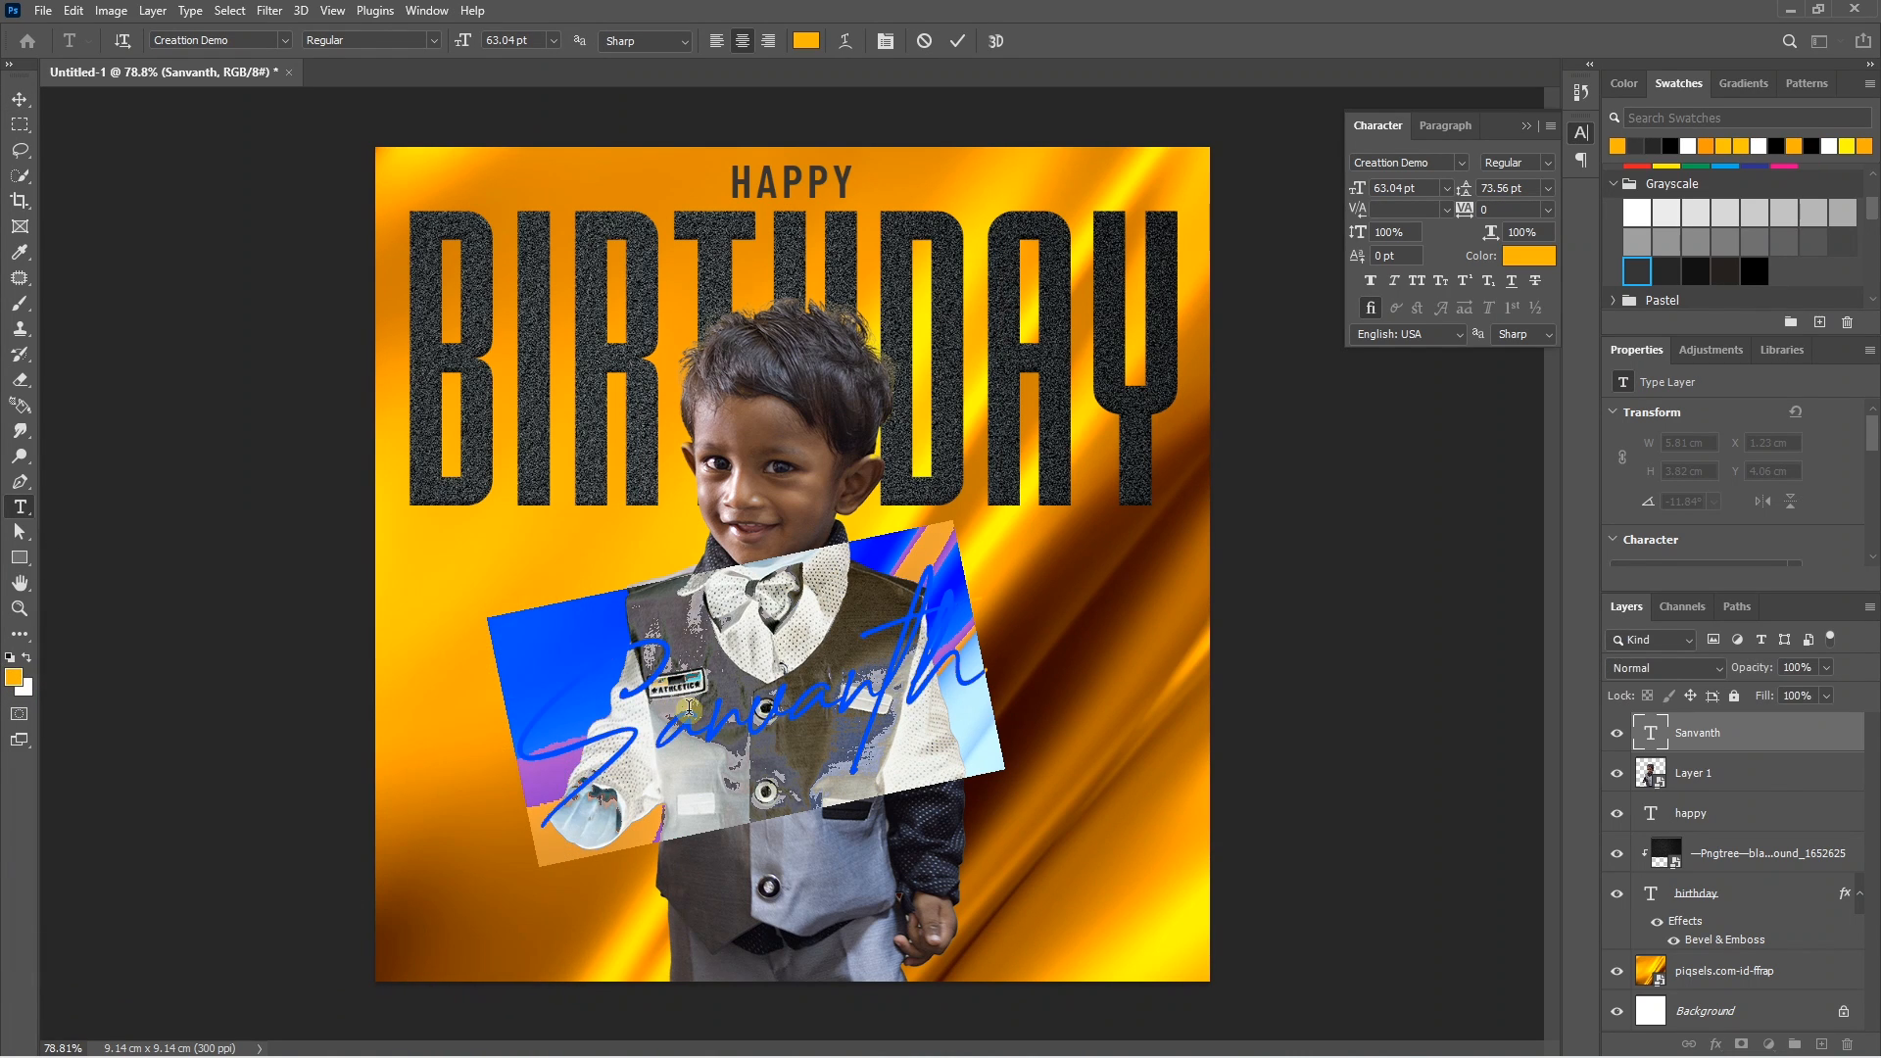
pyautogui.click(19, 99)
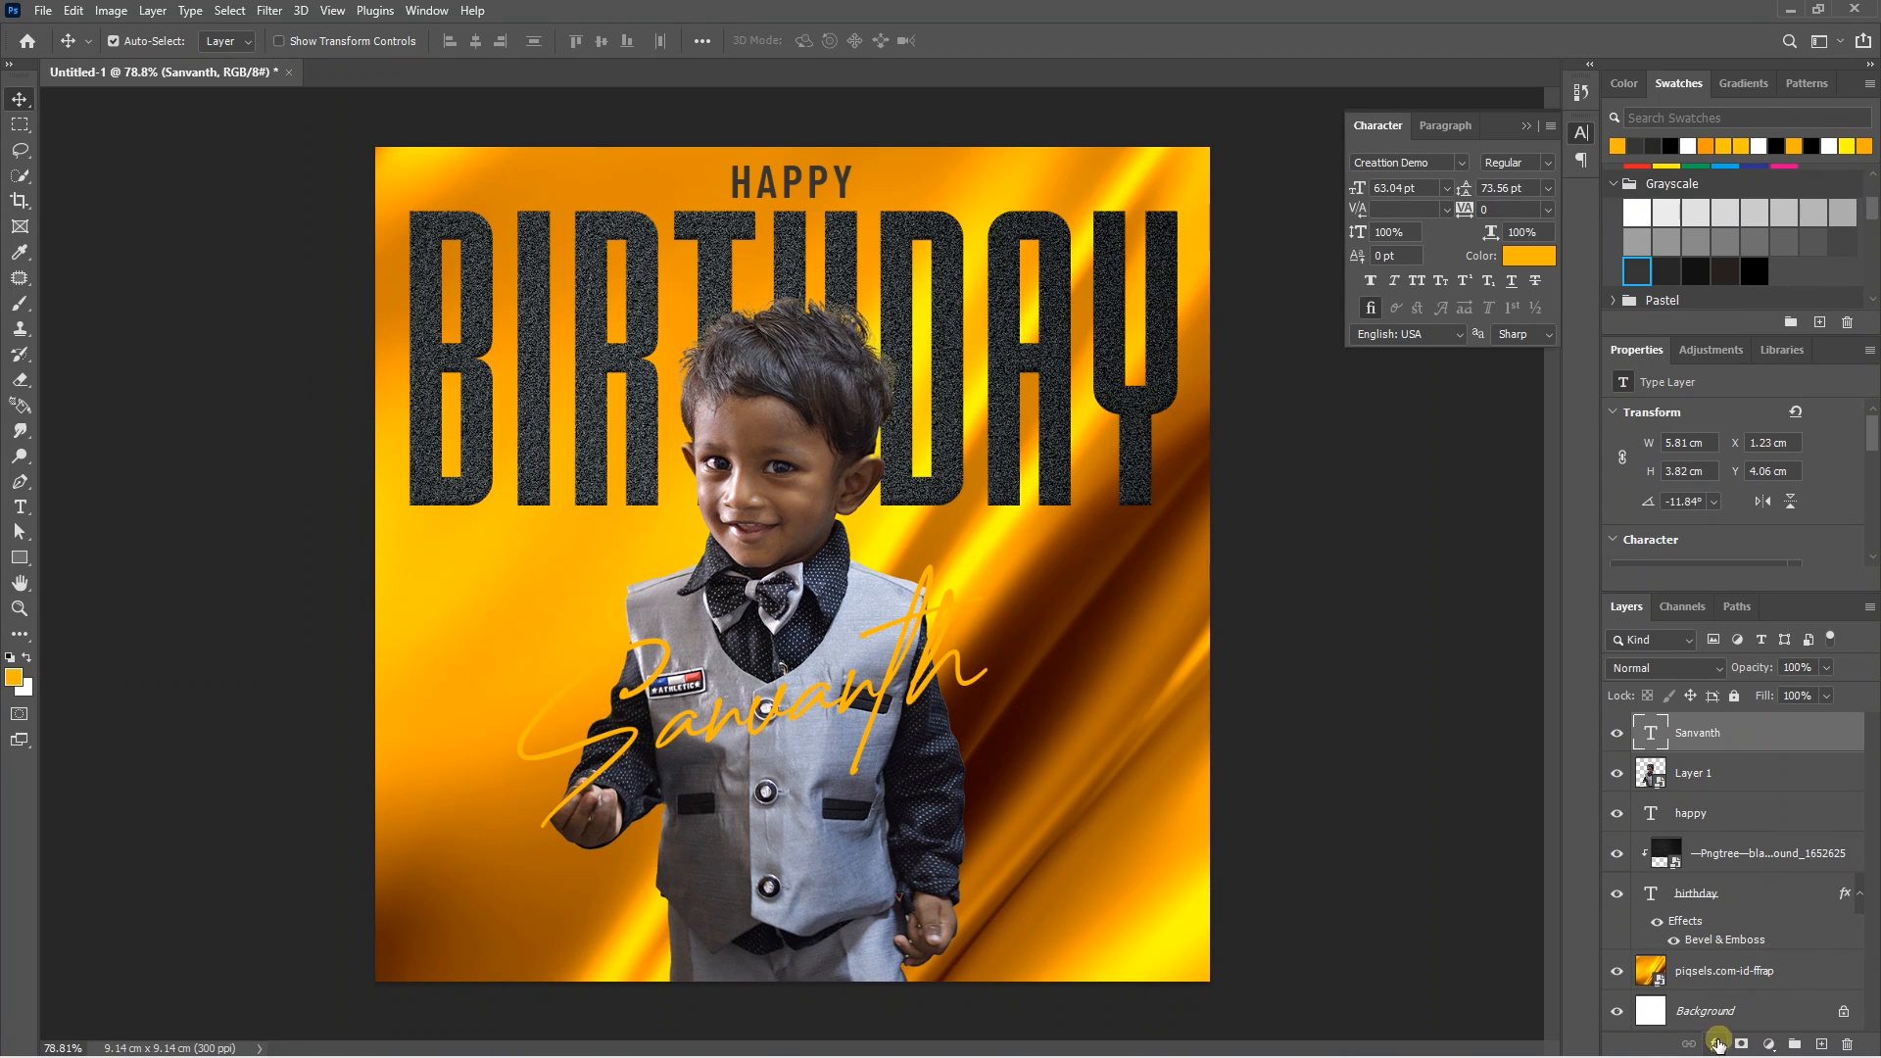
# Give the name text a Multiply Drop Shadow with 83% opacity, 7 px distance, 33% spread and 40 px size, and move the text slightly lower.
pyautogui.click(1718, 1046)
pyautogui.click(1735, 1029)
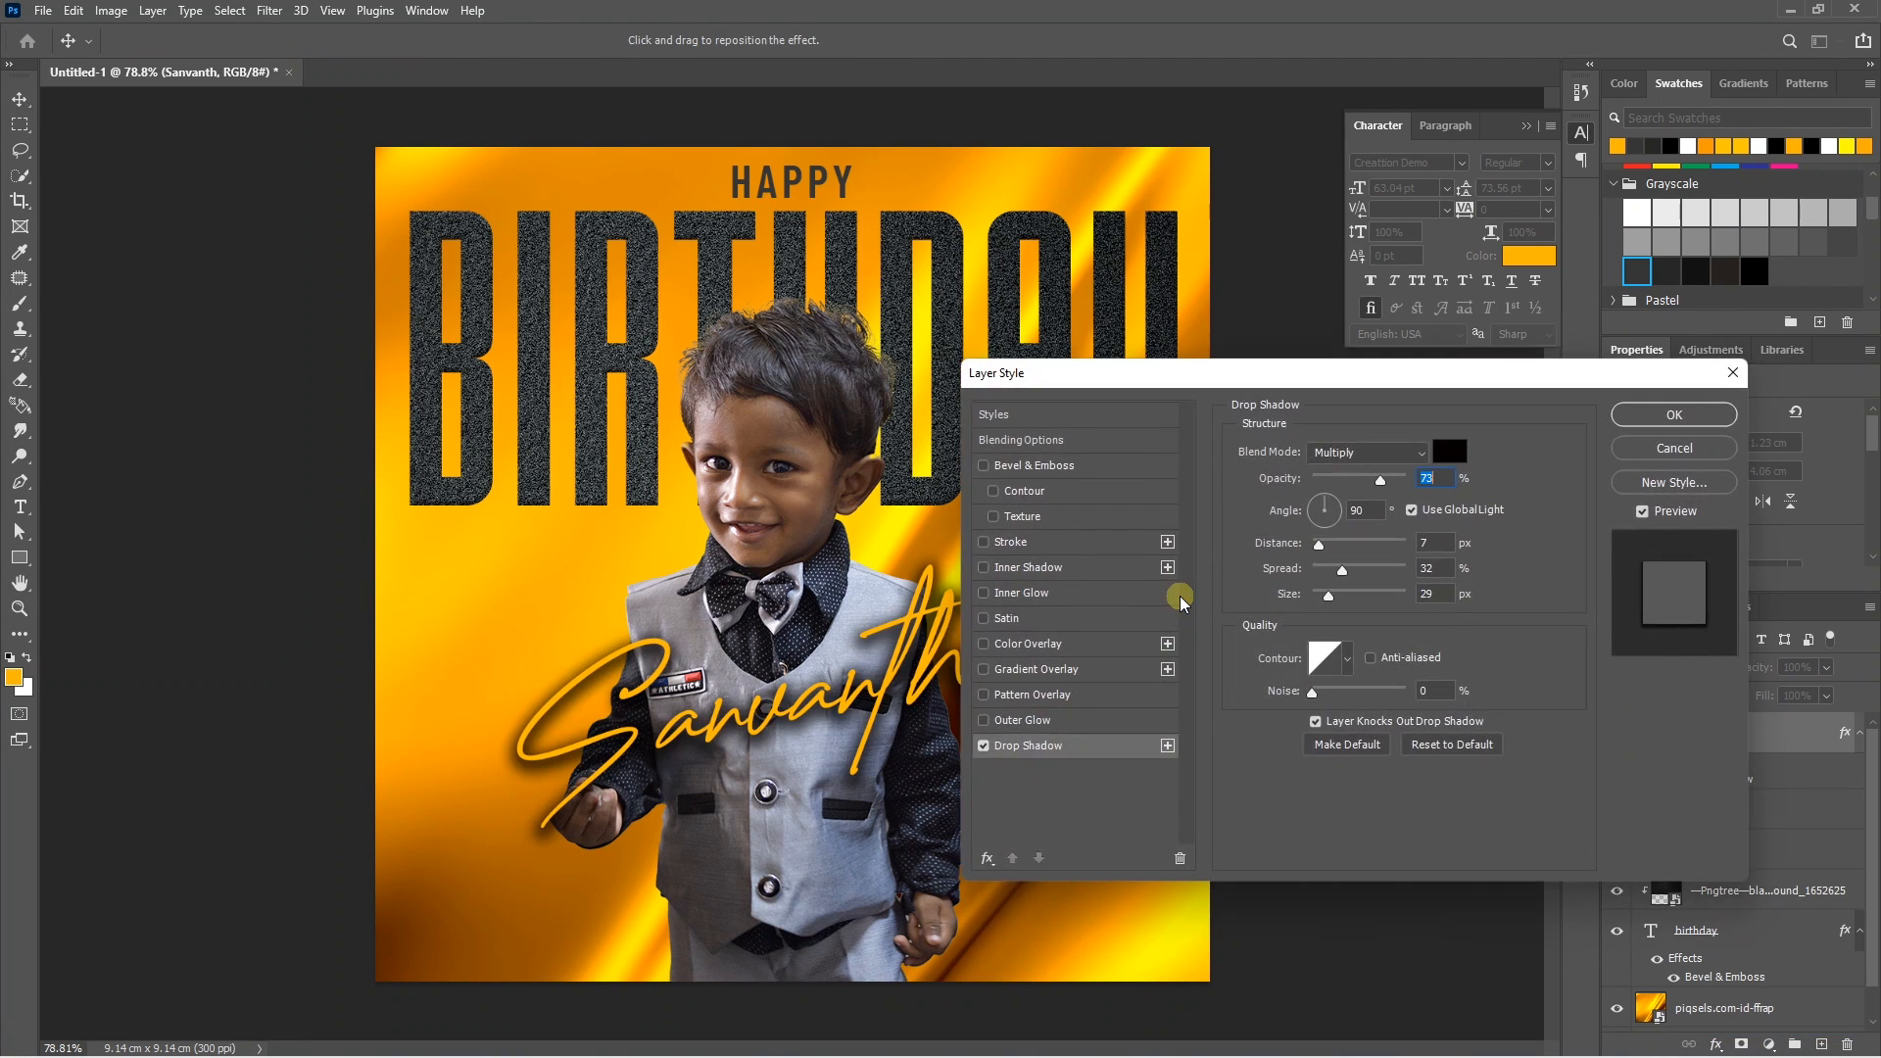
pyautogui.click(1354, 457)
pyautogui.click(1338, 535)
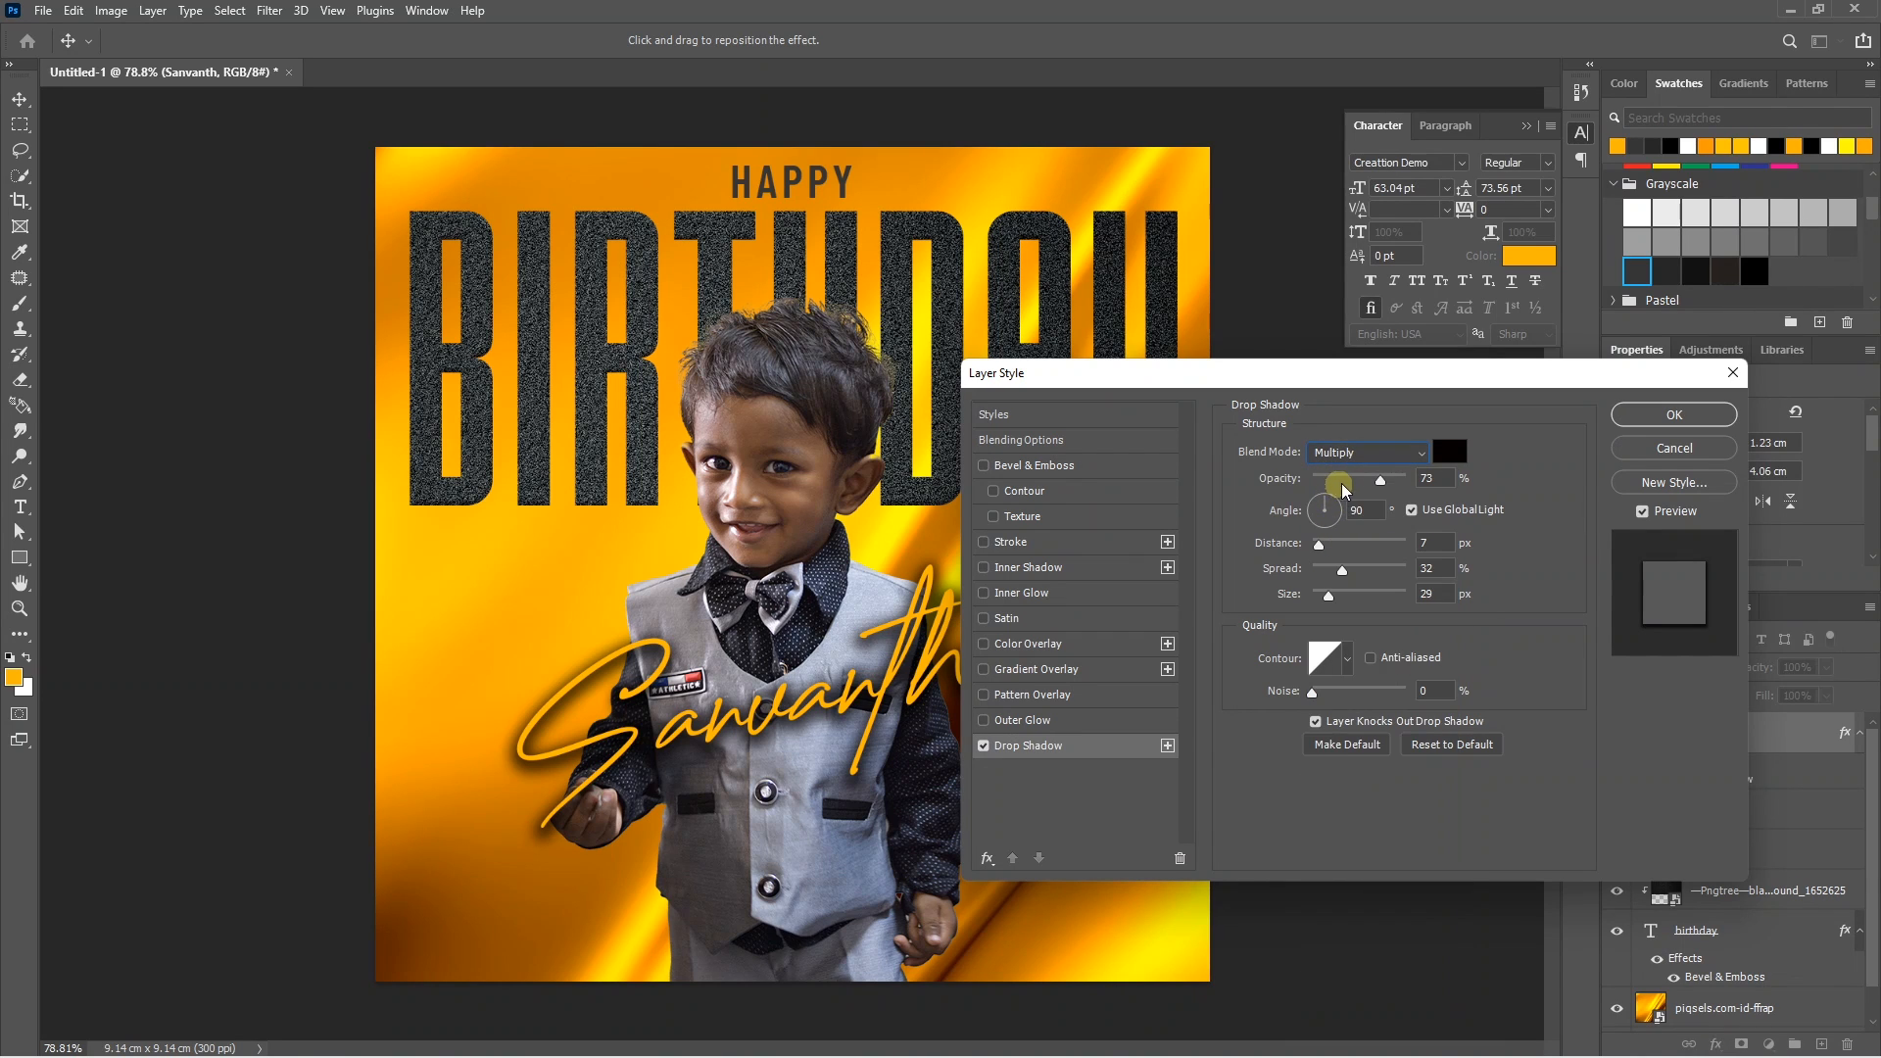
pyautogui.moveTo(1378, 487); pyautogui.dragTo(1403, 493)
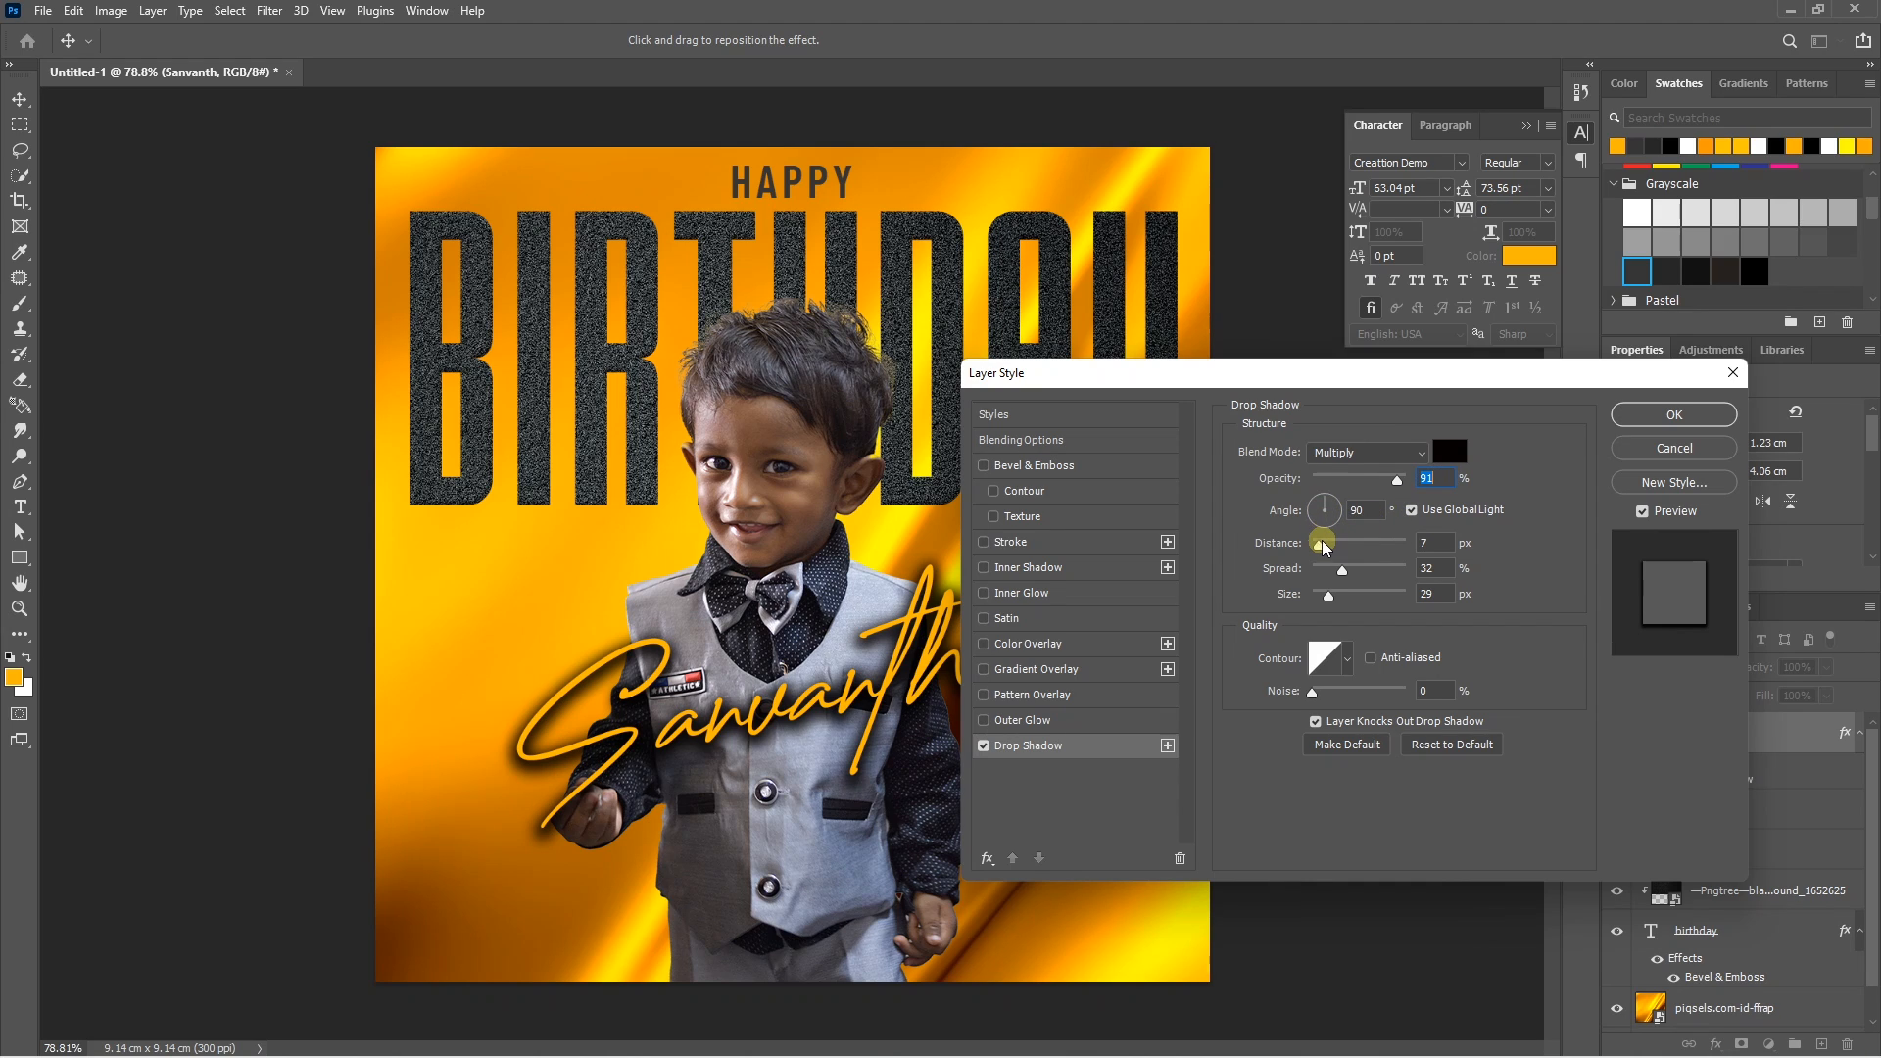
pyautogui.moveTo(1323, 550); pyautogui.dragTo(1334, 597)
pyautogui.moveTo(1401, 487)
pyautogui.mouseDown()
pyautogui.moveTo(1379, 490)
pyautogui.moveTo(1394, 495)
pyautogui.mouseUp()
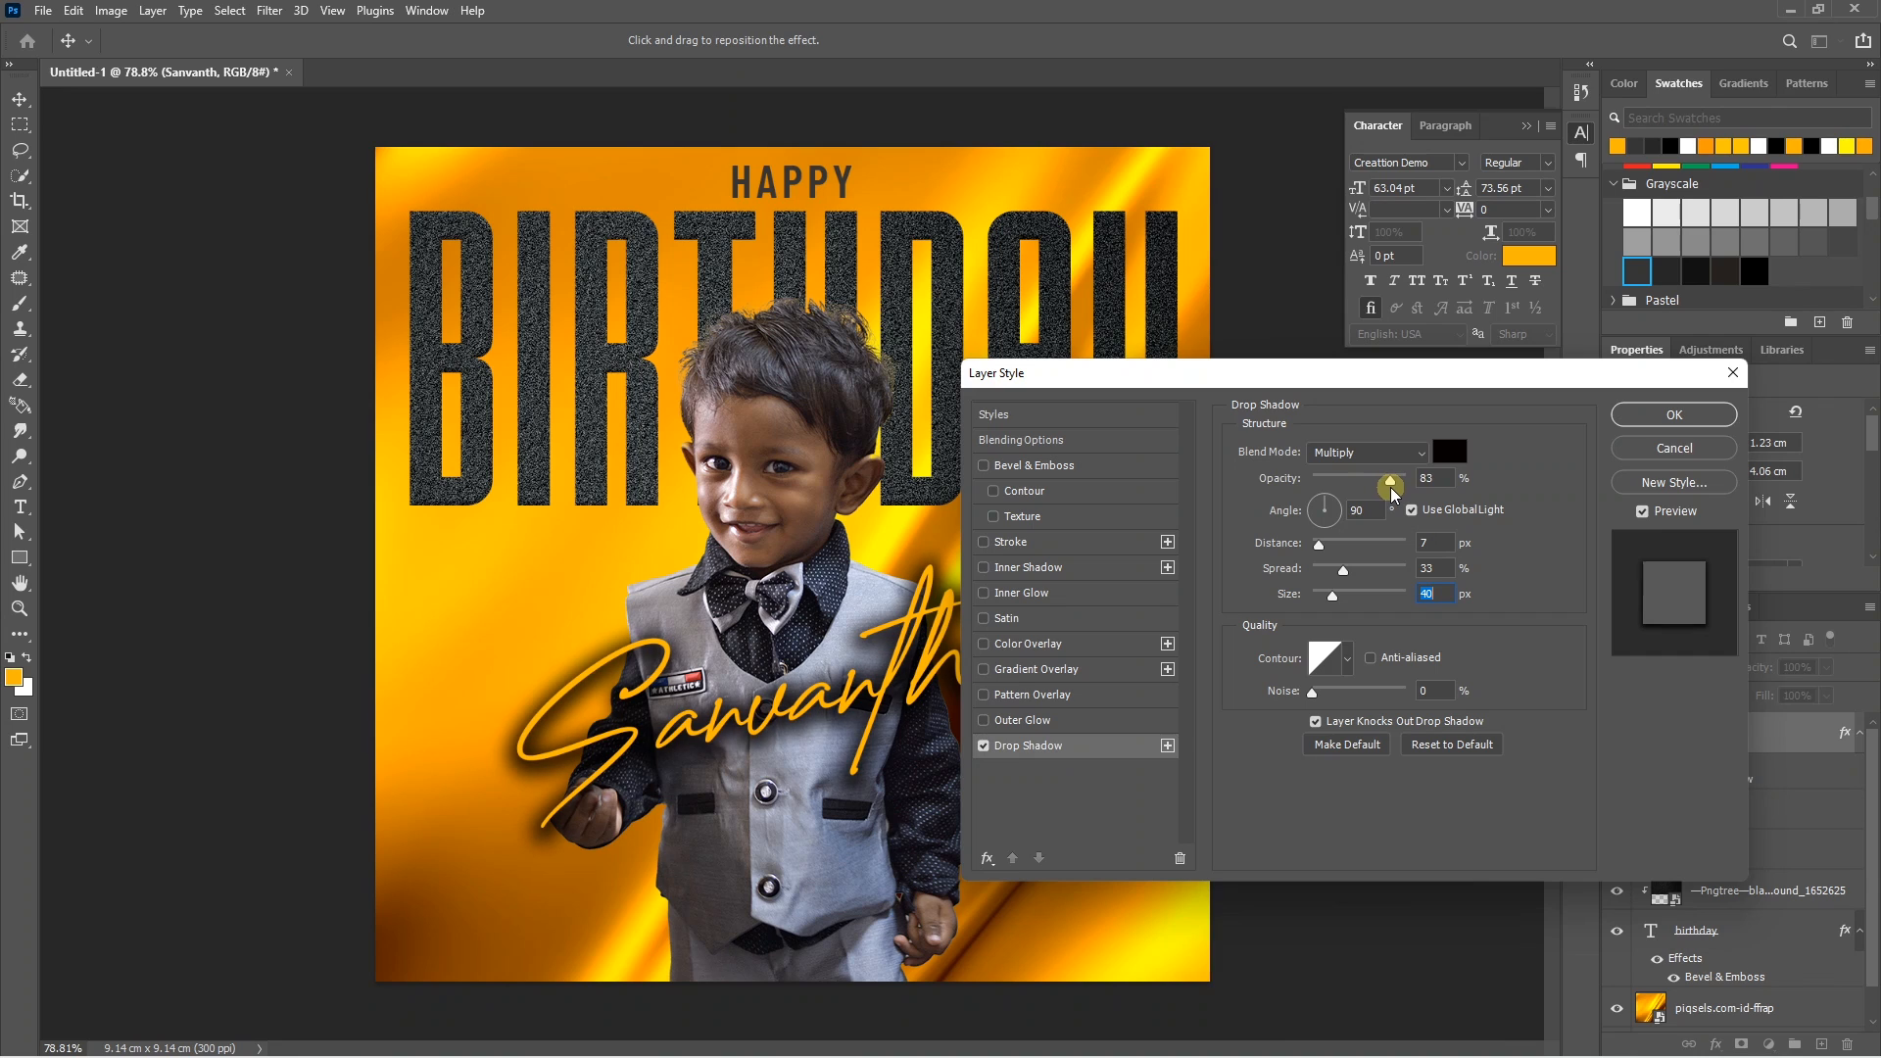
pyautogui.click(1673, 415)
pyautogui.moveTo(779, 719); pyautogui.dragTo(777, 760)
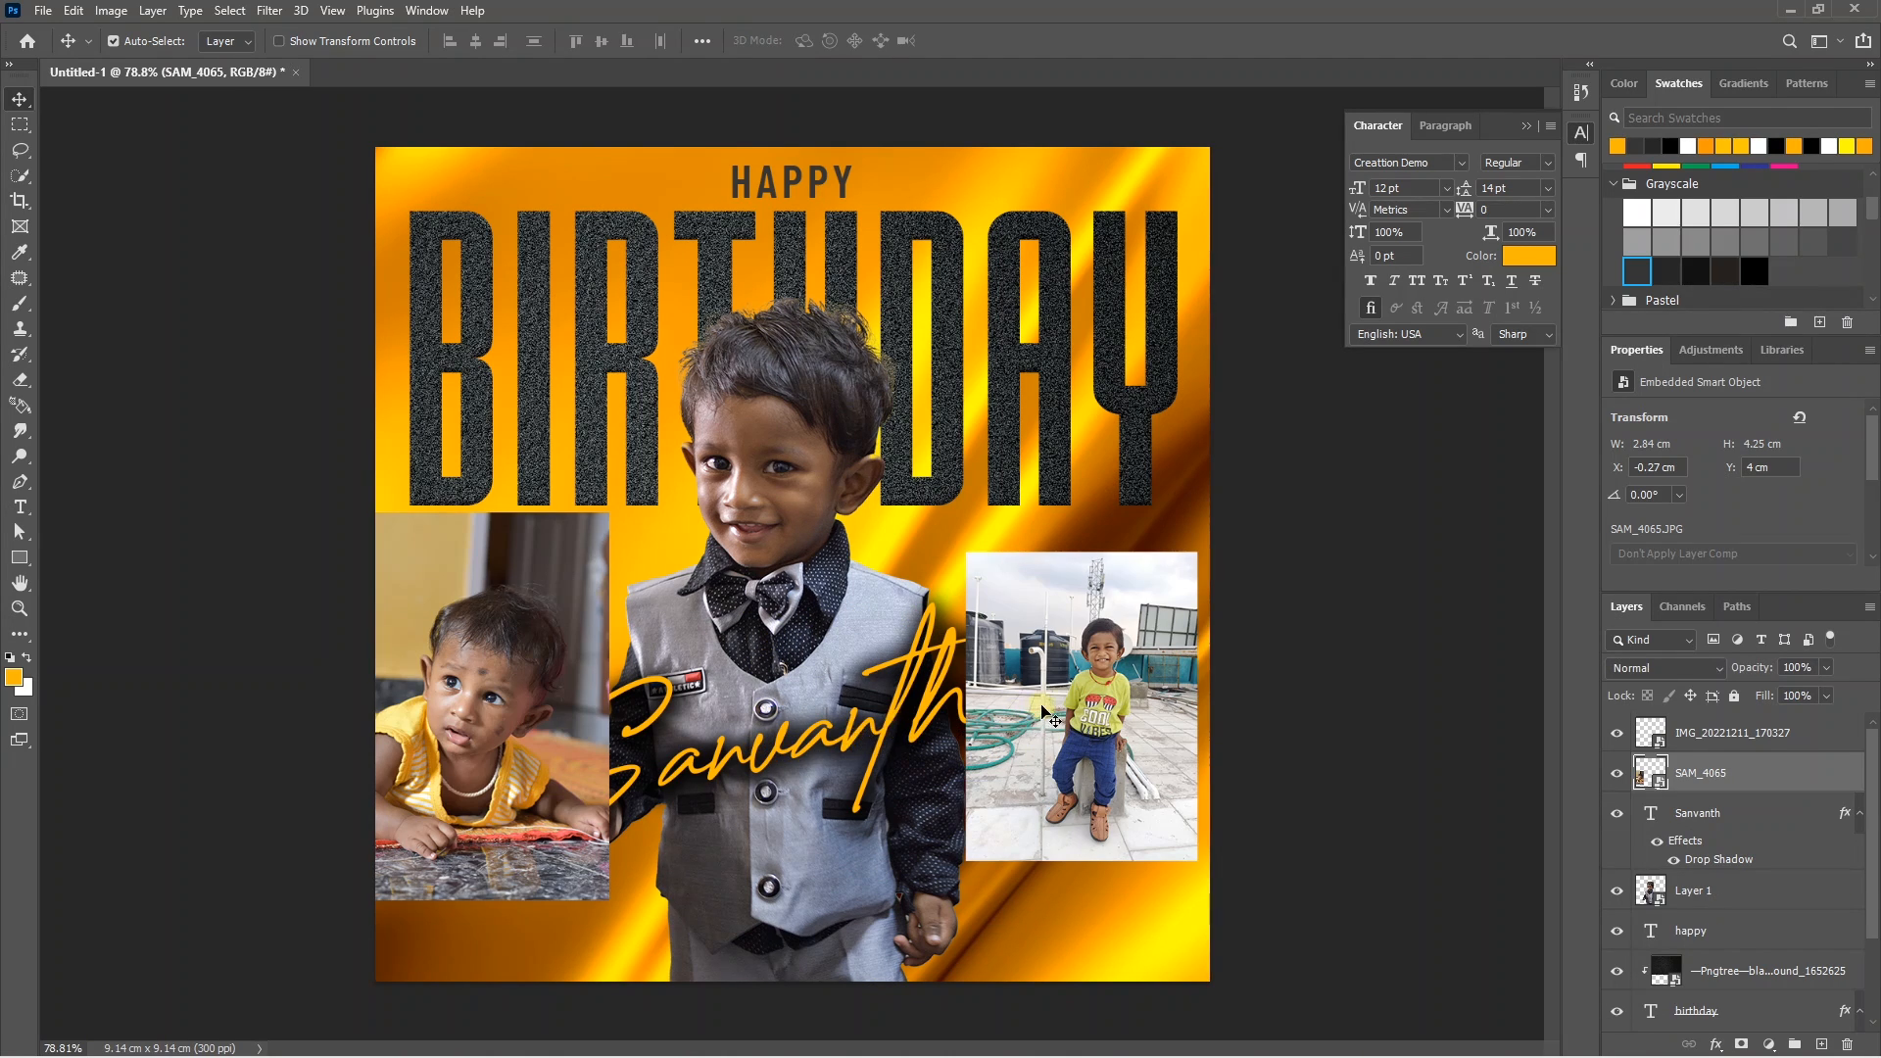
# Stack both small photos beneath the name layer and resize the rooftop photo to about 2.8 × 3.74 cm and the baby photo to 2.42 × 3.62 cm.
pyautogui.moveTo(1728, 774); pyautogui.dragTo(1722, 851)
pyautogui.moveTo(1724, 733); pyautogui.dragTo(1722, 807)
pyautogui.moveTo(1054, 737); pyautogui.dragTo(1043, 756)
pyautogui.hotkey('ctrl', 't')
pyautogui.moveTo(1188, 569); pyautogui.dragTo(1198, 610)
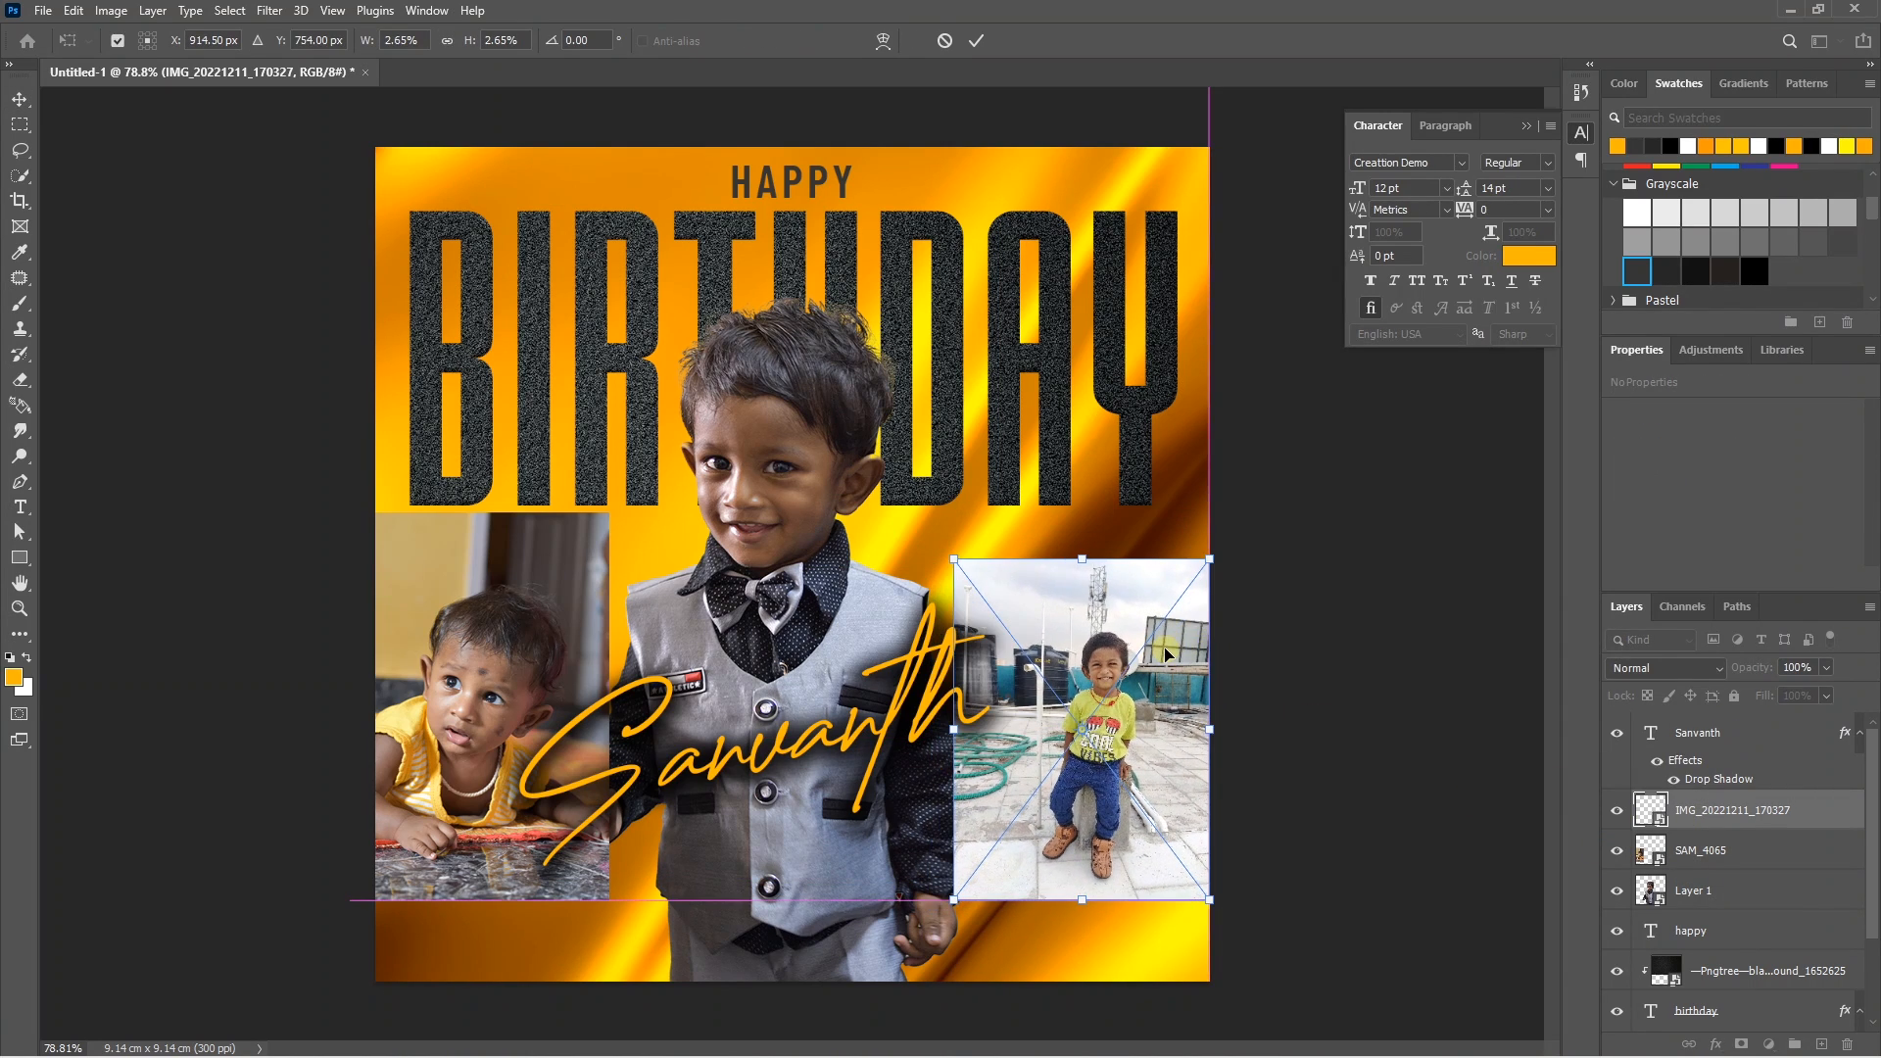
pyautogui.press('Return')
pyautogui.click(436, 720)
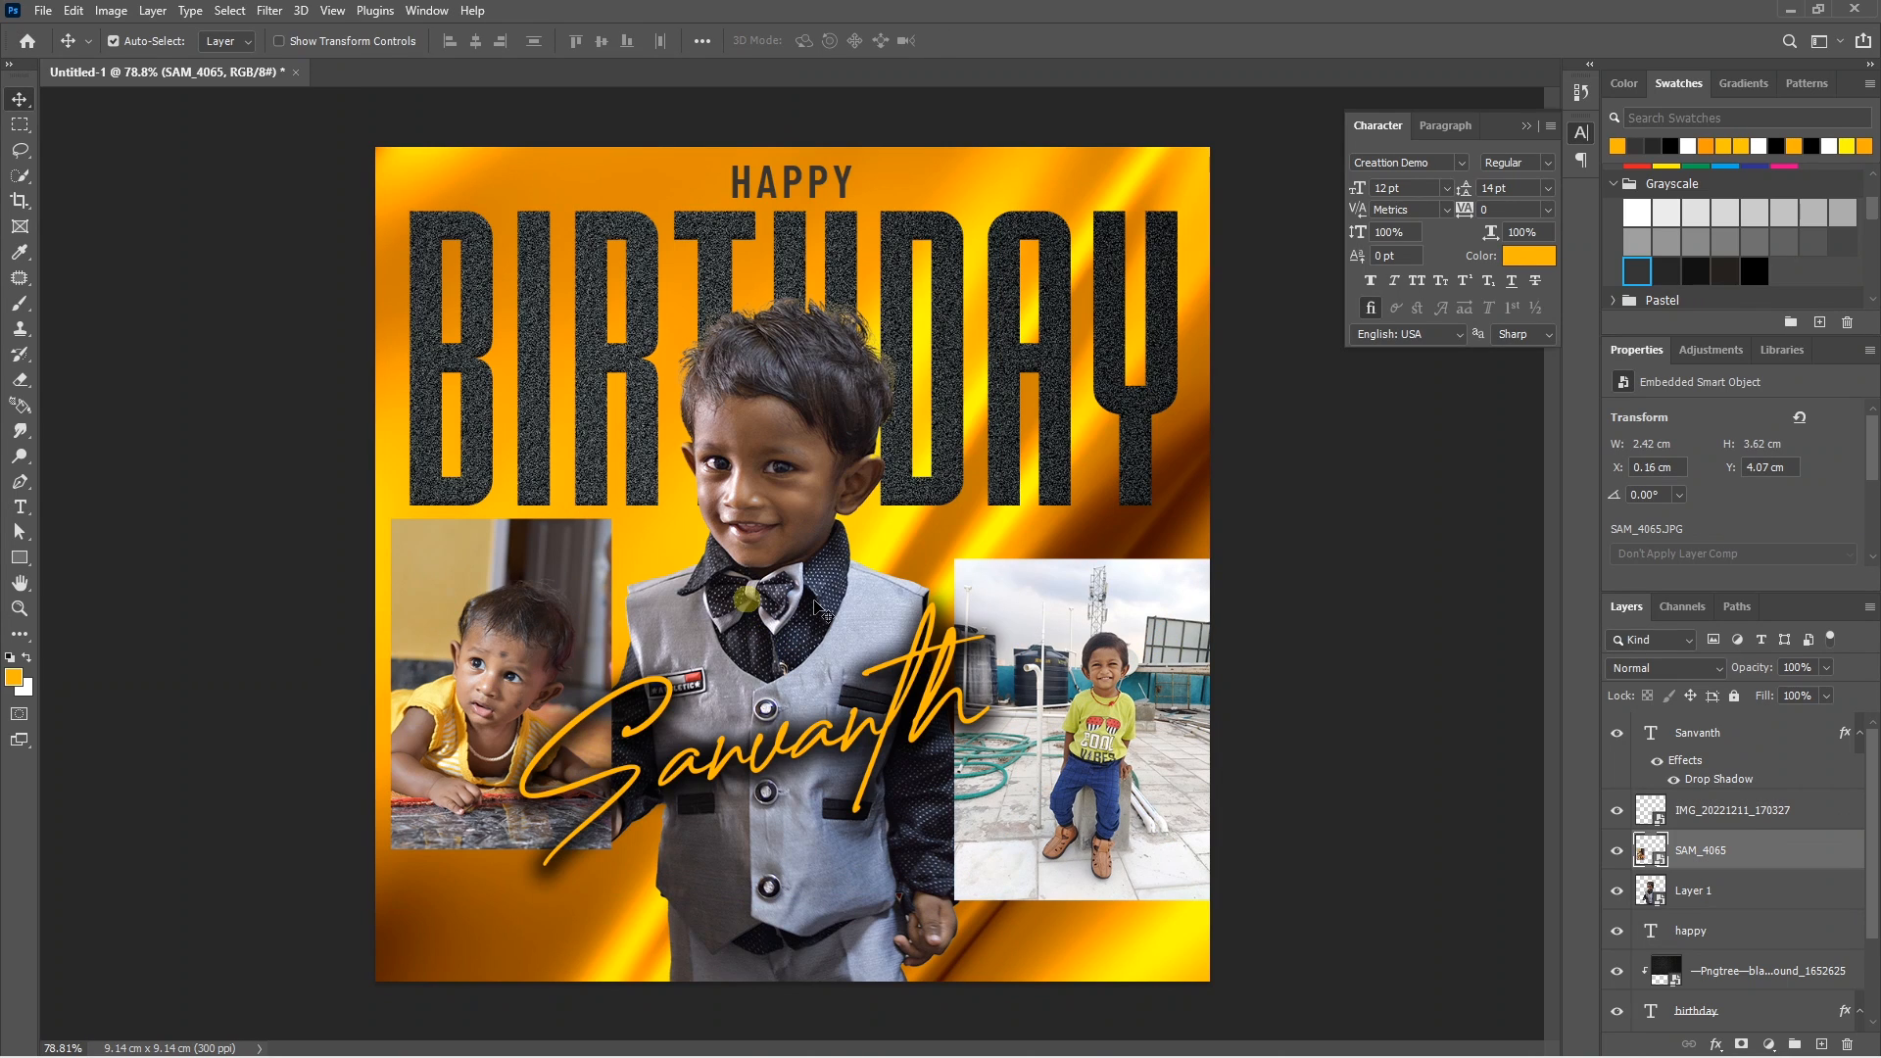
# Add a layer mask to each of the two small photos and set both layers to the Soft Light blend mode.
pyautogui.click(1740, 1047)
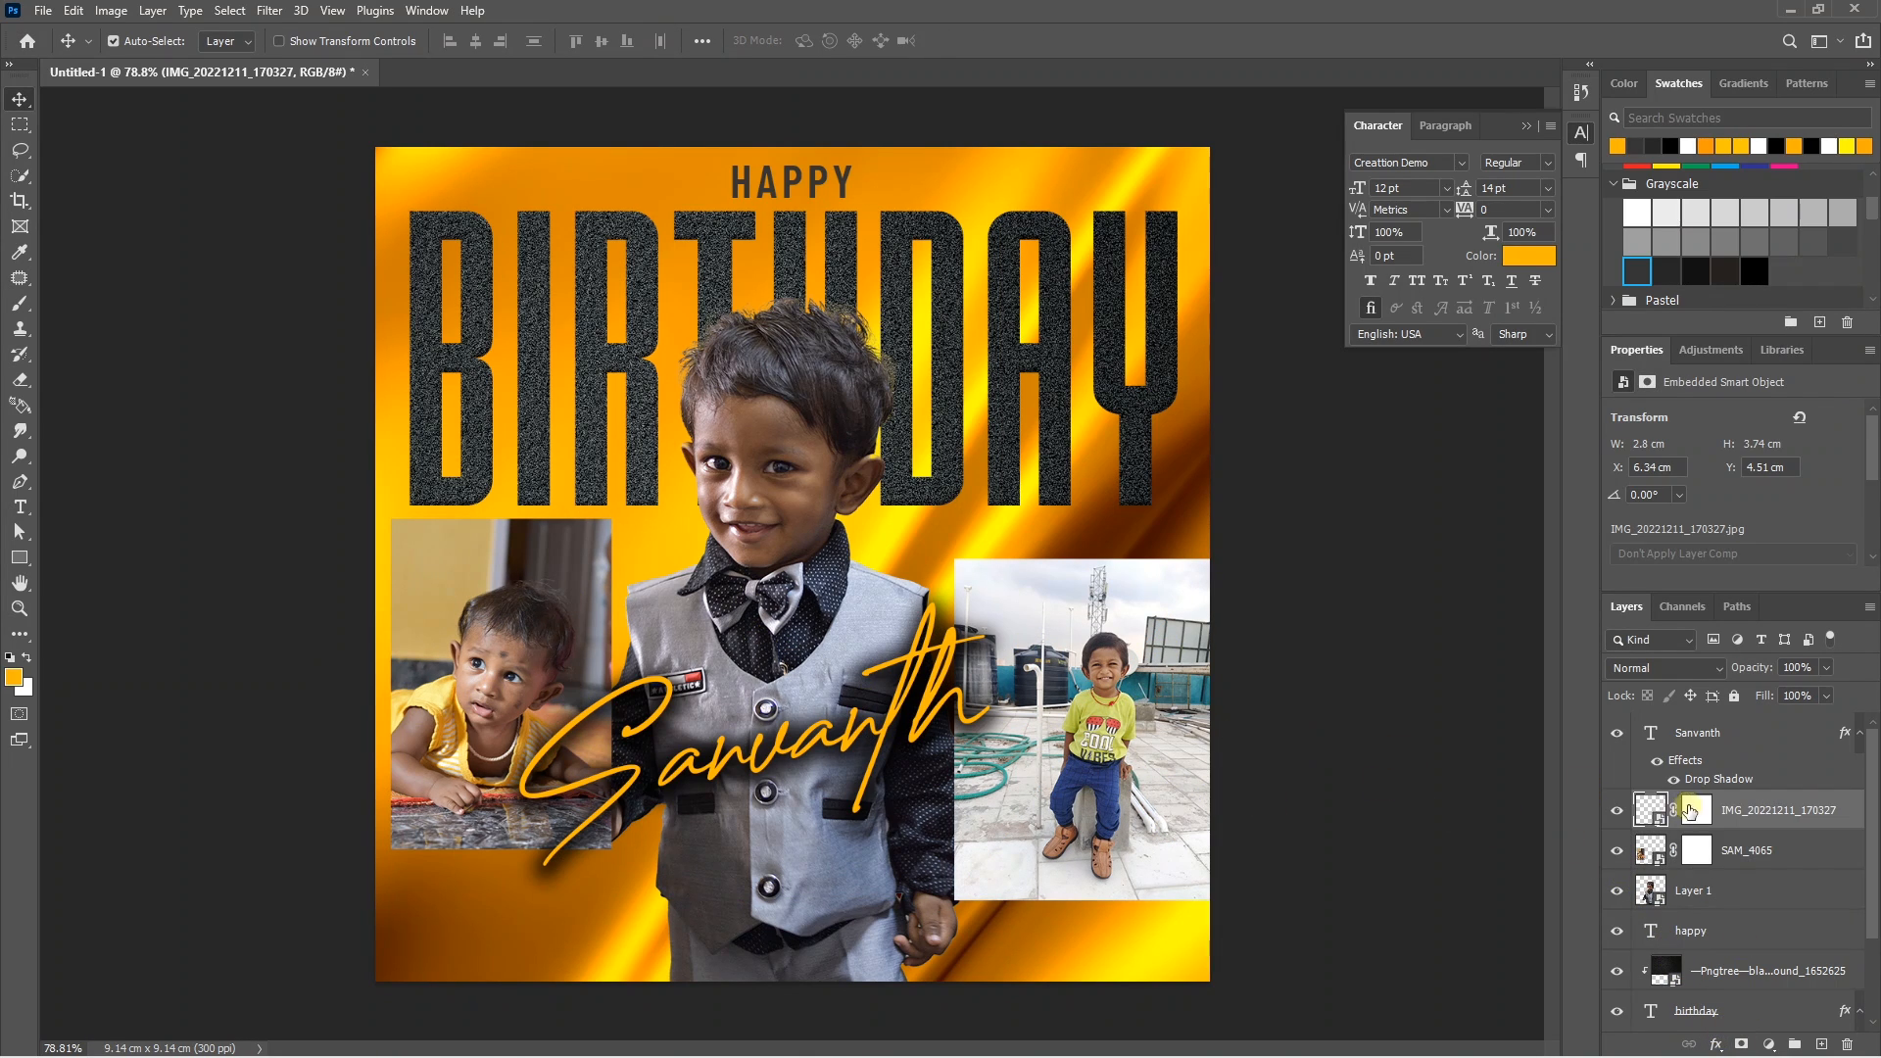
pyautogui.keyDown('shift'); pyautogui.click(1740, 853); pyautogui.keyUp('shift')
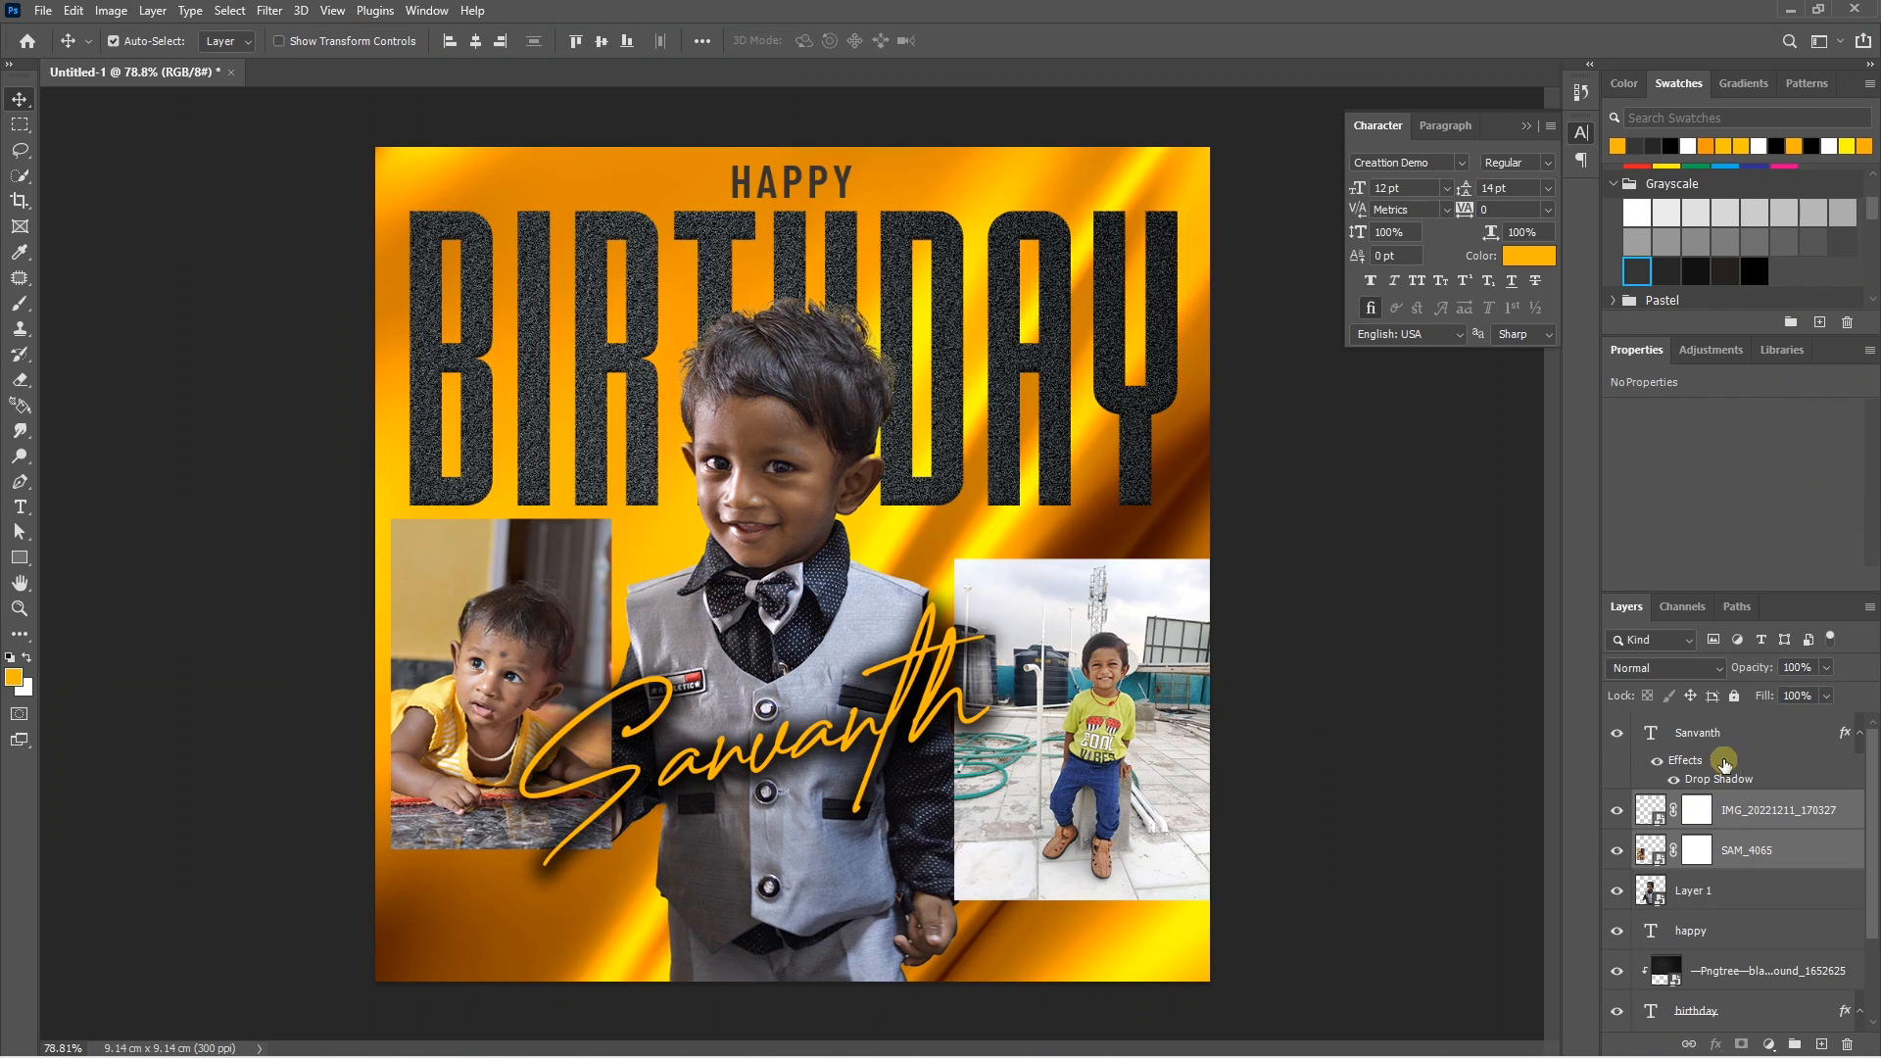
pyautogui.click(1679, 671)
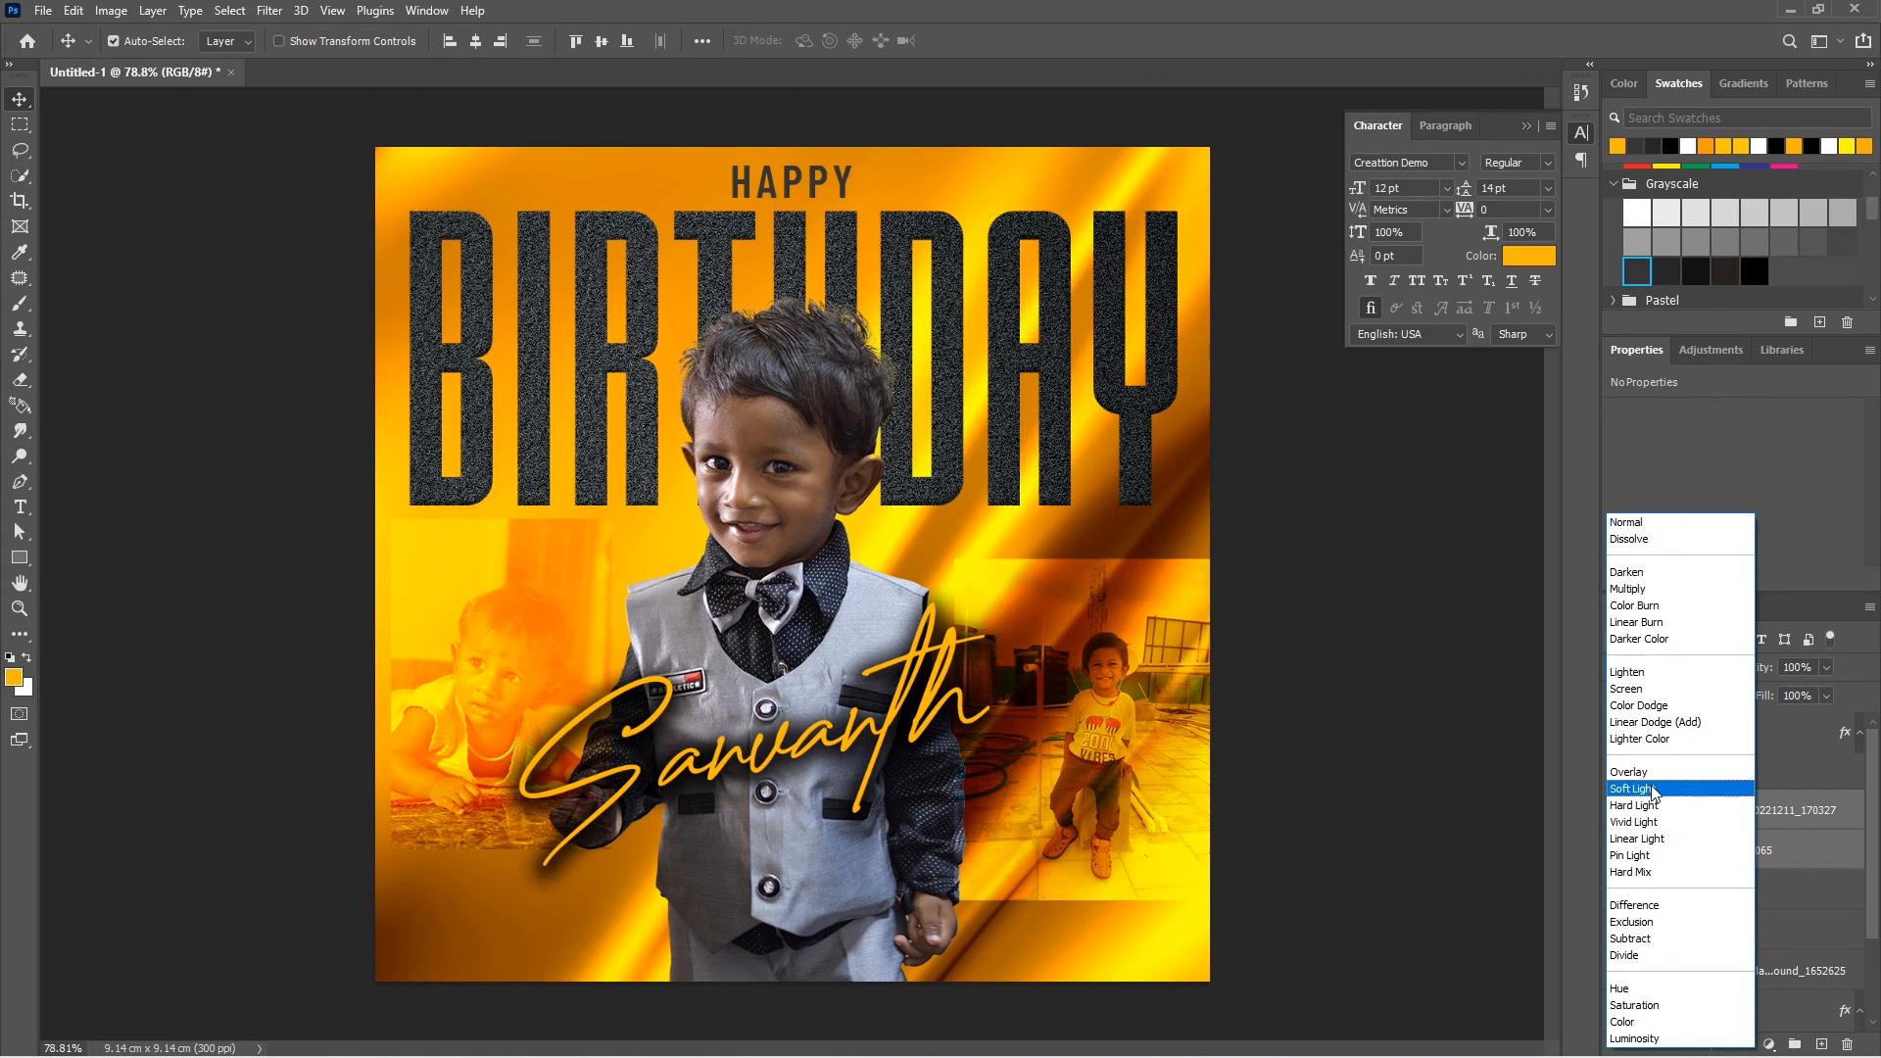
pyautogui.click(1654, 789)
pyautogui.click(1302, 771)
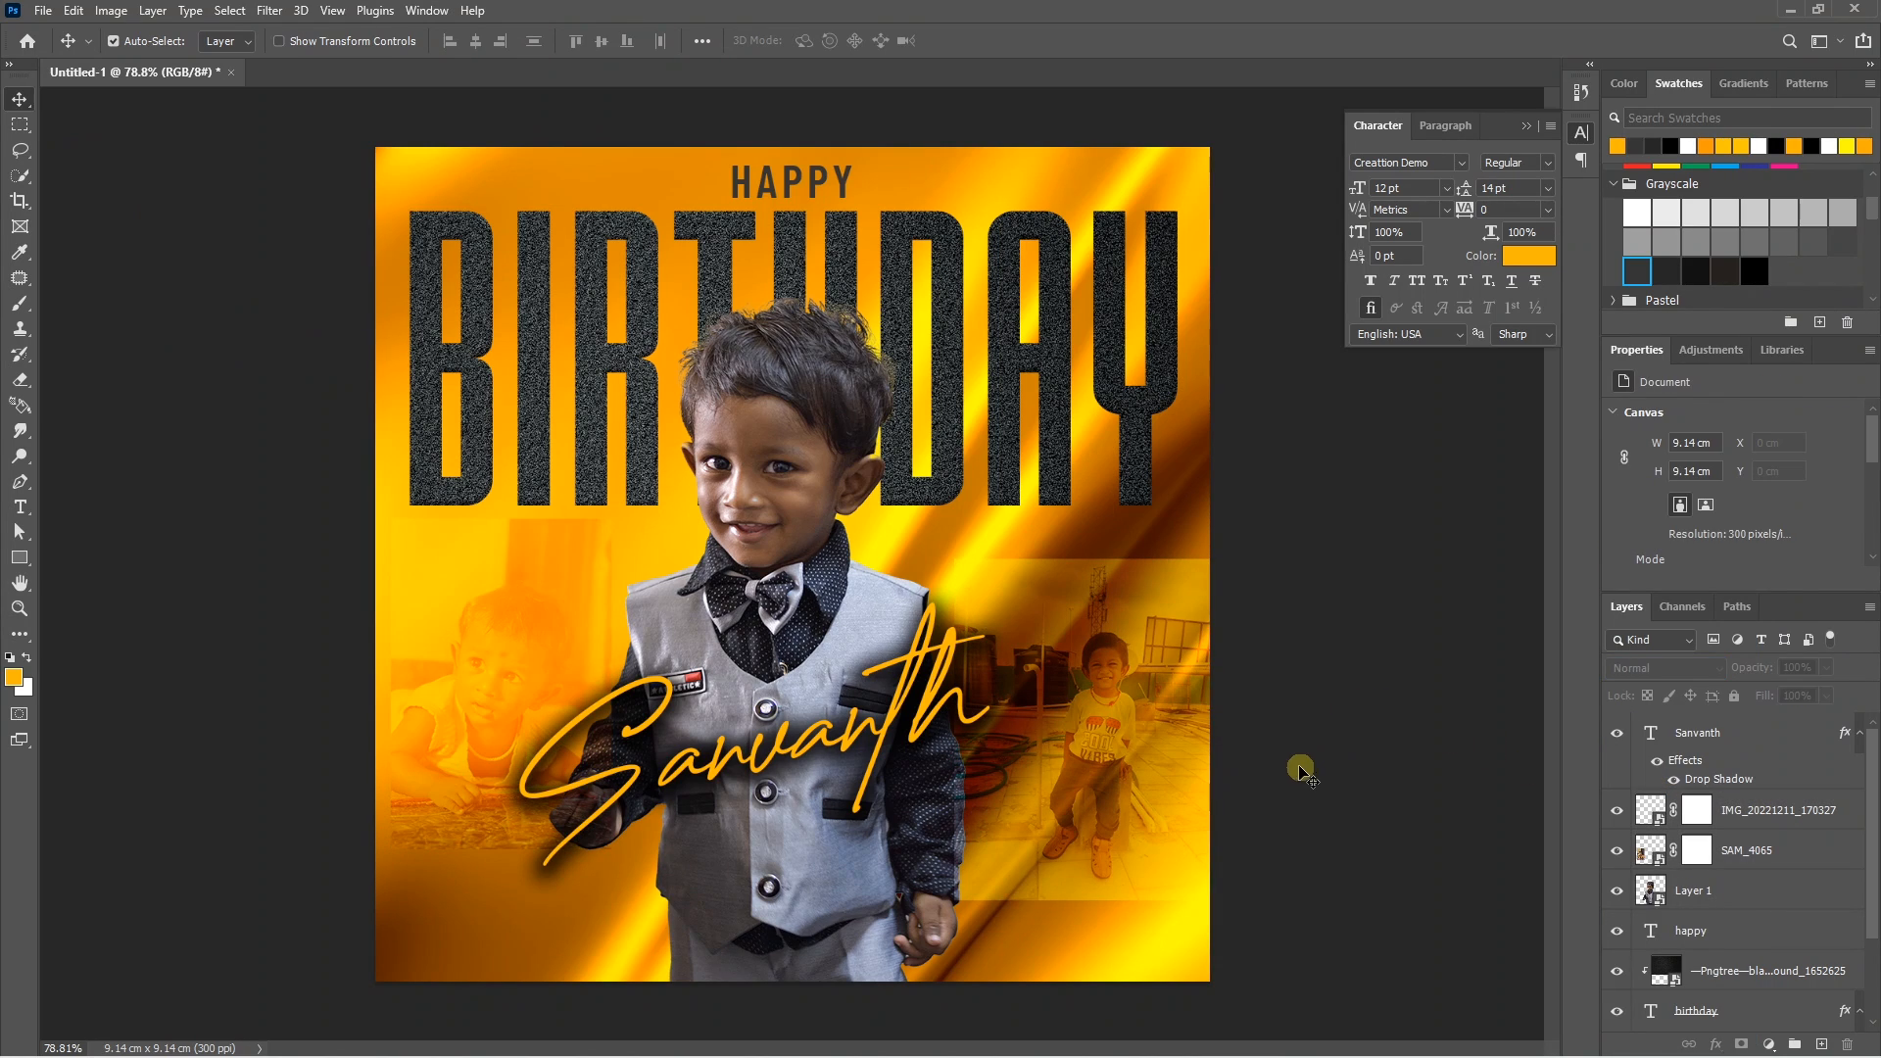
# Fade the edges of the rooftop photo by painting black on its layer mask with a soft 200 px brush.
pyautogui.click(1710, 860)
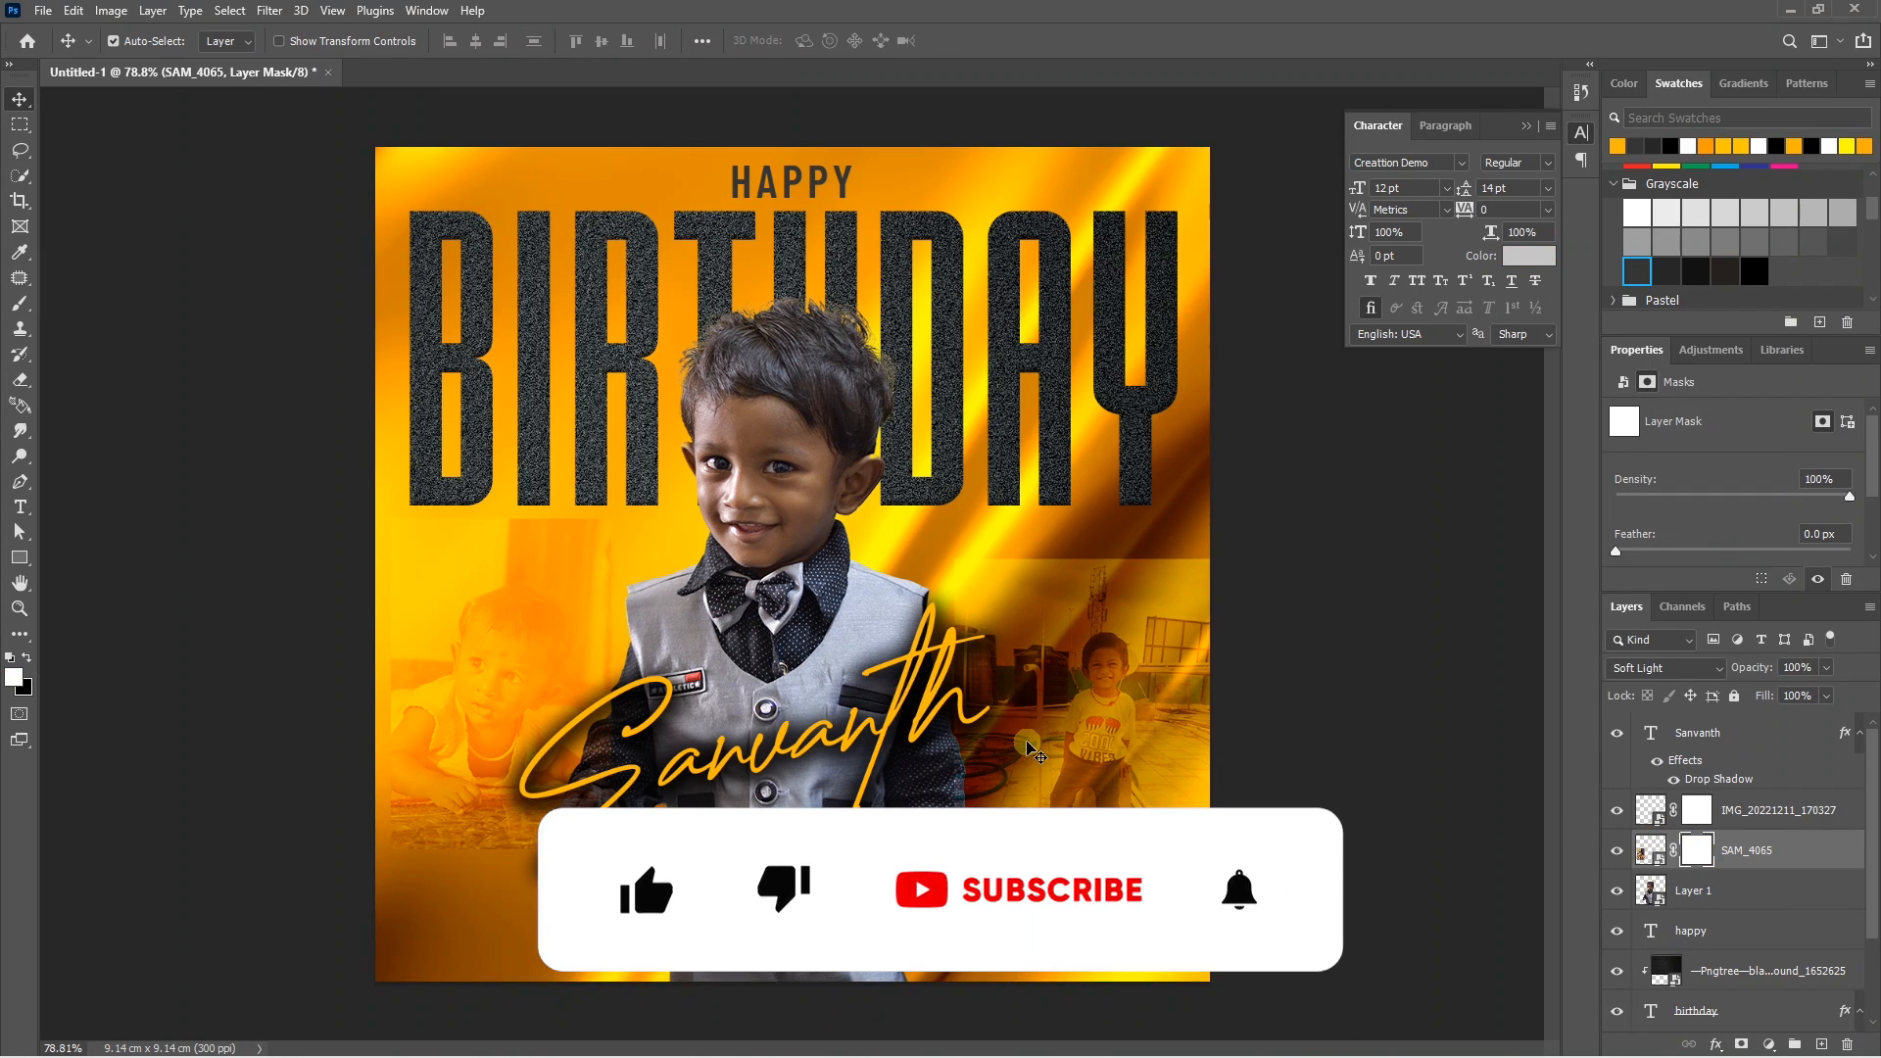
pyautogui.press('b')
pyautogui.click(24, 659)
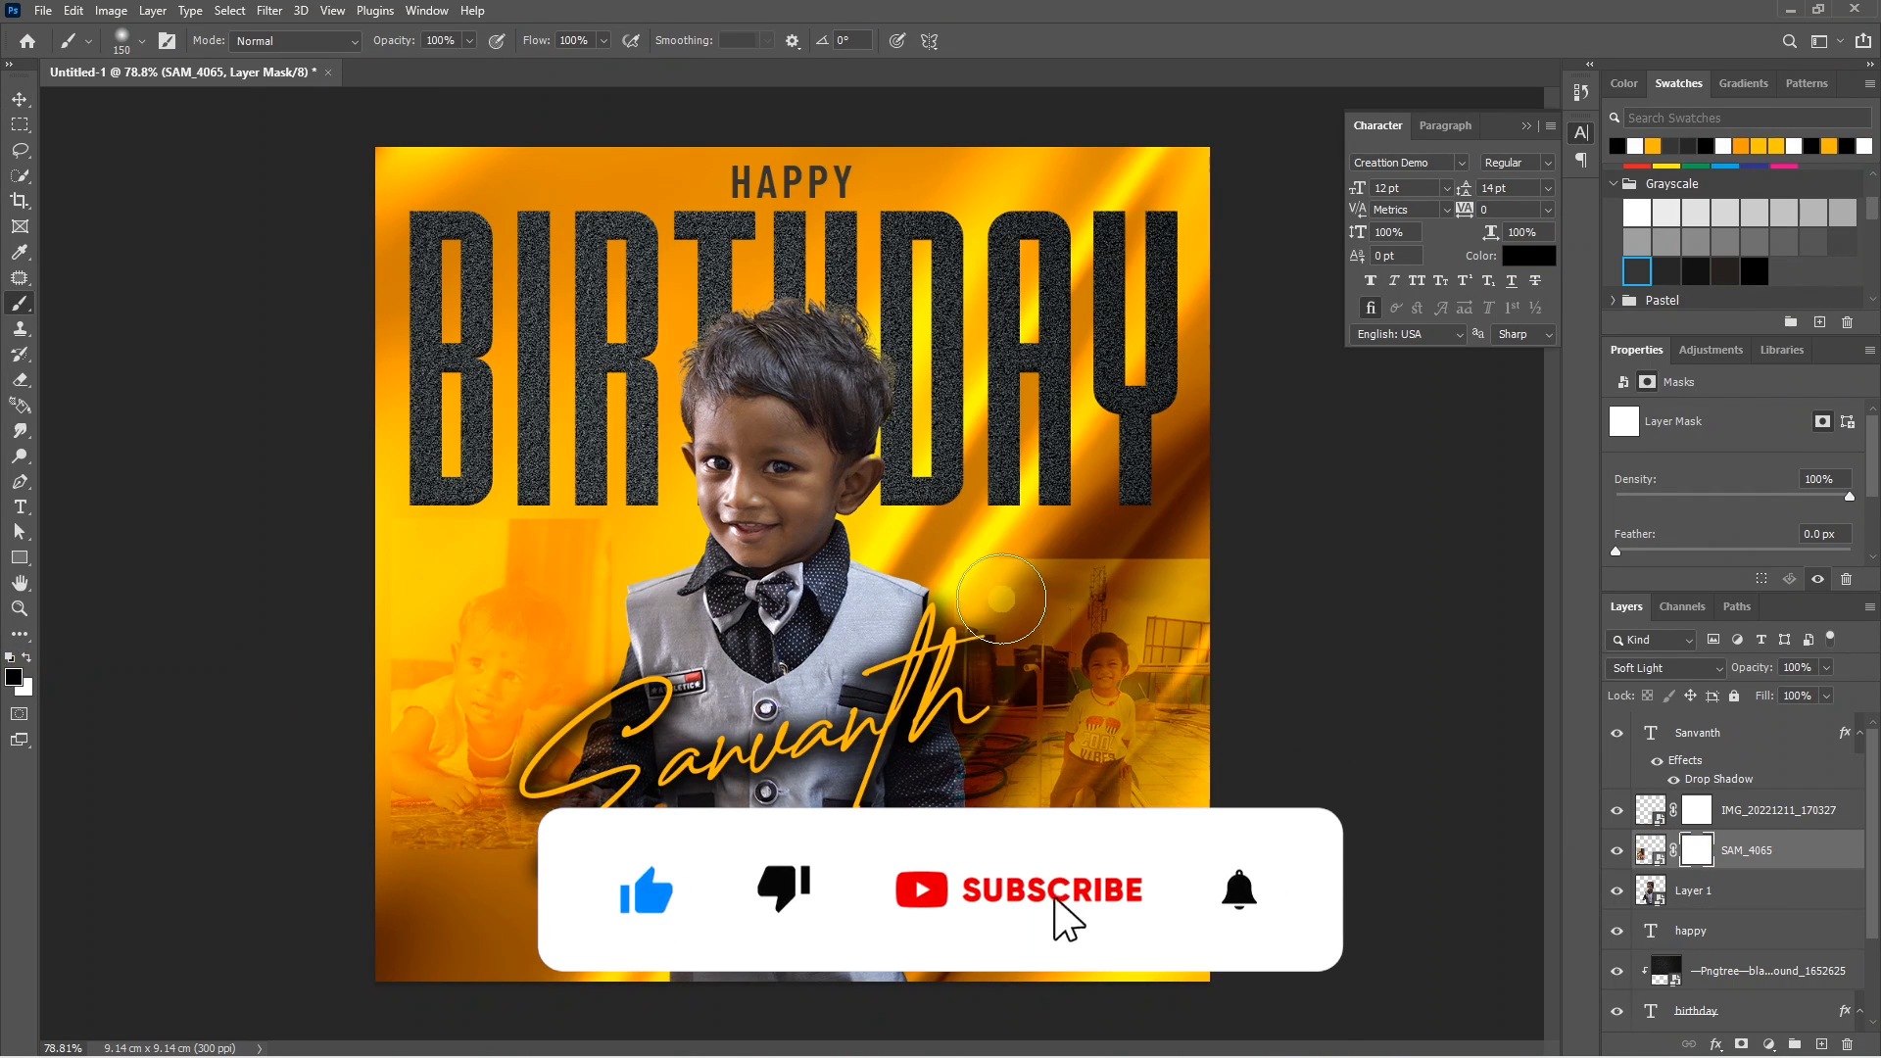
pyautogui.press(']')
pyautogui.press(']')
pyautogui.moveTo(905, 596); pyautogui.dragTo(1081, 543)
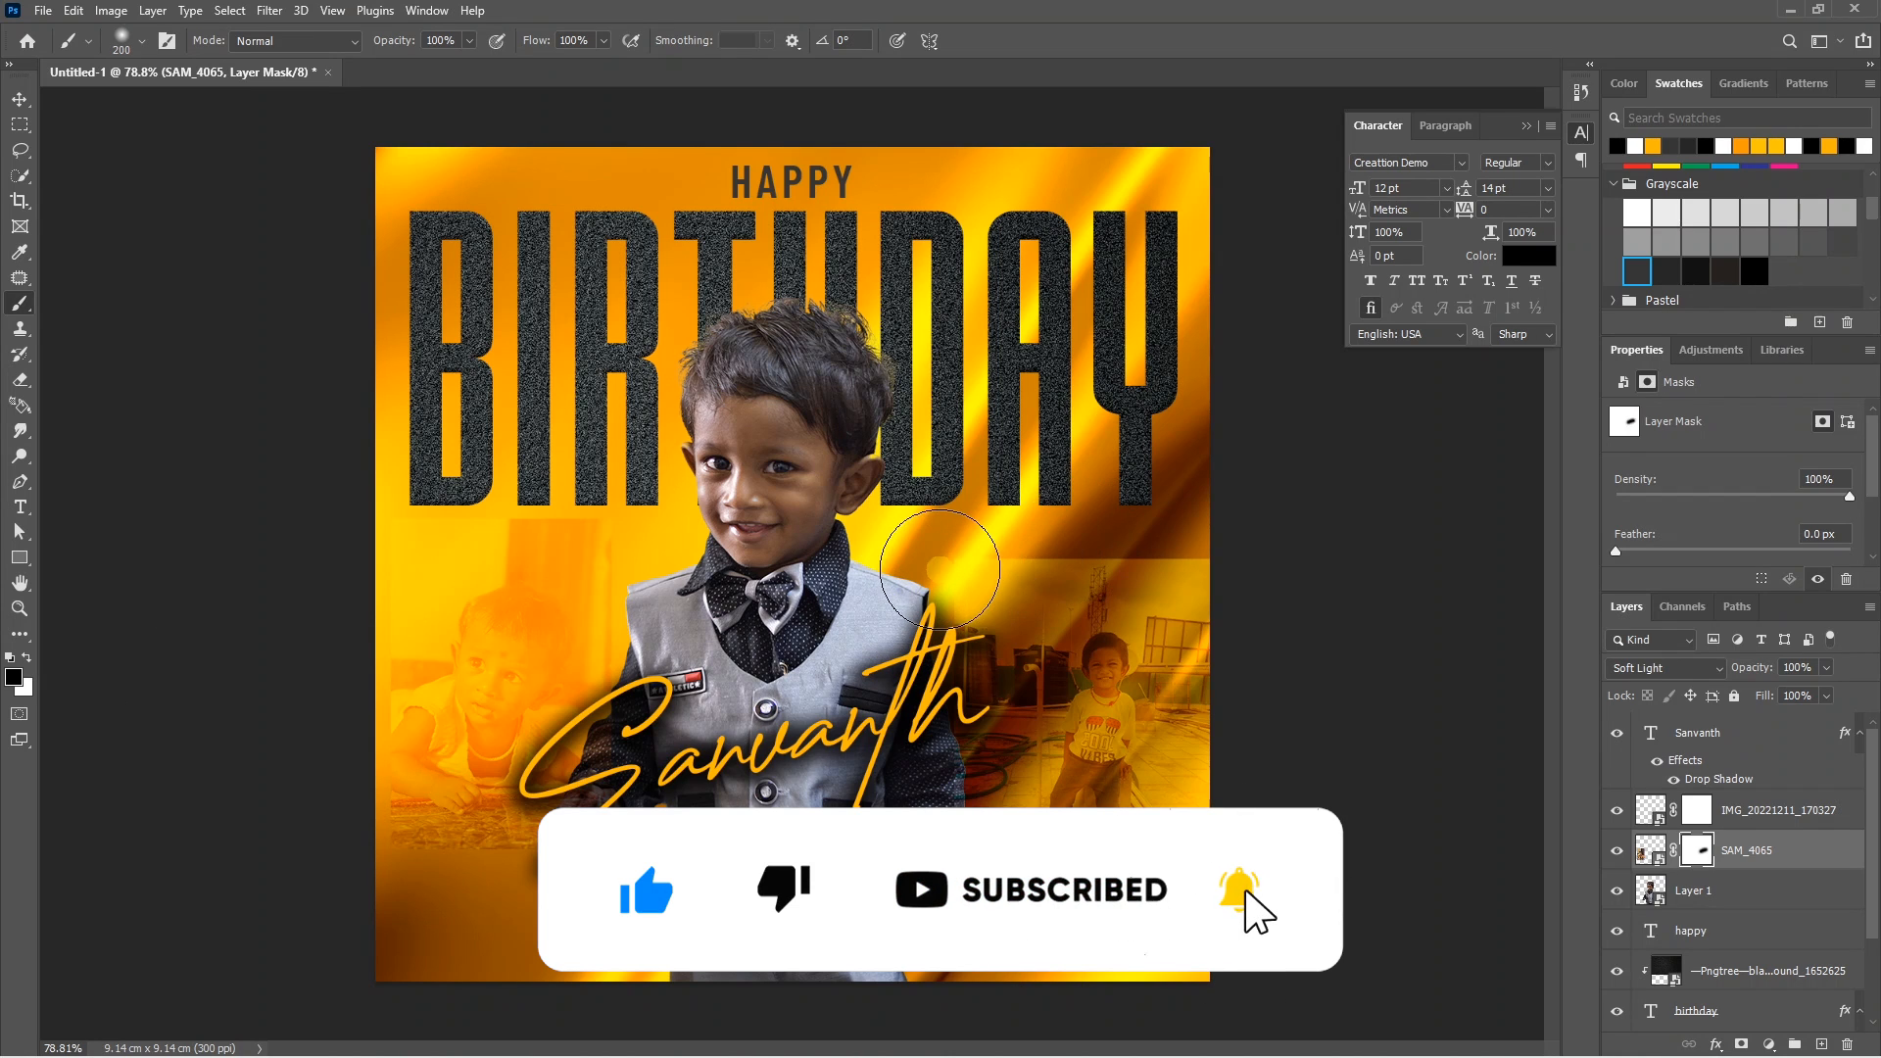
pyautogui.hotkey('alt', ']')
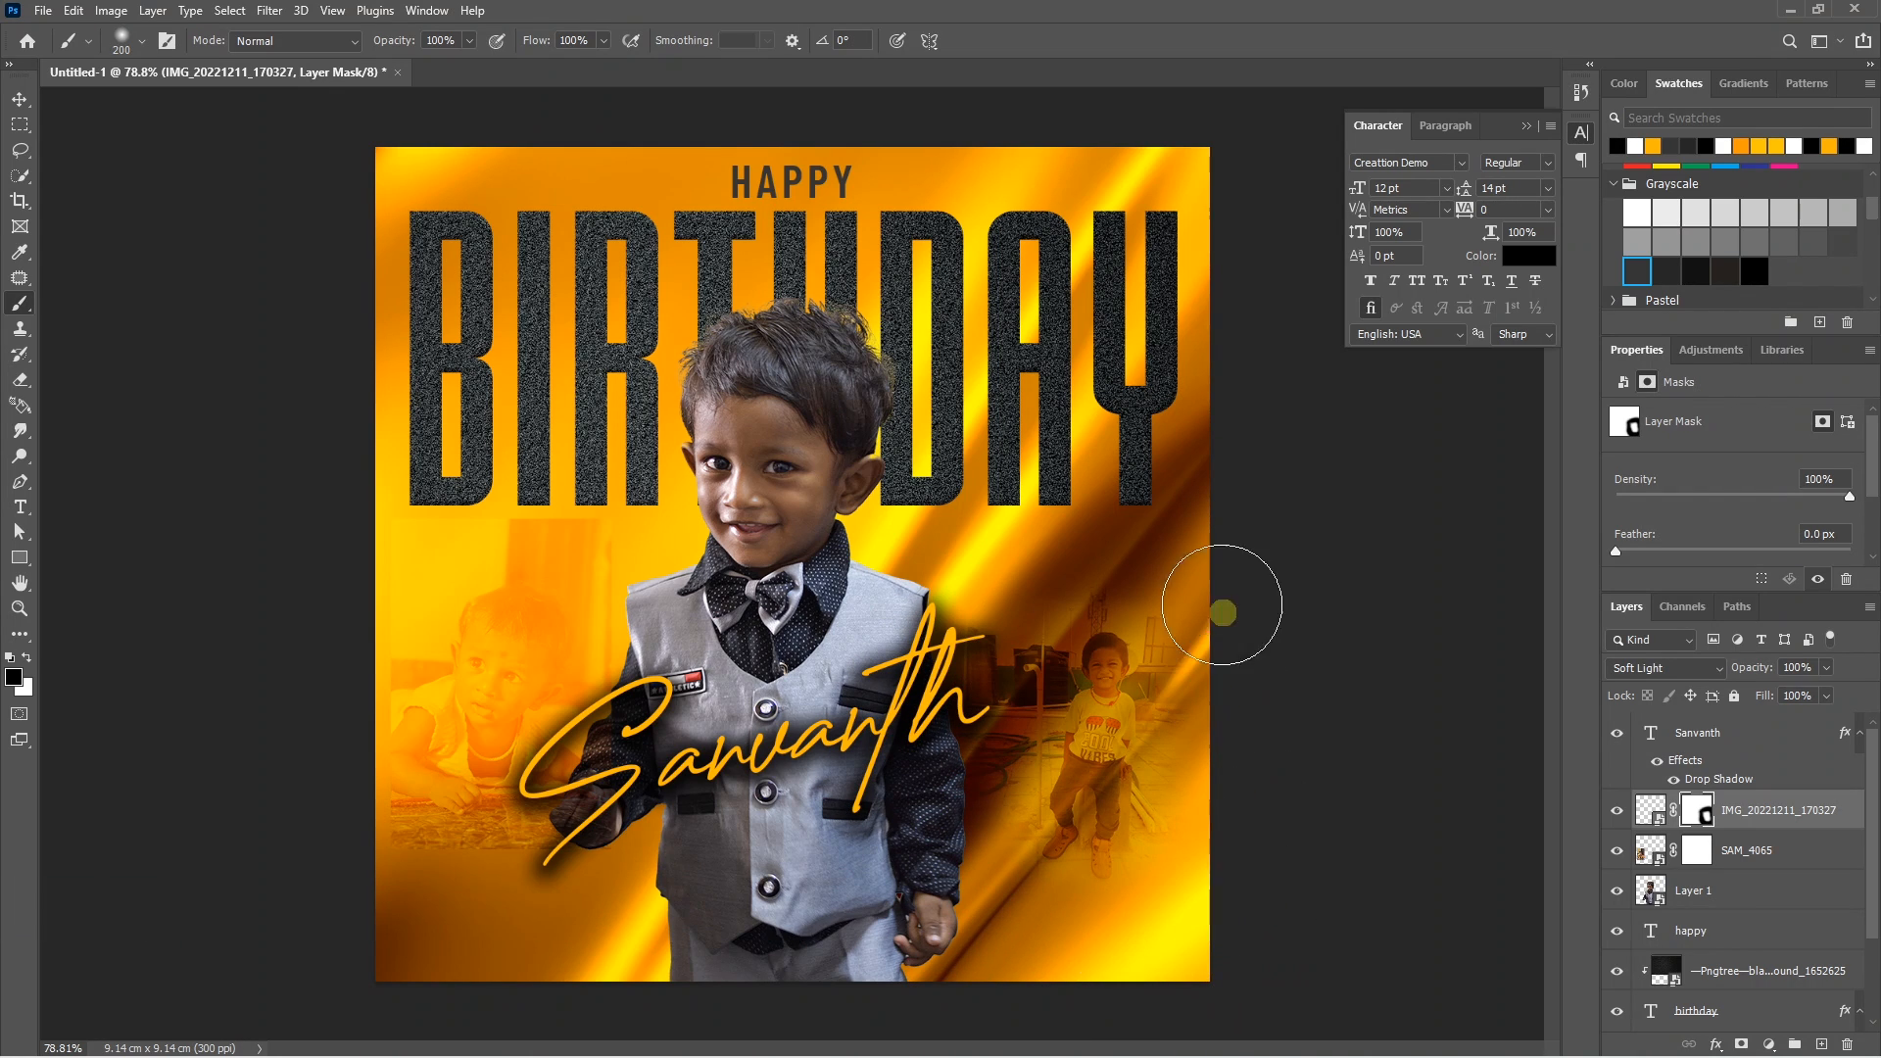
# Fade the outer edges of the baby photo by painting black on its layer mask.
pyautogui.click(1695, 850)
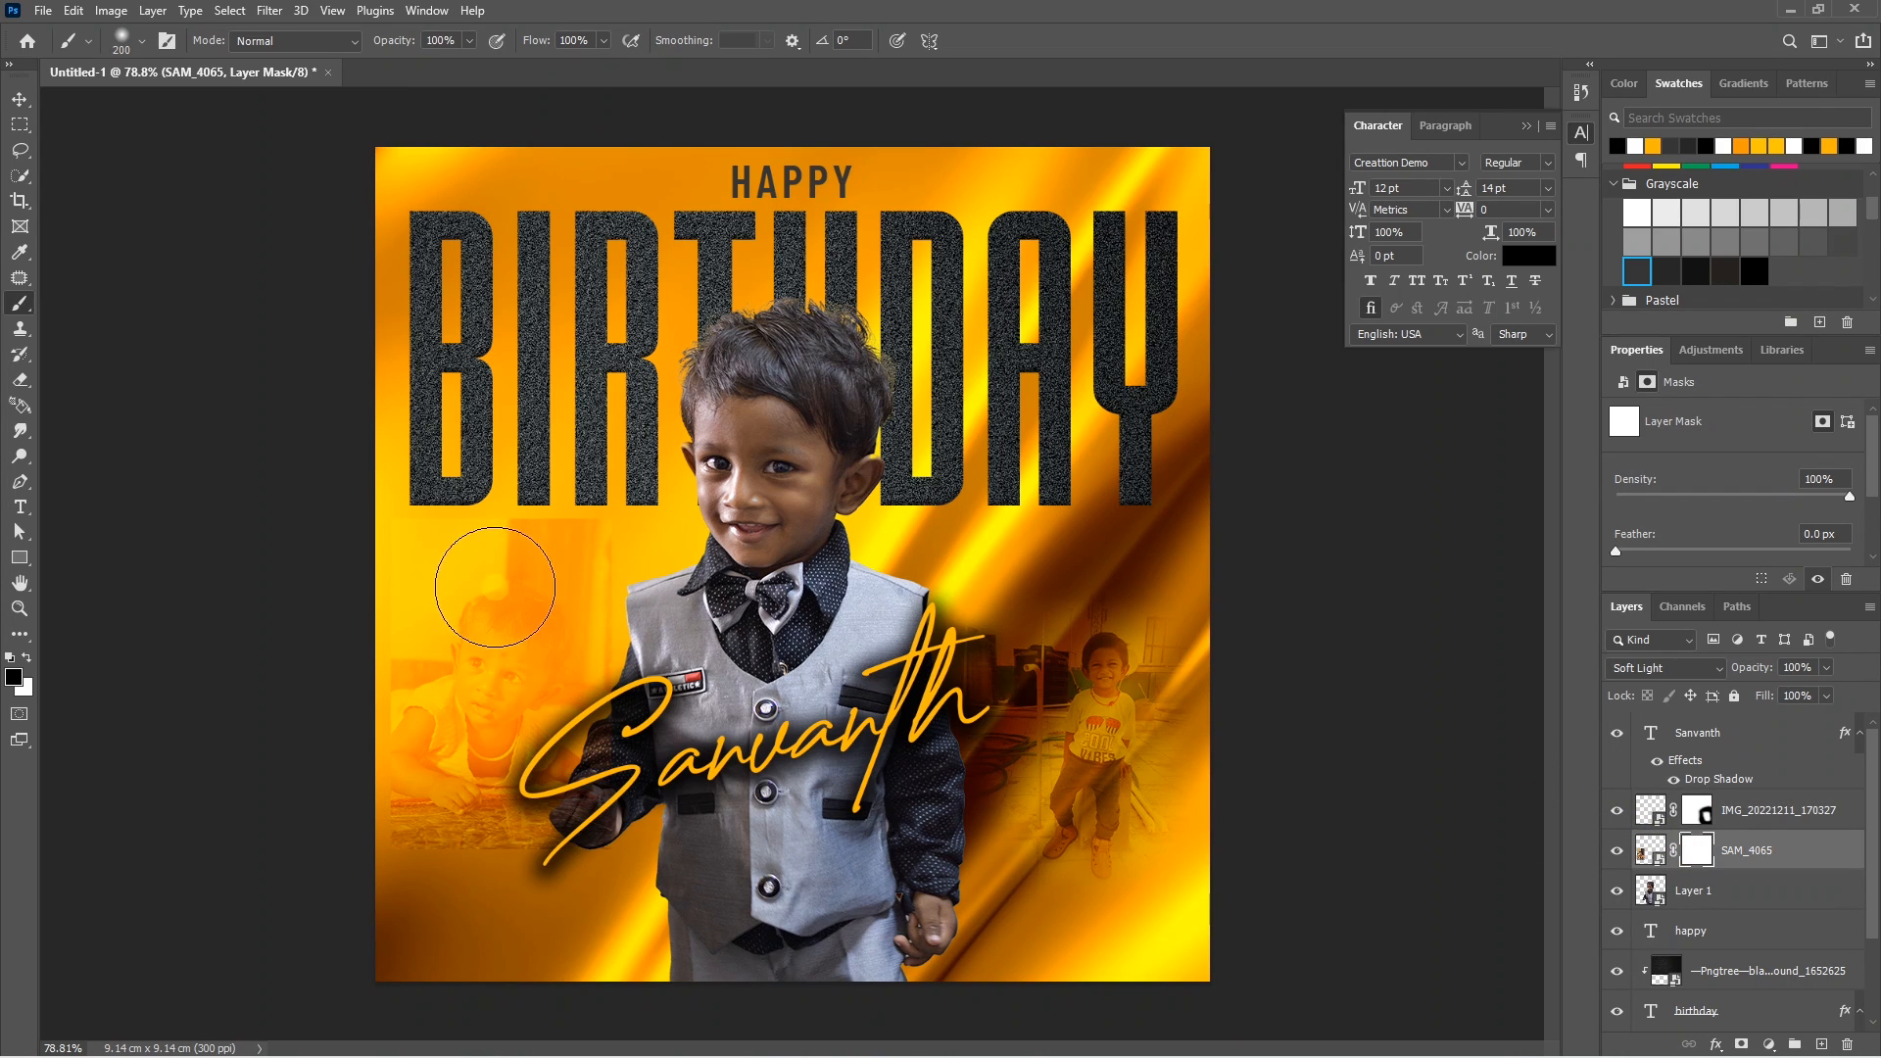
pyautogui.moveTo(386, 504)
pyautogui.mouseDown()
pyautogui.moveTo(679, 493)
pyautogui.moveTo(443, 464)
pyautogui.moveTo(683, 523)
pyautogui.moveTo(649, 502)
pyautogui.moveTo(672, 716)
pyautogui.moveTo(669, 613)
pyautogui.moveTo(600, 592)
pyautogui.mouseUp()
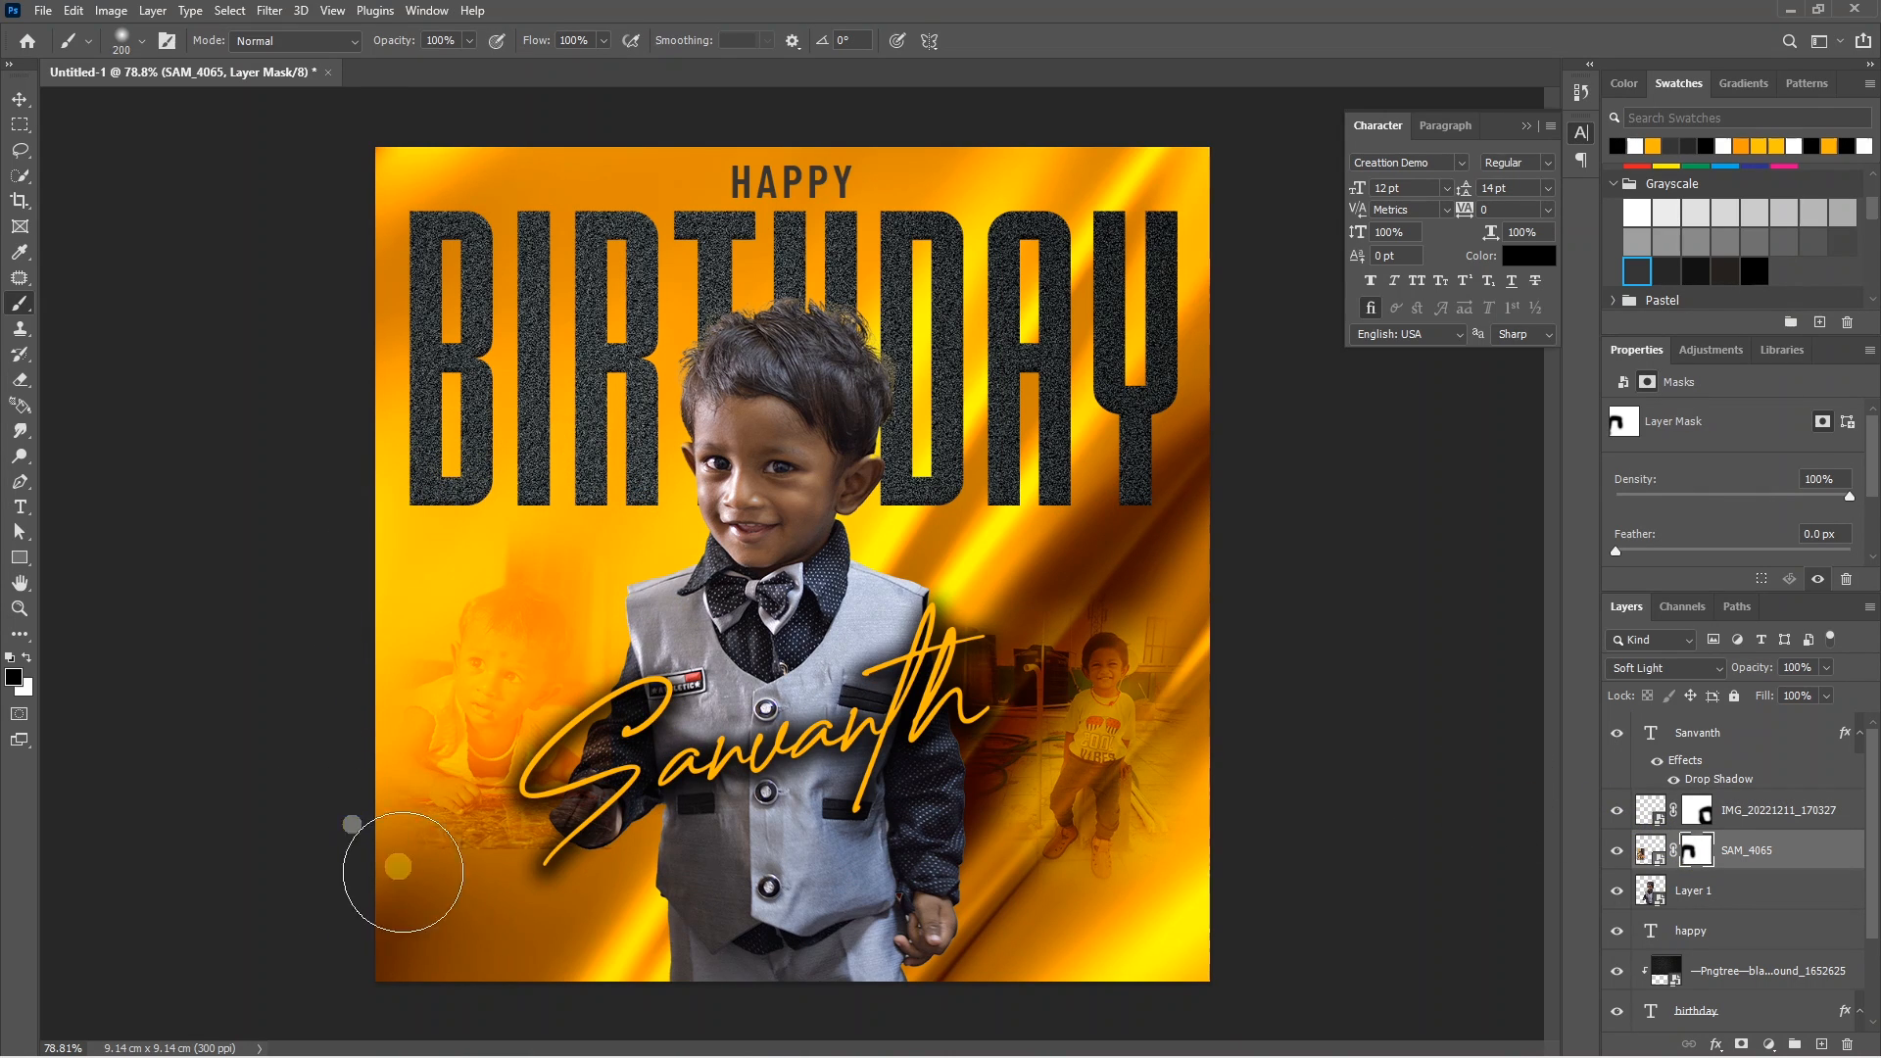
pyautogui.press('v')
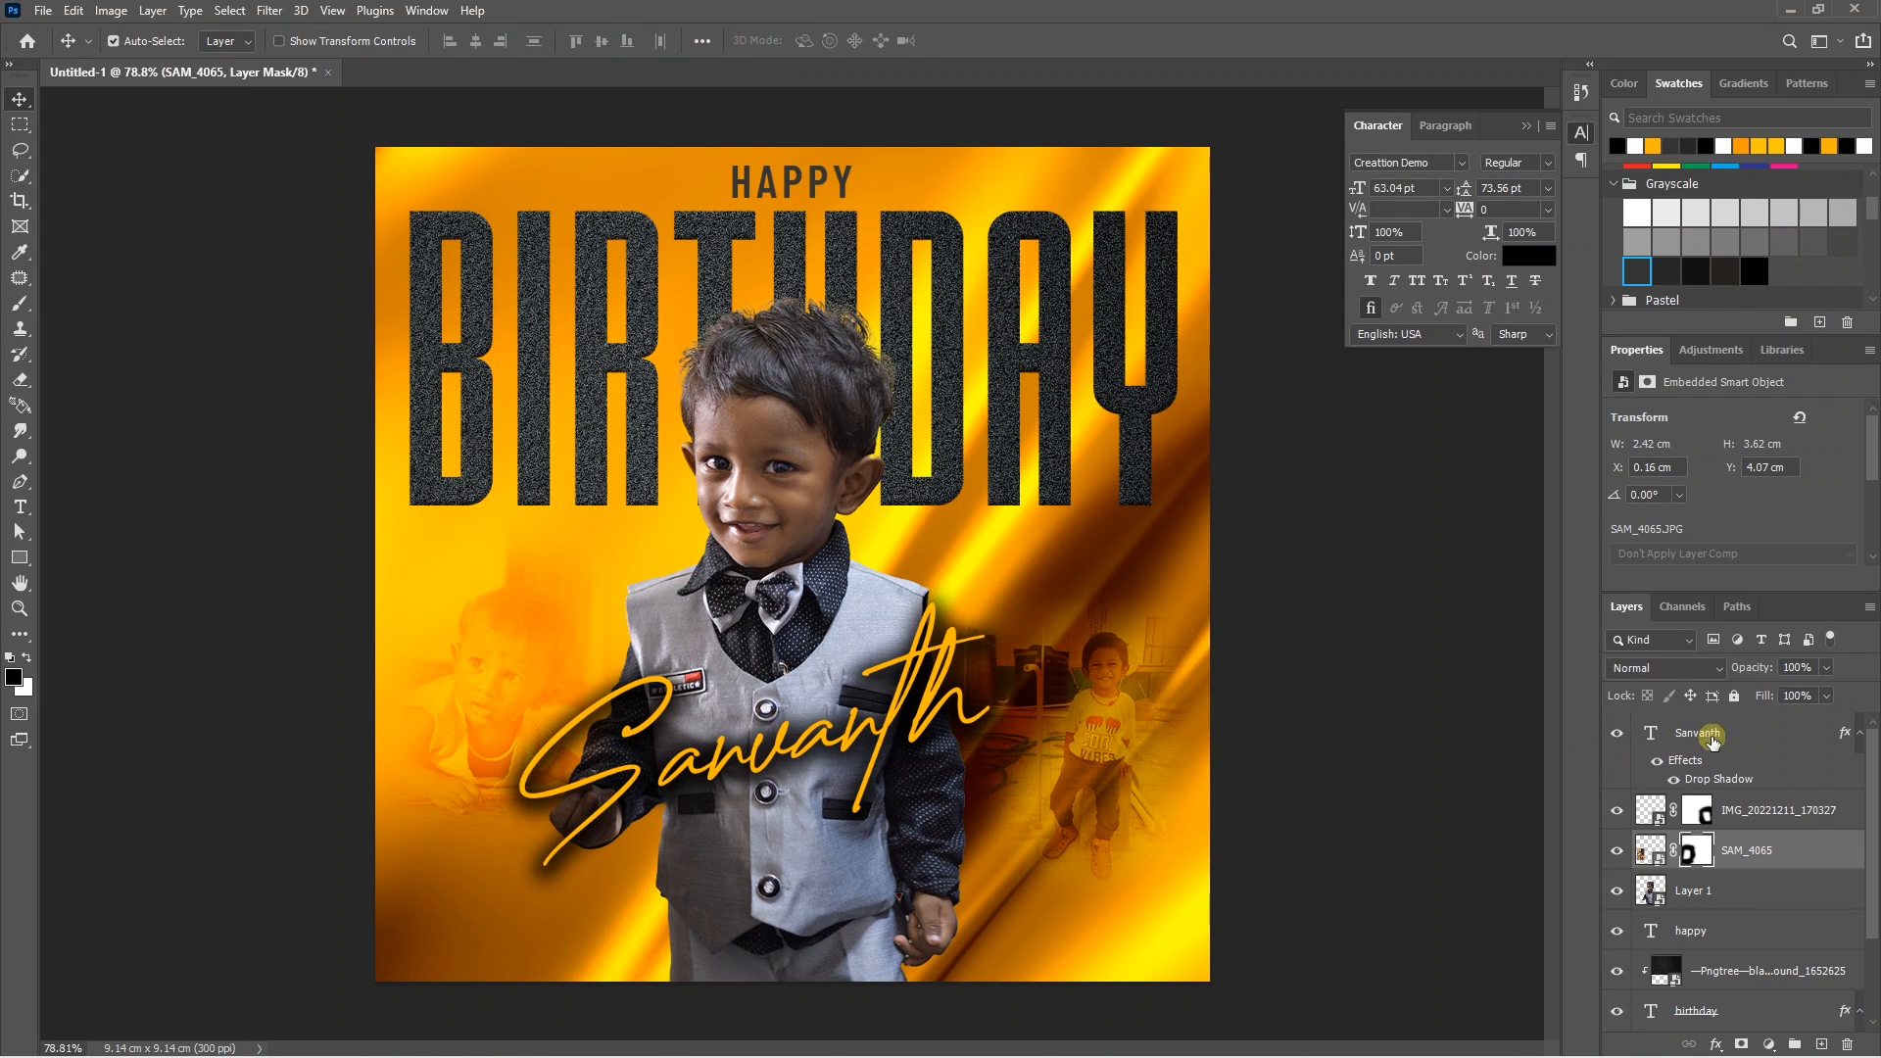
# Add an orange solid-colour fill layer above the script name and set its blend mode to Linear Dodge (Add).
pyautogui.click(1713, 742)
pyautogui.click(1769, 1046)
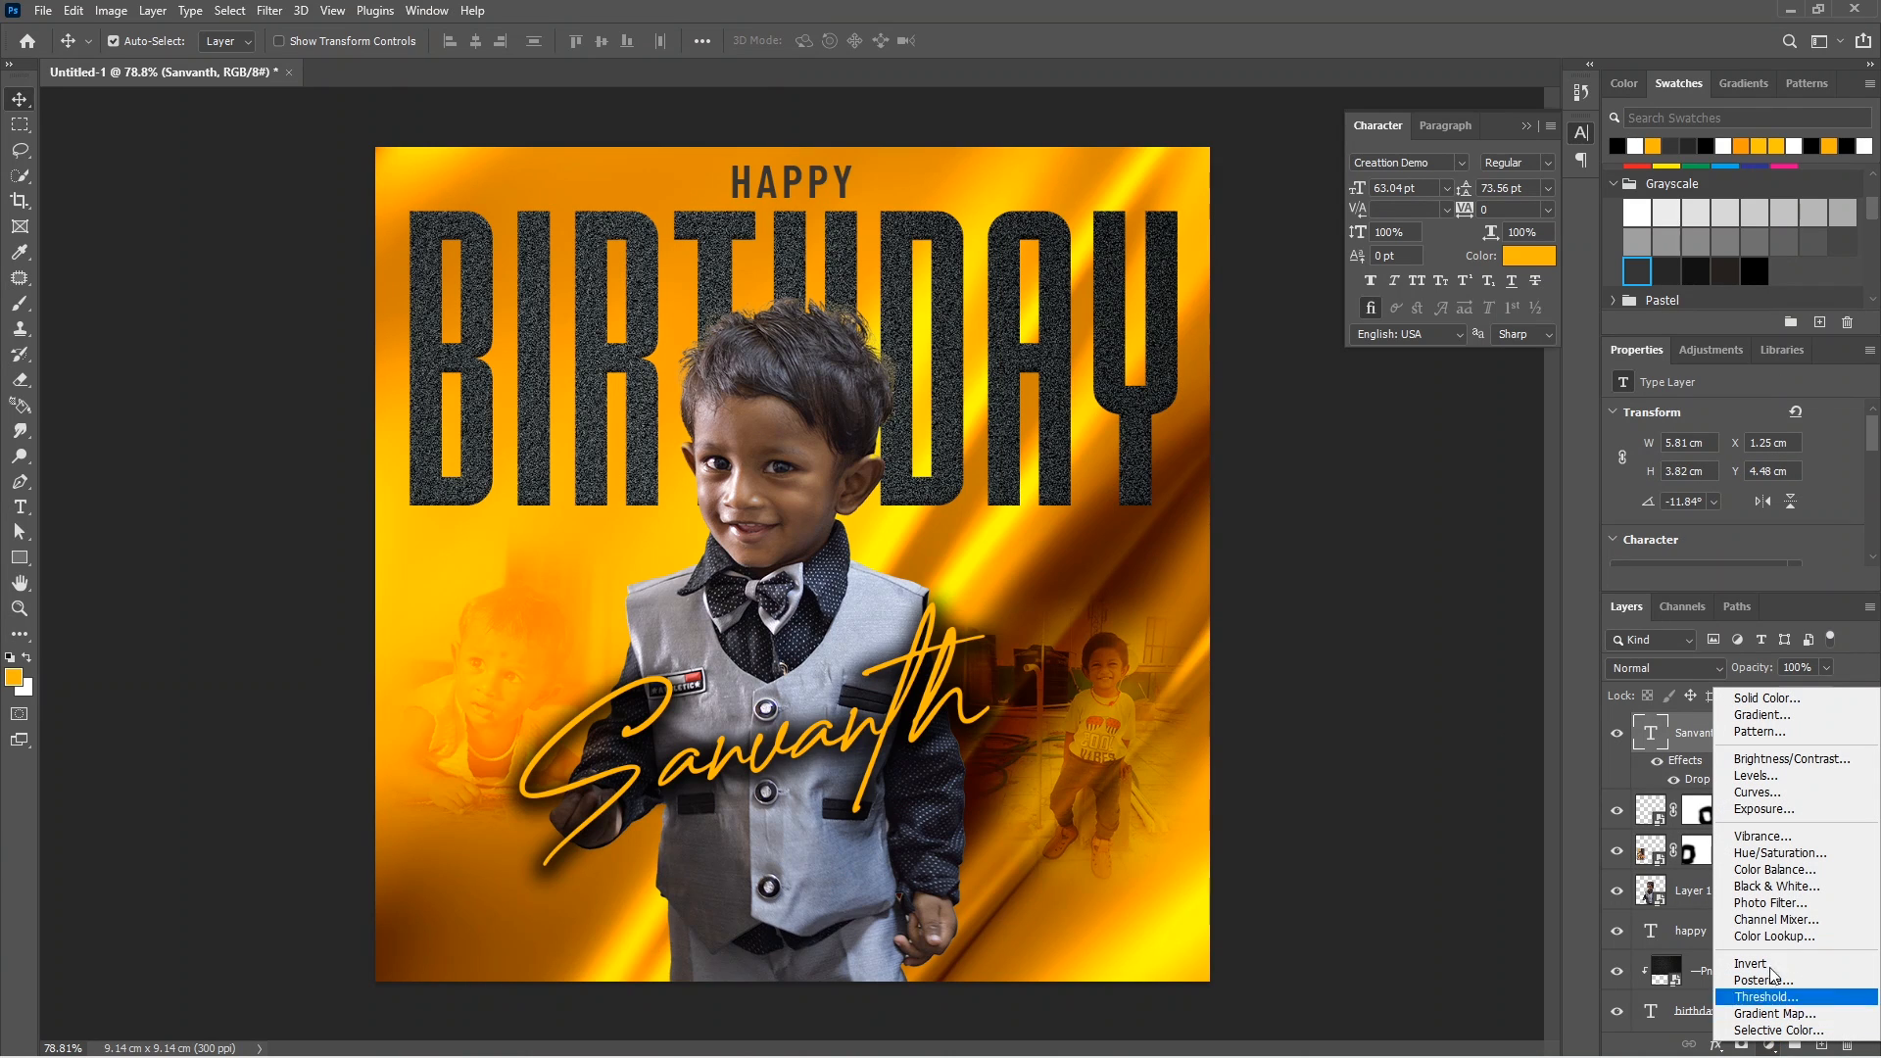
pyautogui.click(1767, 698)
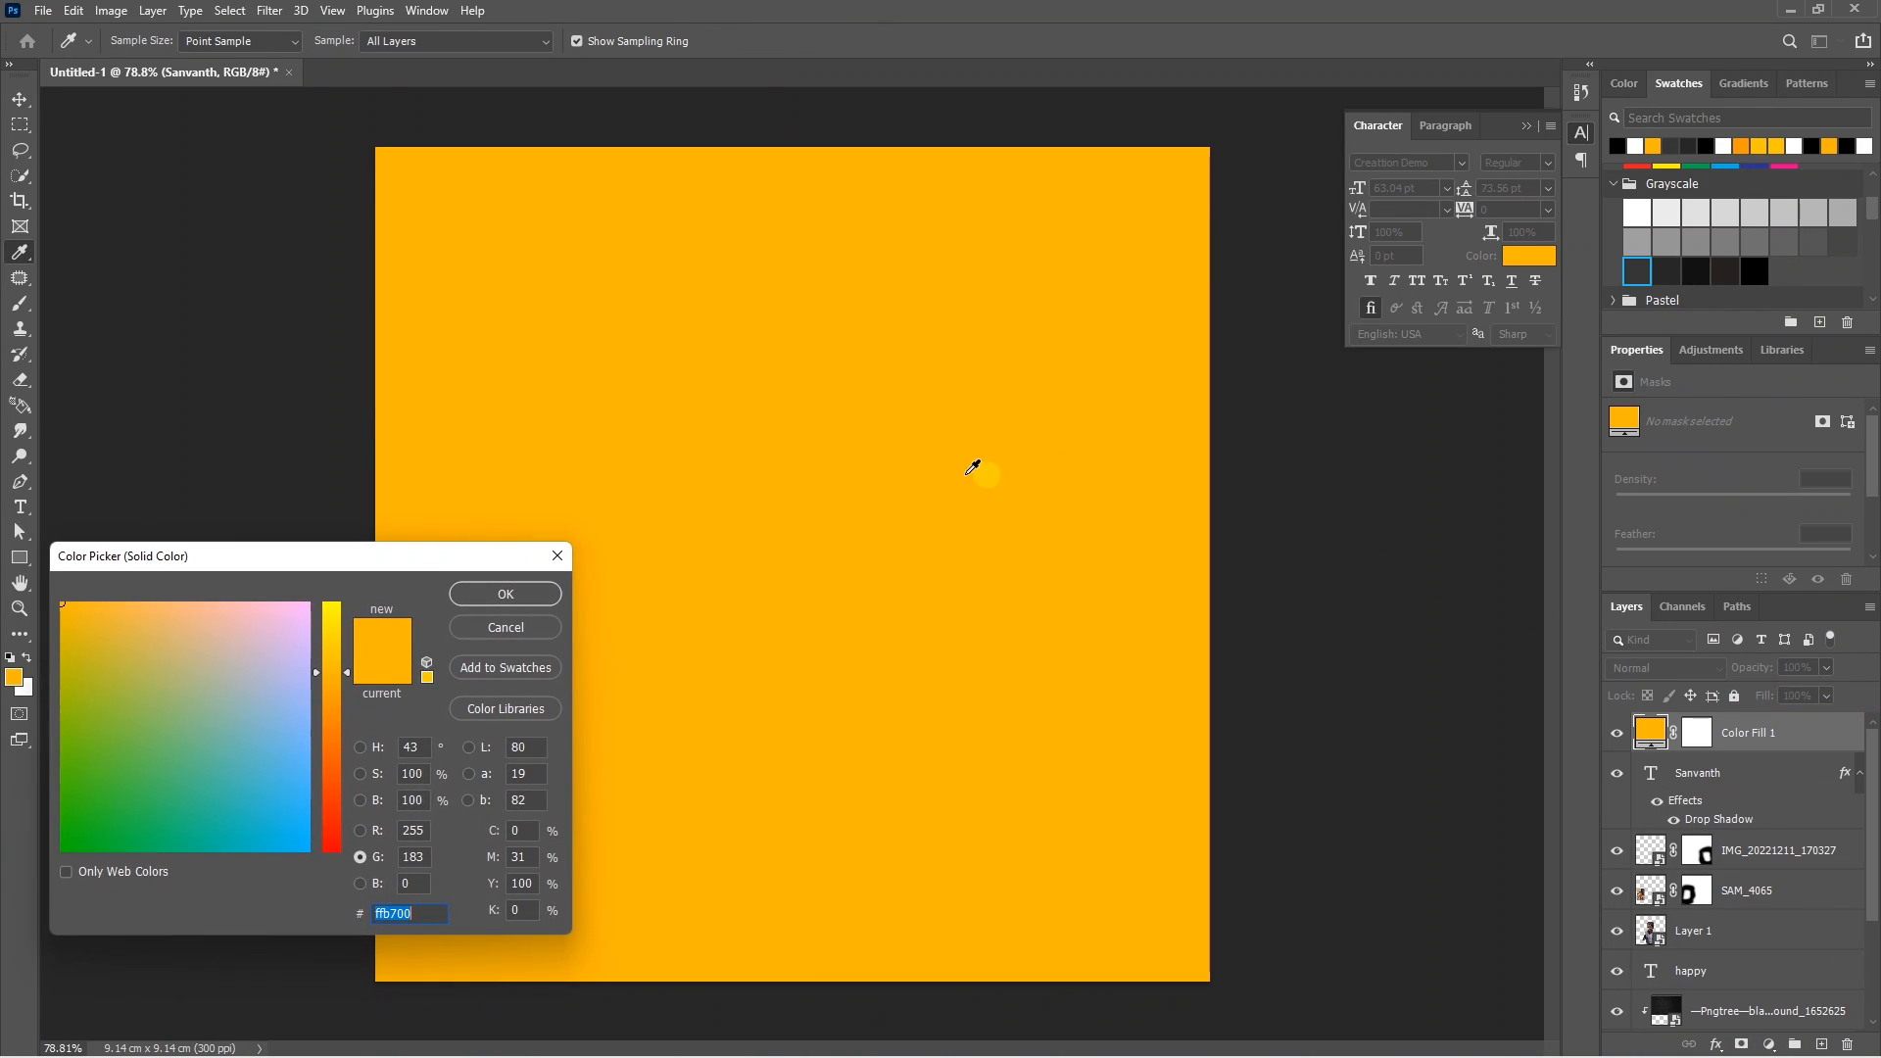
pyautogui.moveTo(347, 667); pyautogui.dragTo(347, 708)
pyautogui.click(455, 600)
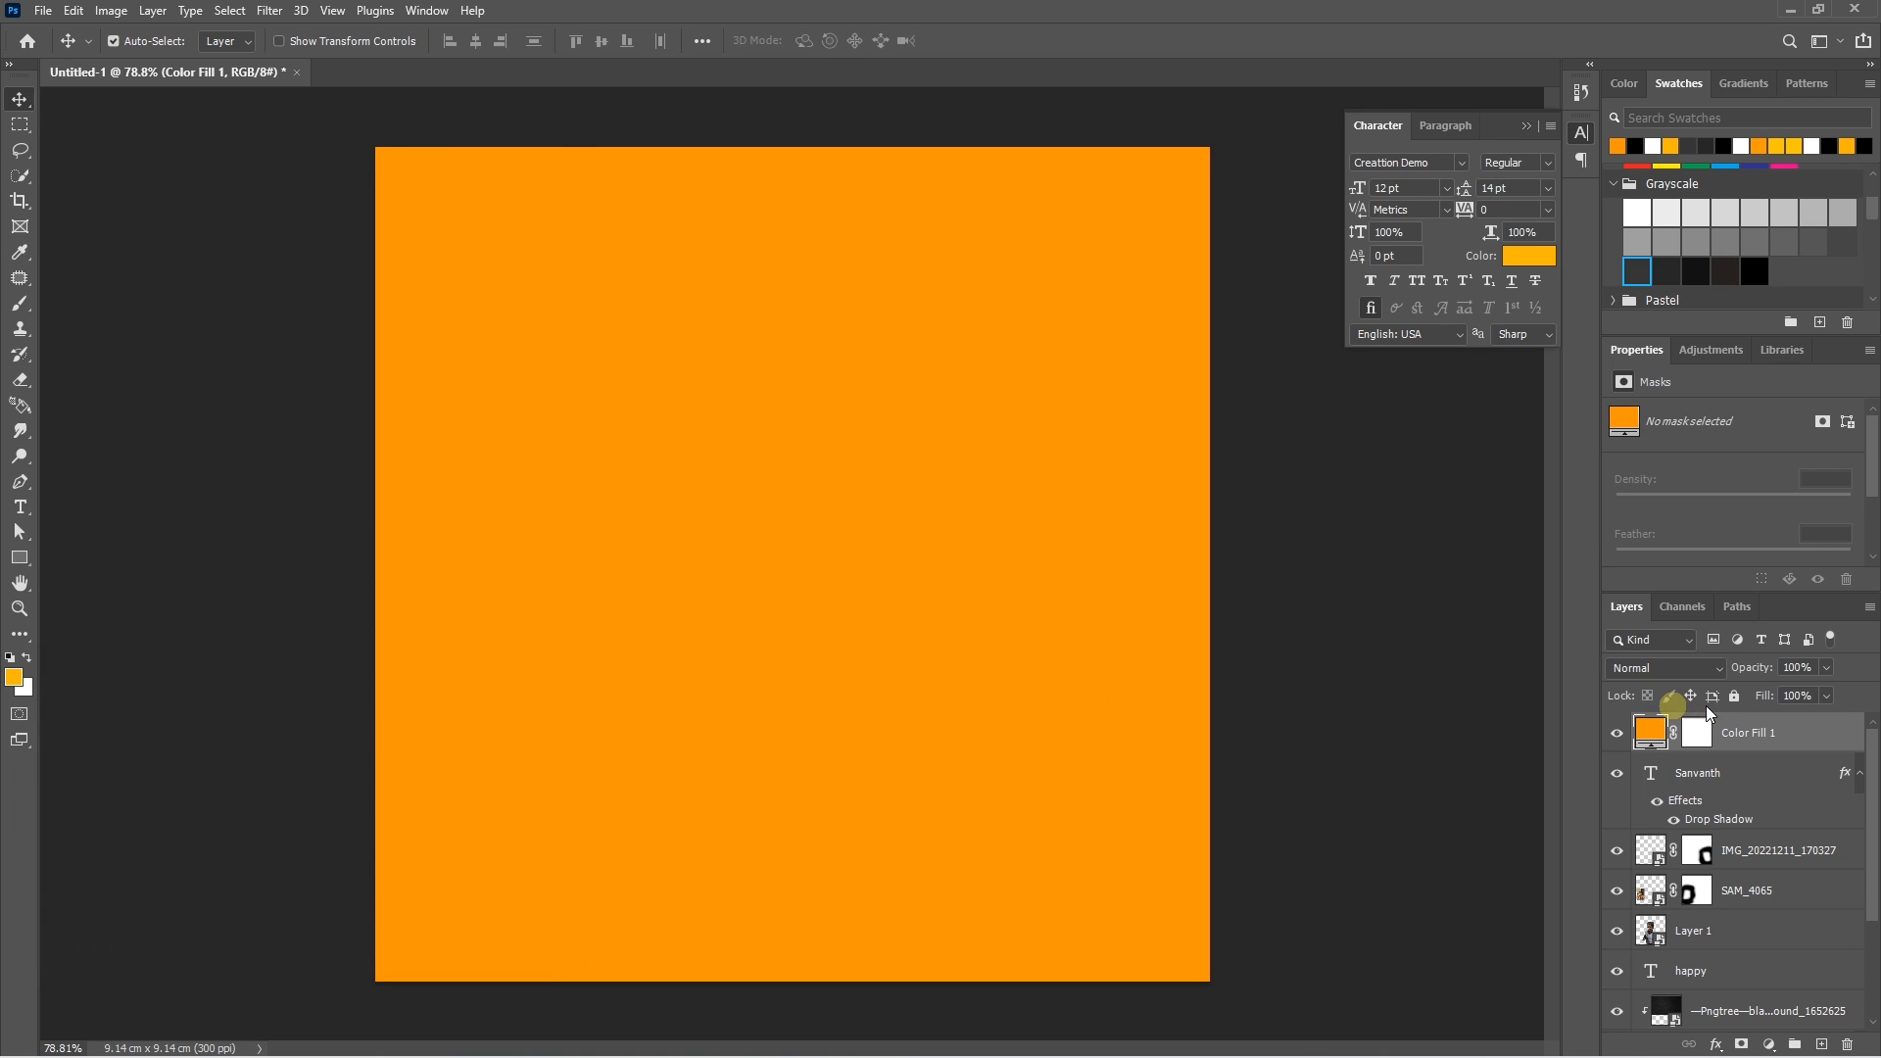
pyautogui.click(1662, 666)
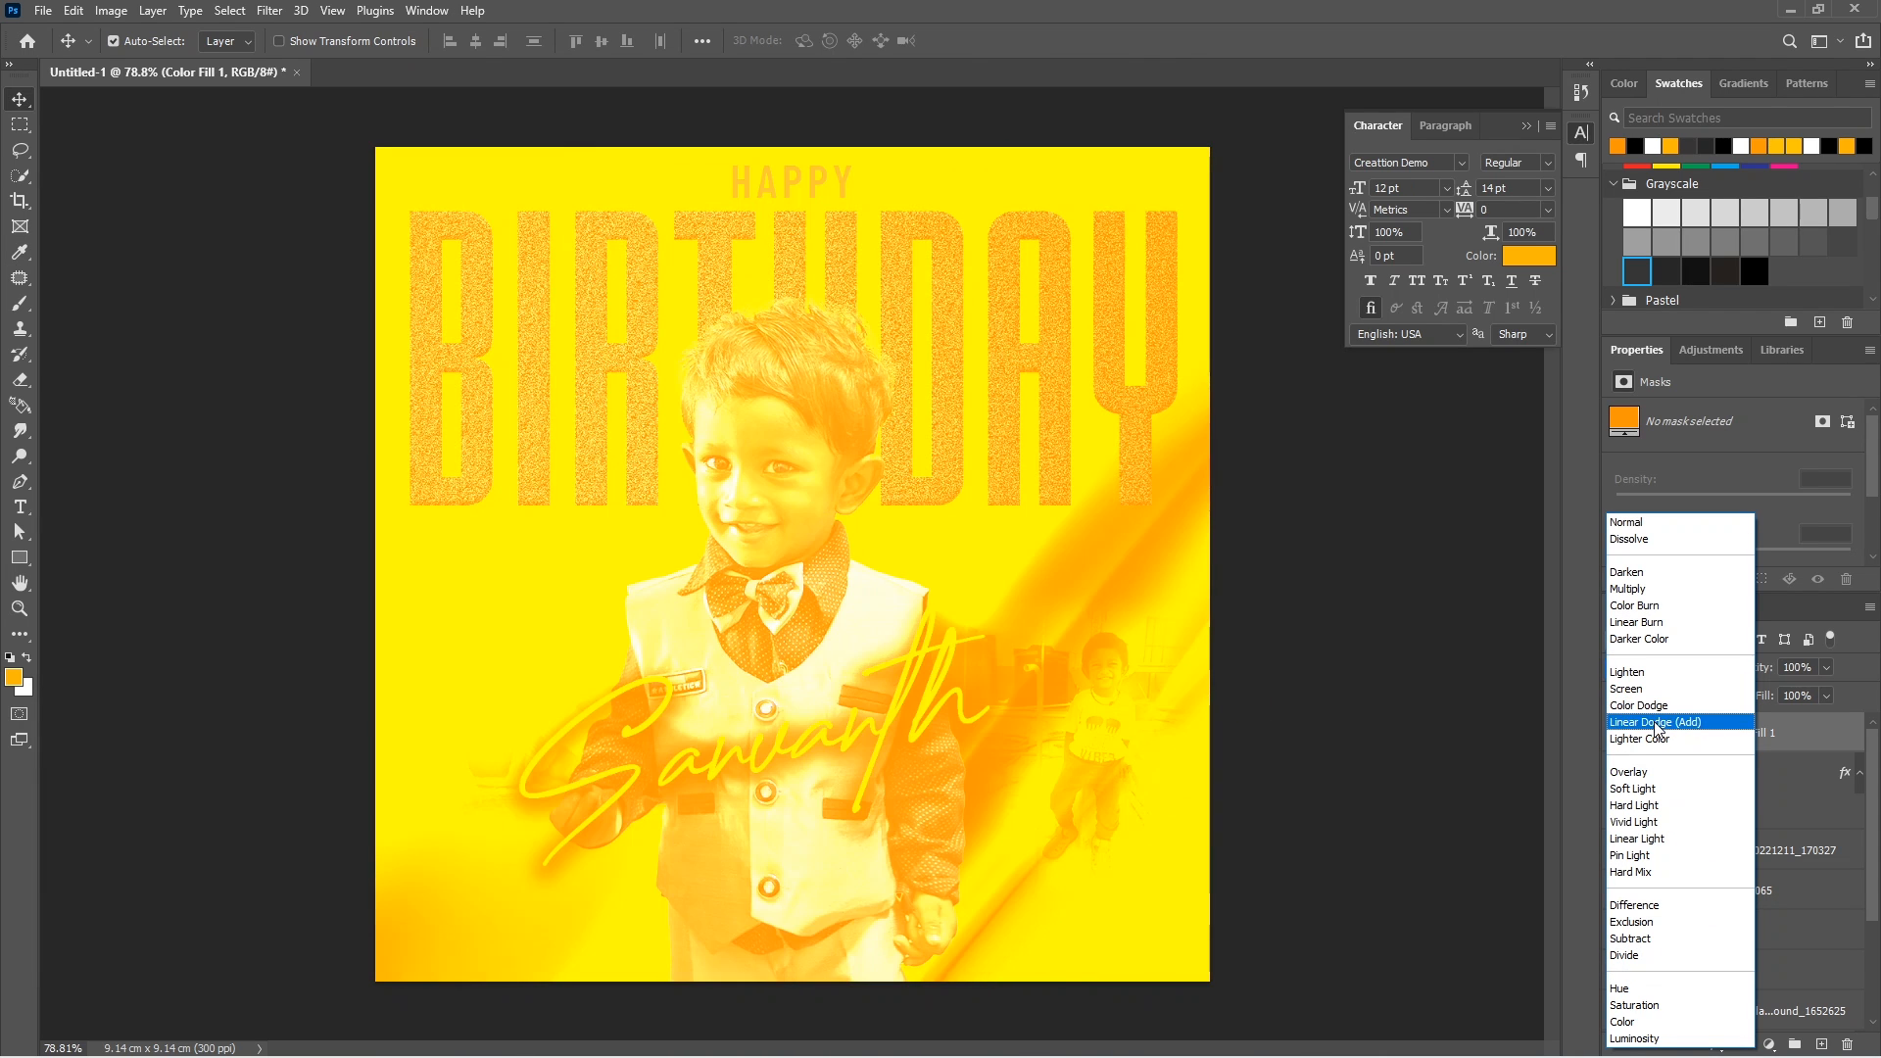
pyautogui.click(1654, 722)
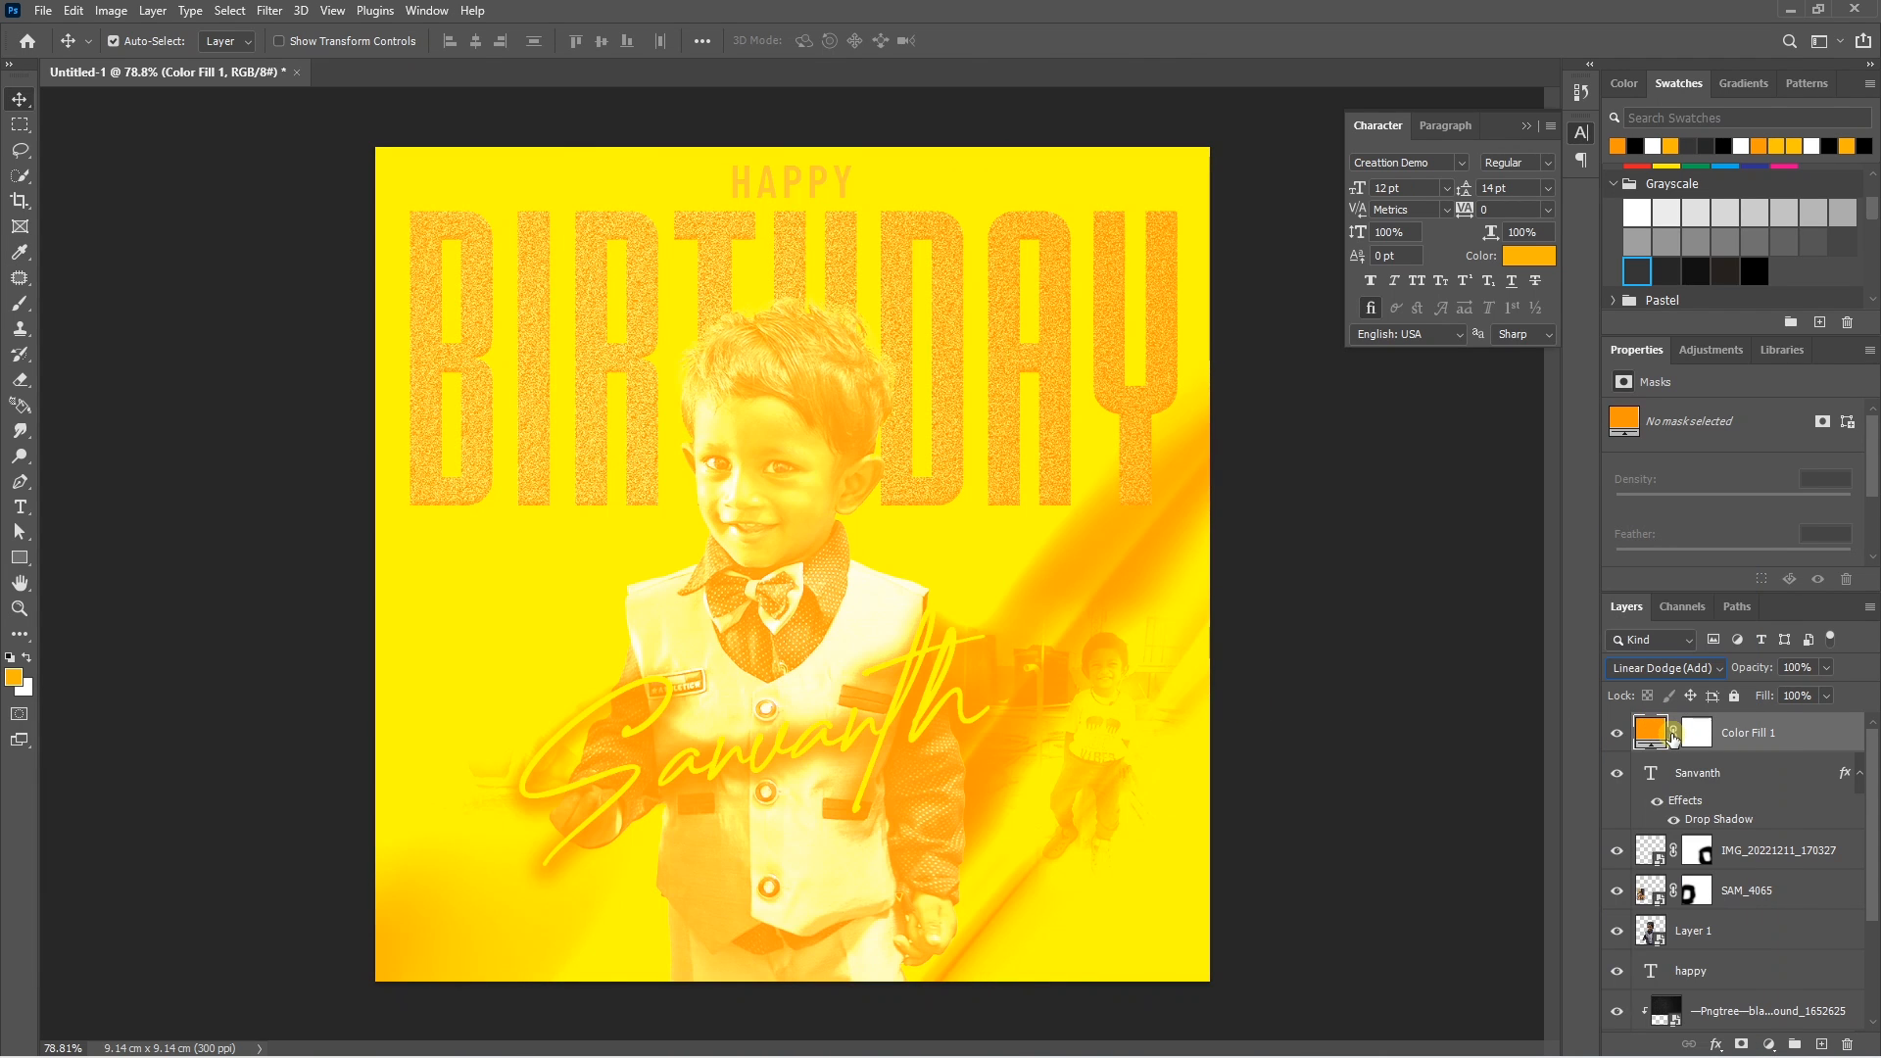
# Invert the orange fill's mask and dab white glow spots on it over the lettering and script name with a soft 200 px brush.
pyautogui.click(1696, 737)
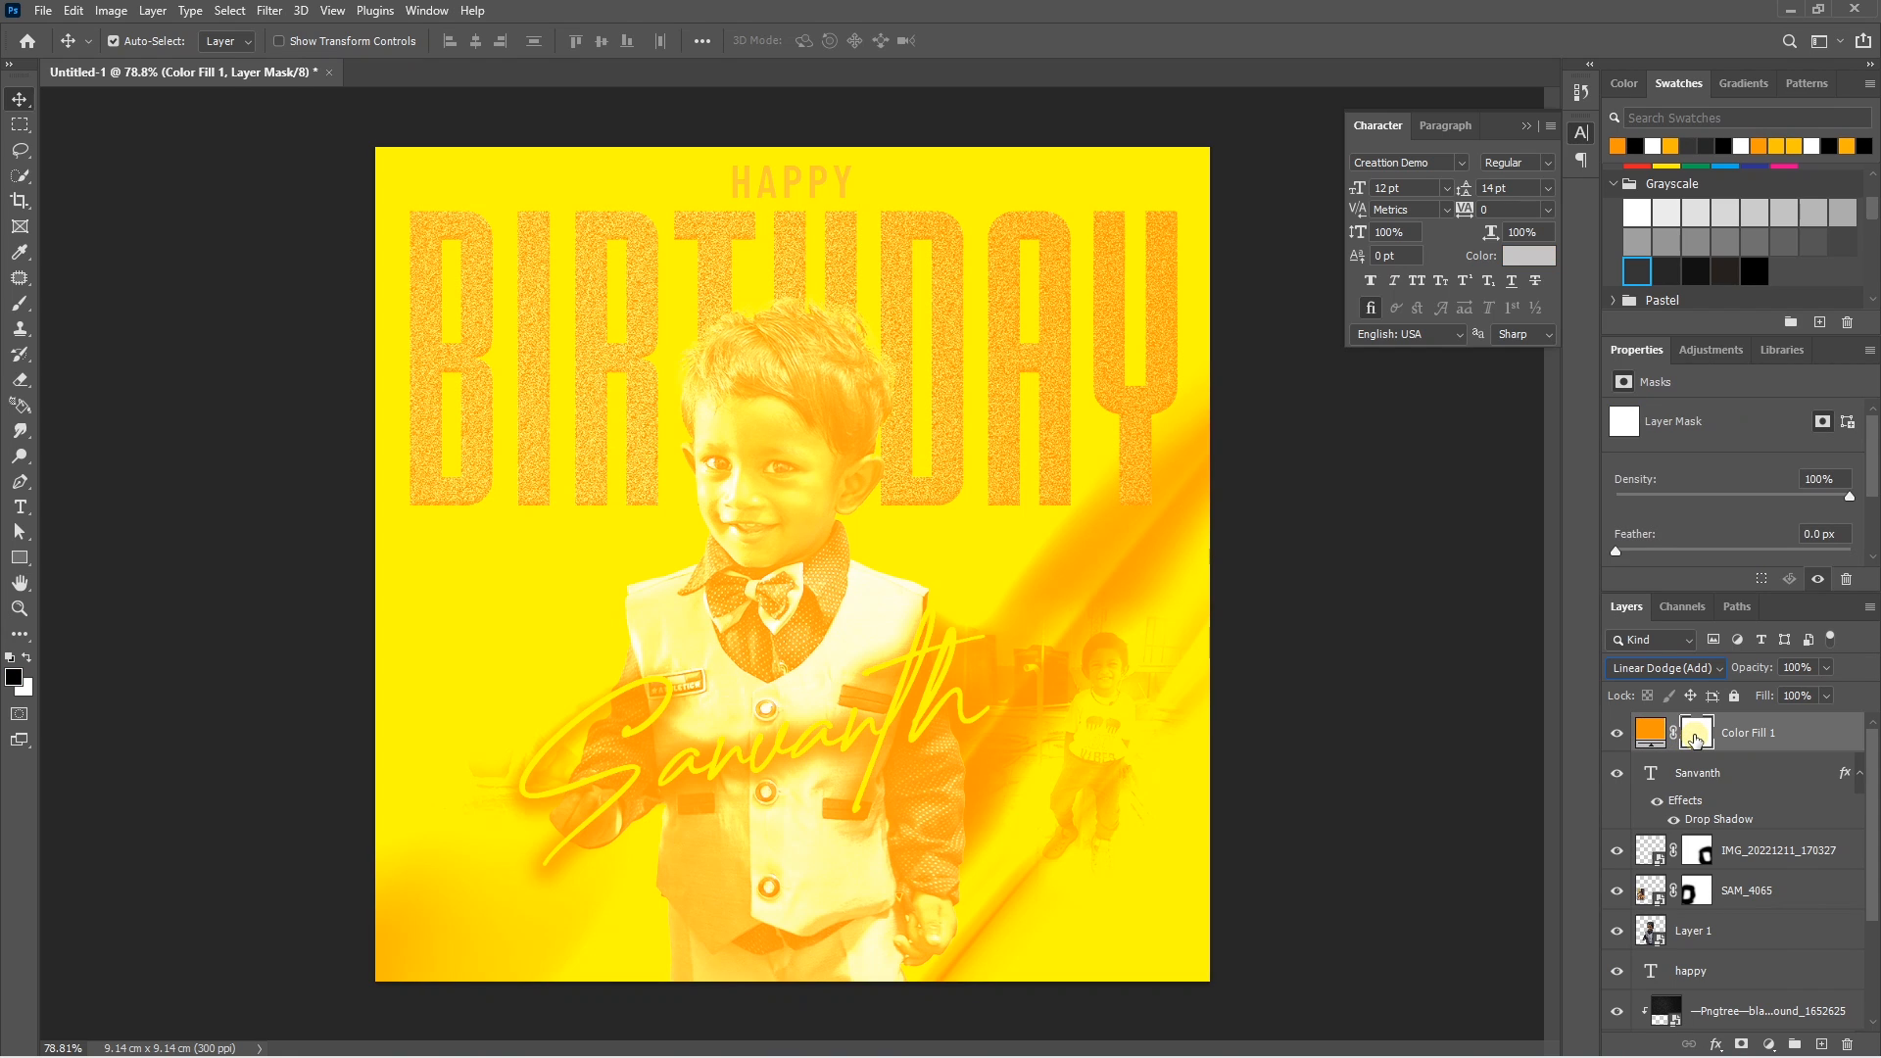
pyautogui.hotkey('ctrl', 'i')
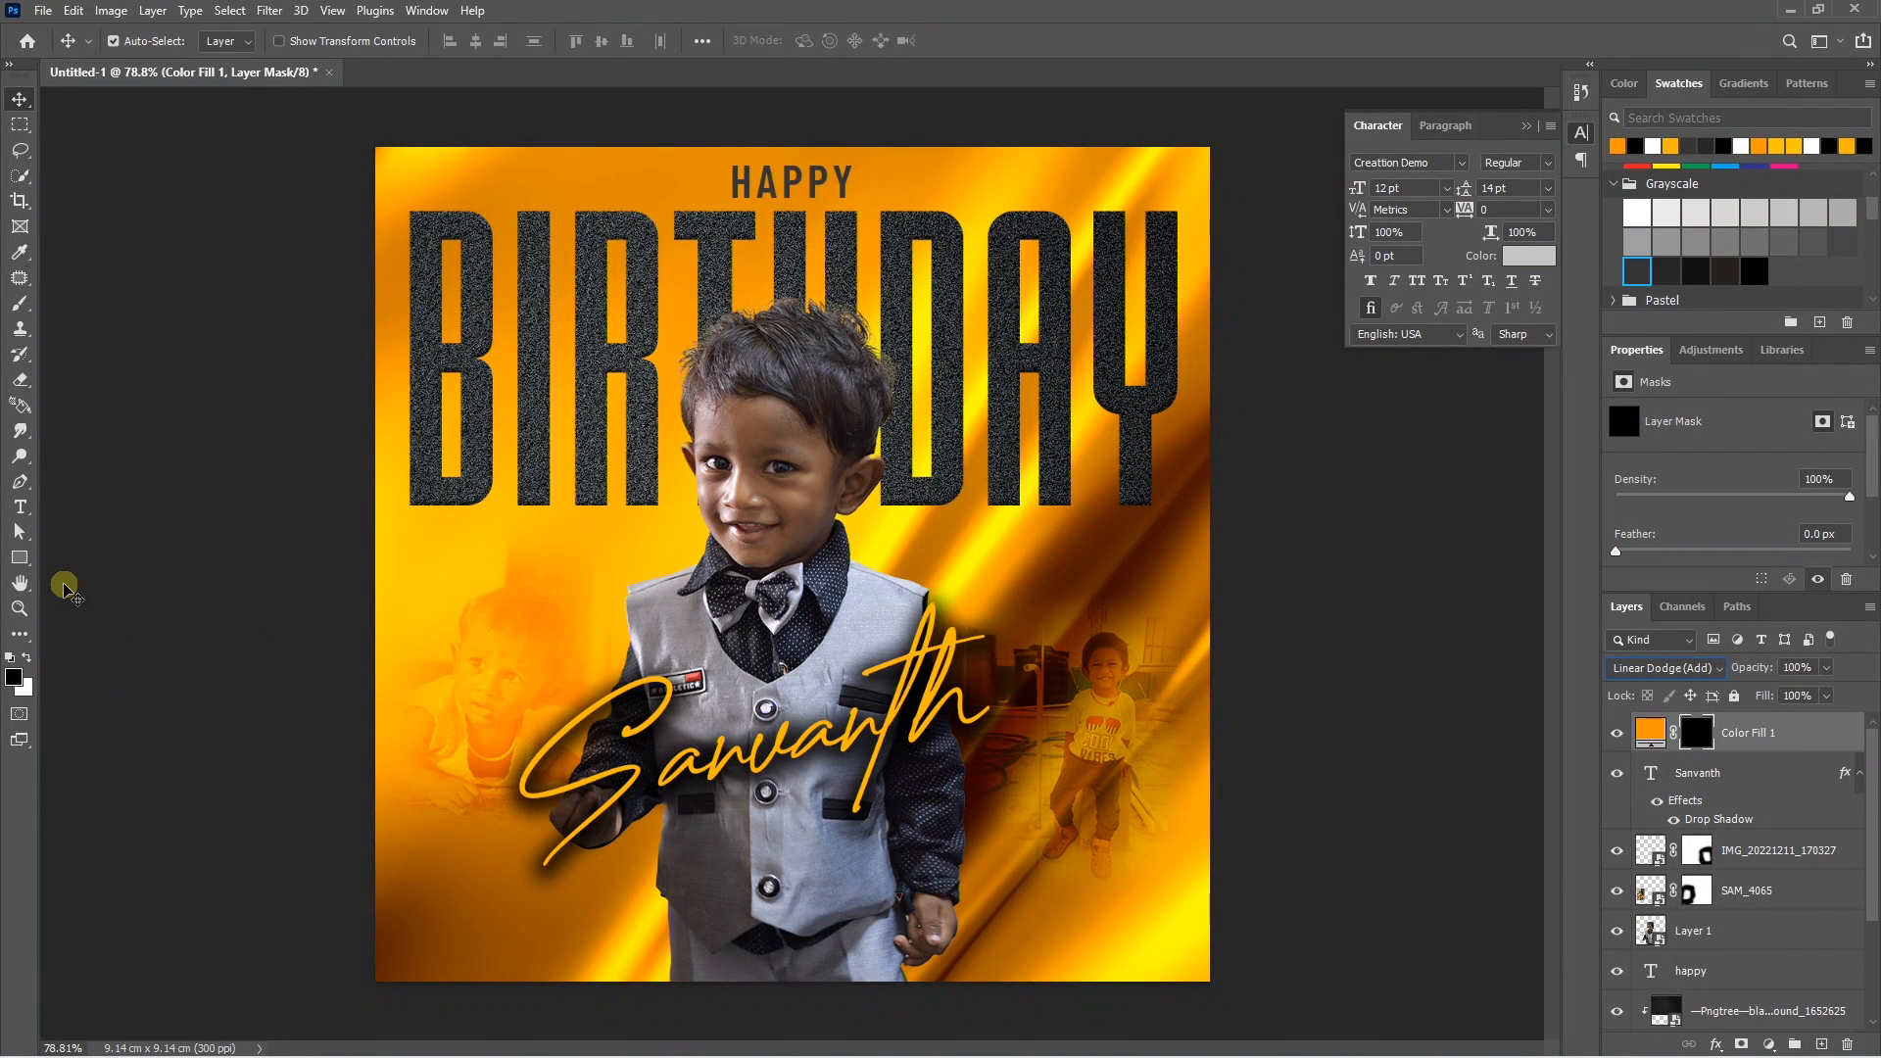
pyautogui.press('b')
pyautogui.click(26, 658)
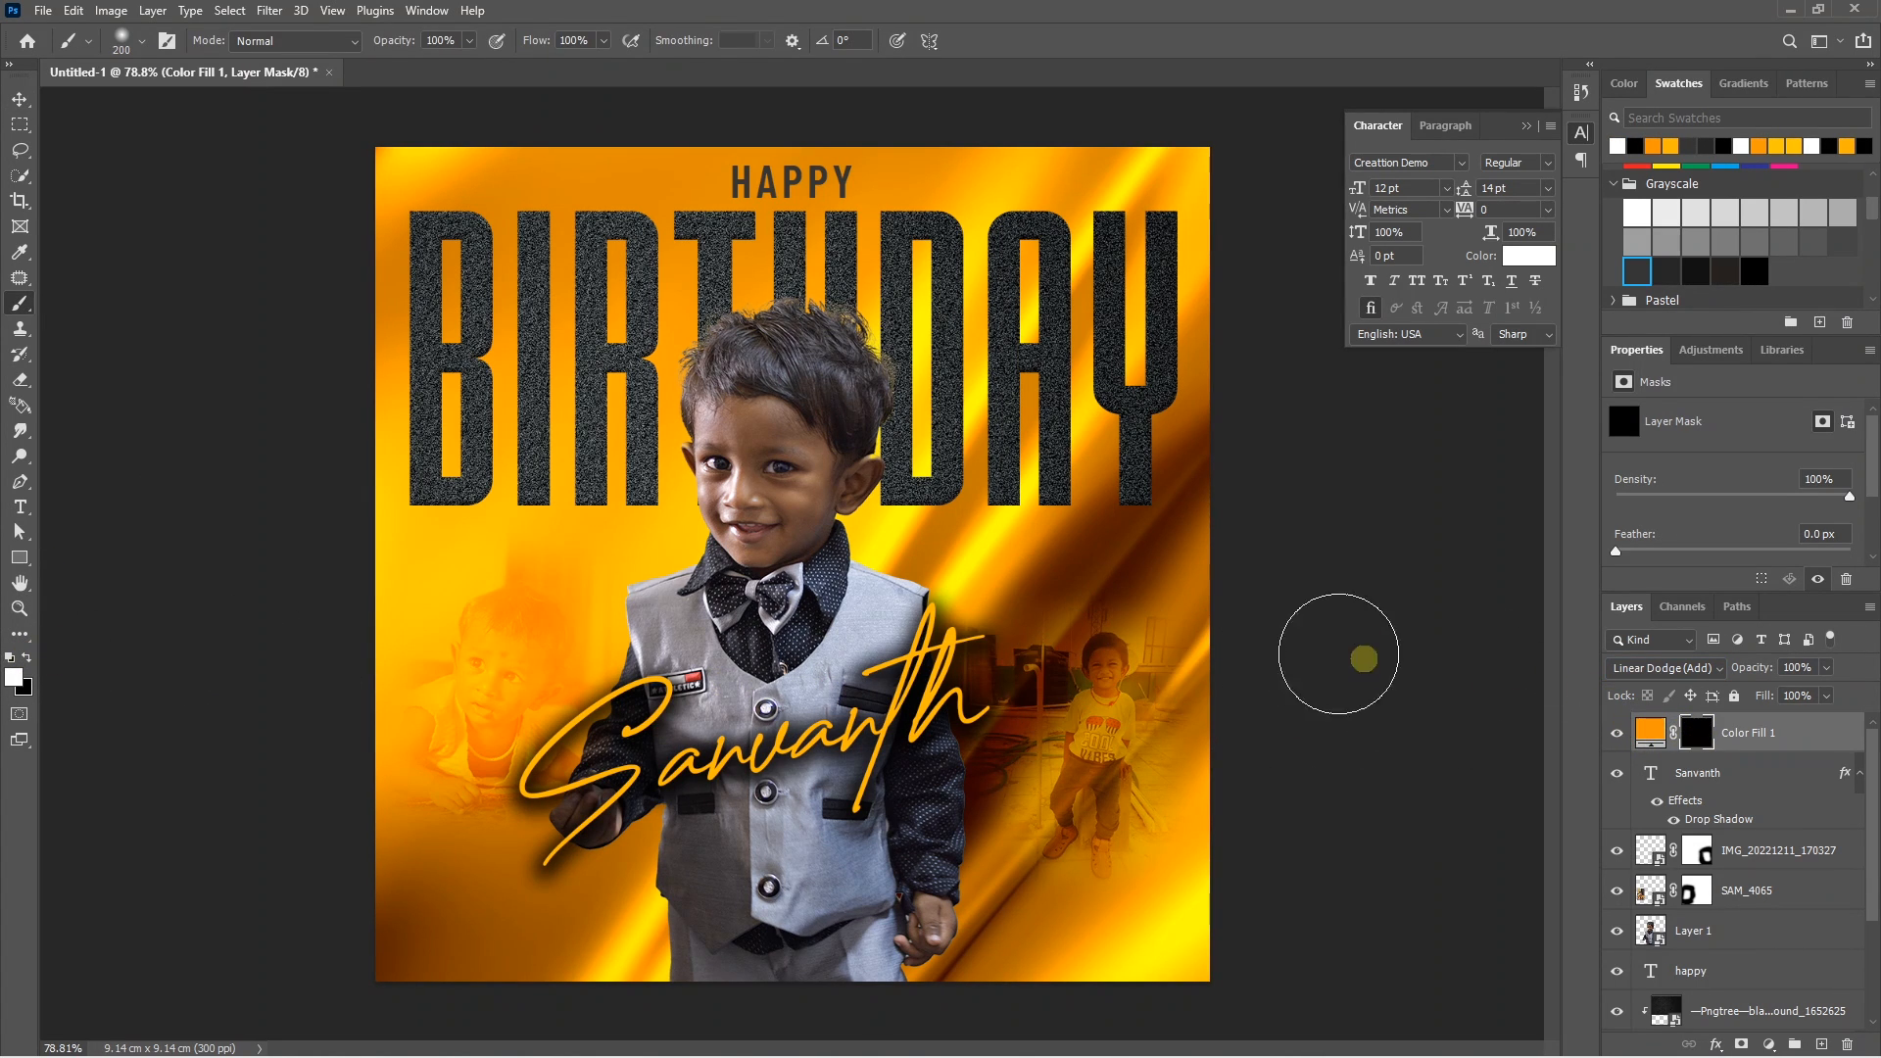
pyautogui.click(143, 42)
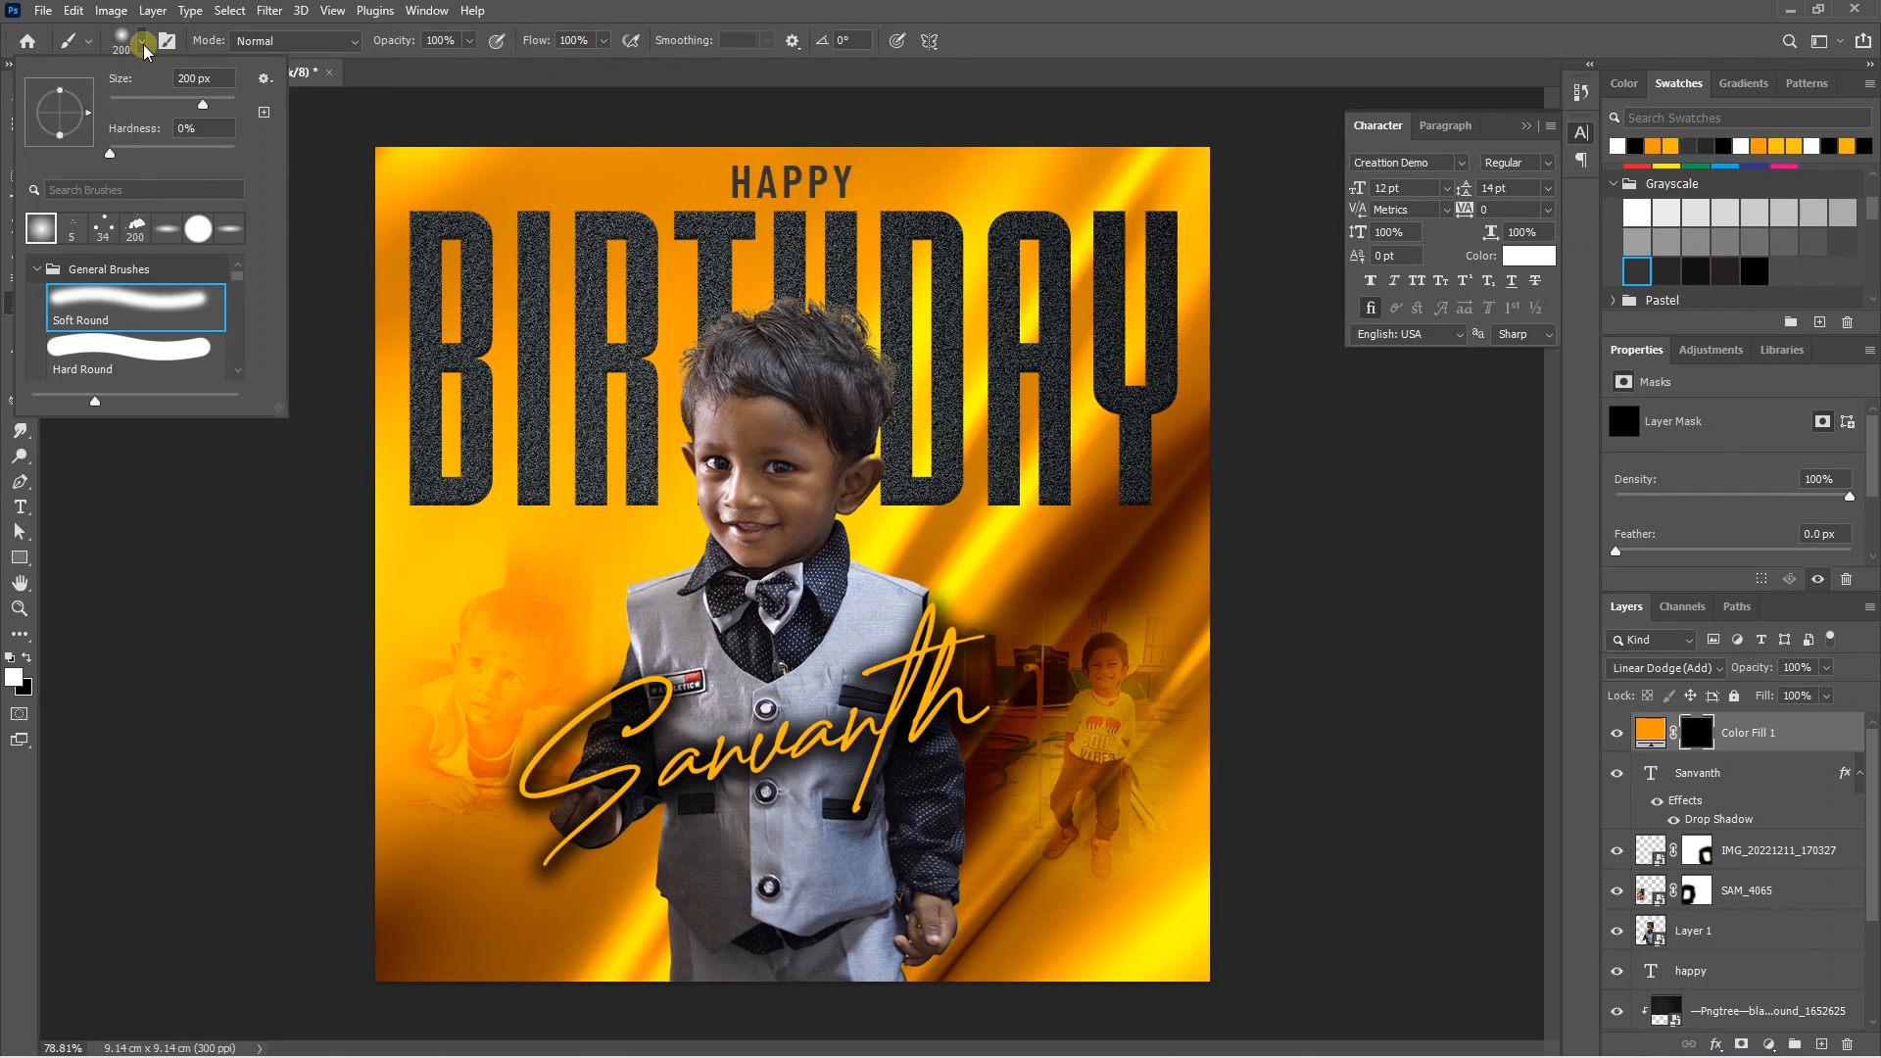
pyautogui.click(143, 44)
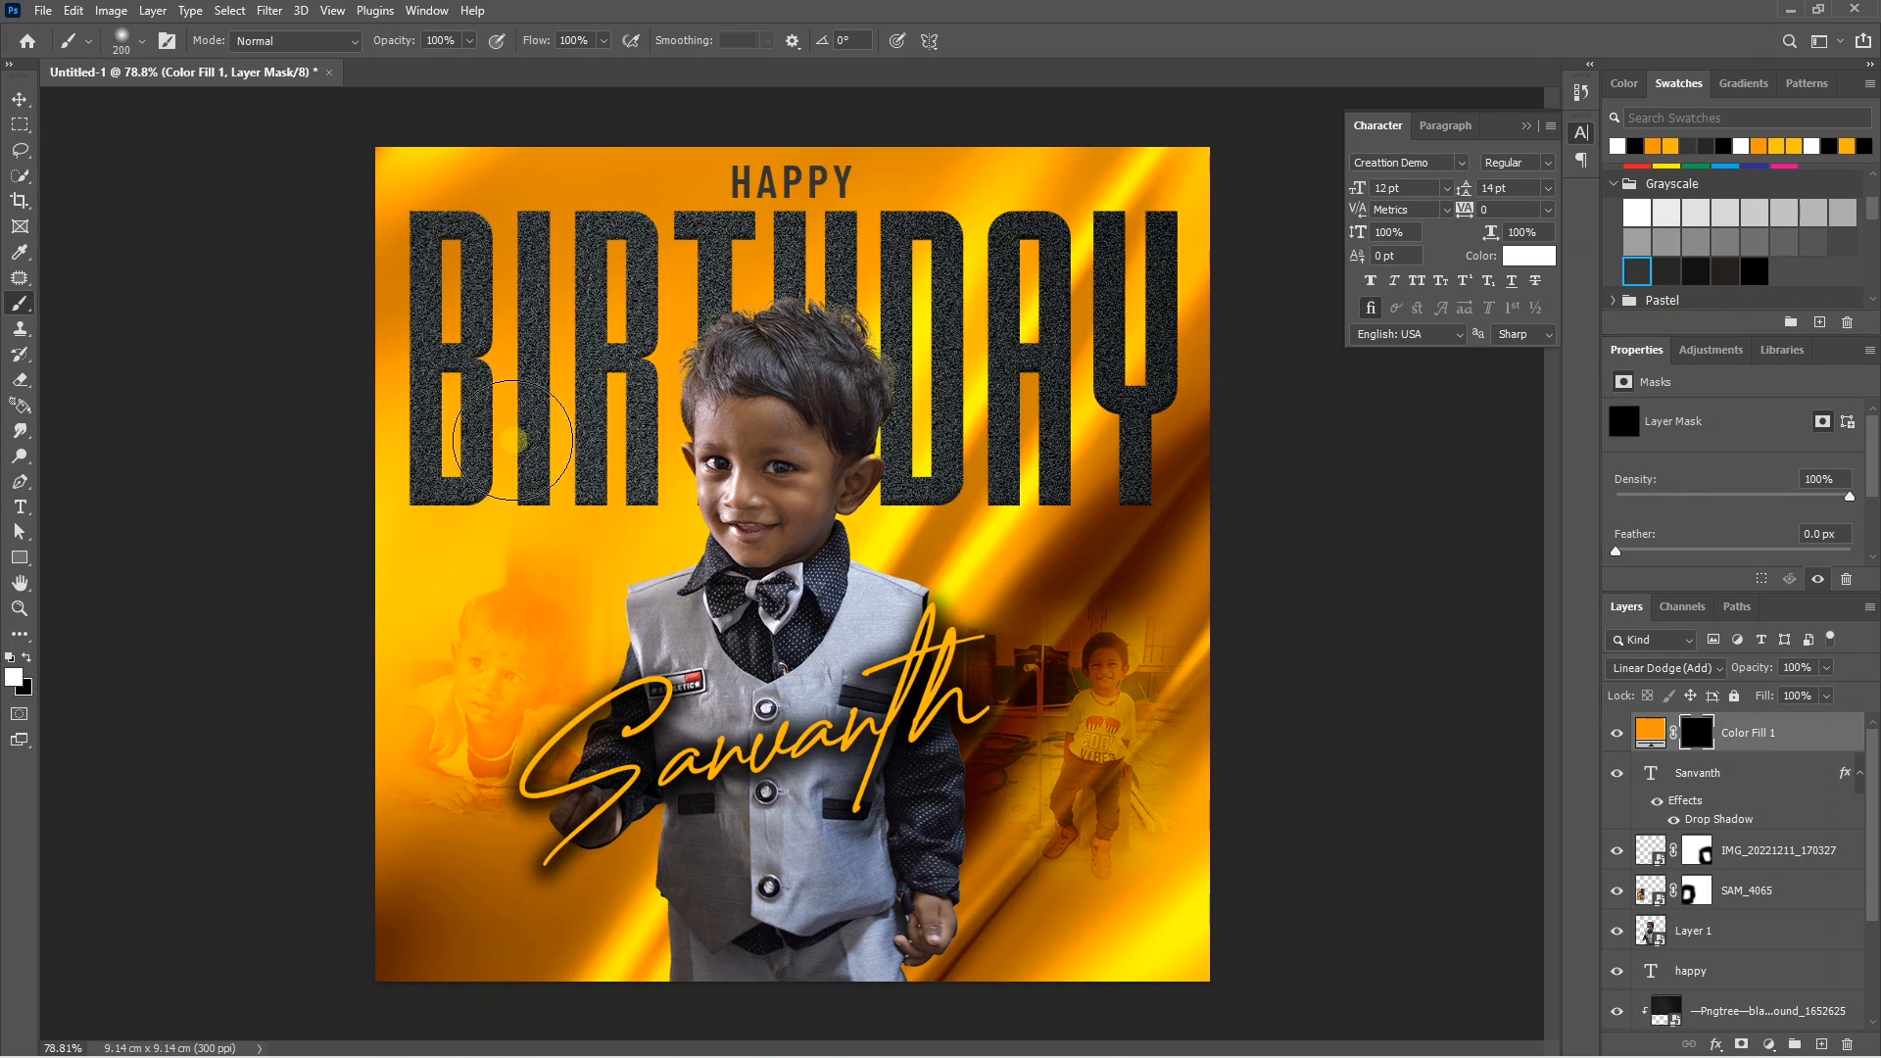
pyautogui.click(503, 442)
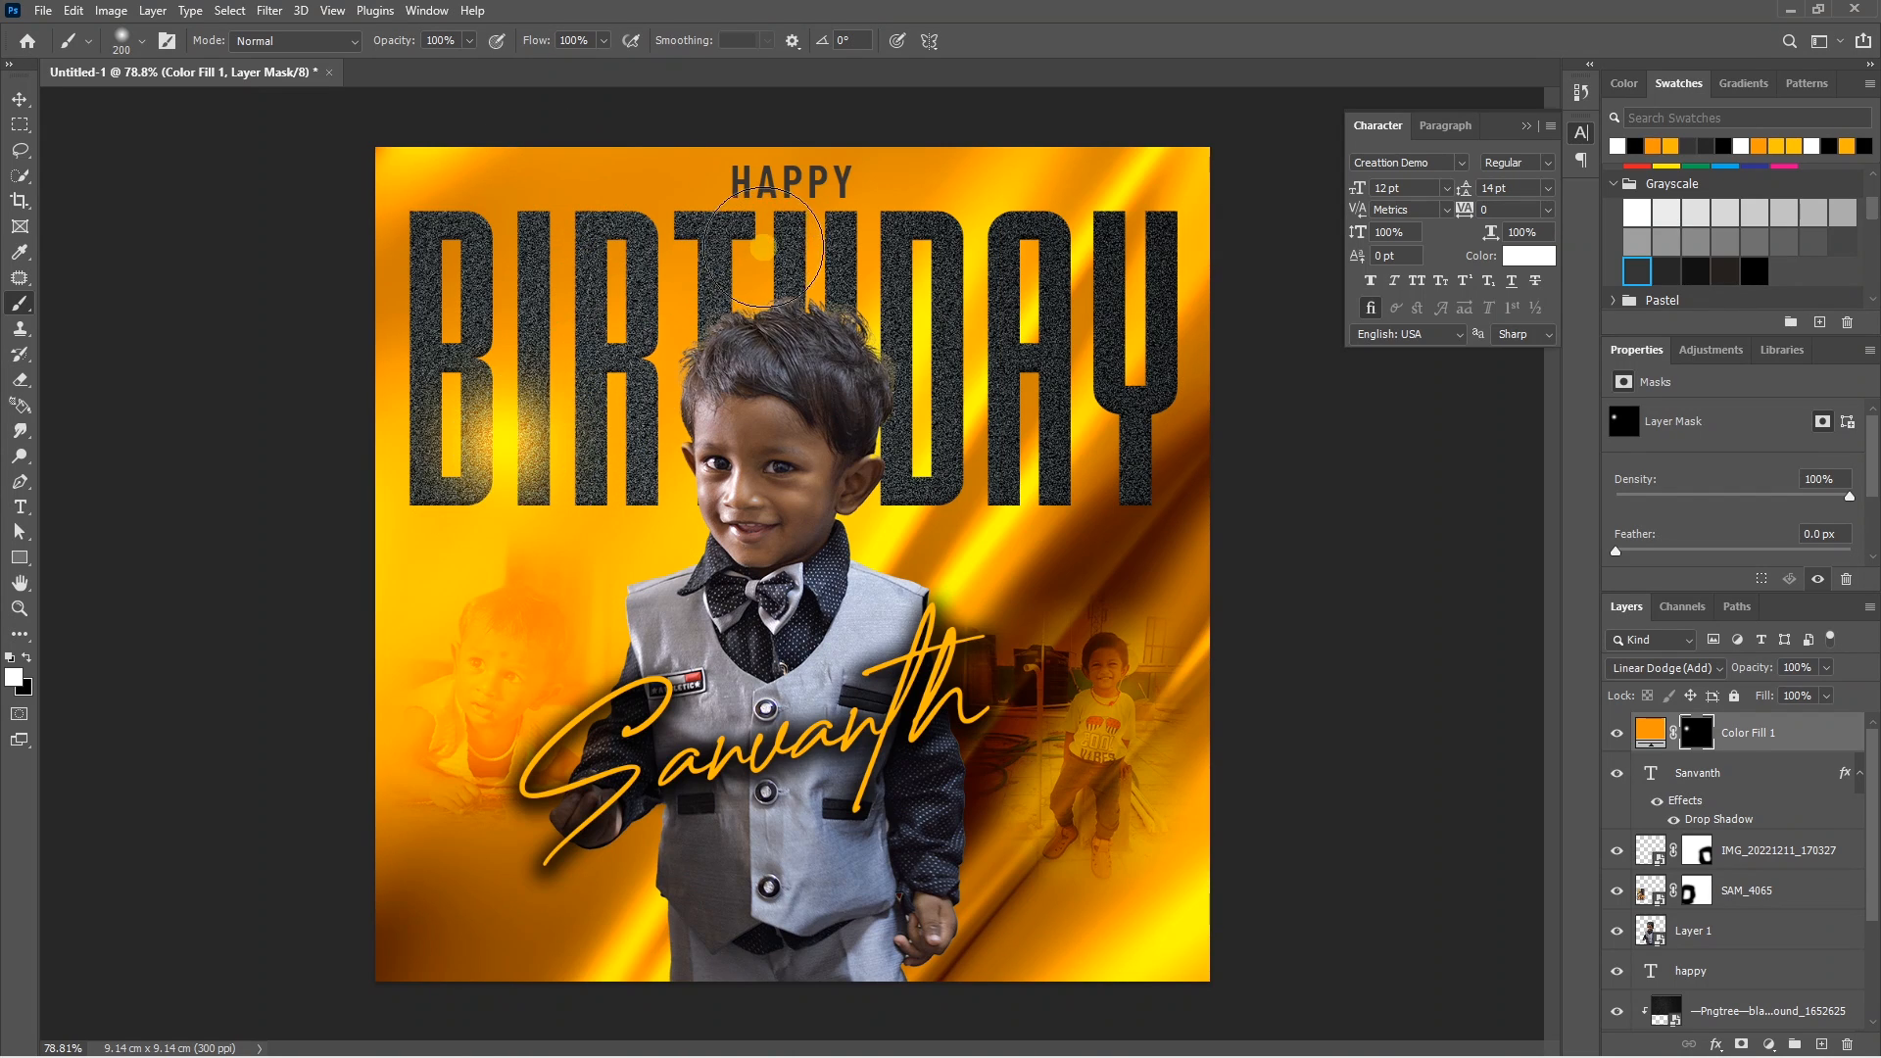
pyautogui.click(792, 230)
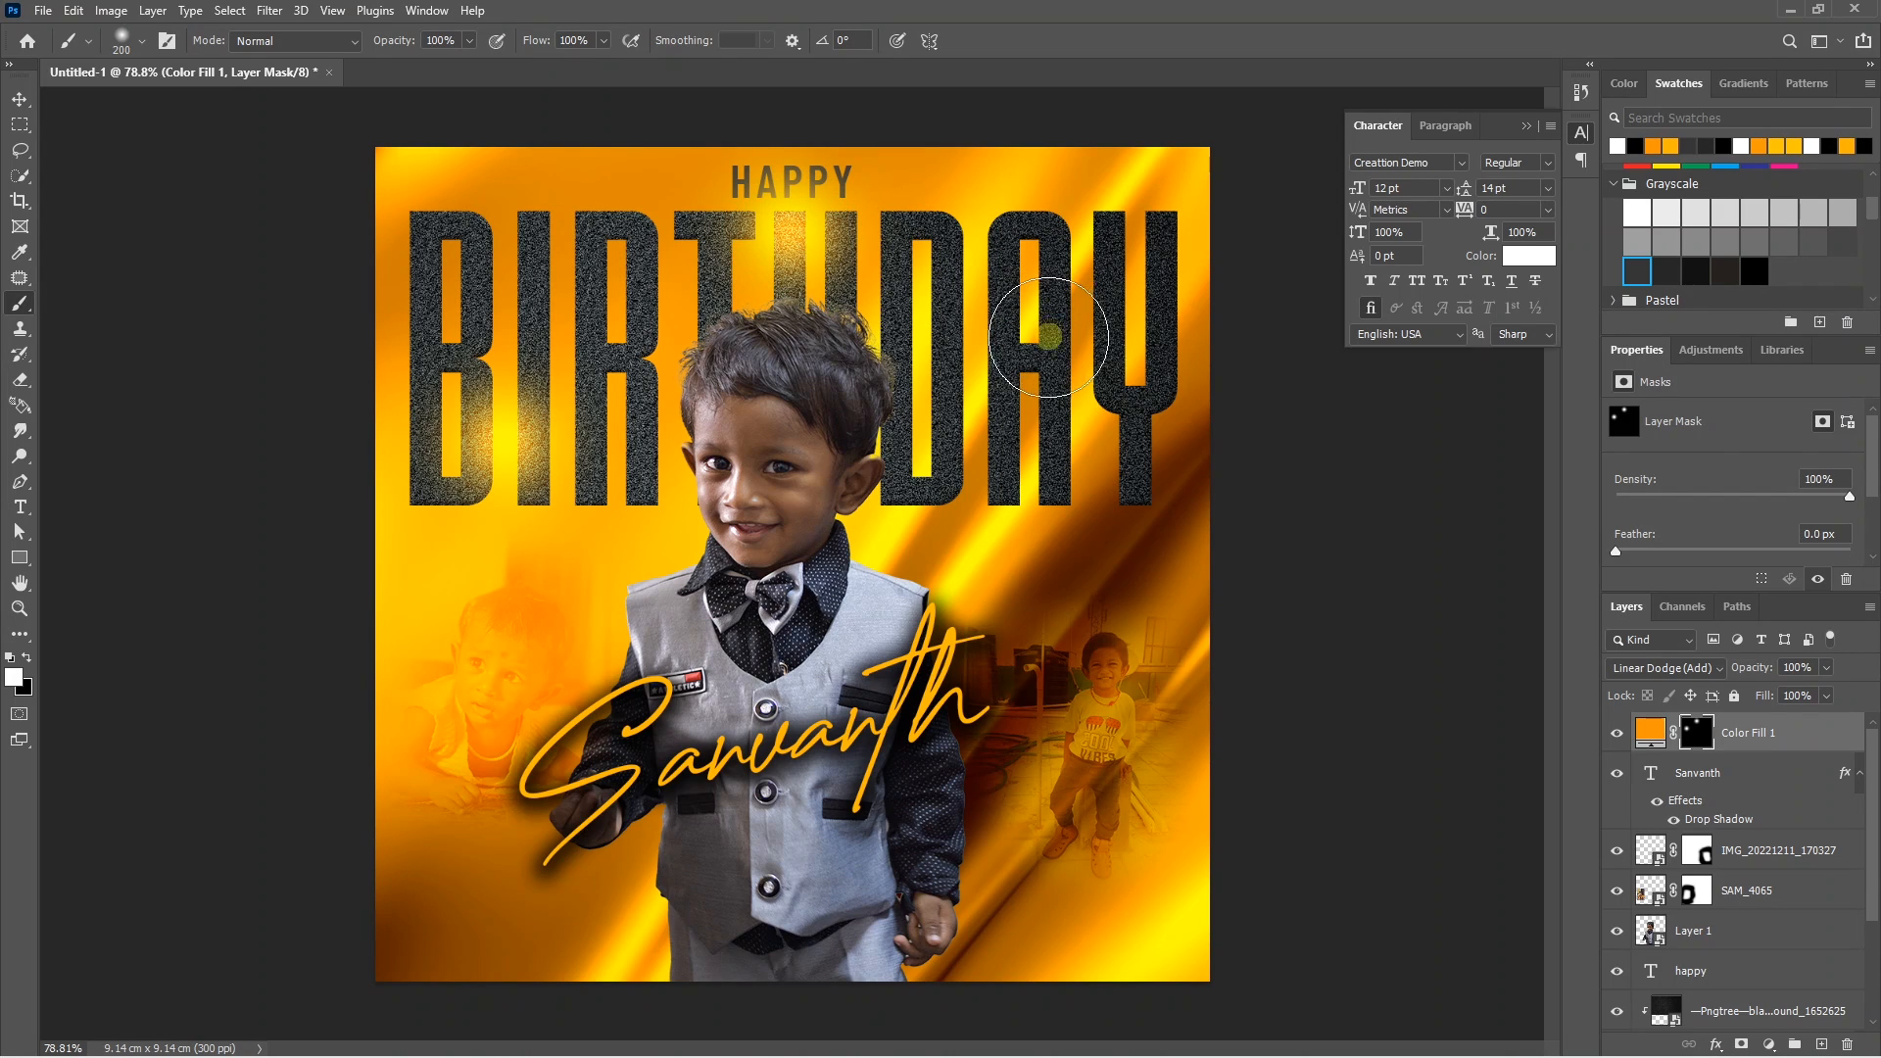
pyautogui.click(1085, 319)
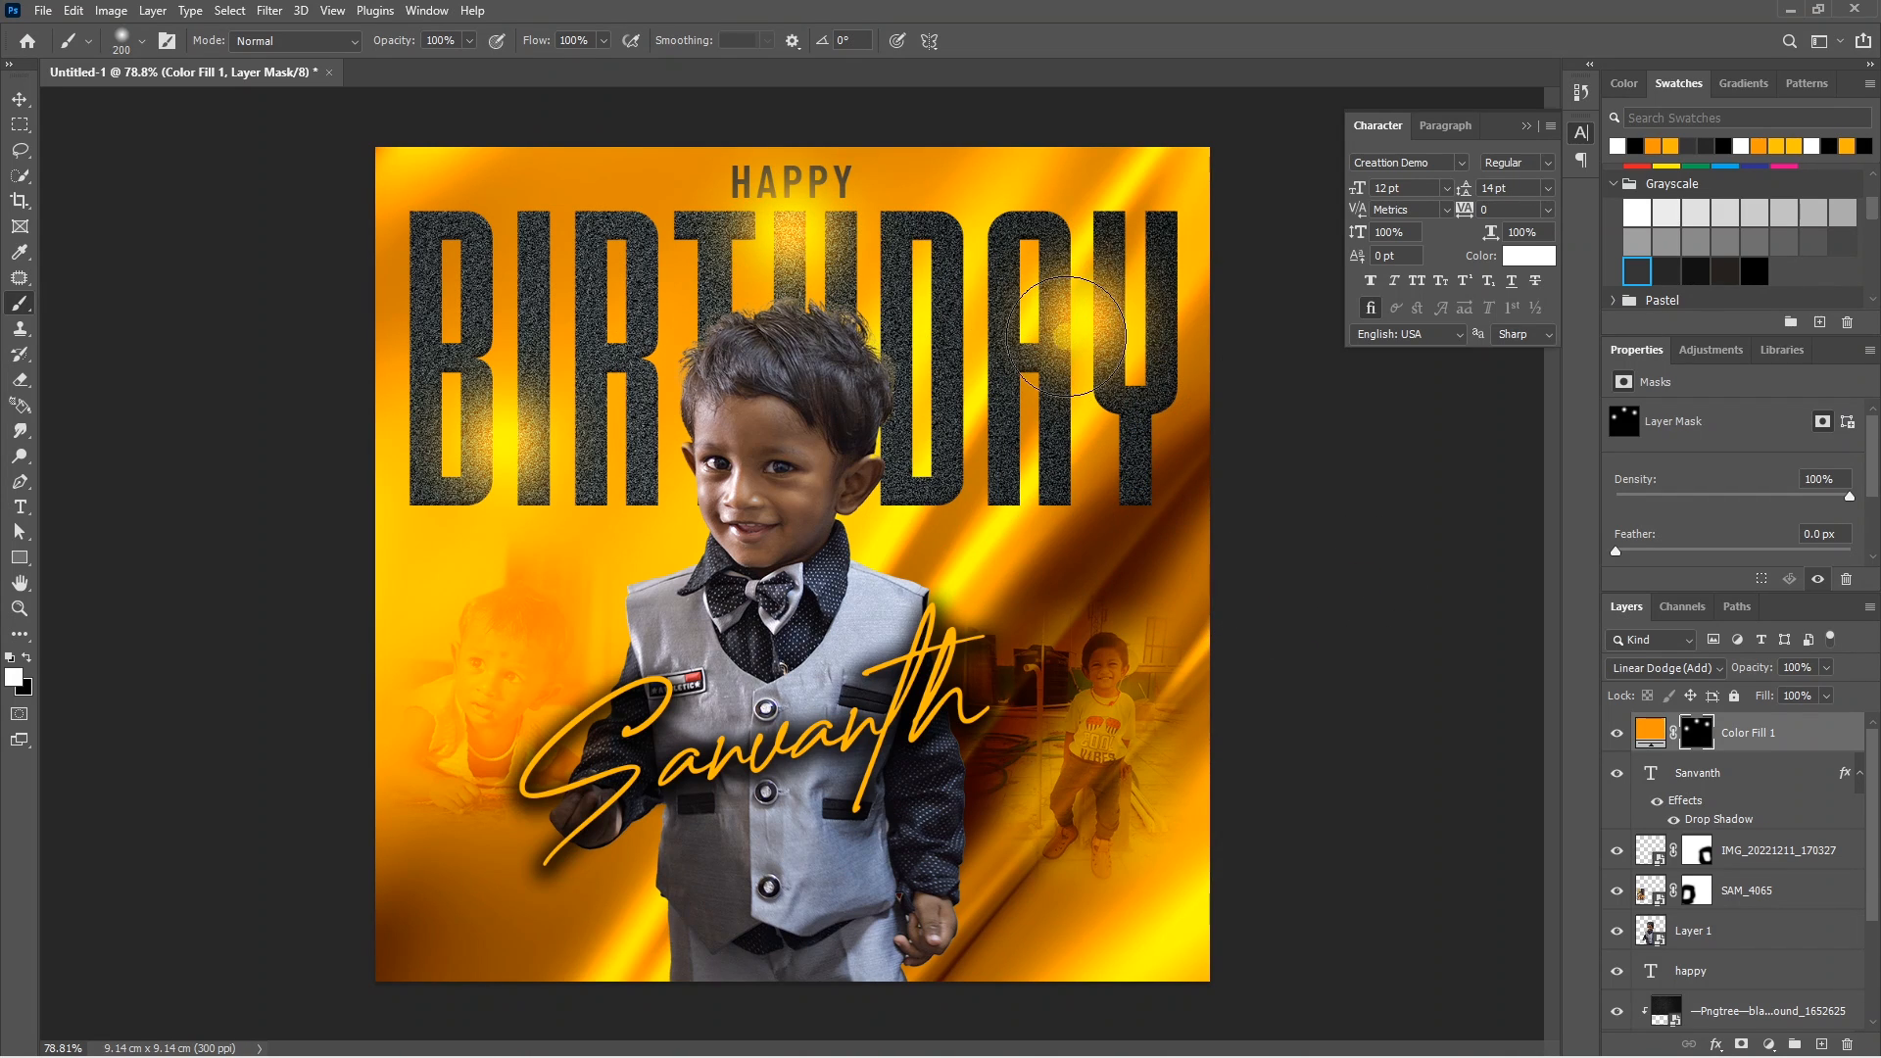
pyautogui.click(938, 647)
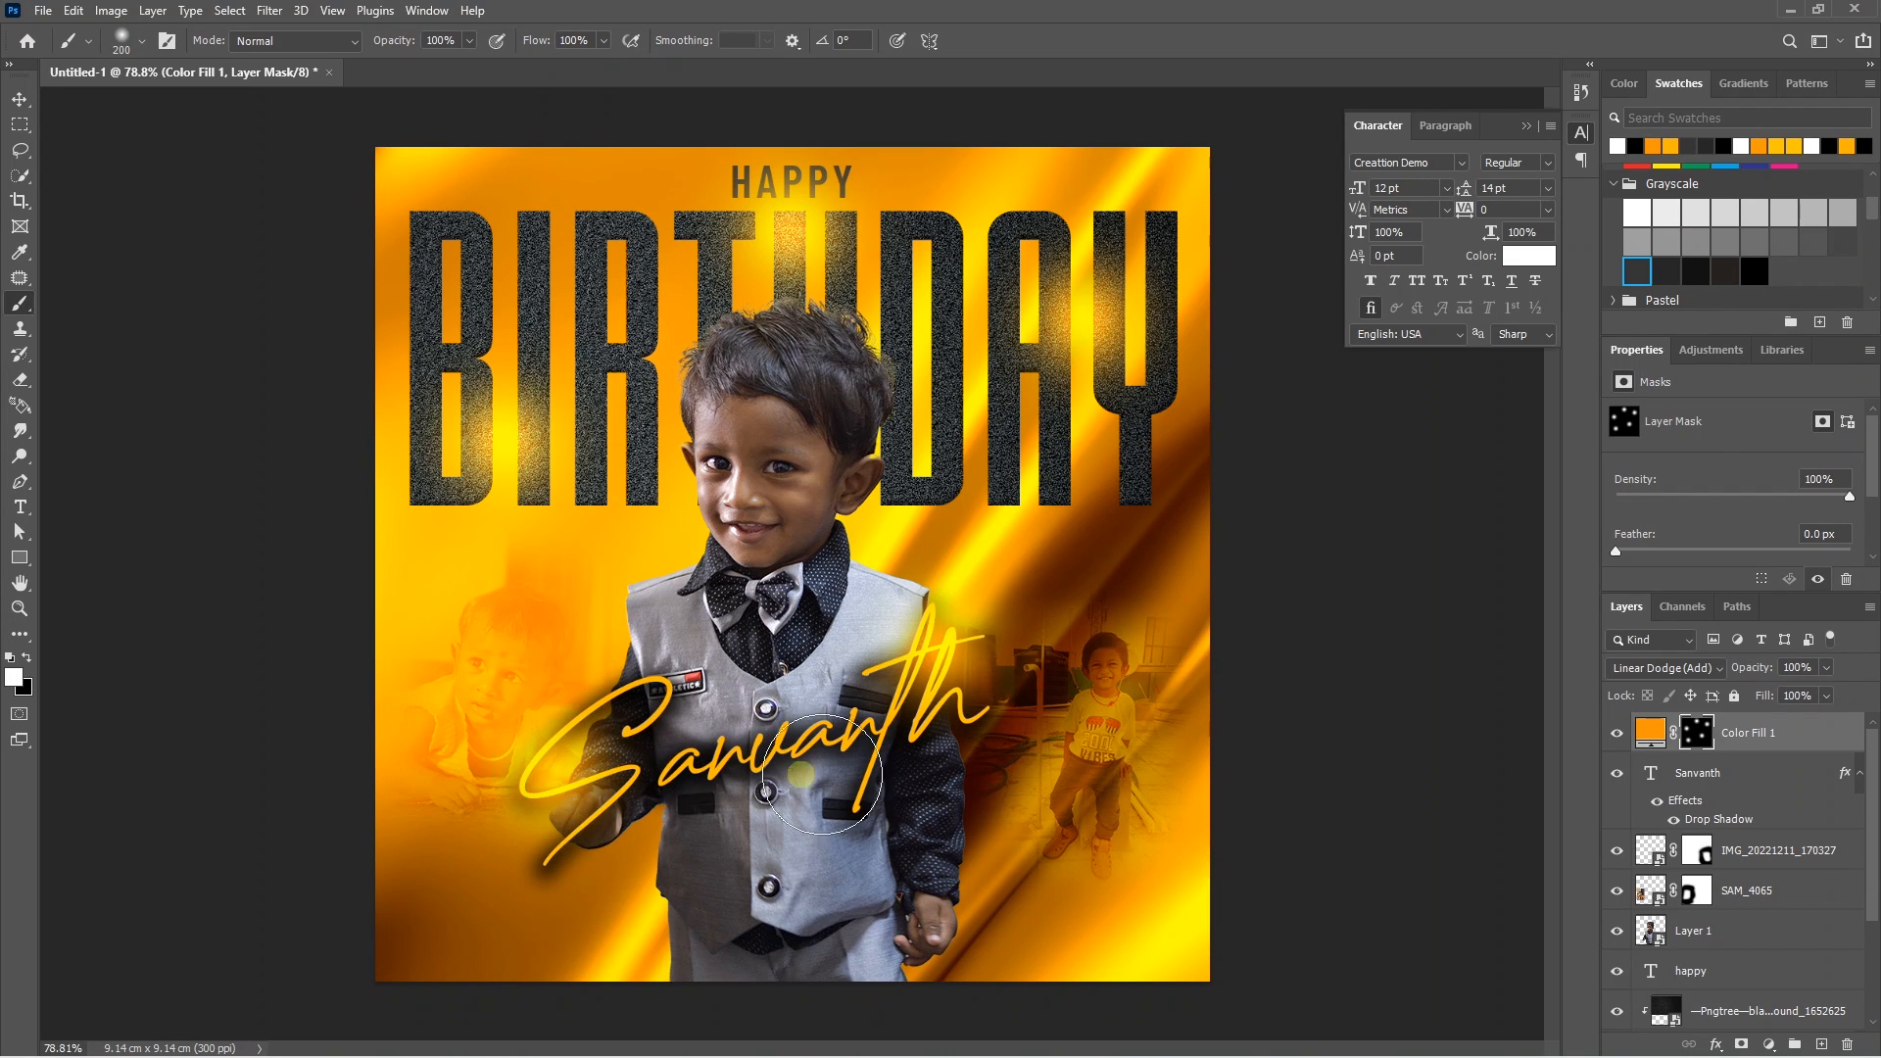
pyautogui.click(650, 779)
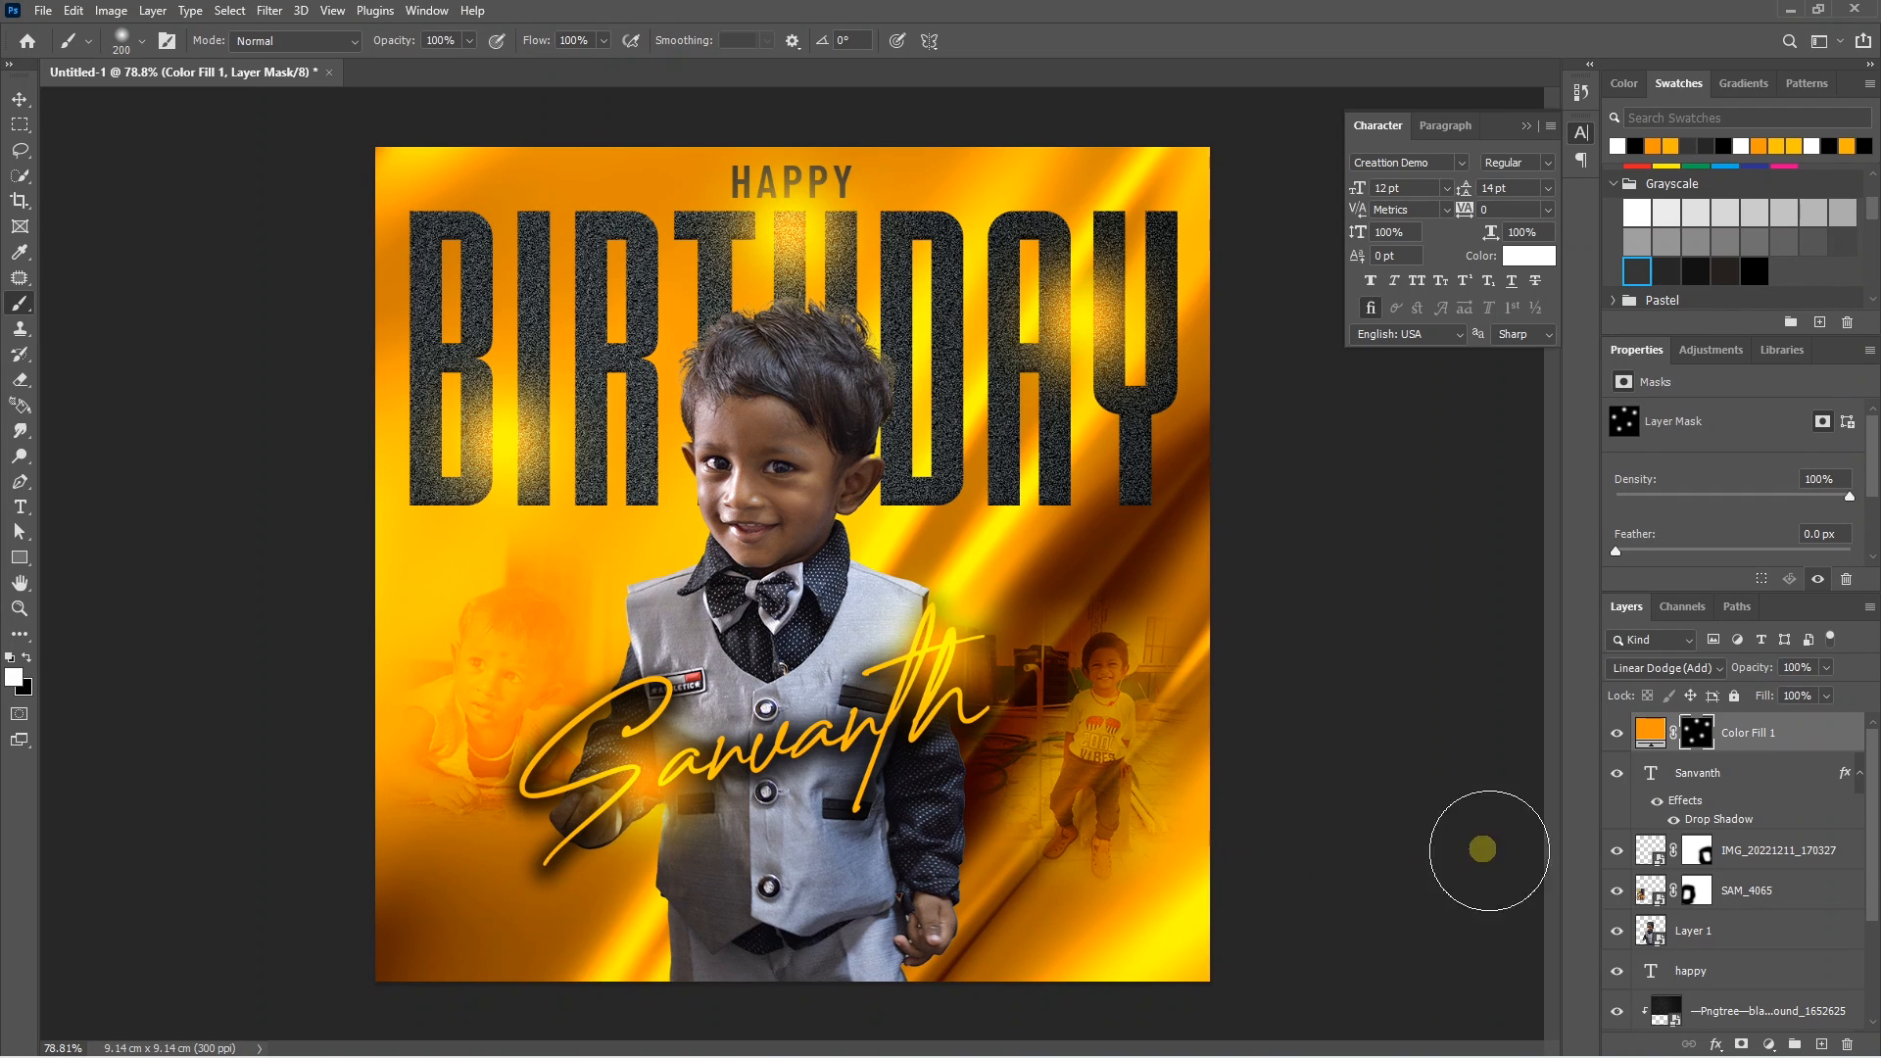
# Add a #ffb700 solid-colour fill in Overlay mode directly above the cut-out boy and clip it to his layer.
pyautogui.click(1720, 933)
pyautogui.click(1763, 1045)
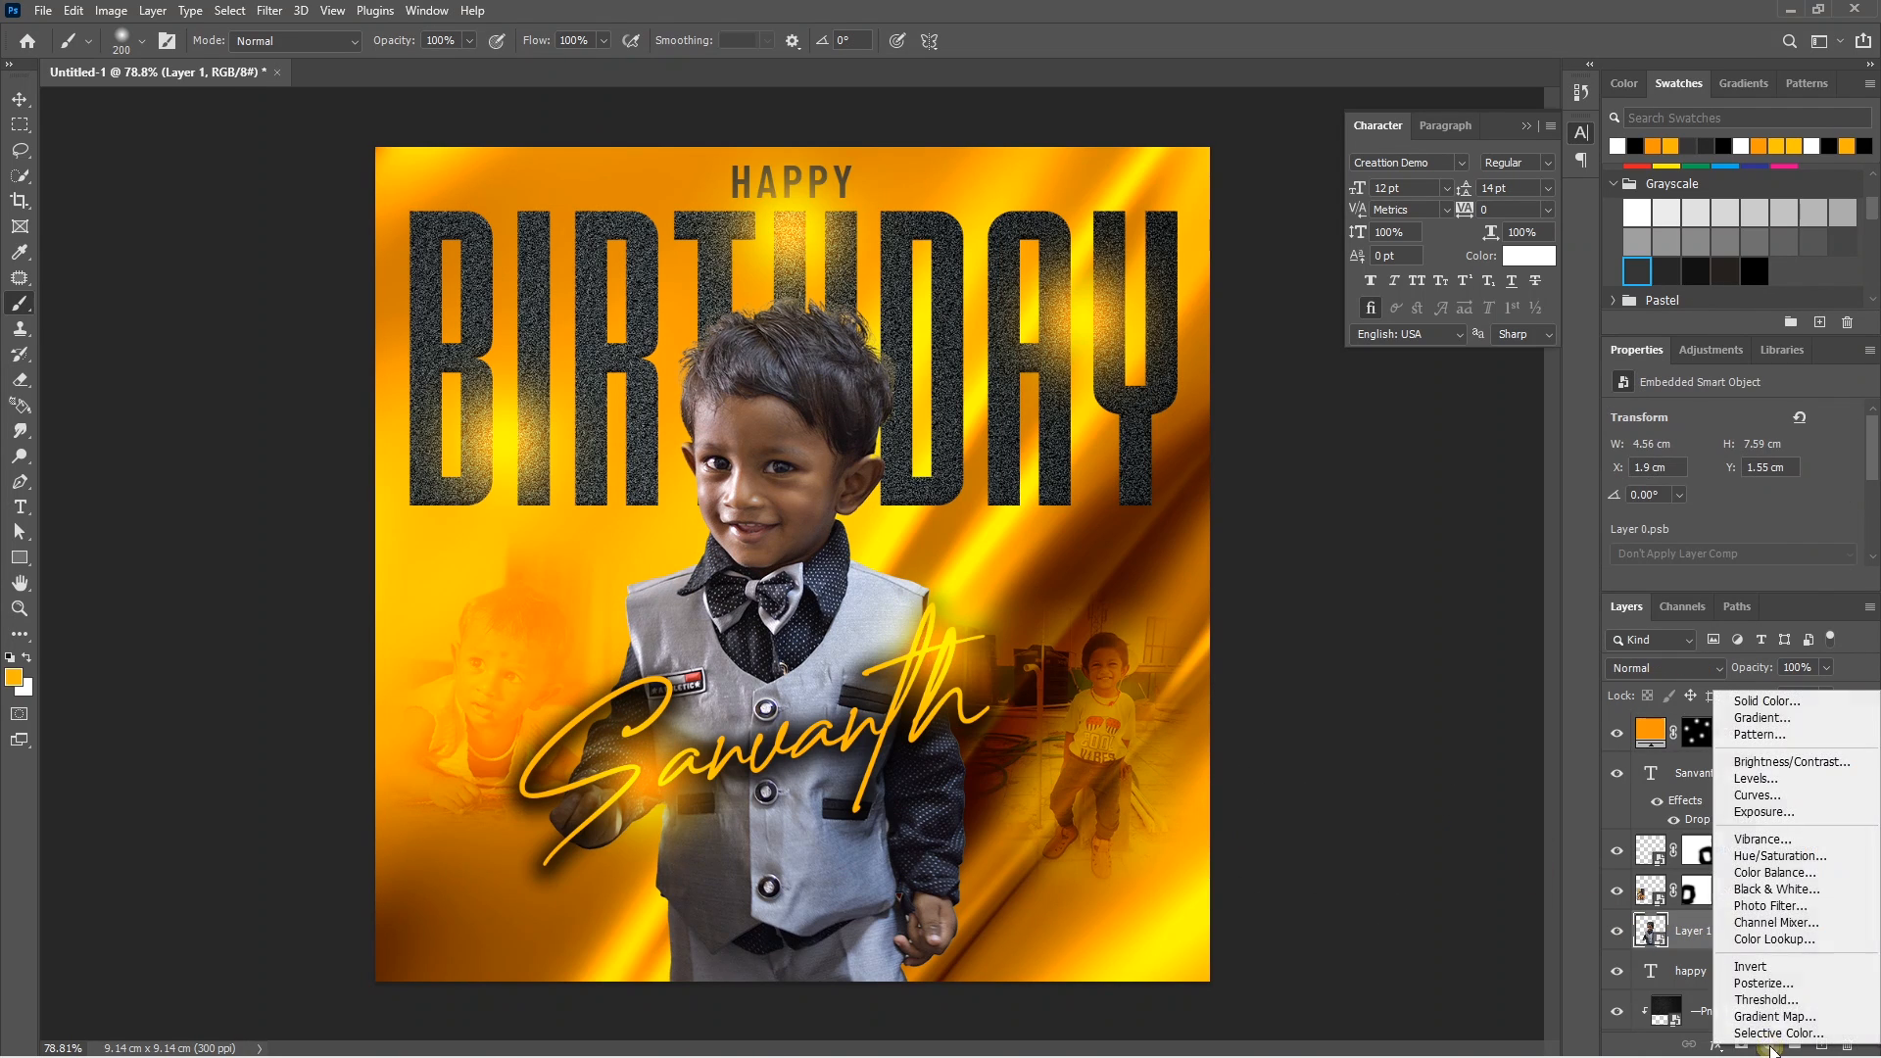
pyautogui.click(1750, 700)
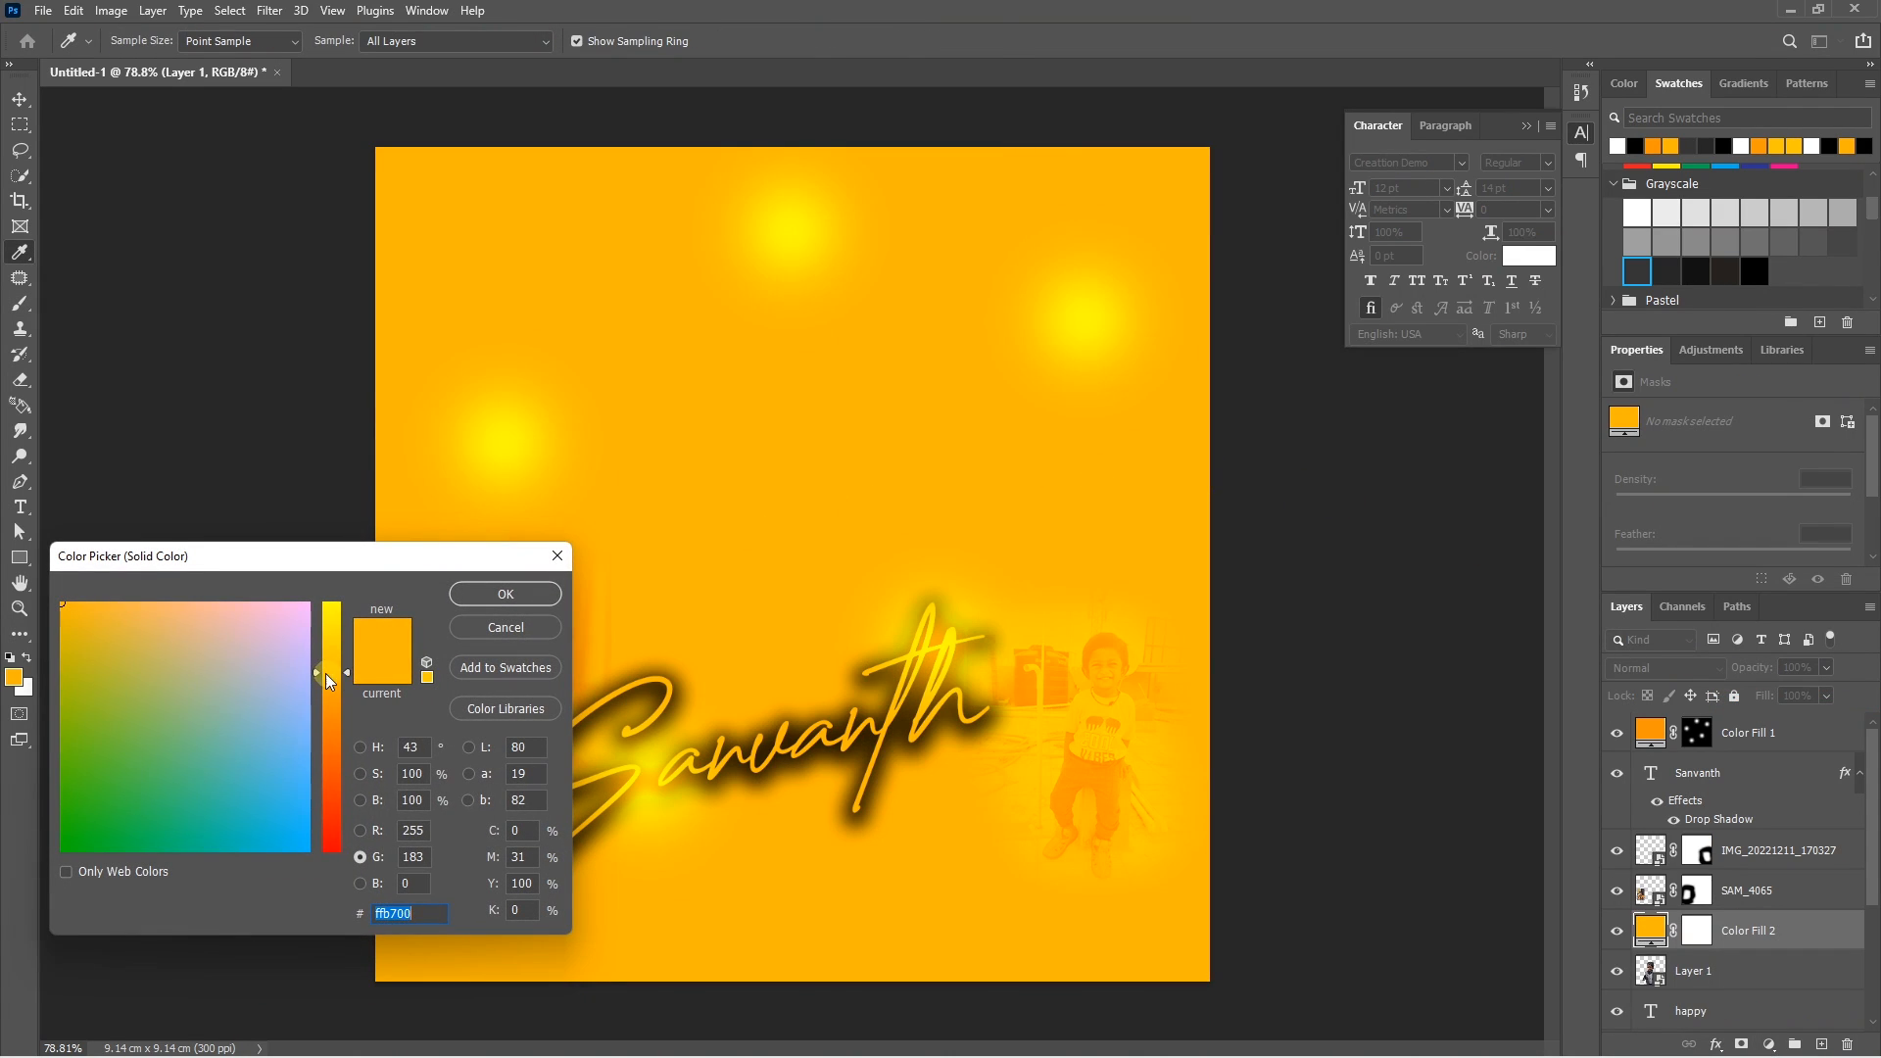
pyautogui.click(507, 595)
pyautogui.click(1666, 667)
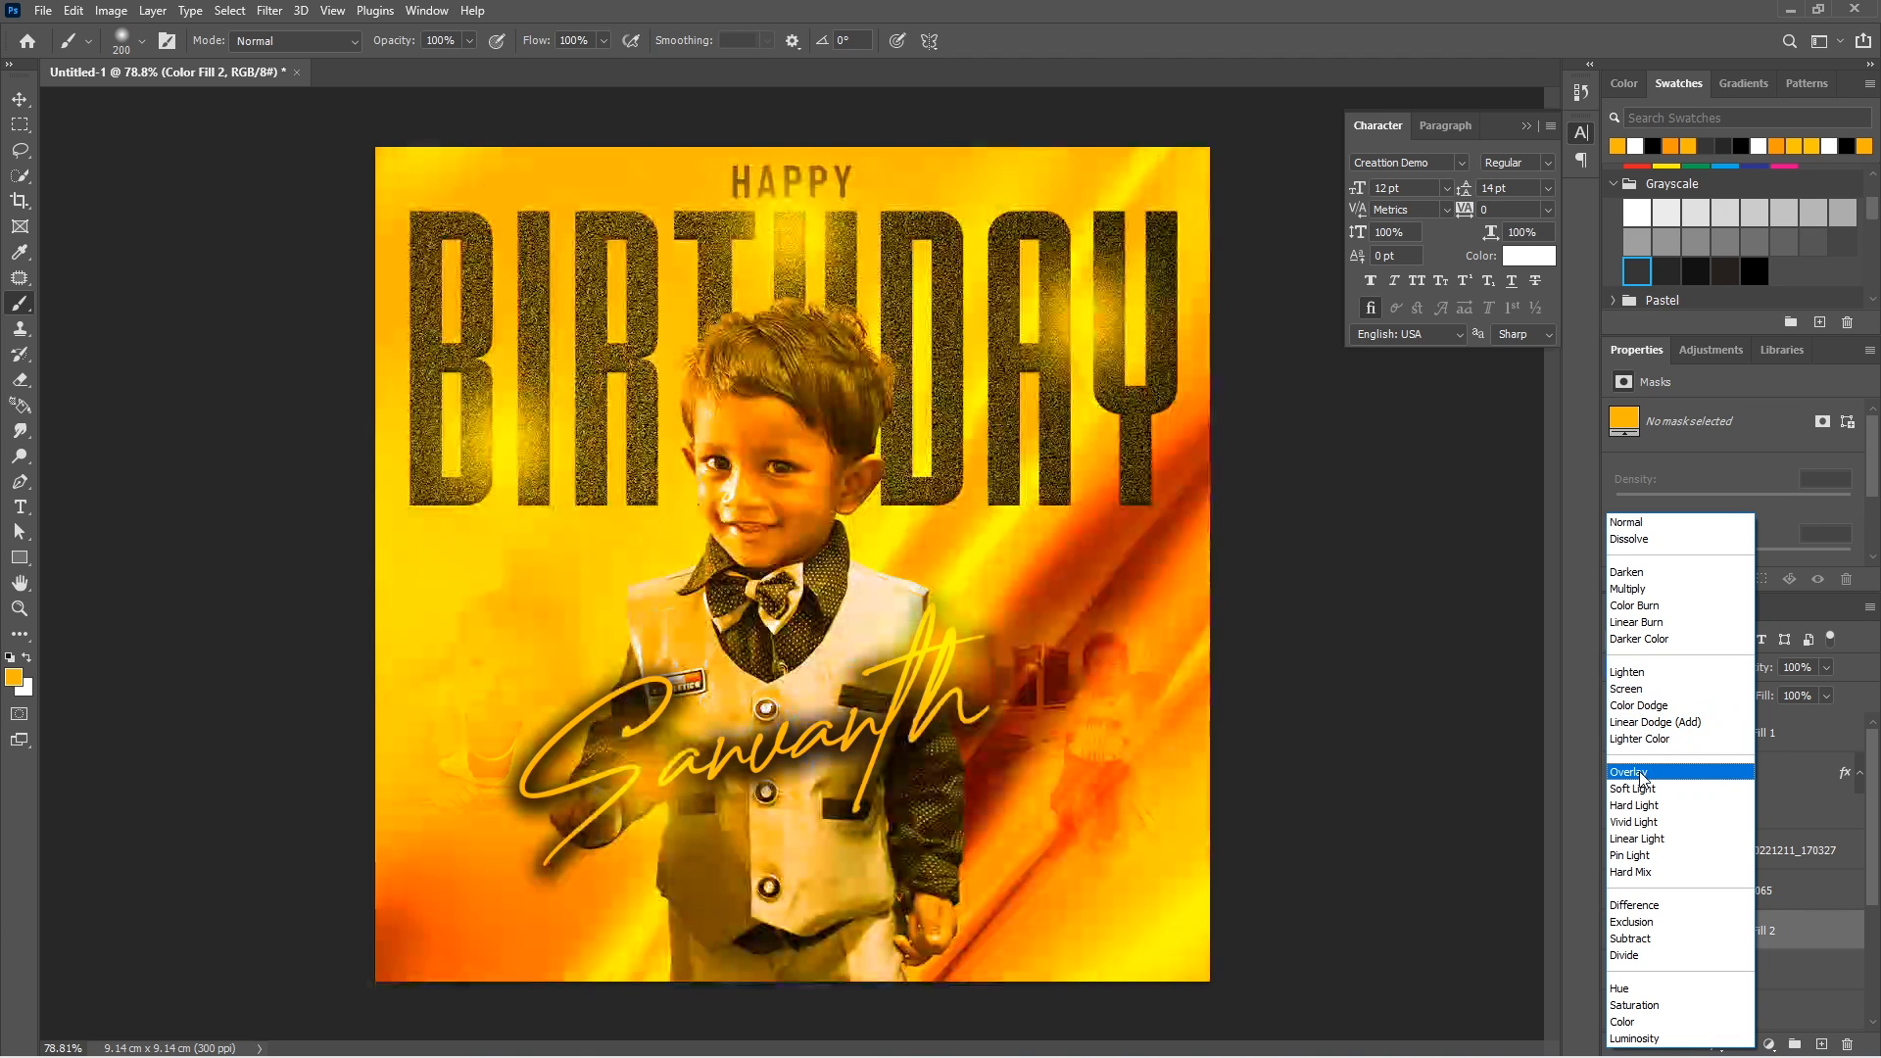
pyautogui.click(1641, 773)
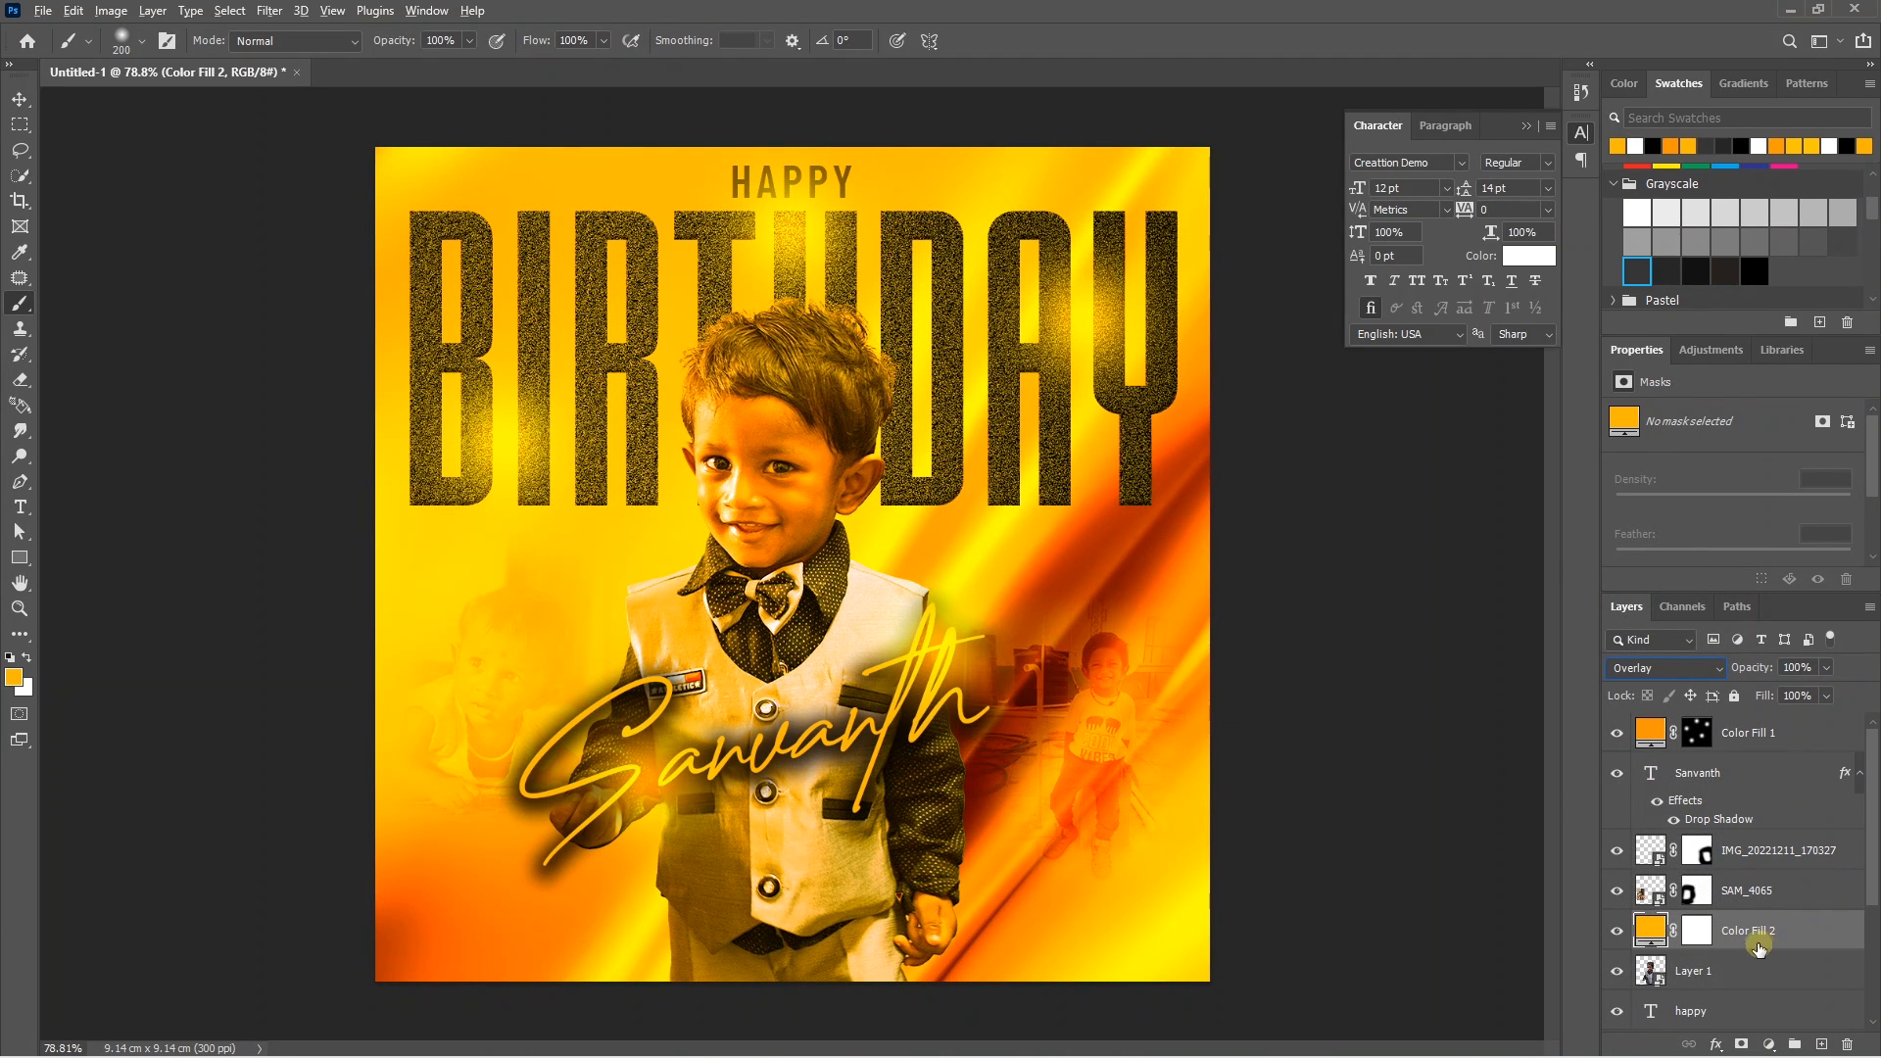
pyautogui.keyDown('alt'); pyautogui.click(1732, 949); pyautogui.keyUp('alt')
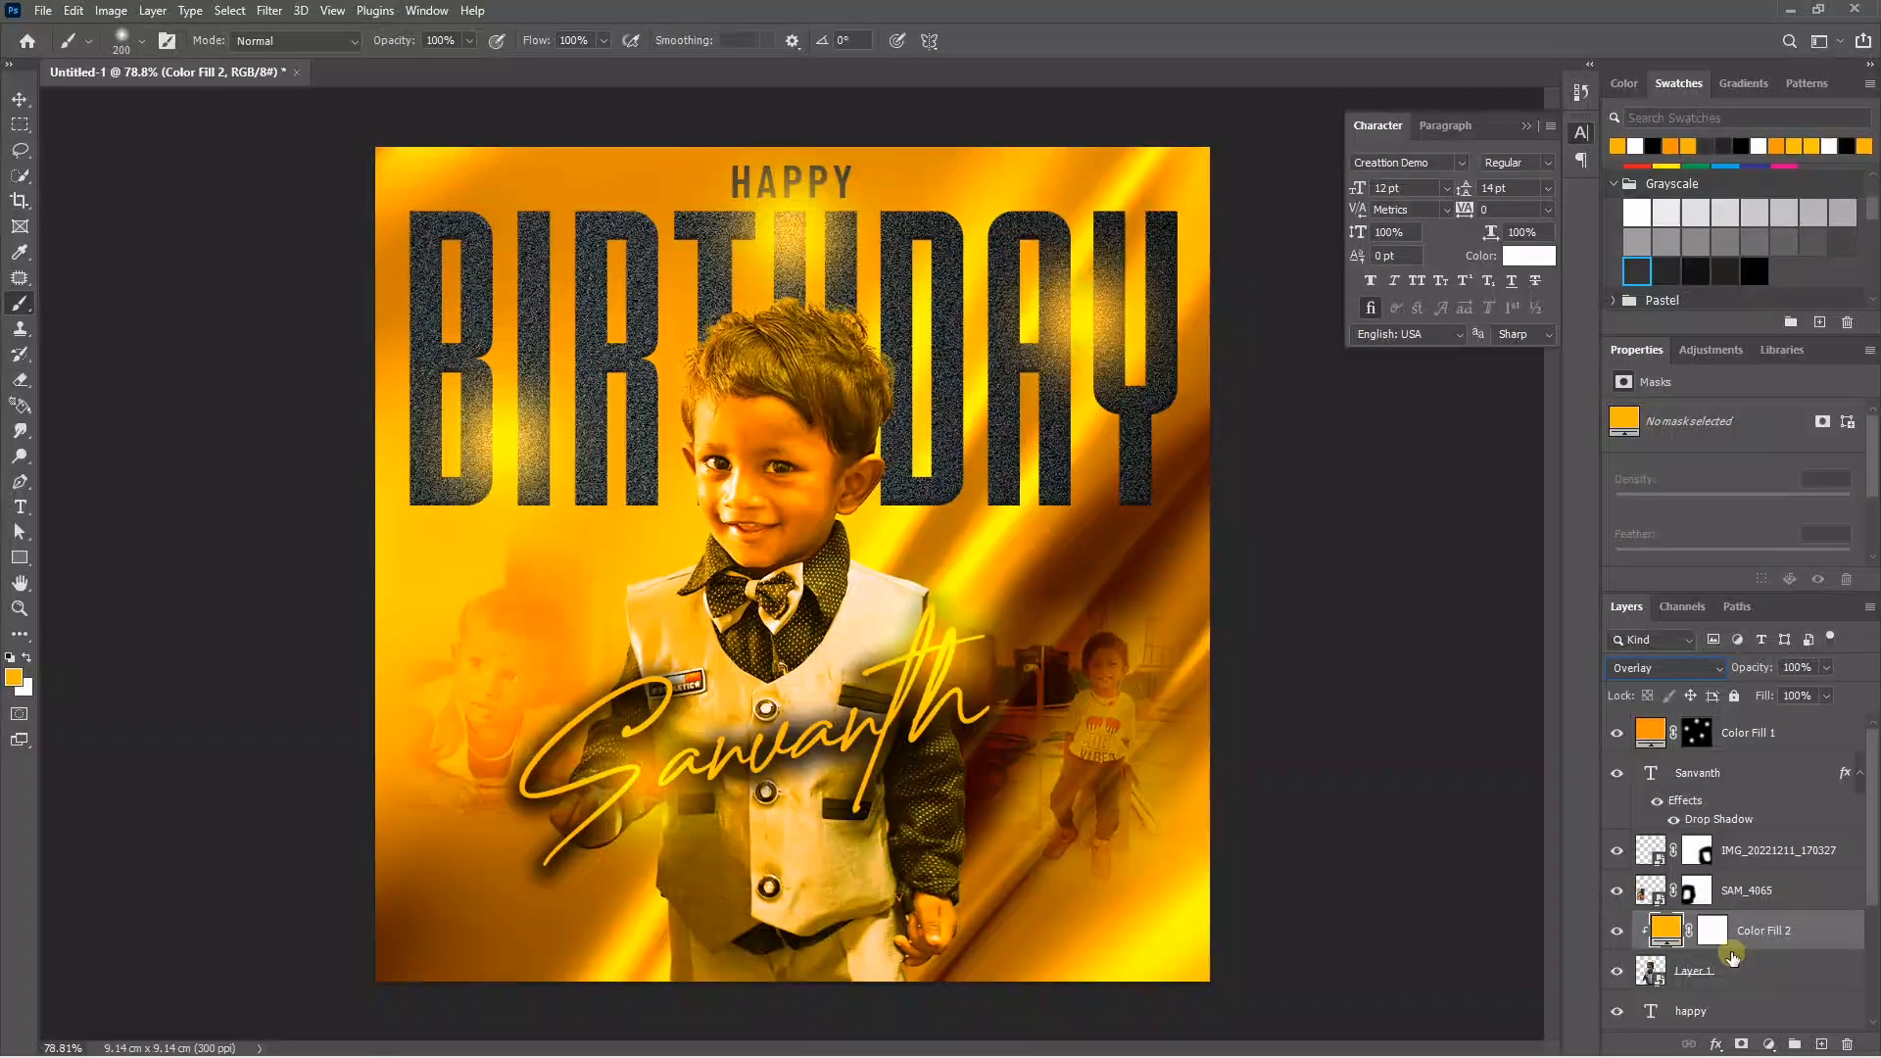
# Set the clipped fill's Blend If underlying-layer black point to a split range of 0 / 147.
pyautogui.click(1695, 921)
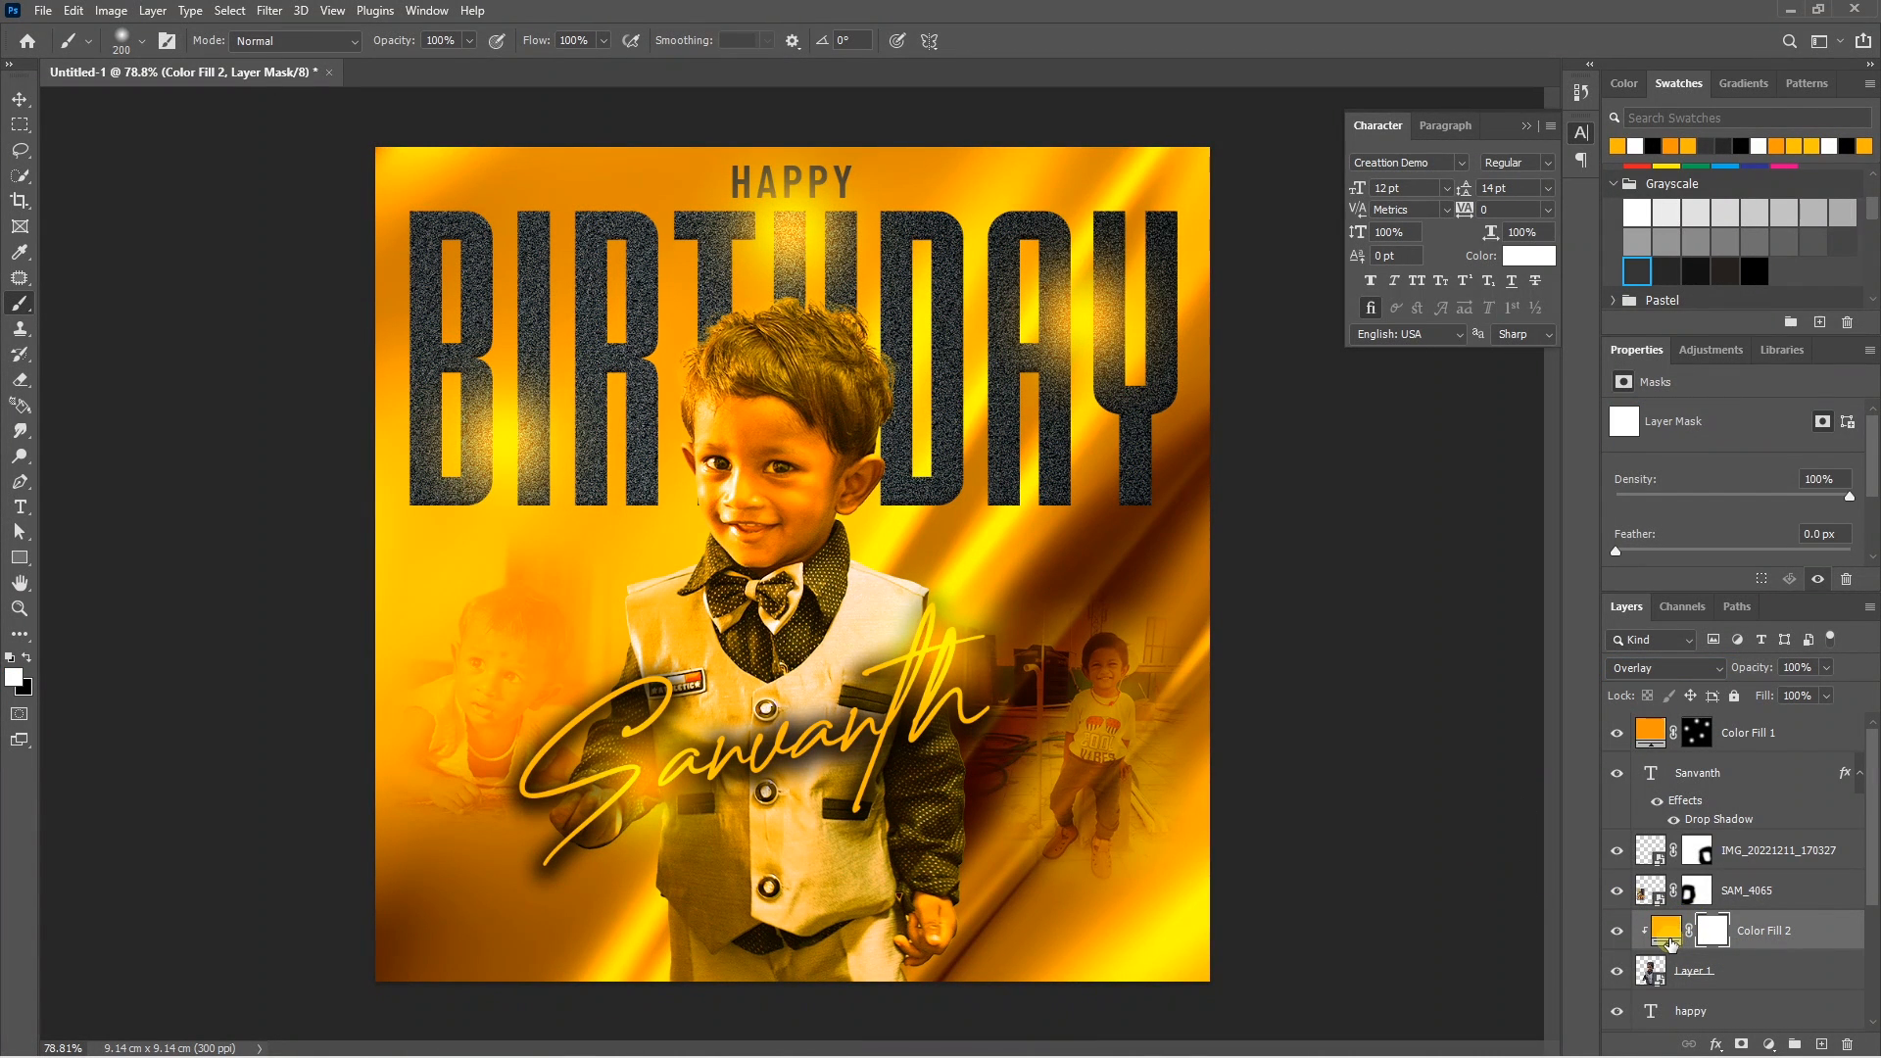
pyautogui.click(1668, 939)
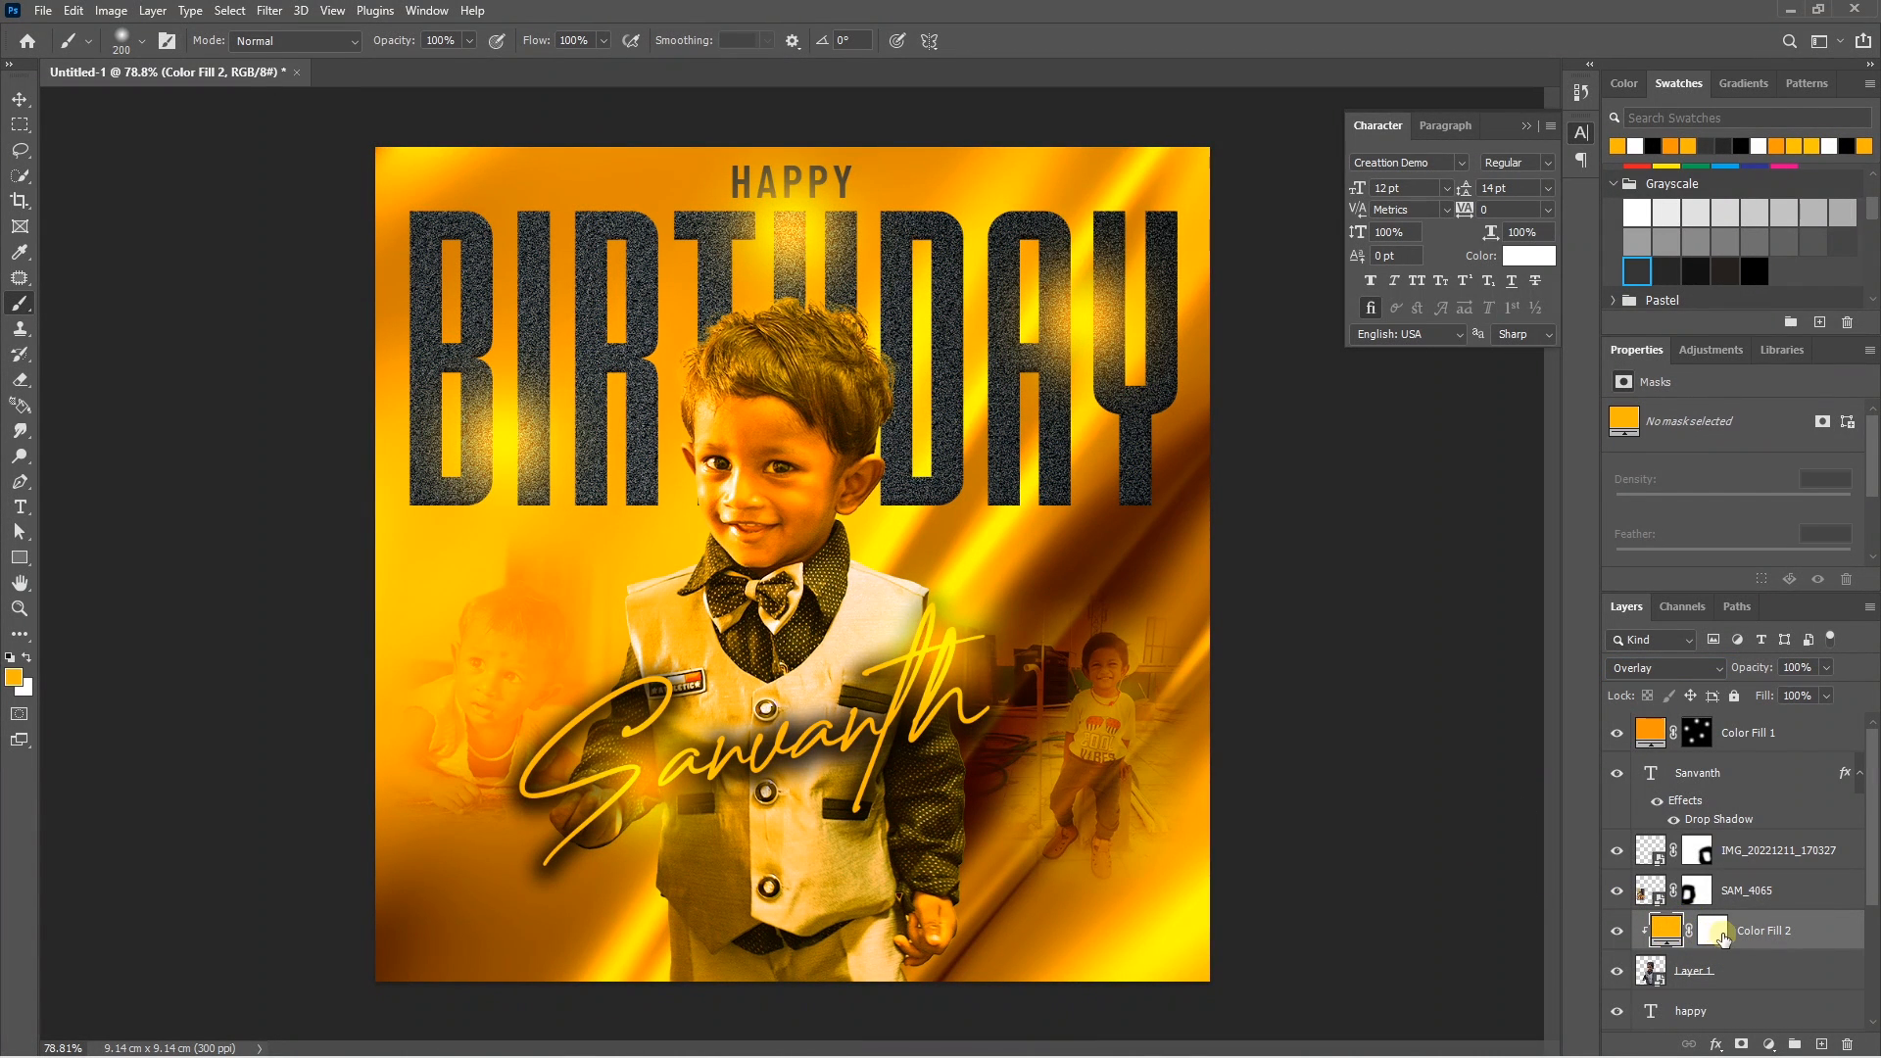
pyautogui.doubleClick(1857, 937)
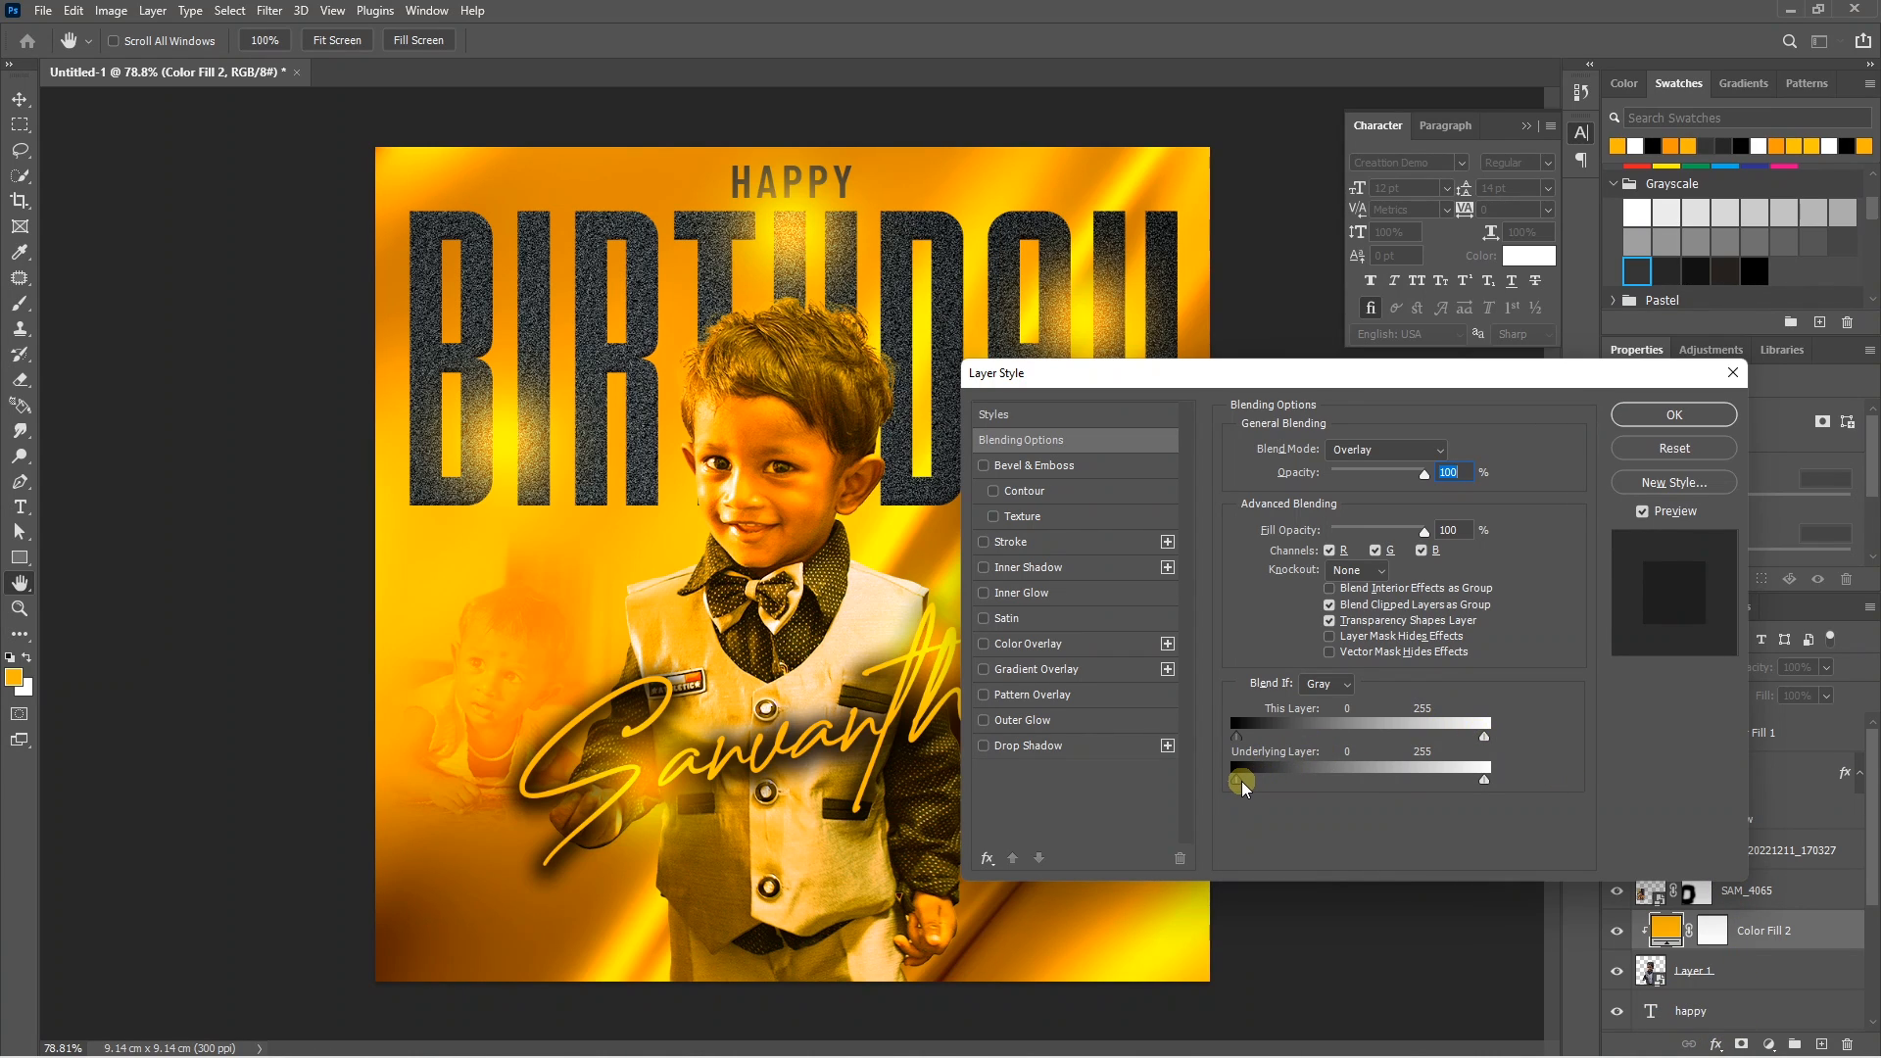
pyautogui.moveTo(1307, 784); pyautogui.dragTo(1374, 787)
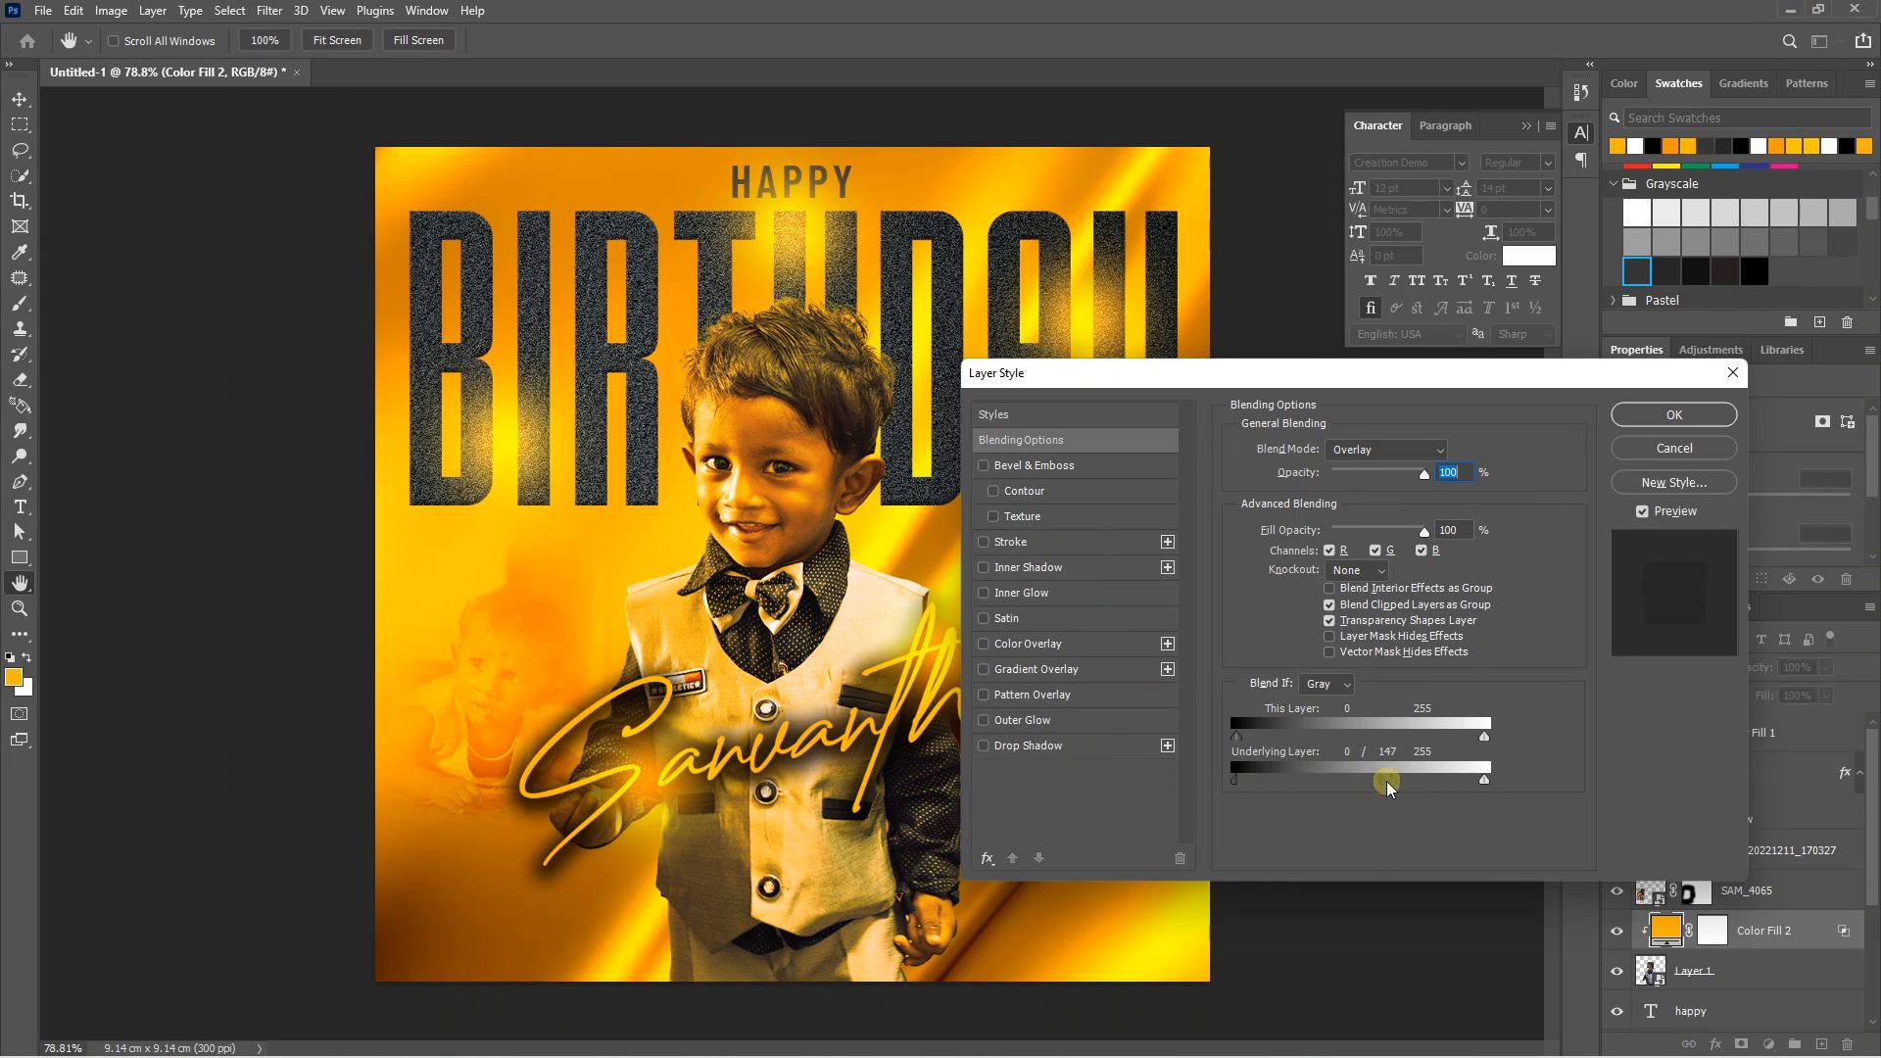
pyautogui.click(1675, 414)
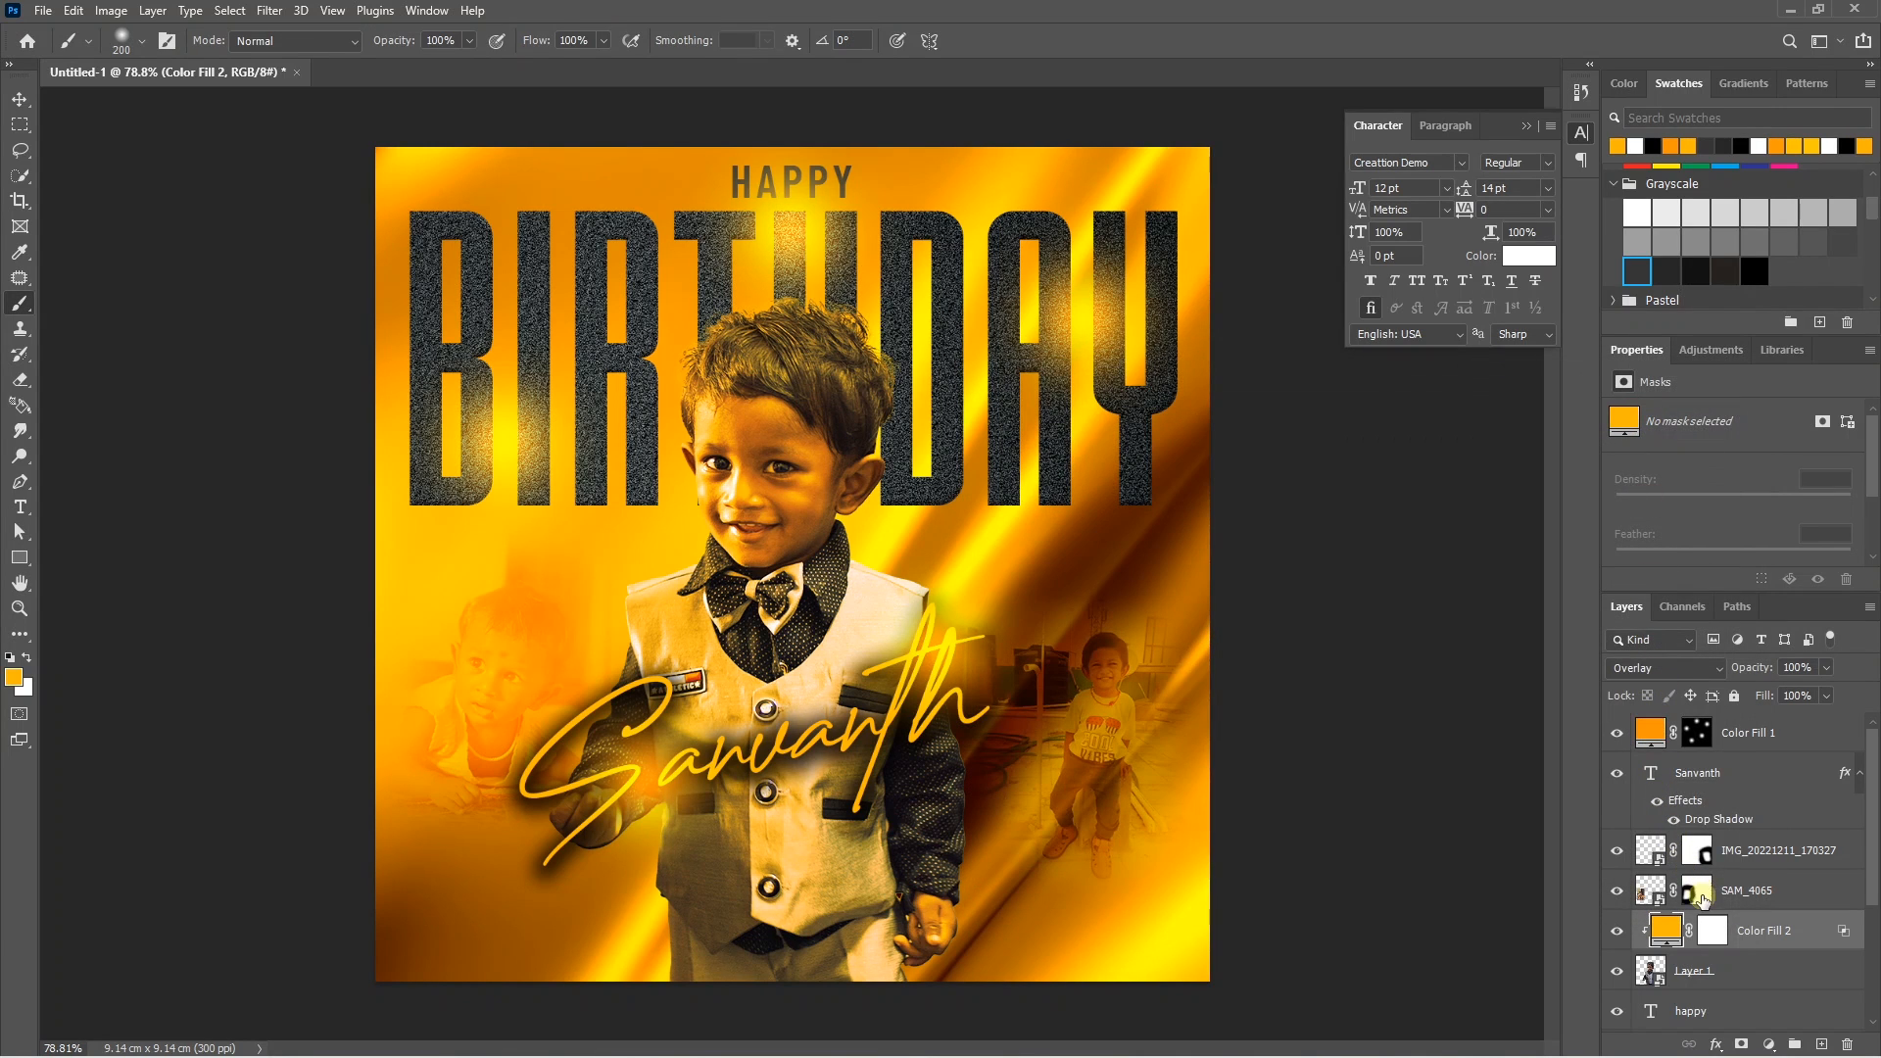
# Invert the clipped fill's mask and paint white over the boy's hair with the soft 200 px brush.
pyautogui.click(1710, 933)
pyautogui.hotkey('ctrl', 'i')
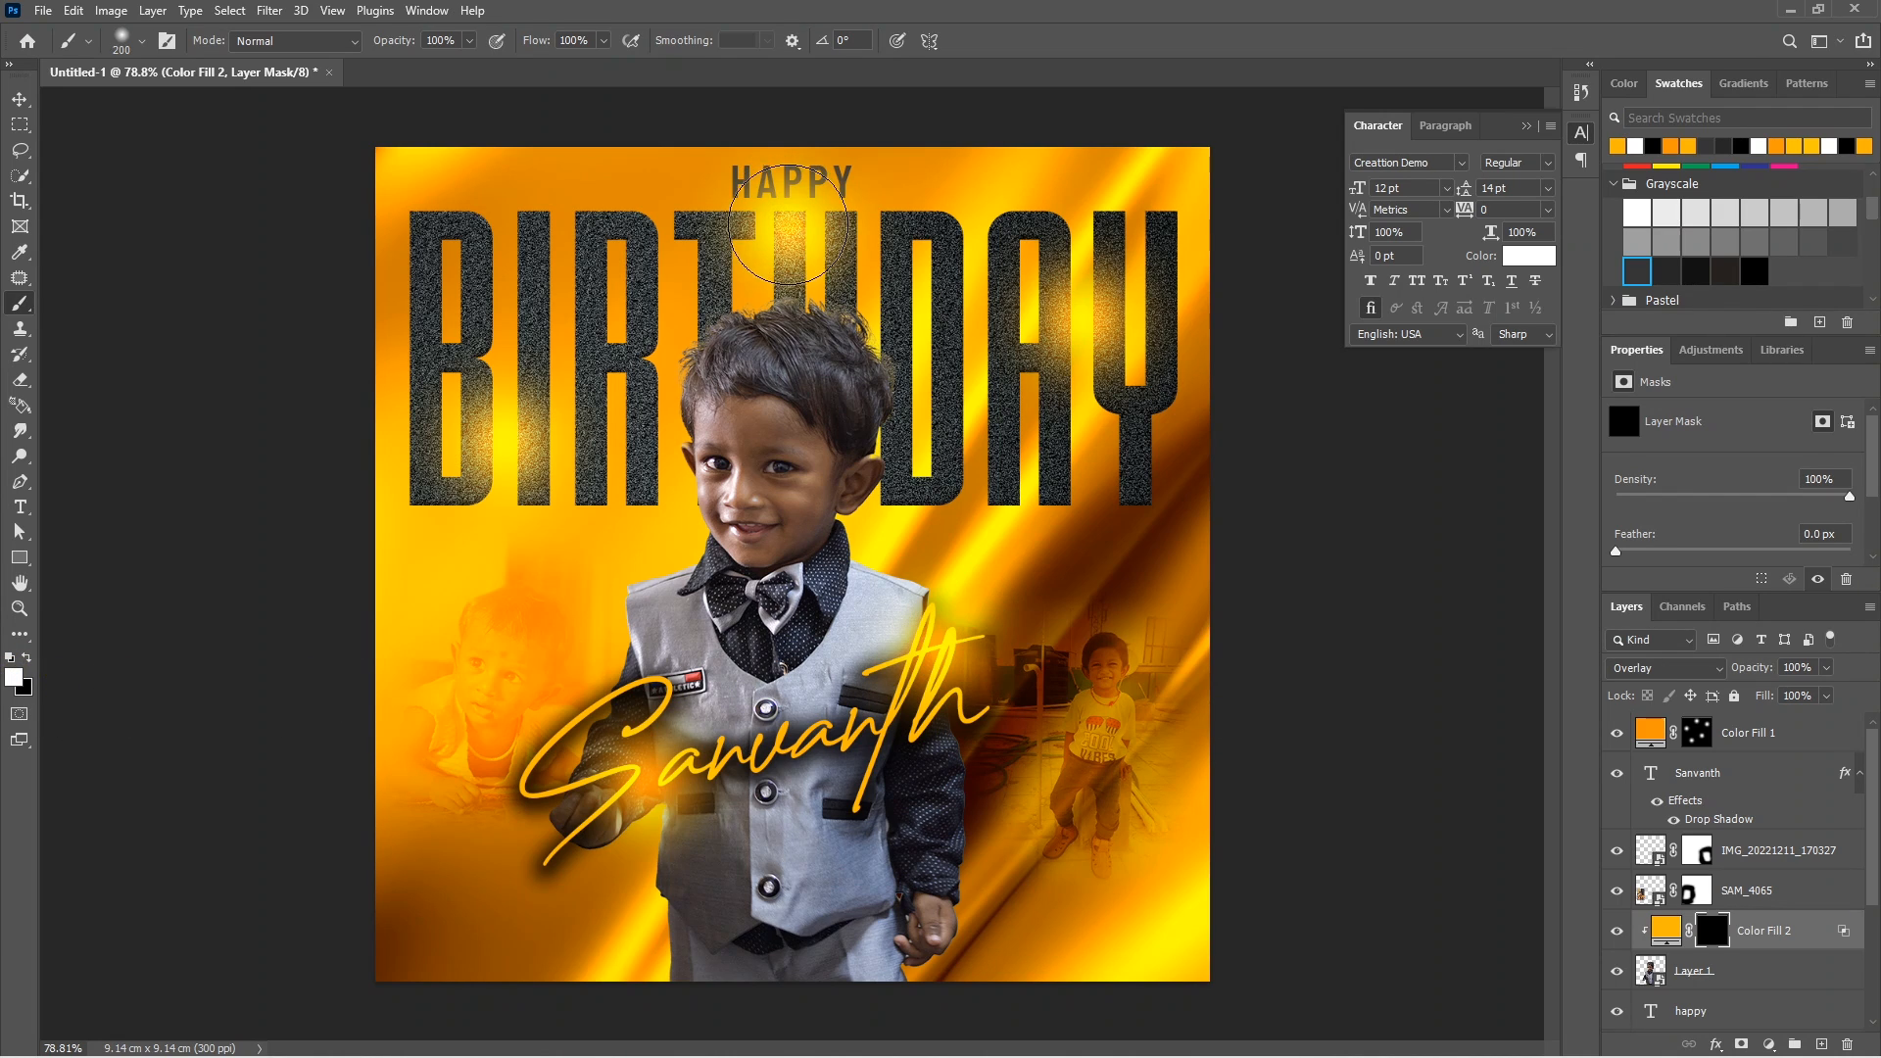
pyautogui.click(500, 42)
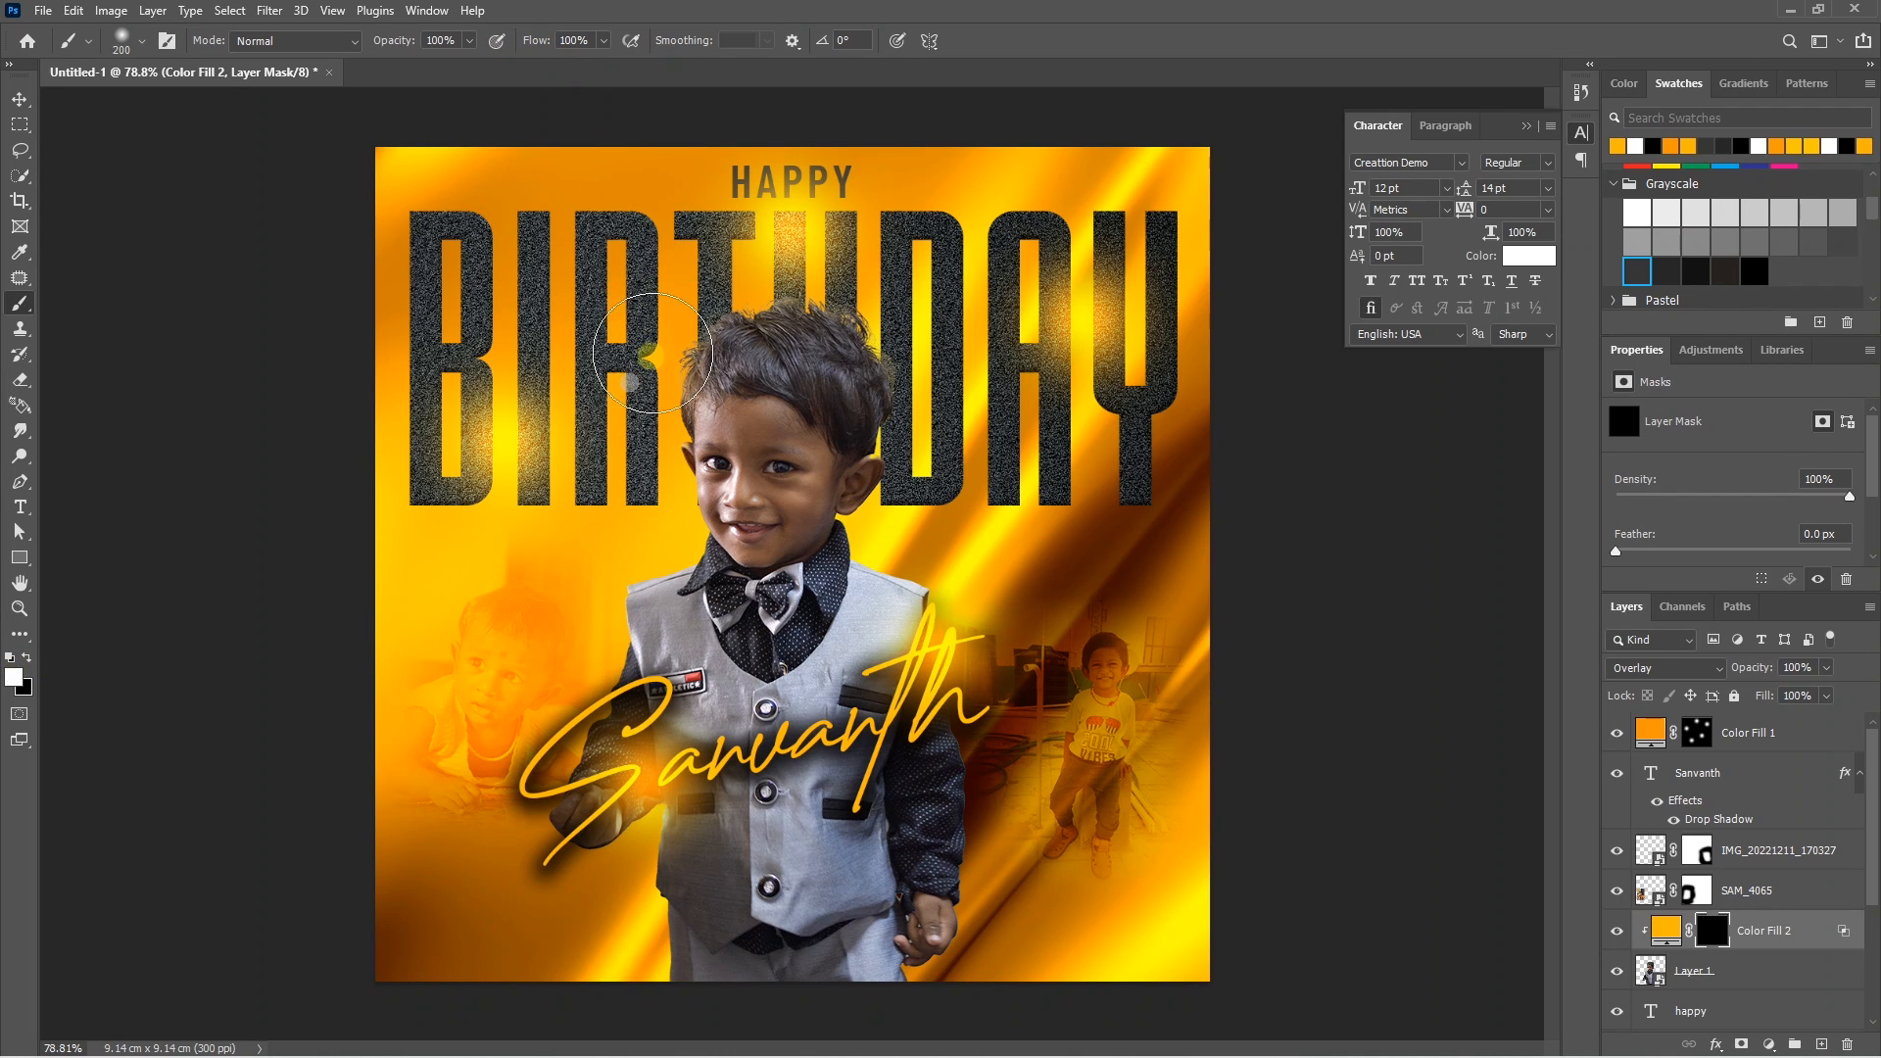
pyautogui.moveTo(691, 308)
pyautogui.mouseDown()
pyautogui.moveTo(832, 294)
pyautogui.moveTo(887, 382)
pyautogui.mouseUp()
# Lower the brush opacity to 26% and paint white on the clipped fill's mask over the boy's face and vest at 200 px.
pyautogui.press('[')
pyautogui.press('[')
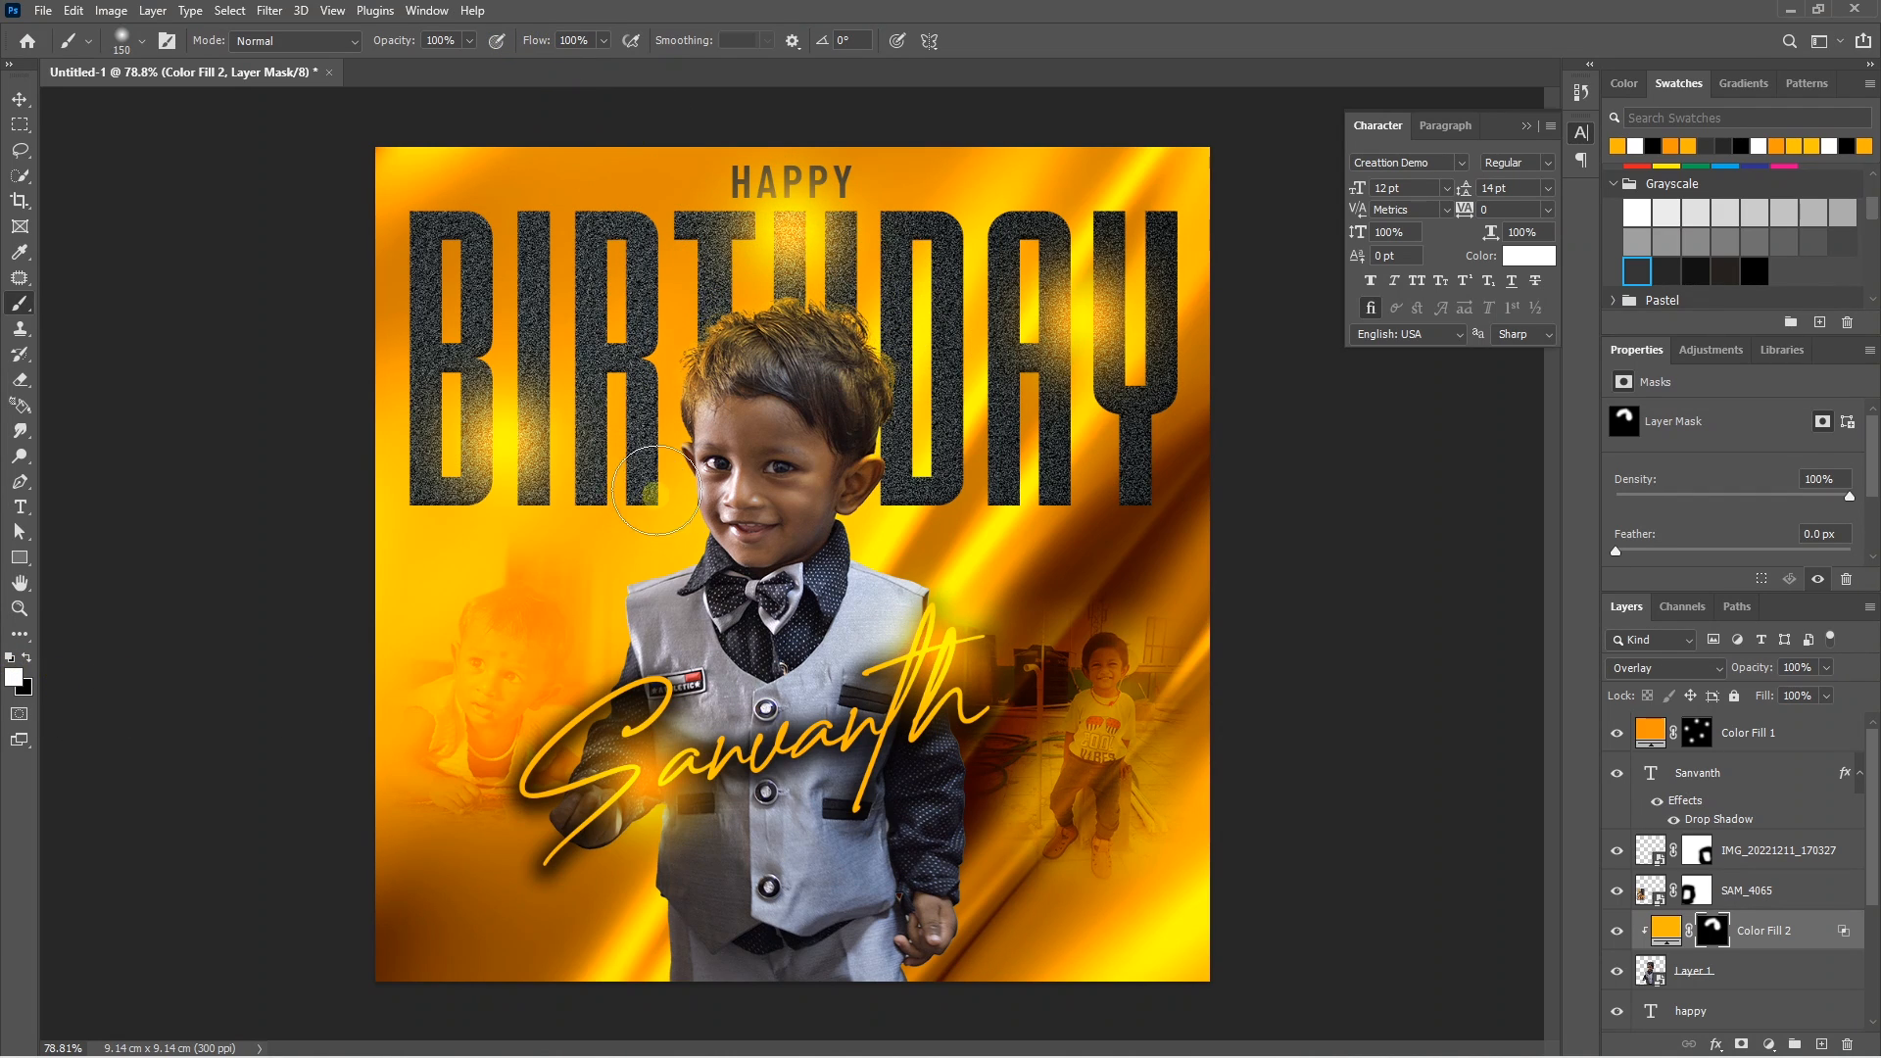
pyautogui.click(471, 41)
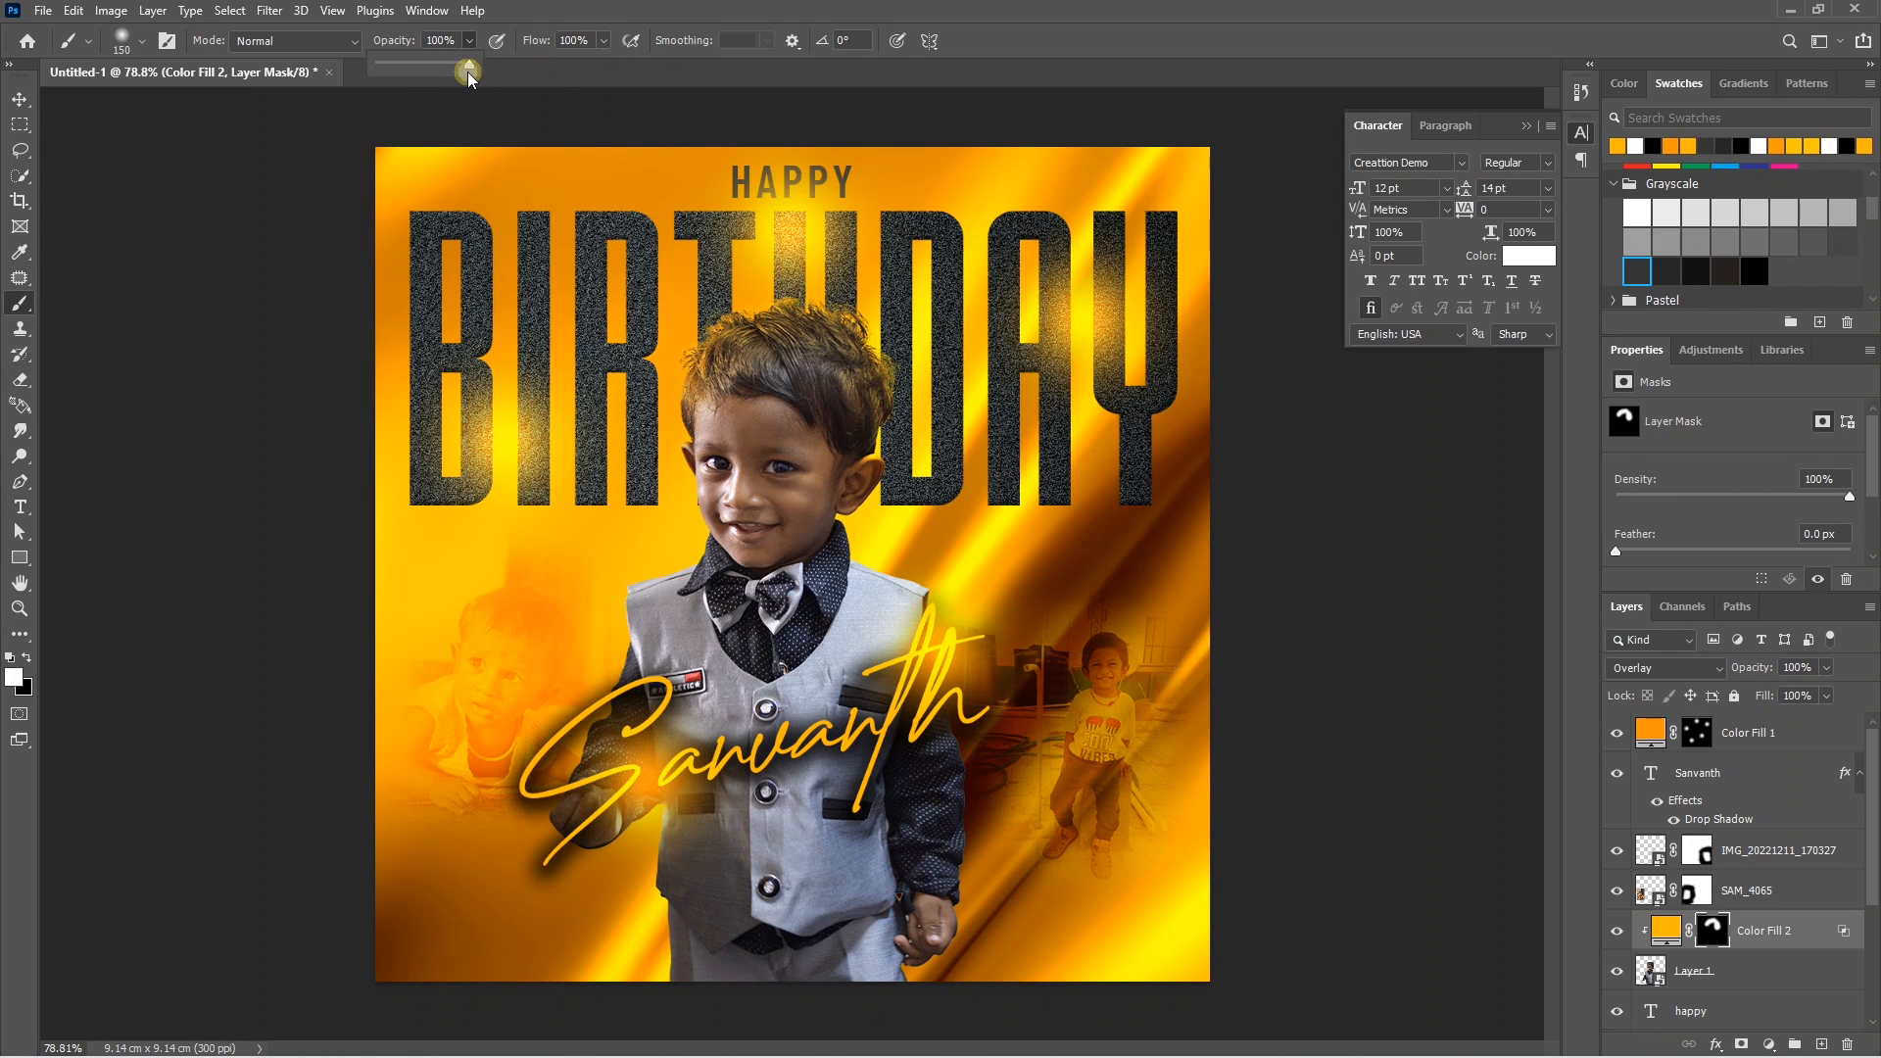
pyautogui.moveTo(403, 71); pyautogui.dragTo(402, 70)
pyautogui.press(']')
pyautogui.press(']')
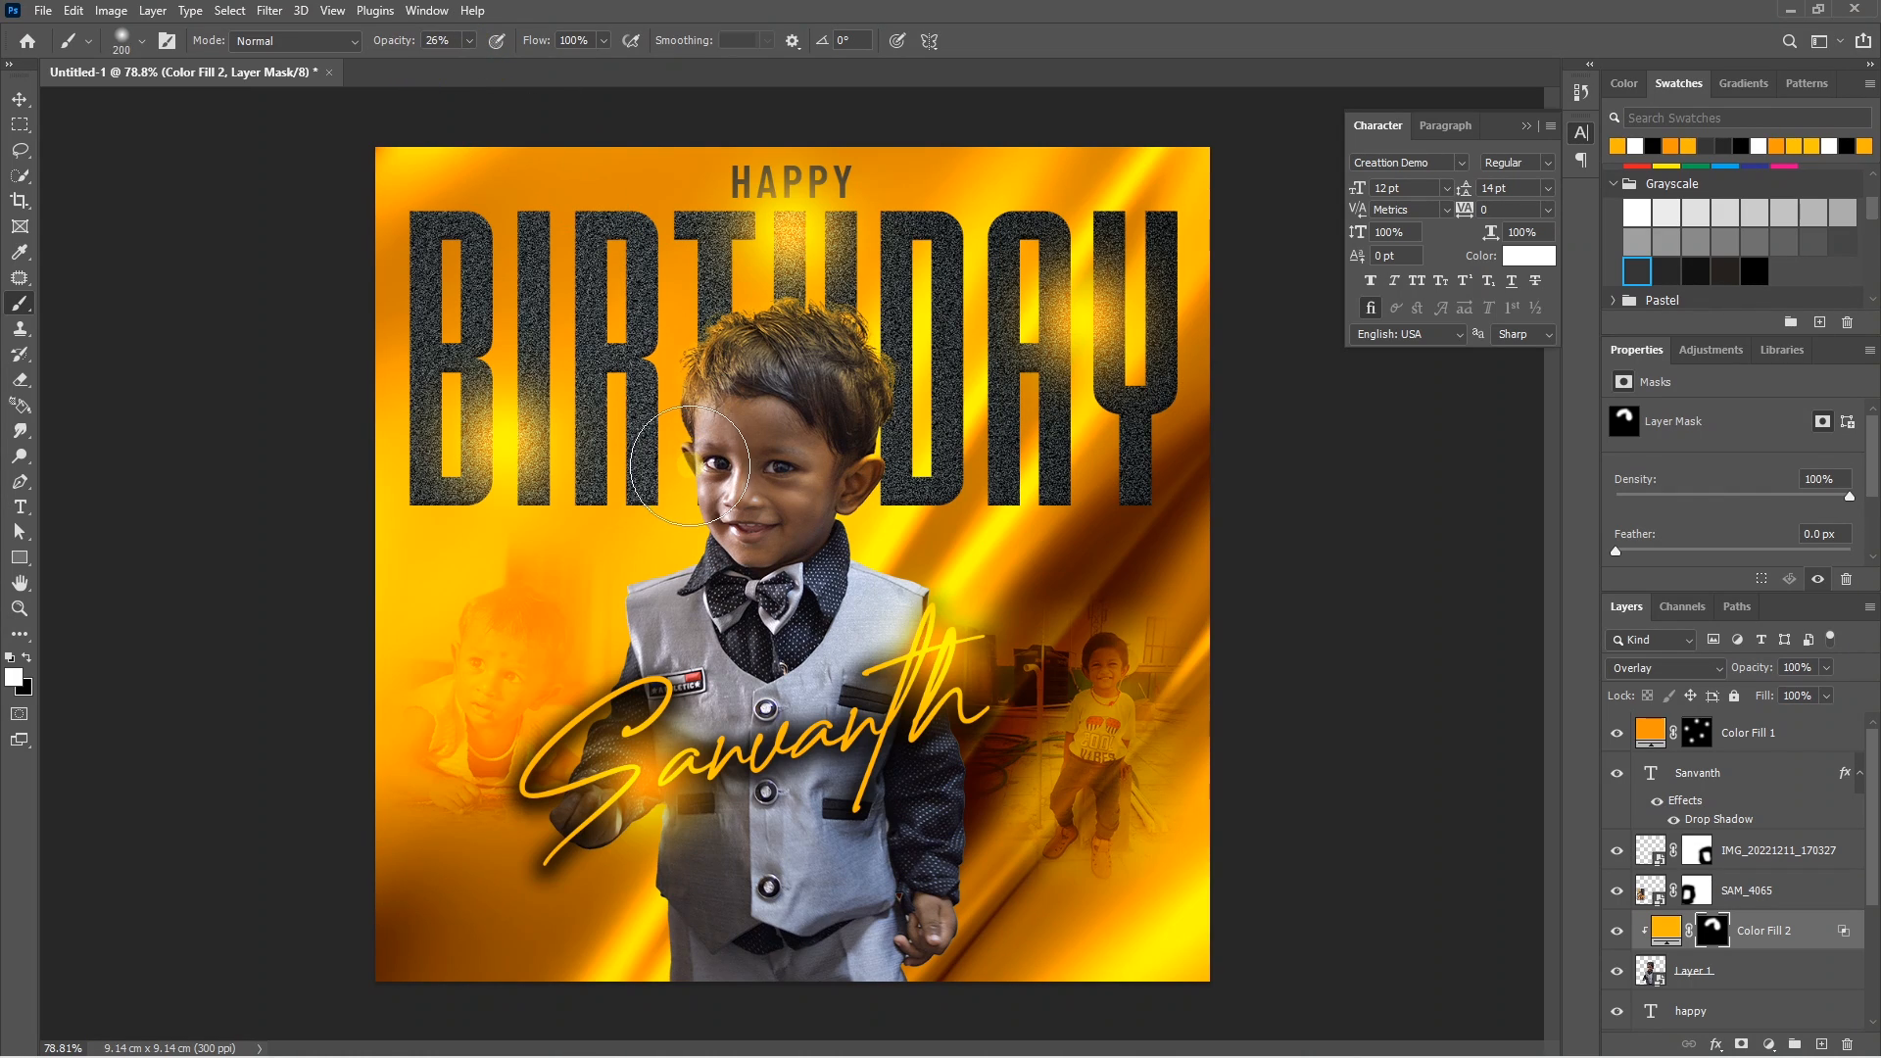
pyautogui.moveTo(691, 462)
pyautogui.mouseDown()
pyautogui.moveTo(705, 534)
pyautogui.moveTo(745, 552)
pyautogui.moveTo(655, 582)
pyautogui.mouseUp()
pyautogui.moveTo(713, 521); pyautogui.dragTo(763, 587)
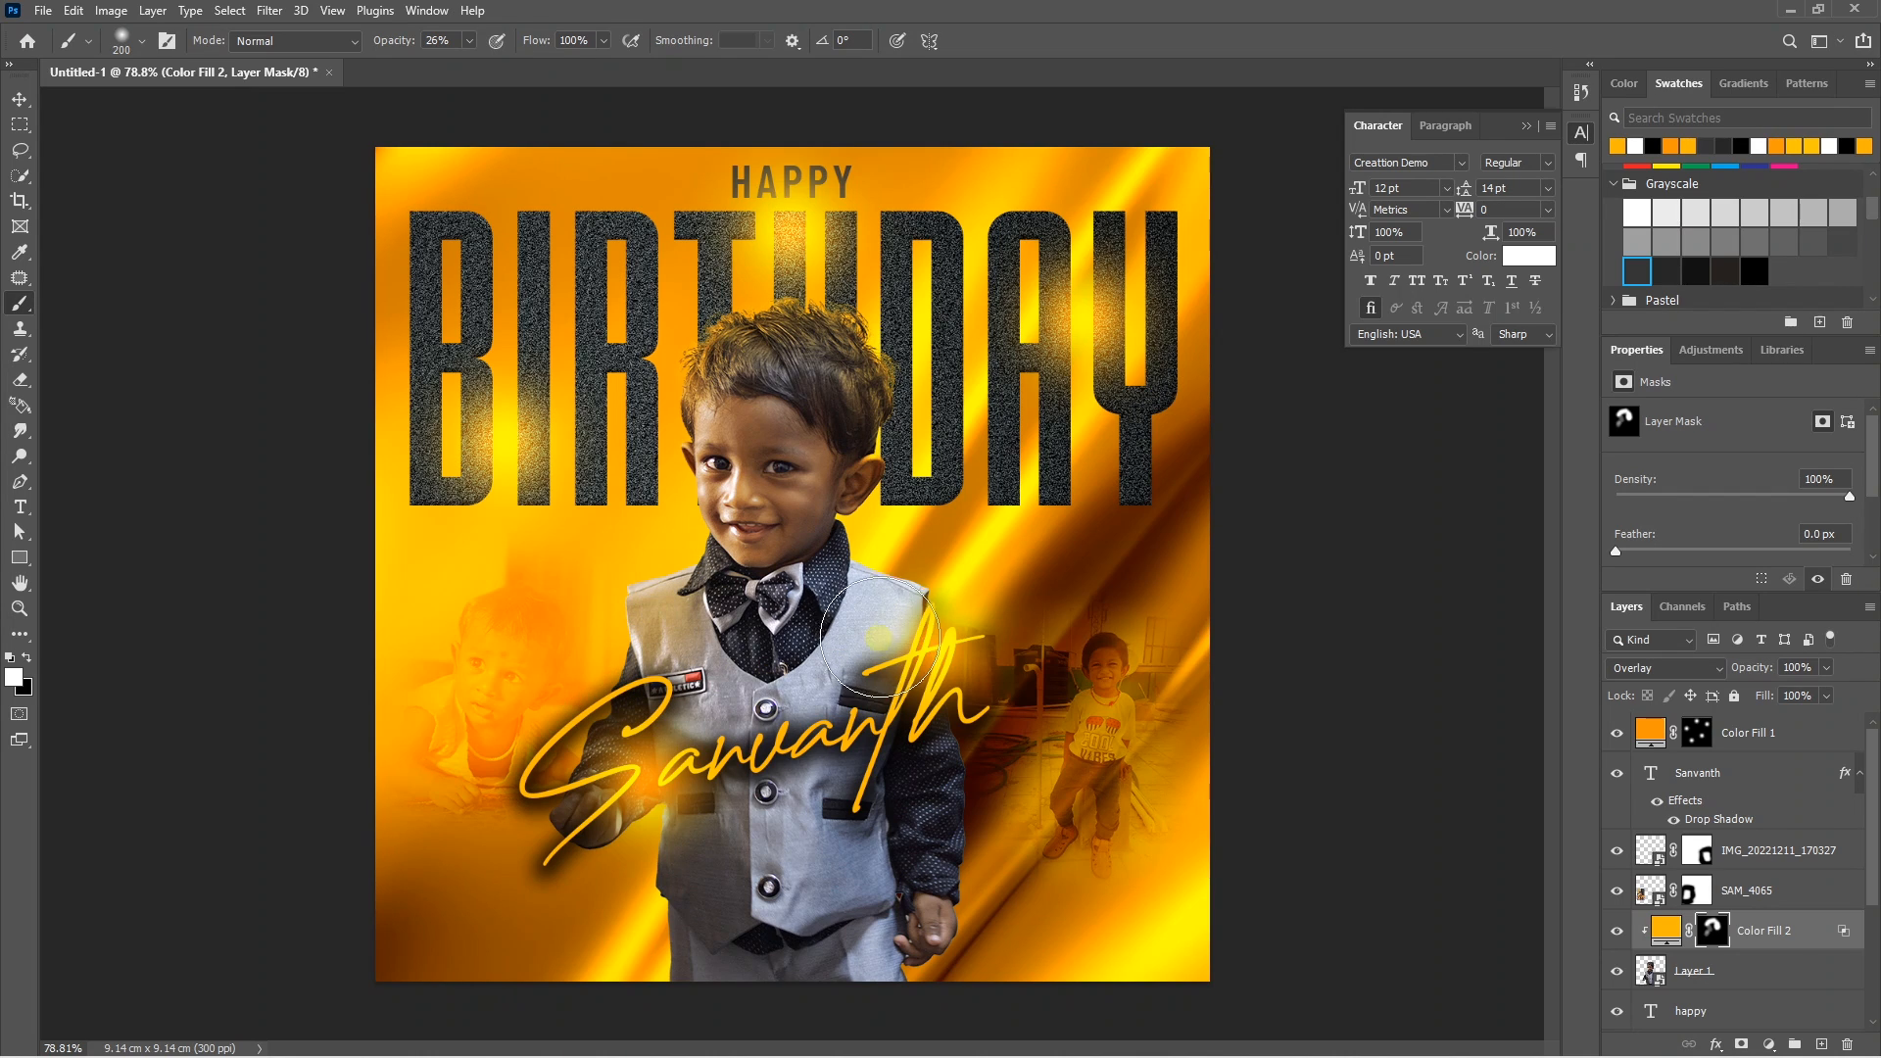
pyautogui.moveTo(774, 720); pyautogui.dragTo(813, 886)
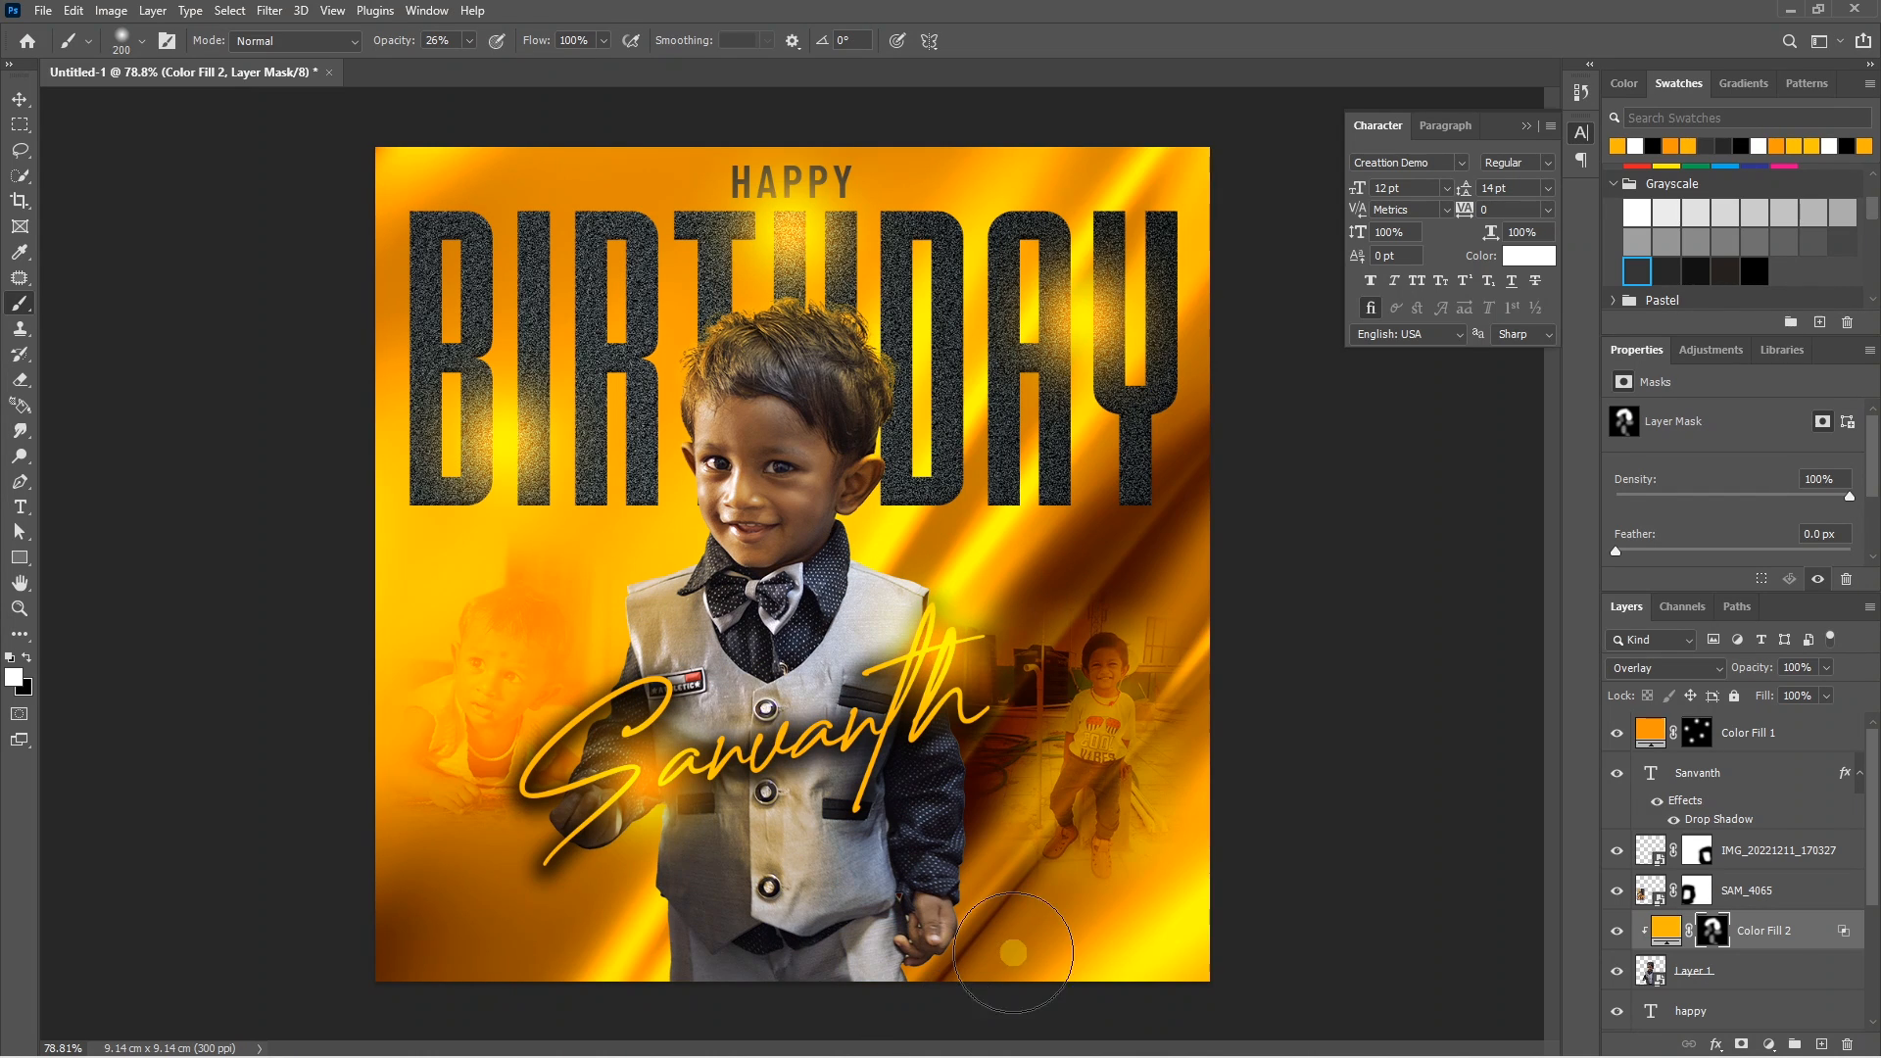
pyautogui.press('v')
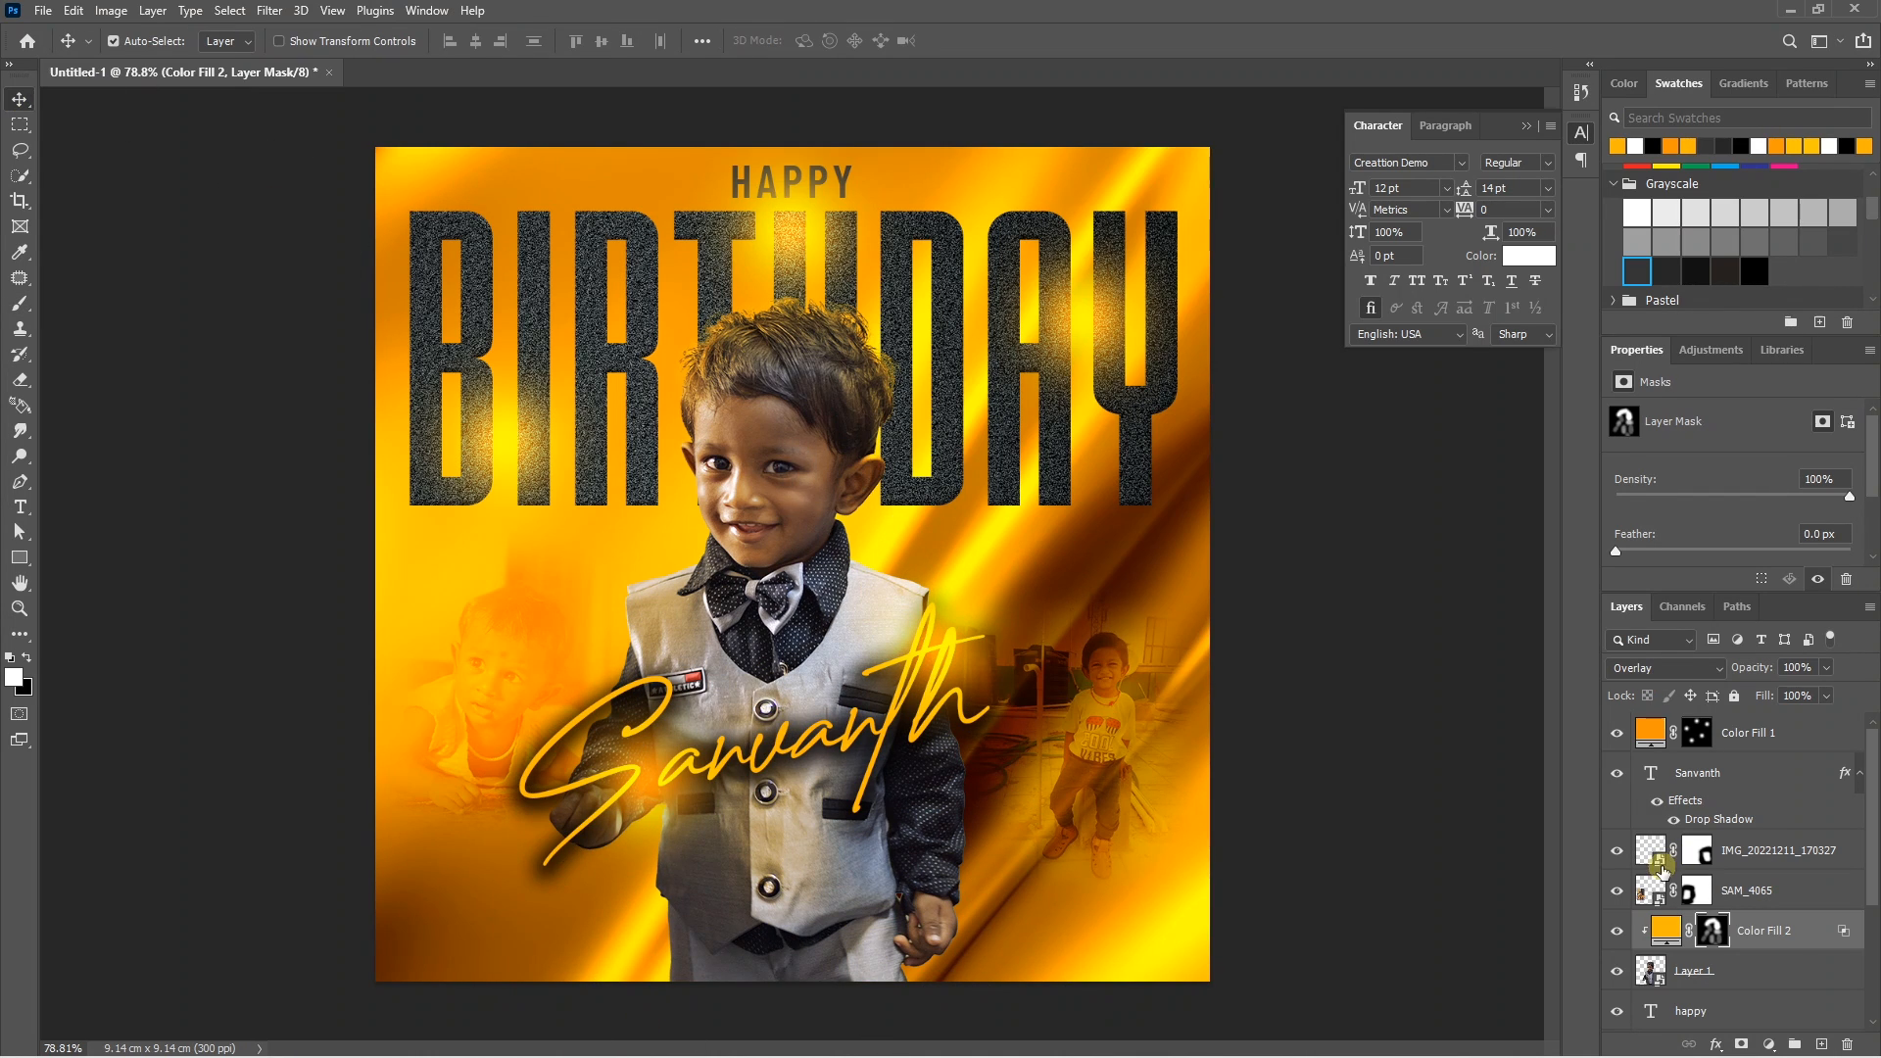
# Toggle the clipped Overlay fill's visibility to compare the boy with and without the golden light, leaving the layer shown.
pyautogui.click(1614, 933)
pyautogui.click(1614, 933)
pyautogui.click(1613, 933)
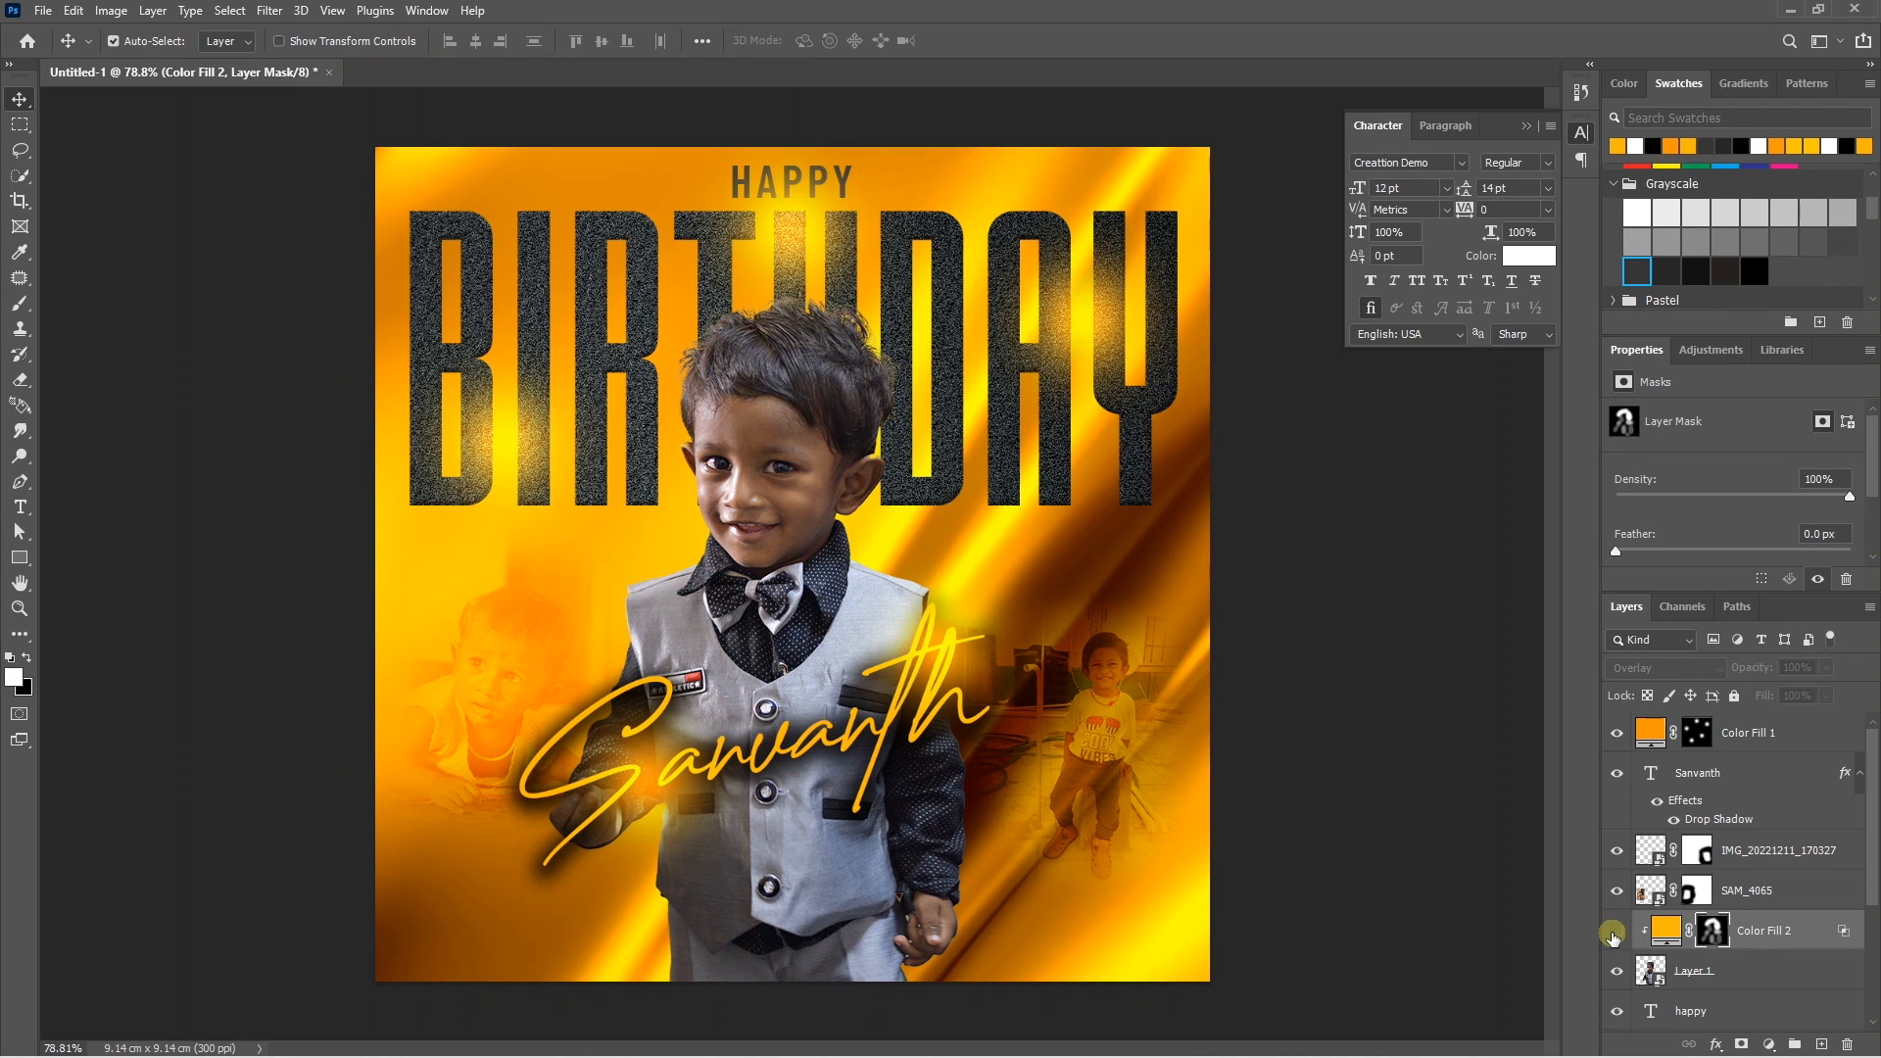
pyautogui.click(1614, 933)
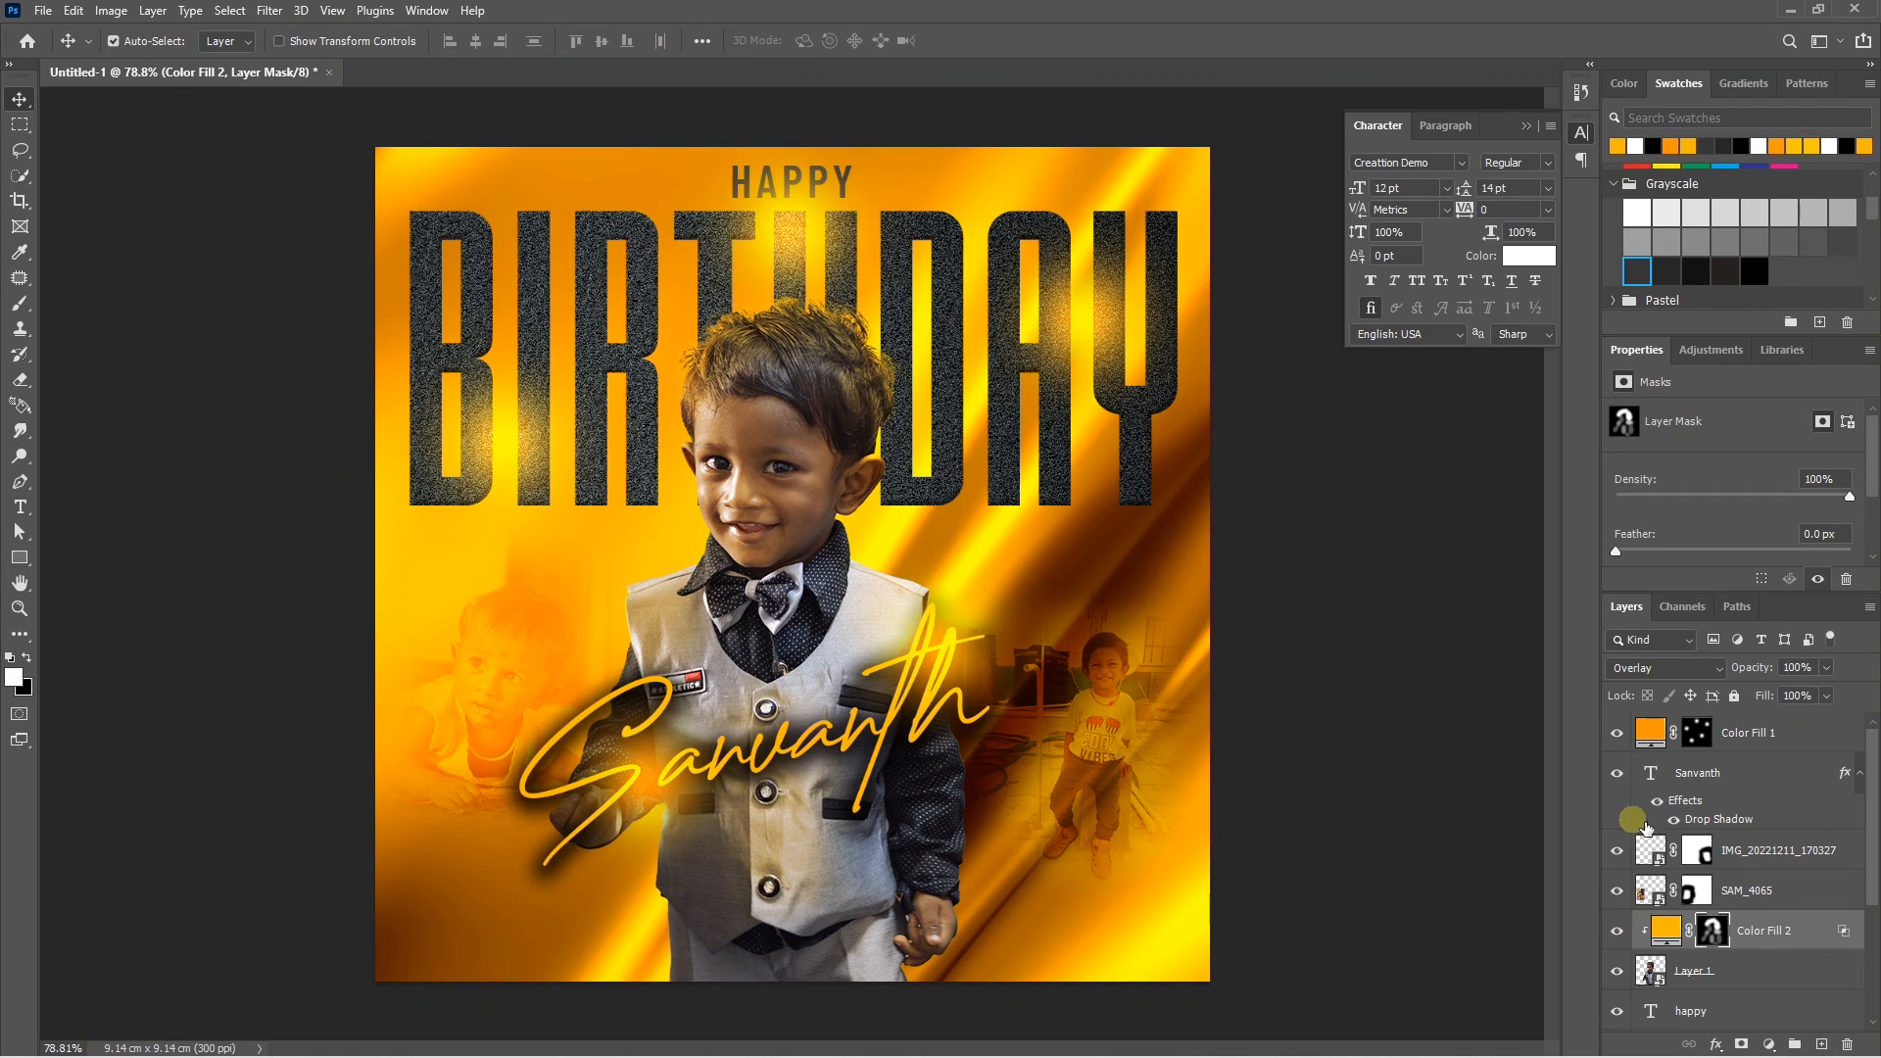
# Create a new layer beneath the cut-out boy and paint a soft black shadow around him at 300 px and 71% brush opacity.
pyautogui.scroll(-2, 1734, 867)
pyautogui.click(1724, 897)
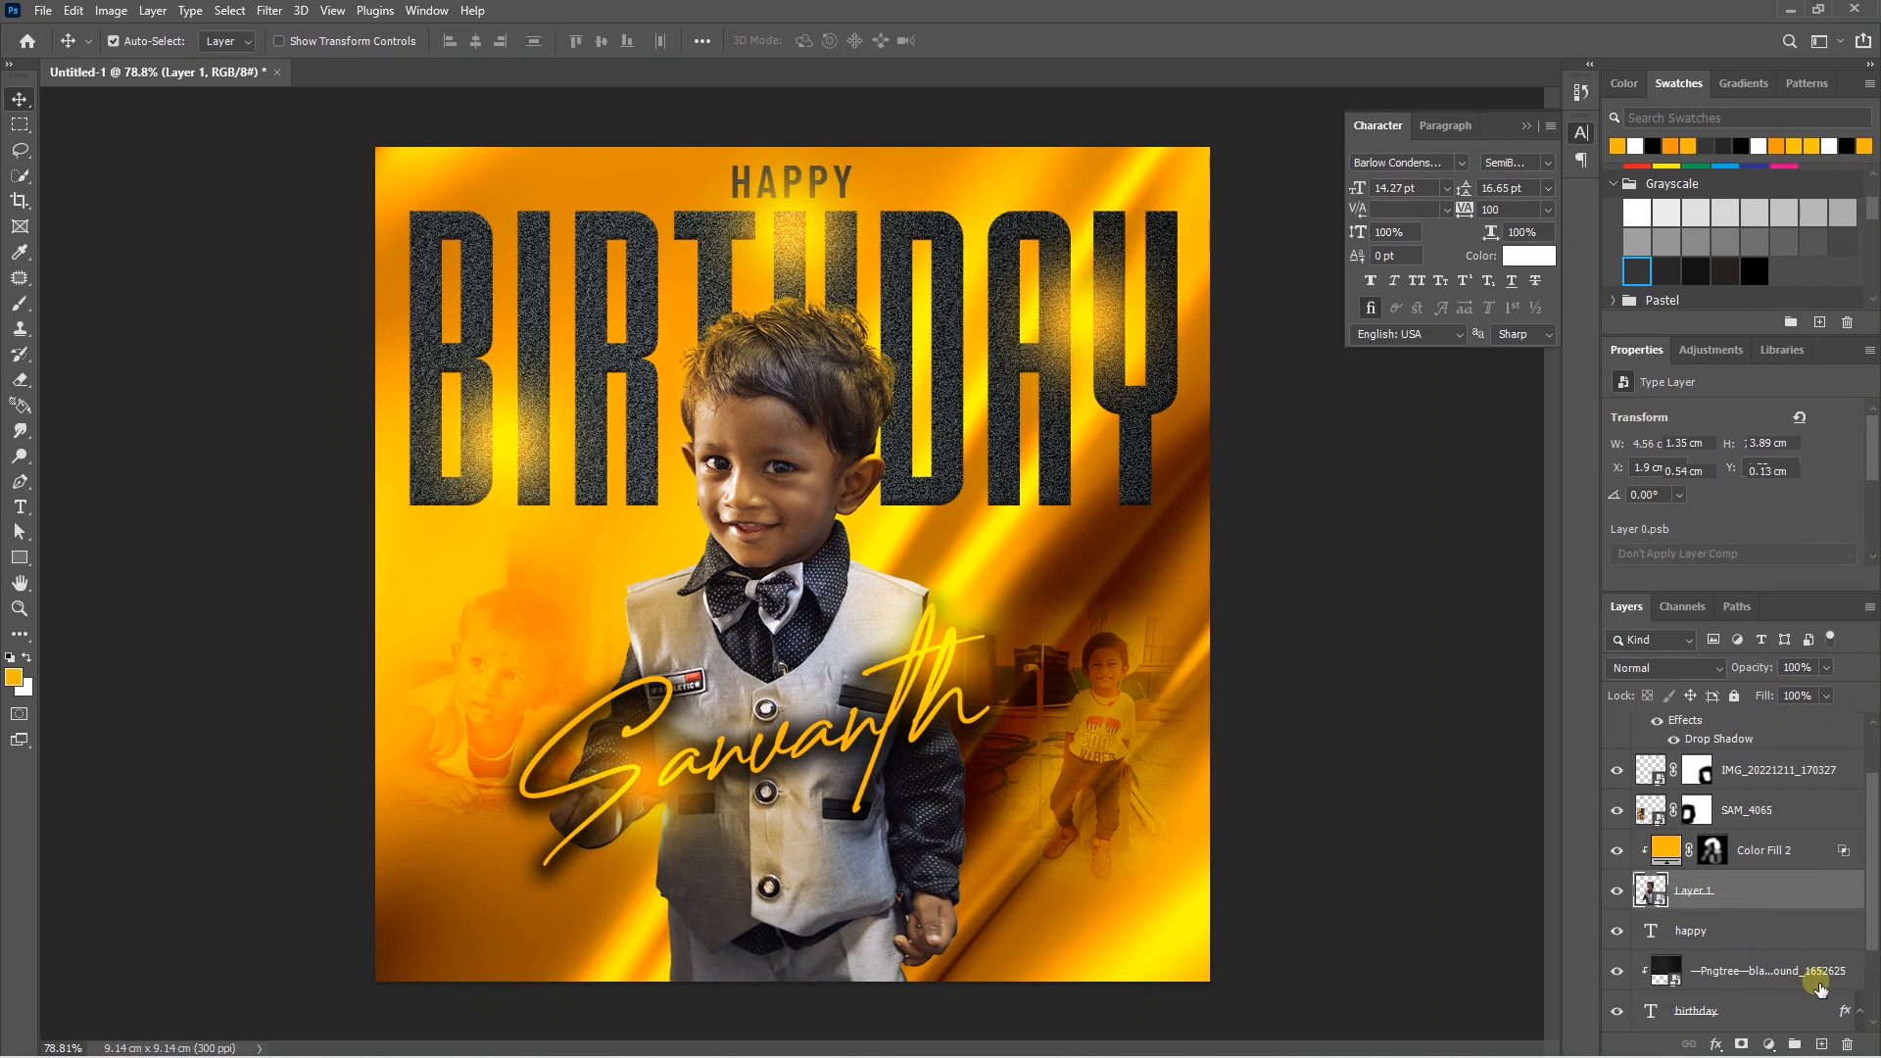
pyautogui.keyDown('ctrl'); pyautogui.click(1820, 1045); pyautogui.keyUp('ctrl')
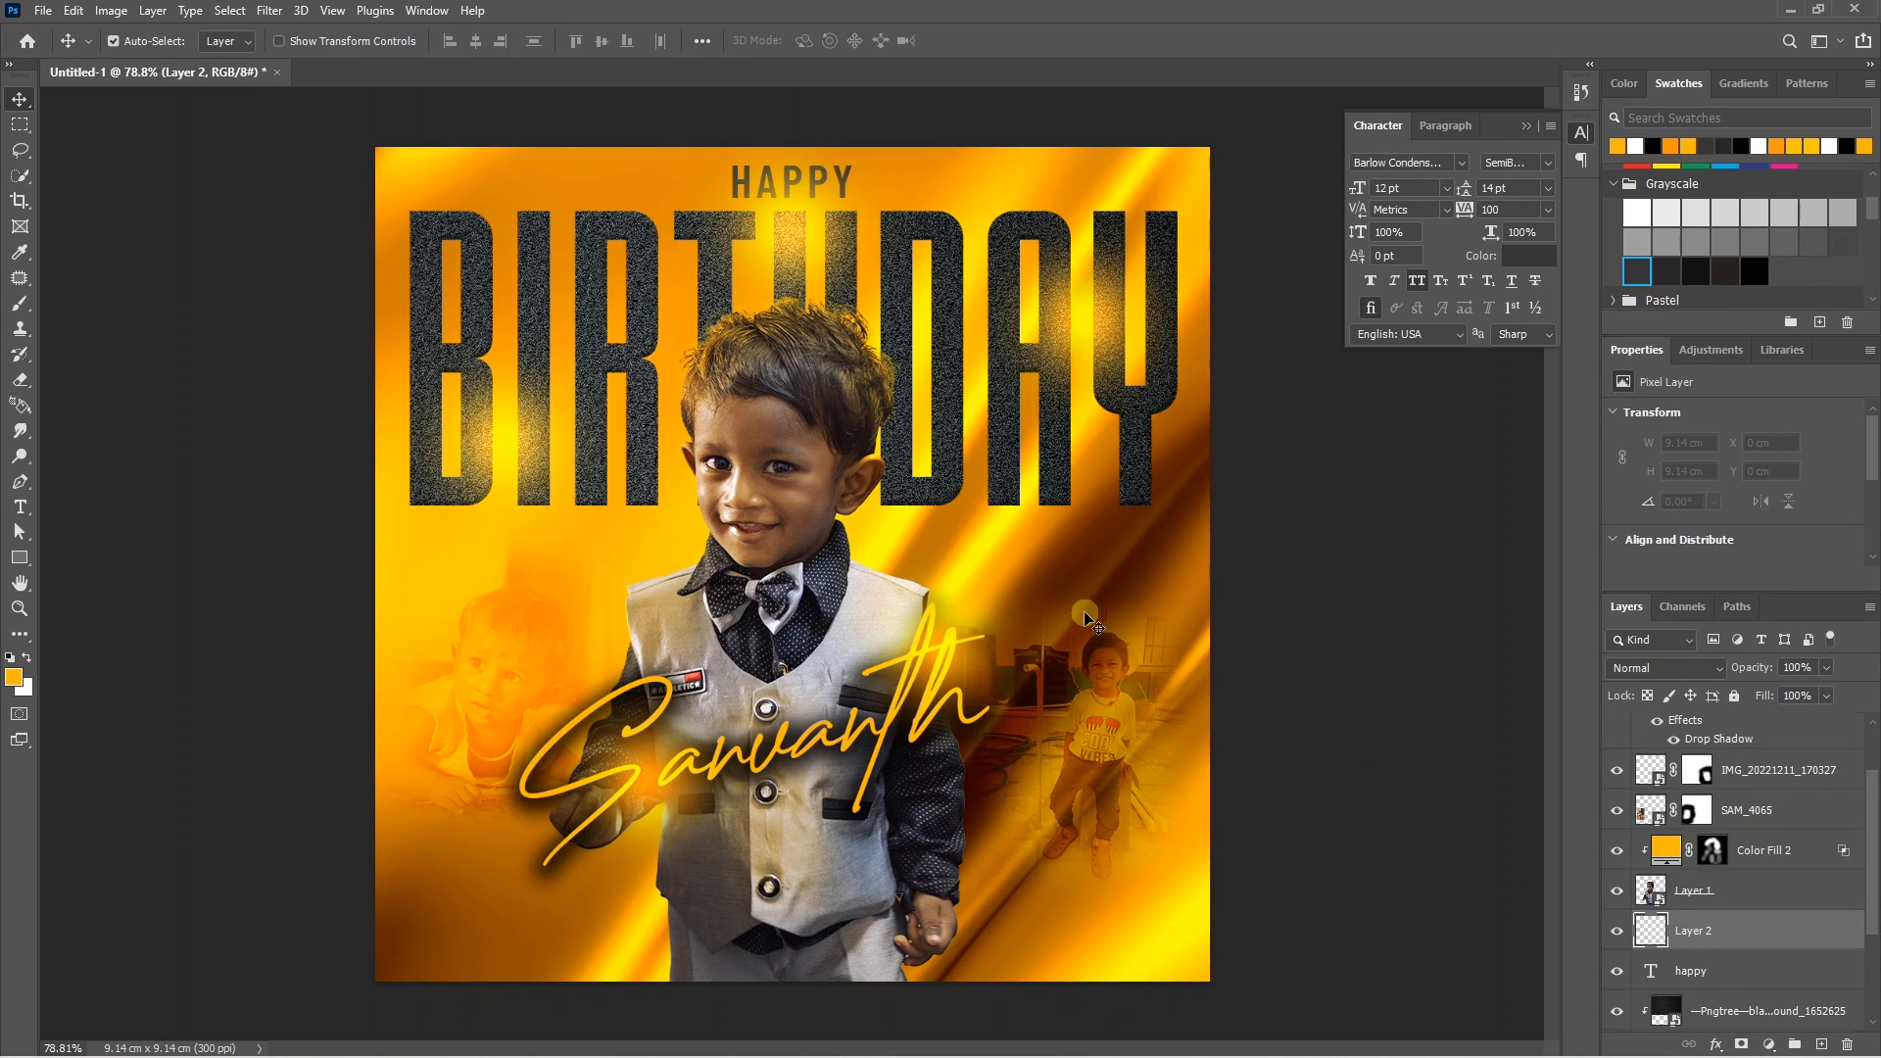
pyautogui.press('b')
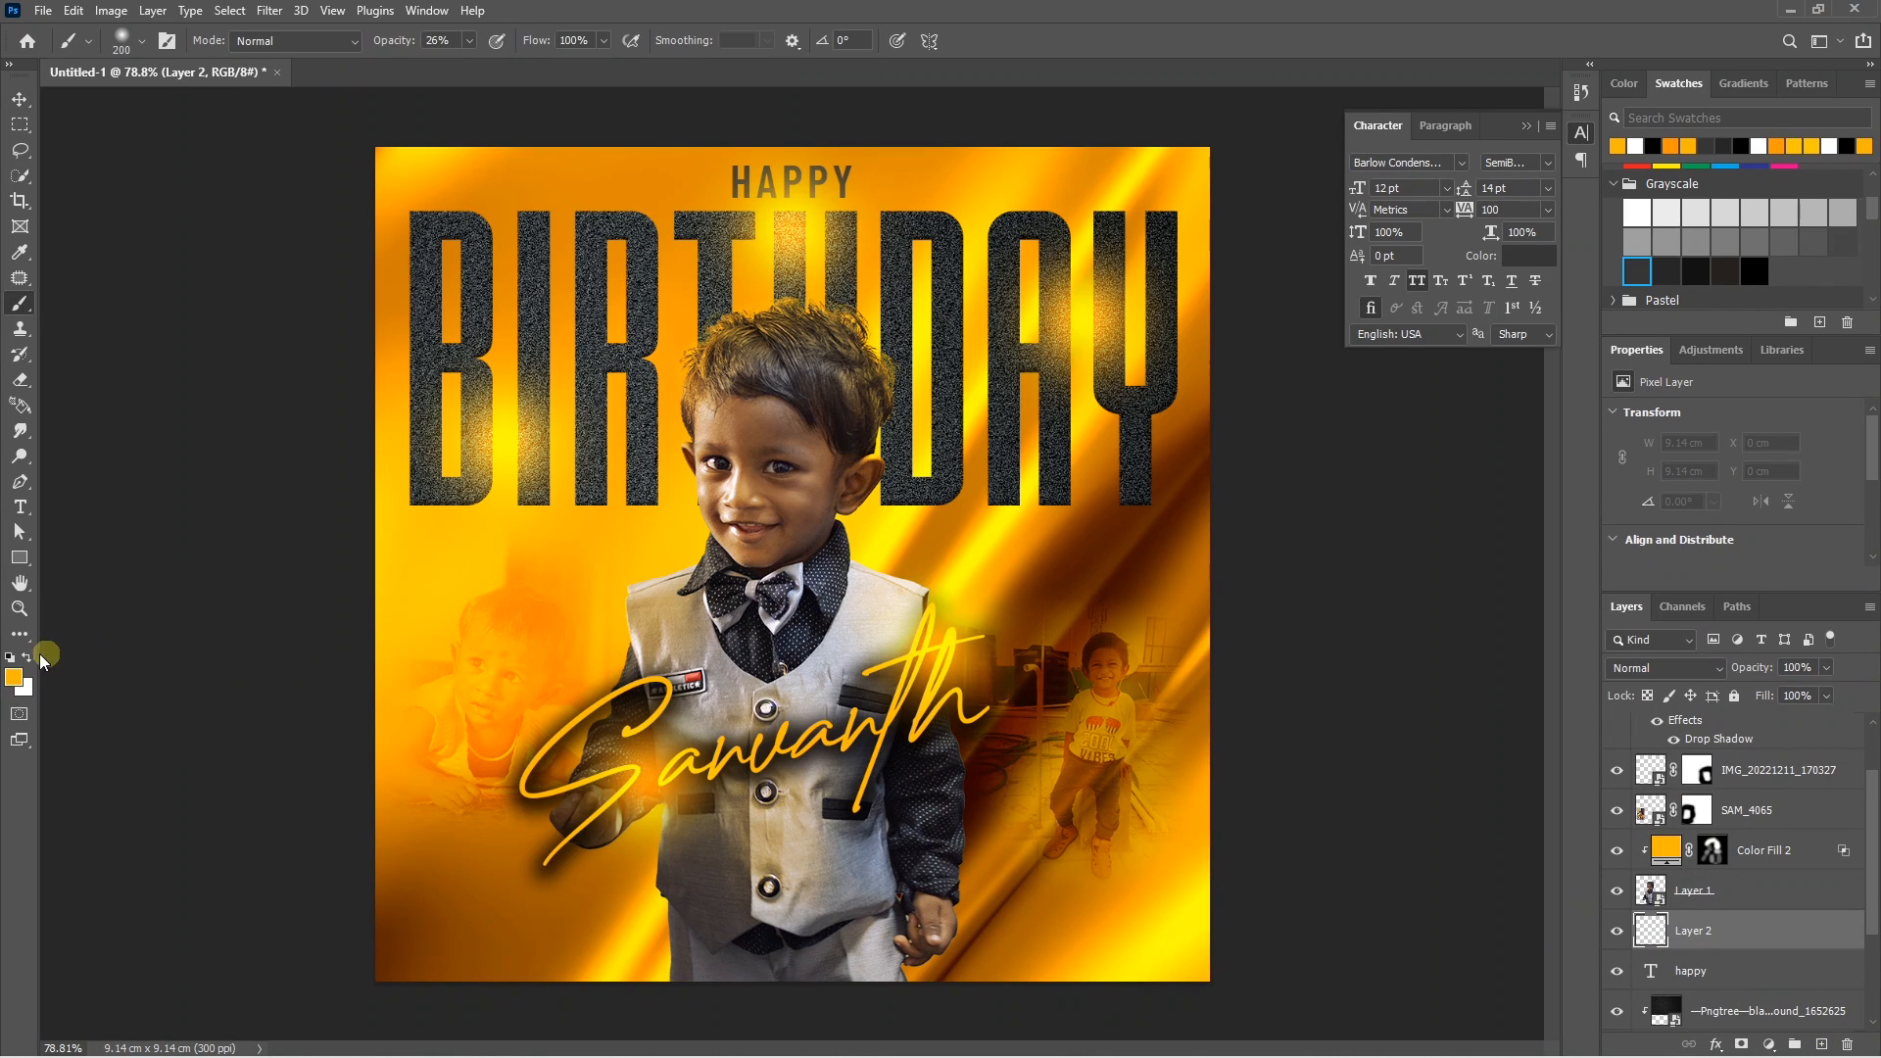
pyautogui.click(10, 659)
pyautogui.moveTo(784, 373); pyautogui.dragTo(852, 412)
pyautogui.press(']')
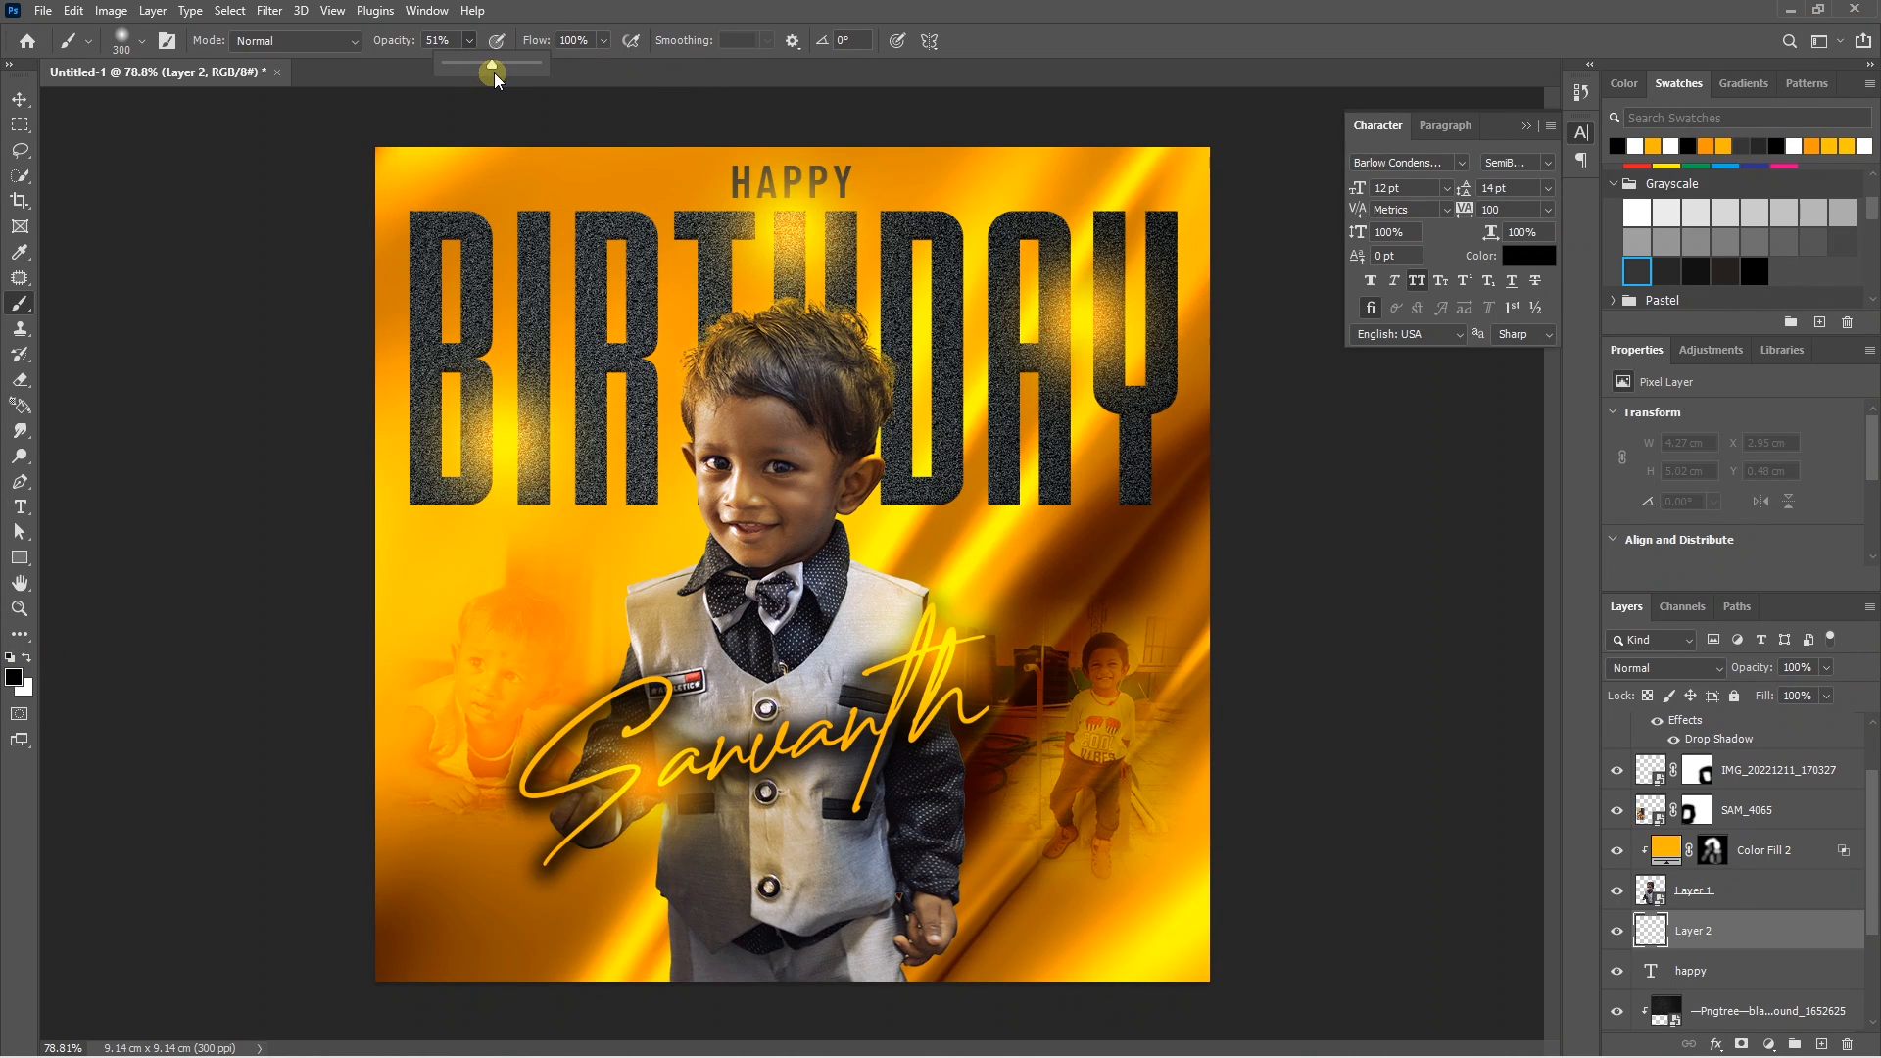
pyautogui.moveTo(509, 74); pyautogui.dragTo(509, 75)
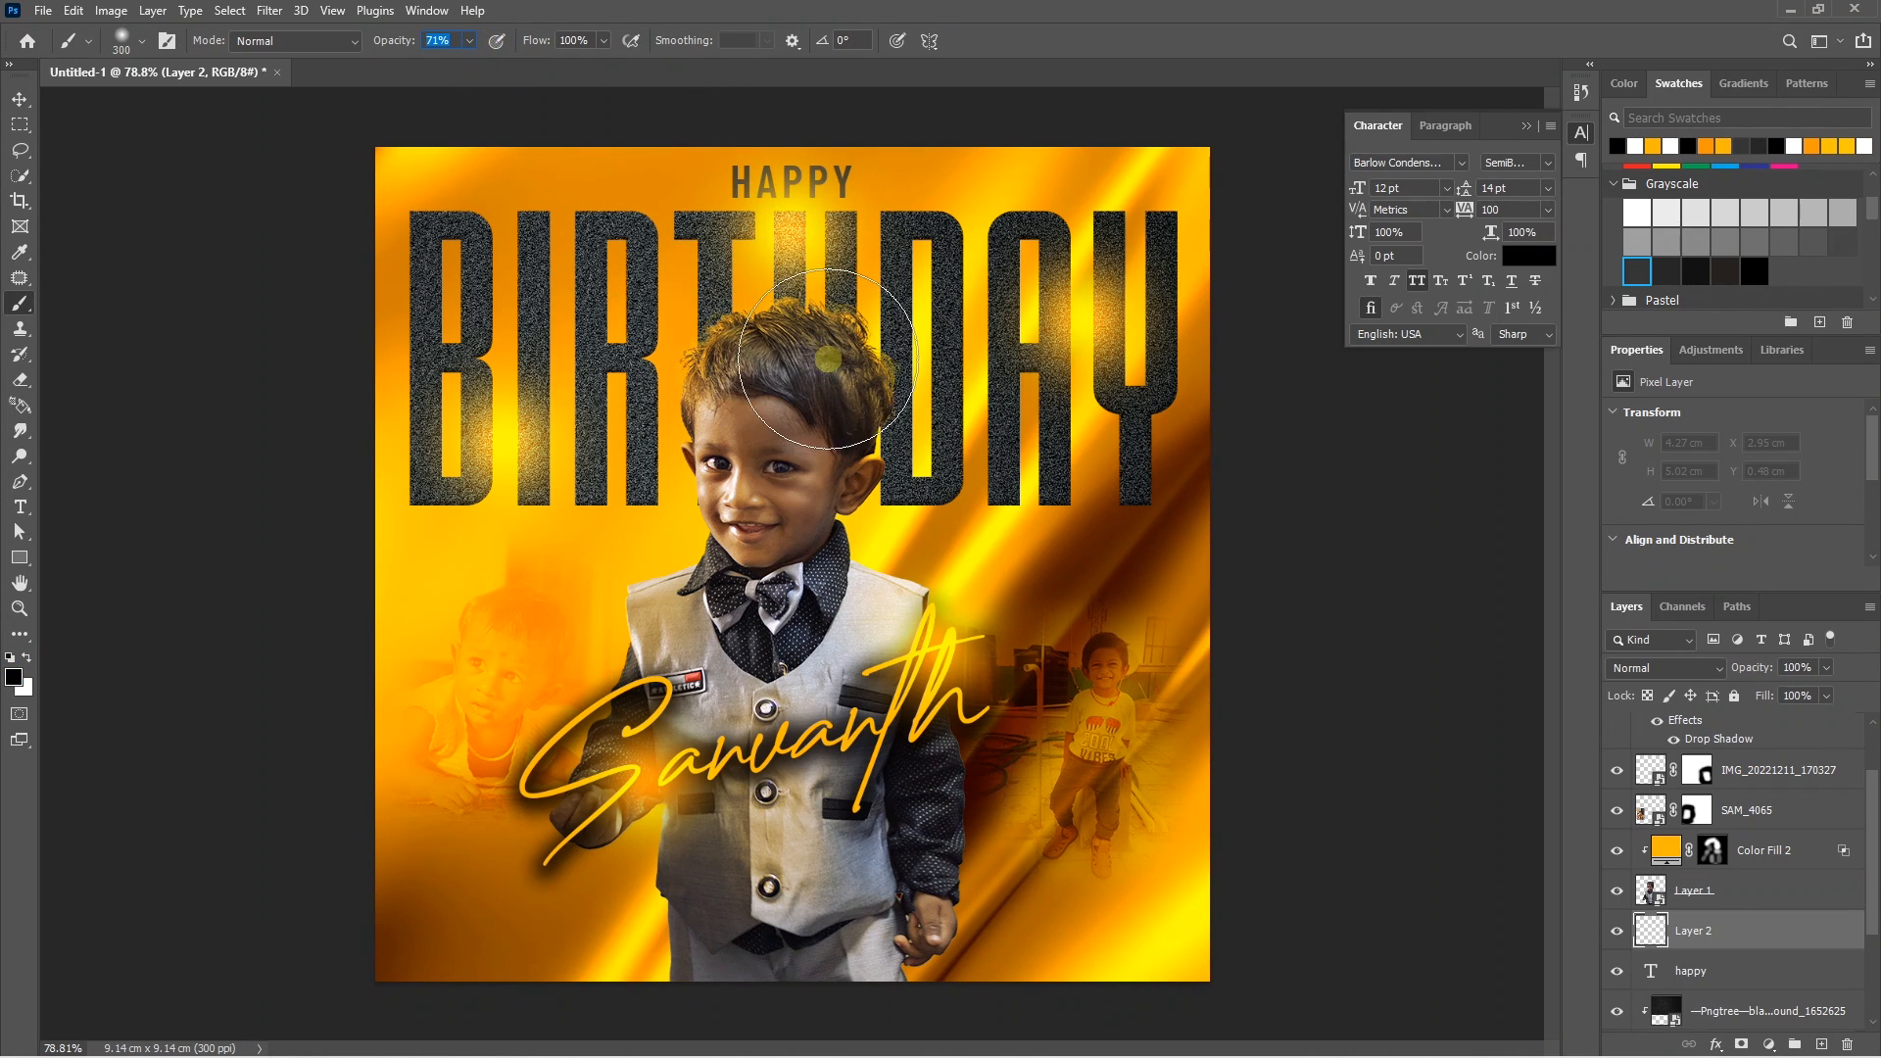
pyautogui.moveTo(808, 358)
pyautogui.mouseDown()
pyautogui.moveTo(860, 446)
pyautogui.moveTo(939, 777)
pyautogui.moveTo(902, 987)
pyautogui.moveTo(957, 790)
pyautogui.mouseUp()
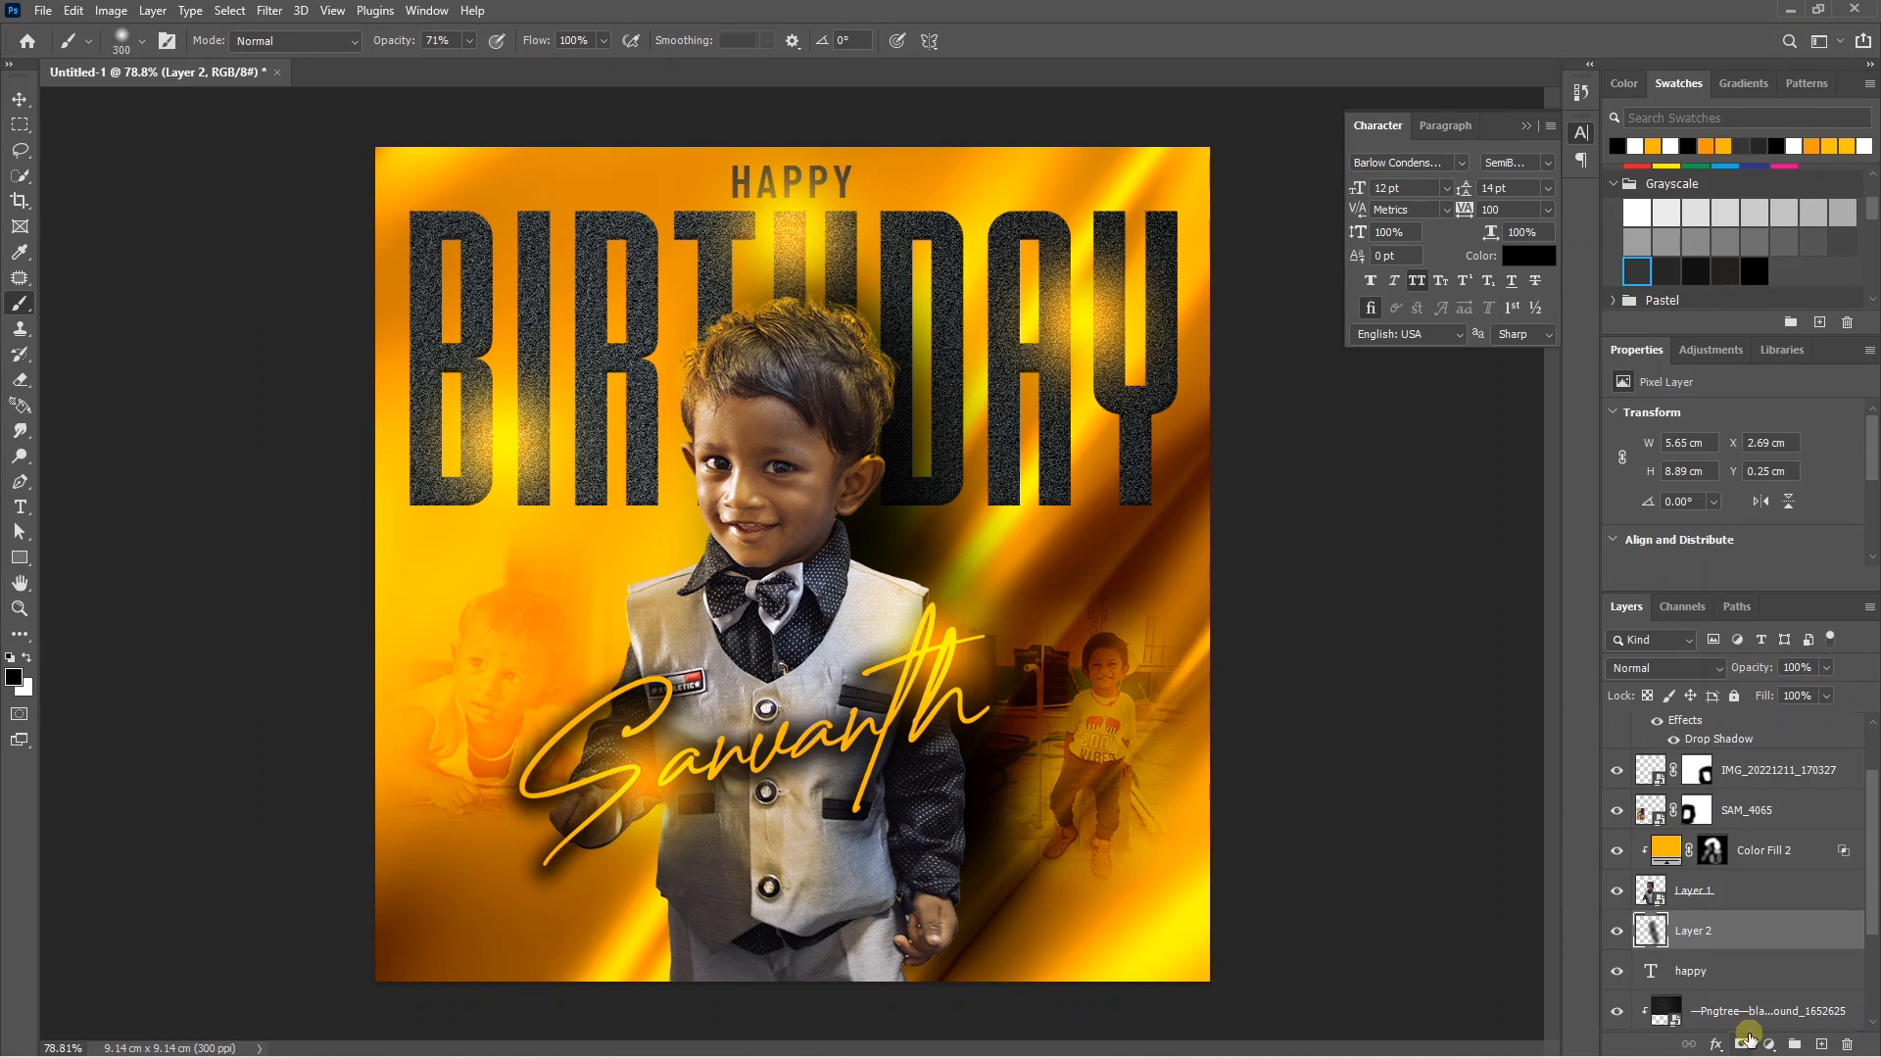
# Mask the shadow layer, fade the outer shadow by painting black on the mask, and lower the layer opacity to 87%.
pyautogui.click(1744, 1047)
pyautogui.click(28, 660)
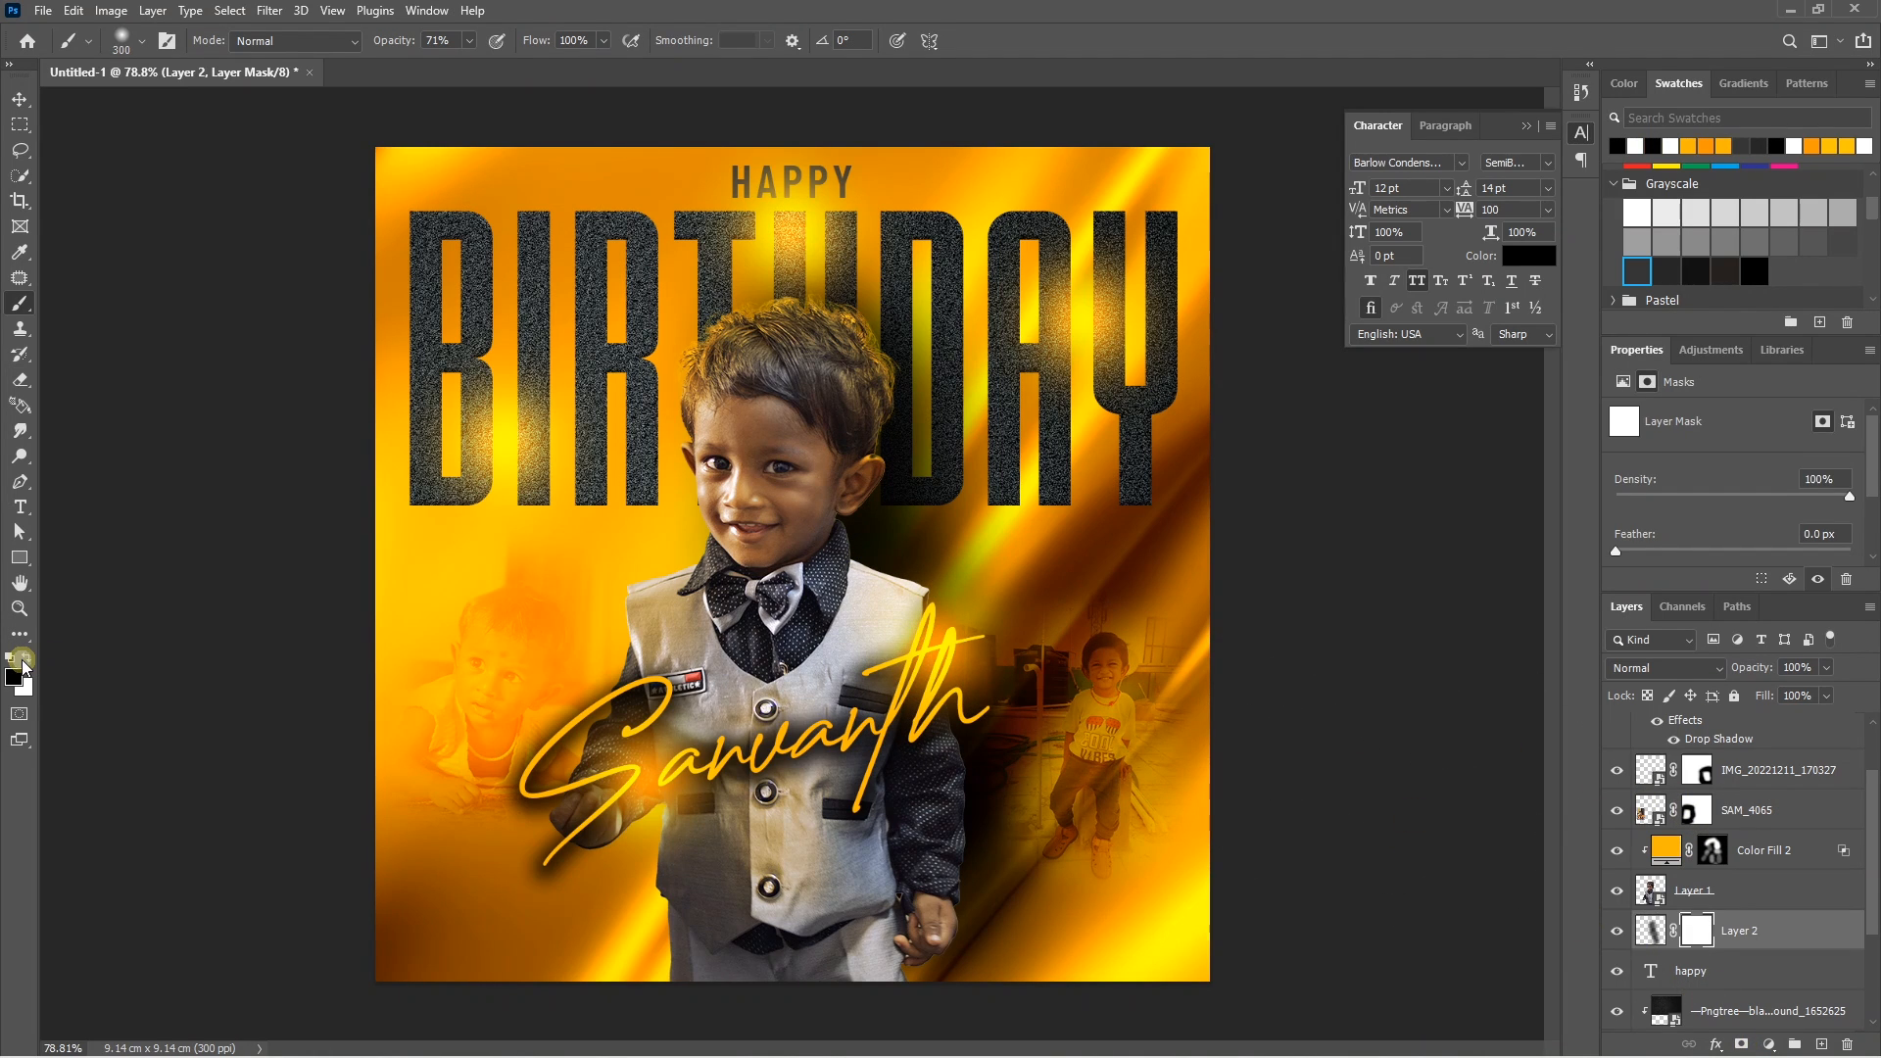
pyautogui.moveTo(943, 218)
pyautogui.mouseDown()
pyautogui.moveTo(1027, 384)
pyautogui.moveTo(1003, 500)
pyautogui.moveTo(990, 483)
pyautogui.moveTo(1078, 732)
pyautogui.mouseUp()
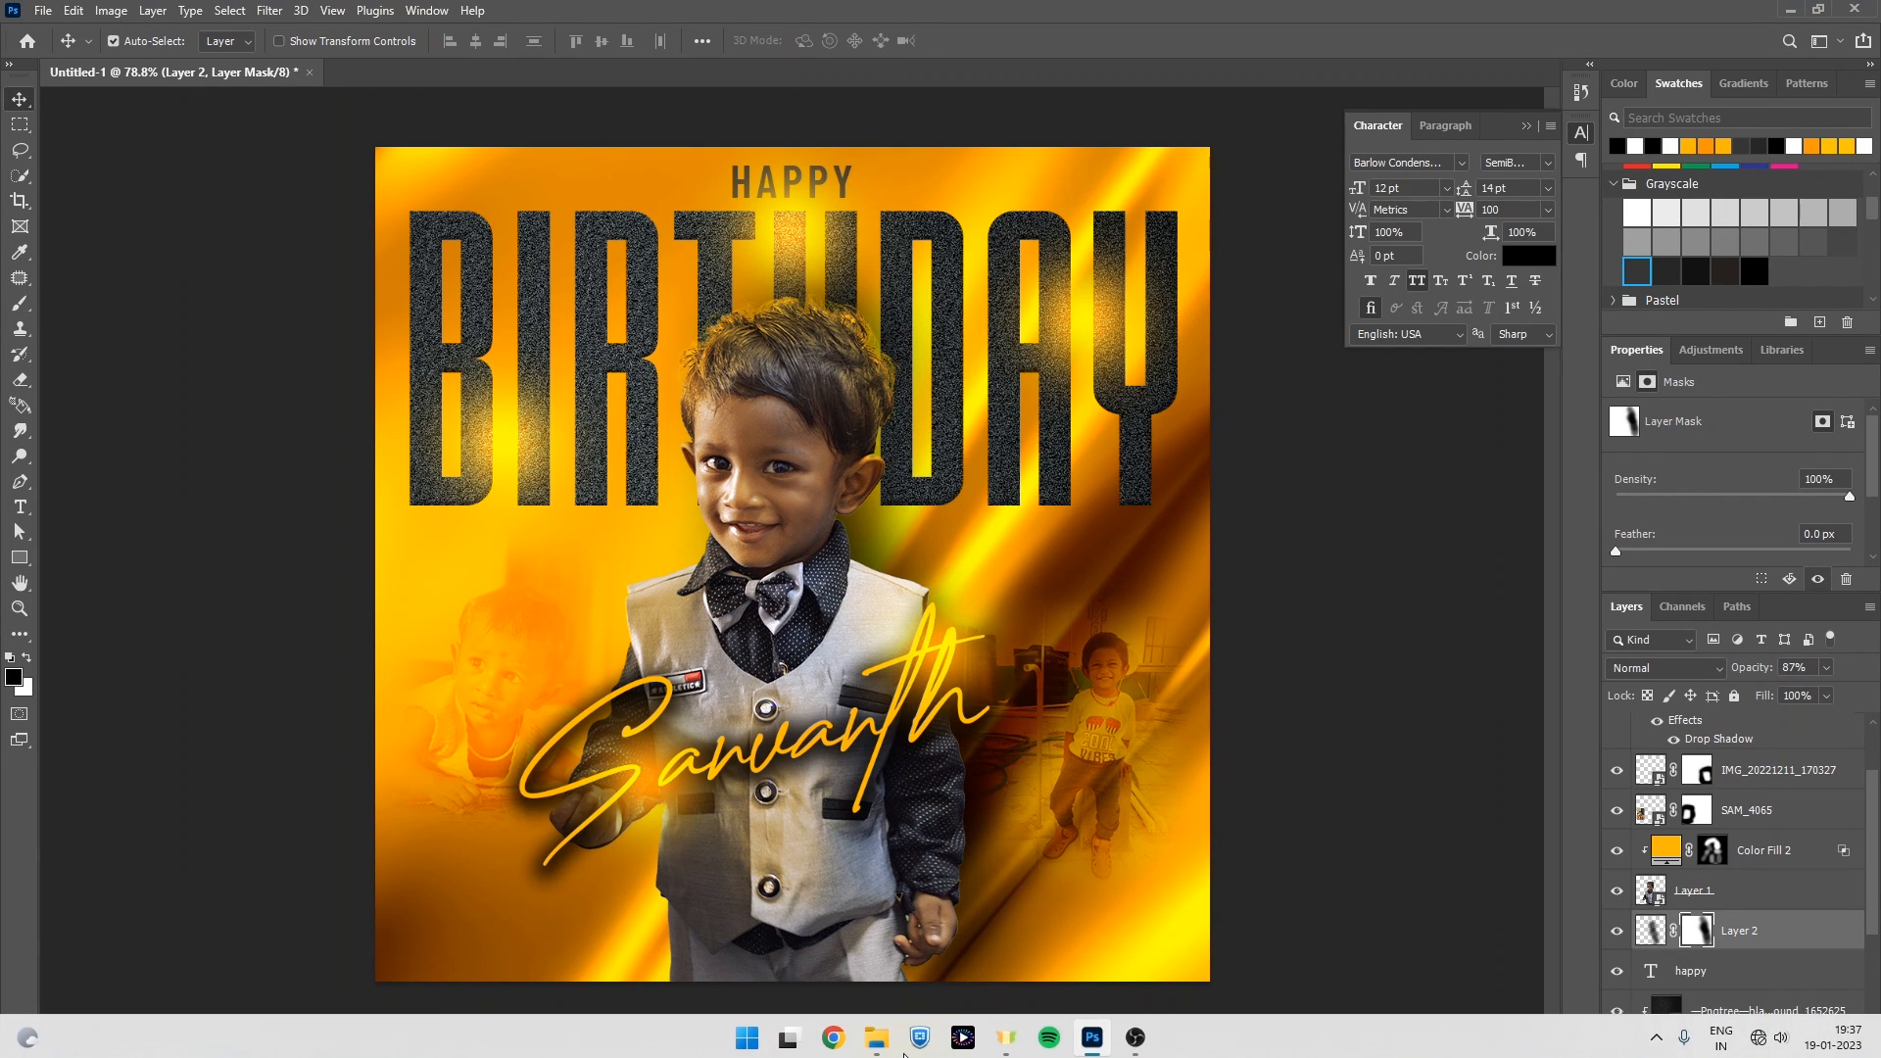
# Place the gold sparkle image 83.jpg beneath the boy layer and shift it over the poster's left half.
pyautogui.click(877, 1038)
pyautogui.moveTo(1196, 412); pyautogui.dragTo(649, 610)
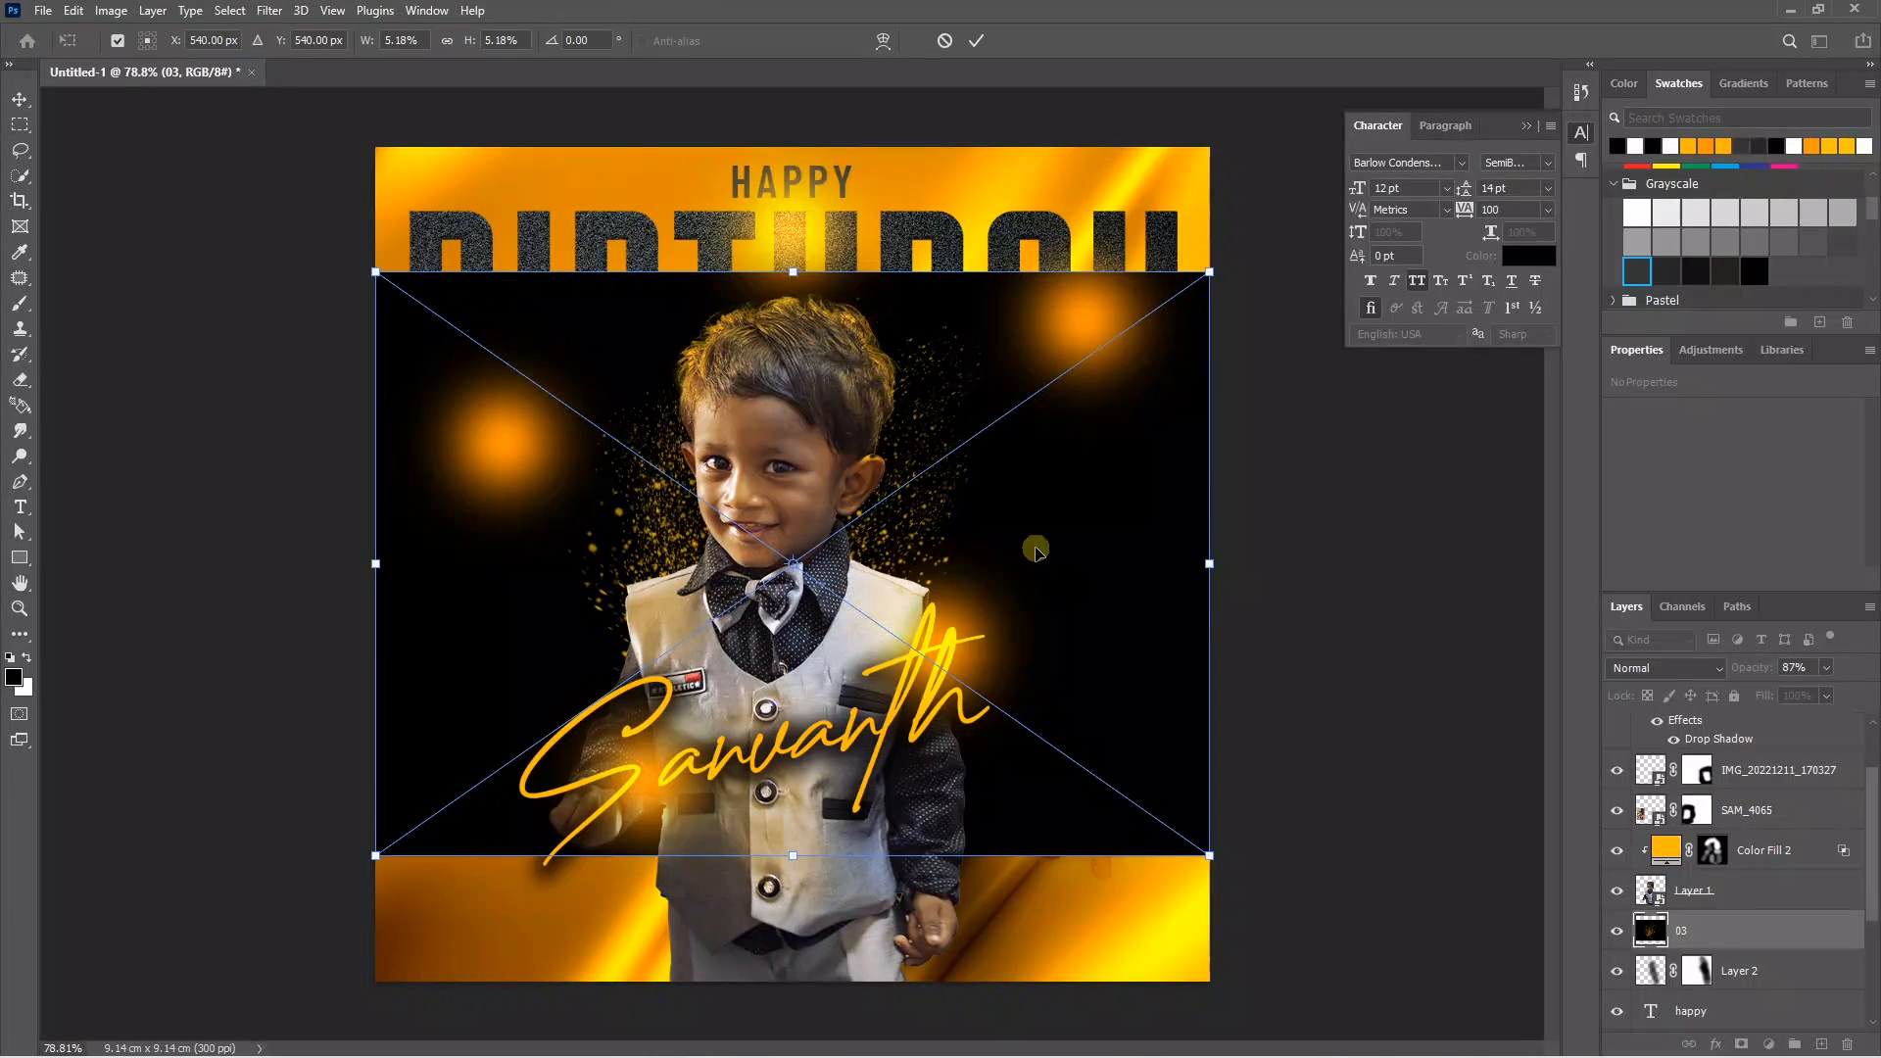
pyautogui.press('Return')
pyautogui.moveTo(1037, 552); pyautogui.dragTo(656, 549)
pyautogui.scroll(-1, 594, 407)
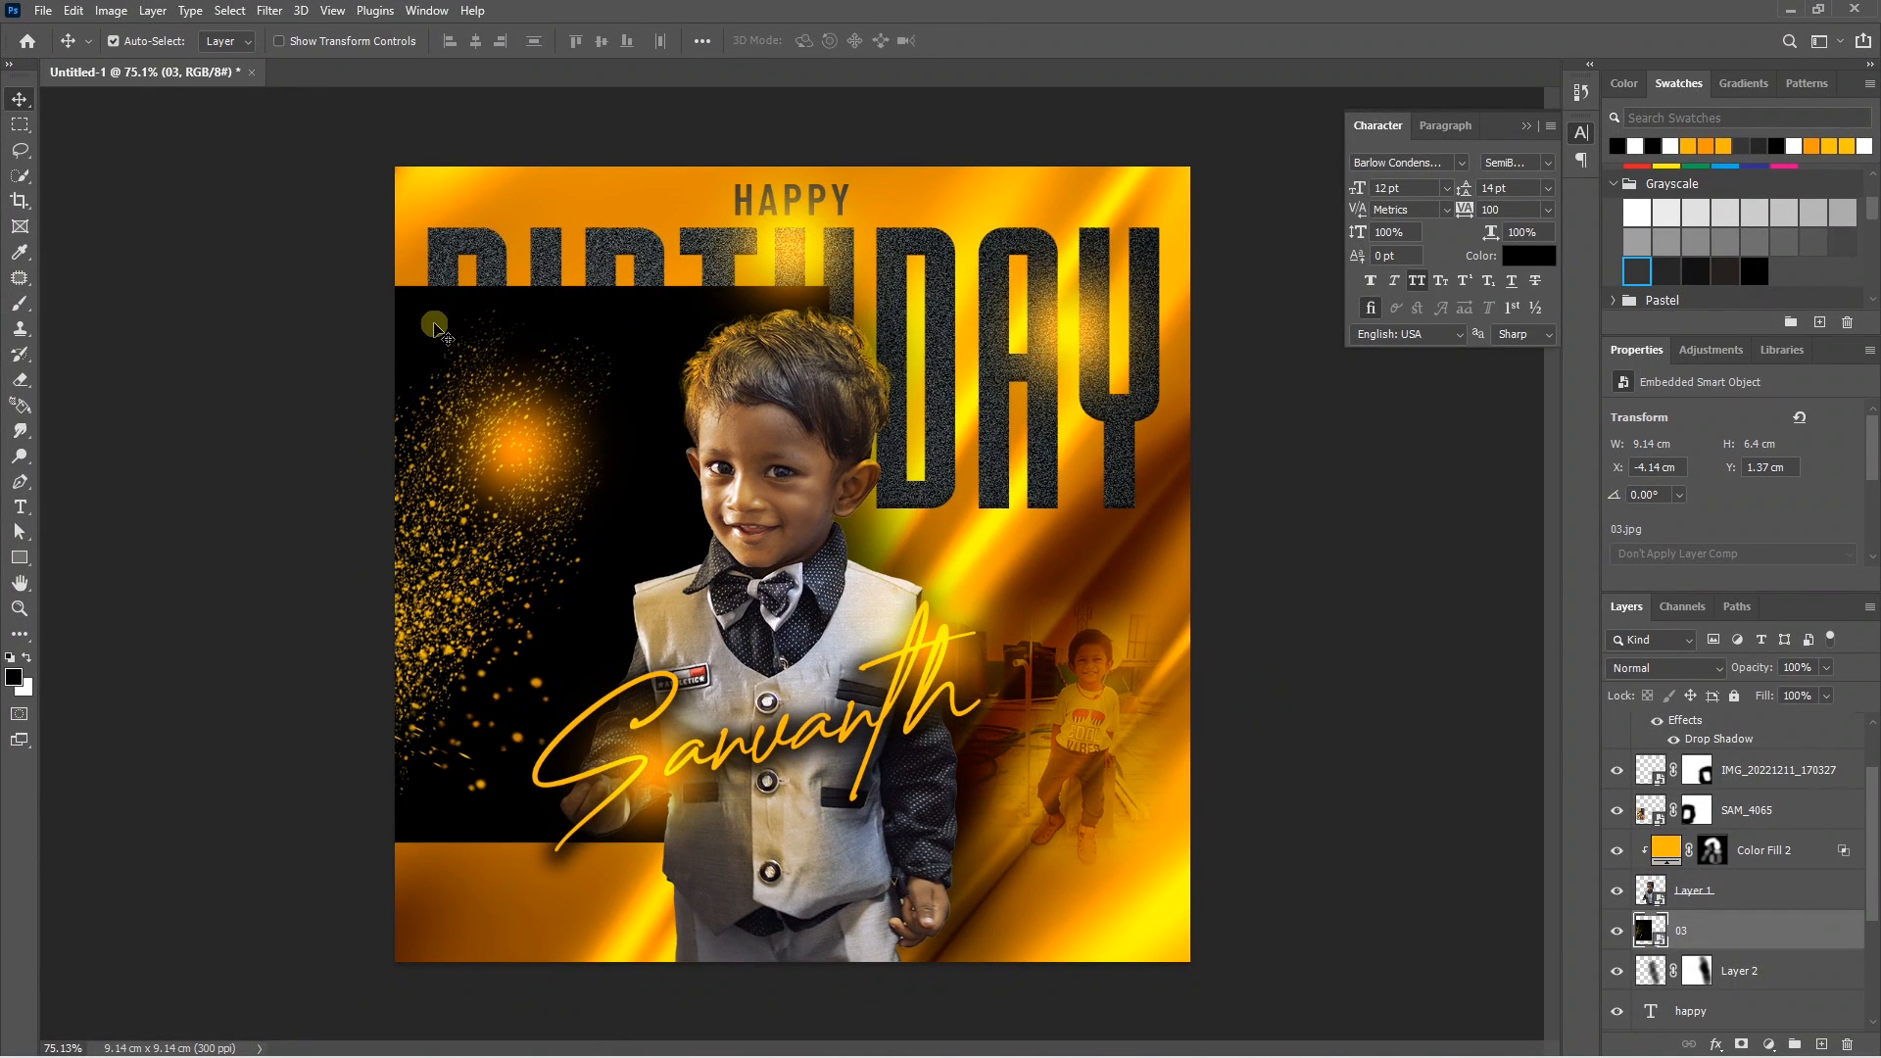
# Duplicate the sparkle image to the poster's right half, flip the copy horizontally and shift it 0.47 cm to the right.
pyautogui.moveTo(436, 328); pyautogui.dragTo(1105, 335)
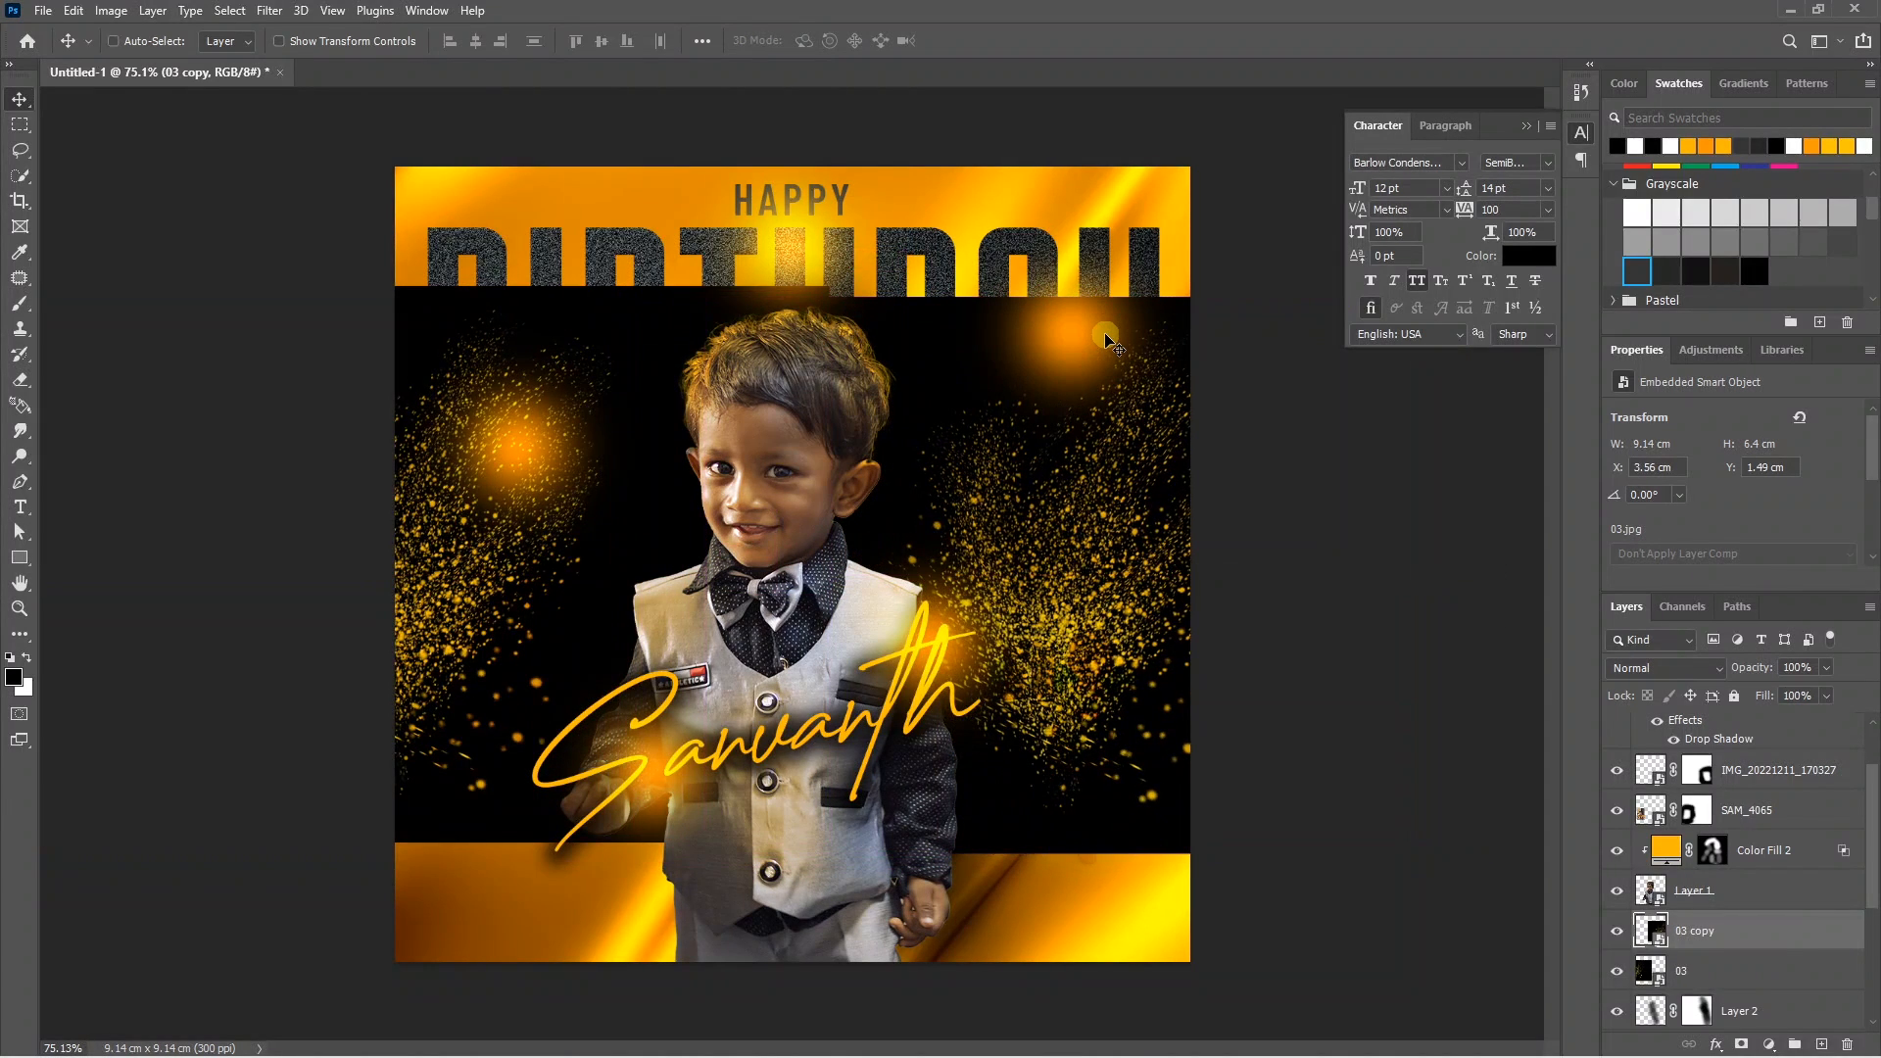
pyautogui.hotkey('ctrl', 't')
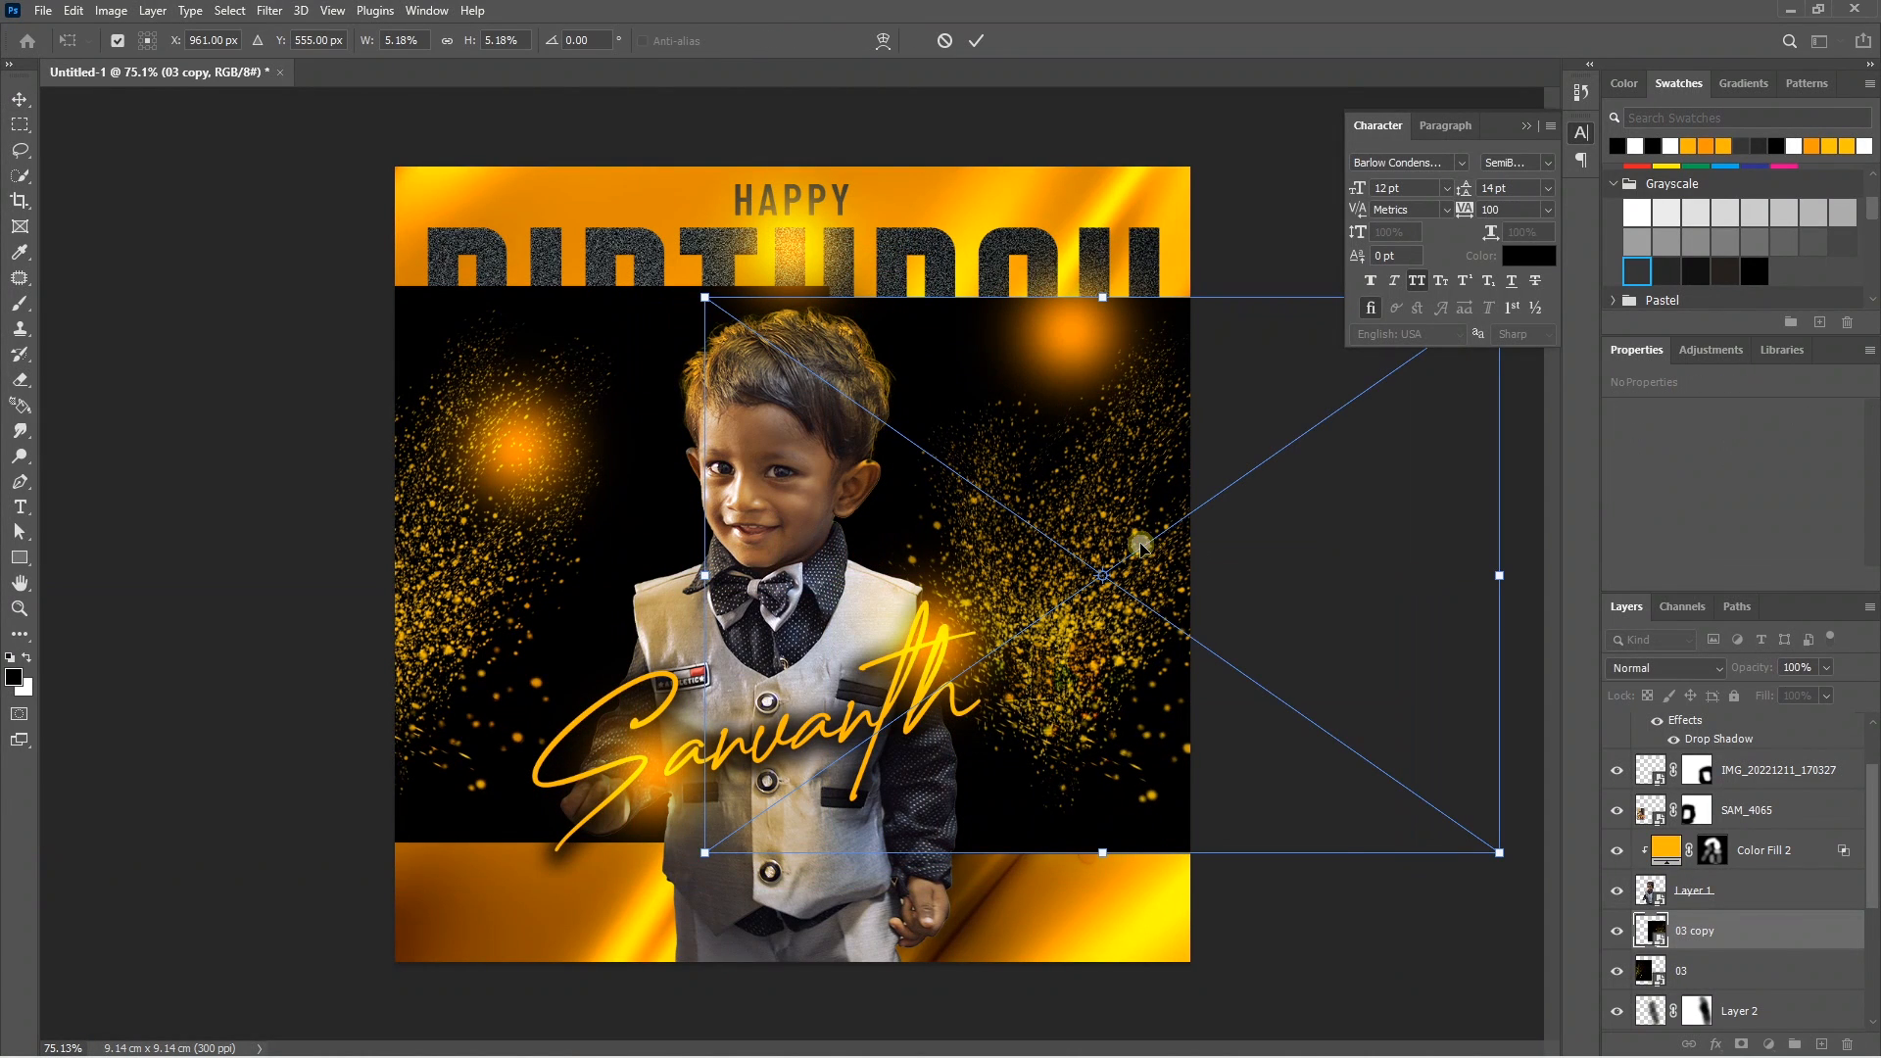
pyautogui.rightClick(1141, 545)
pyautogui.click(1207, 846)
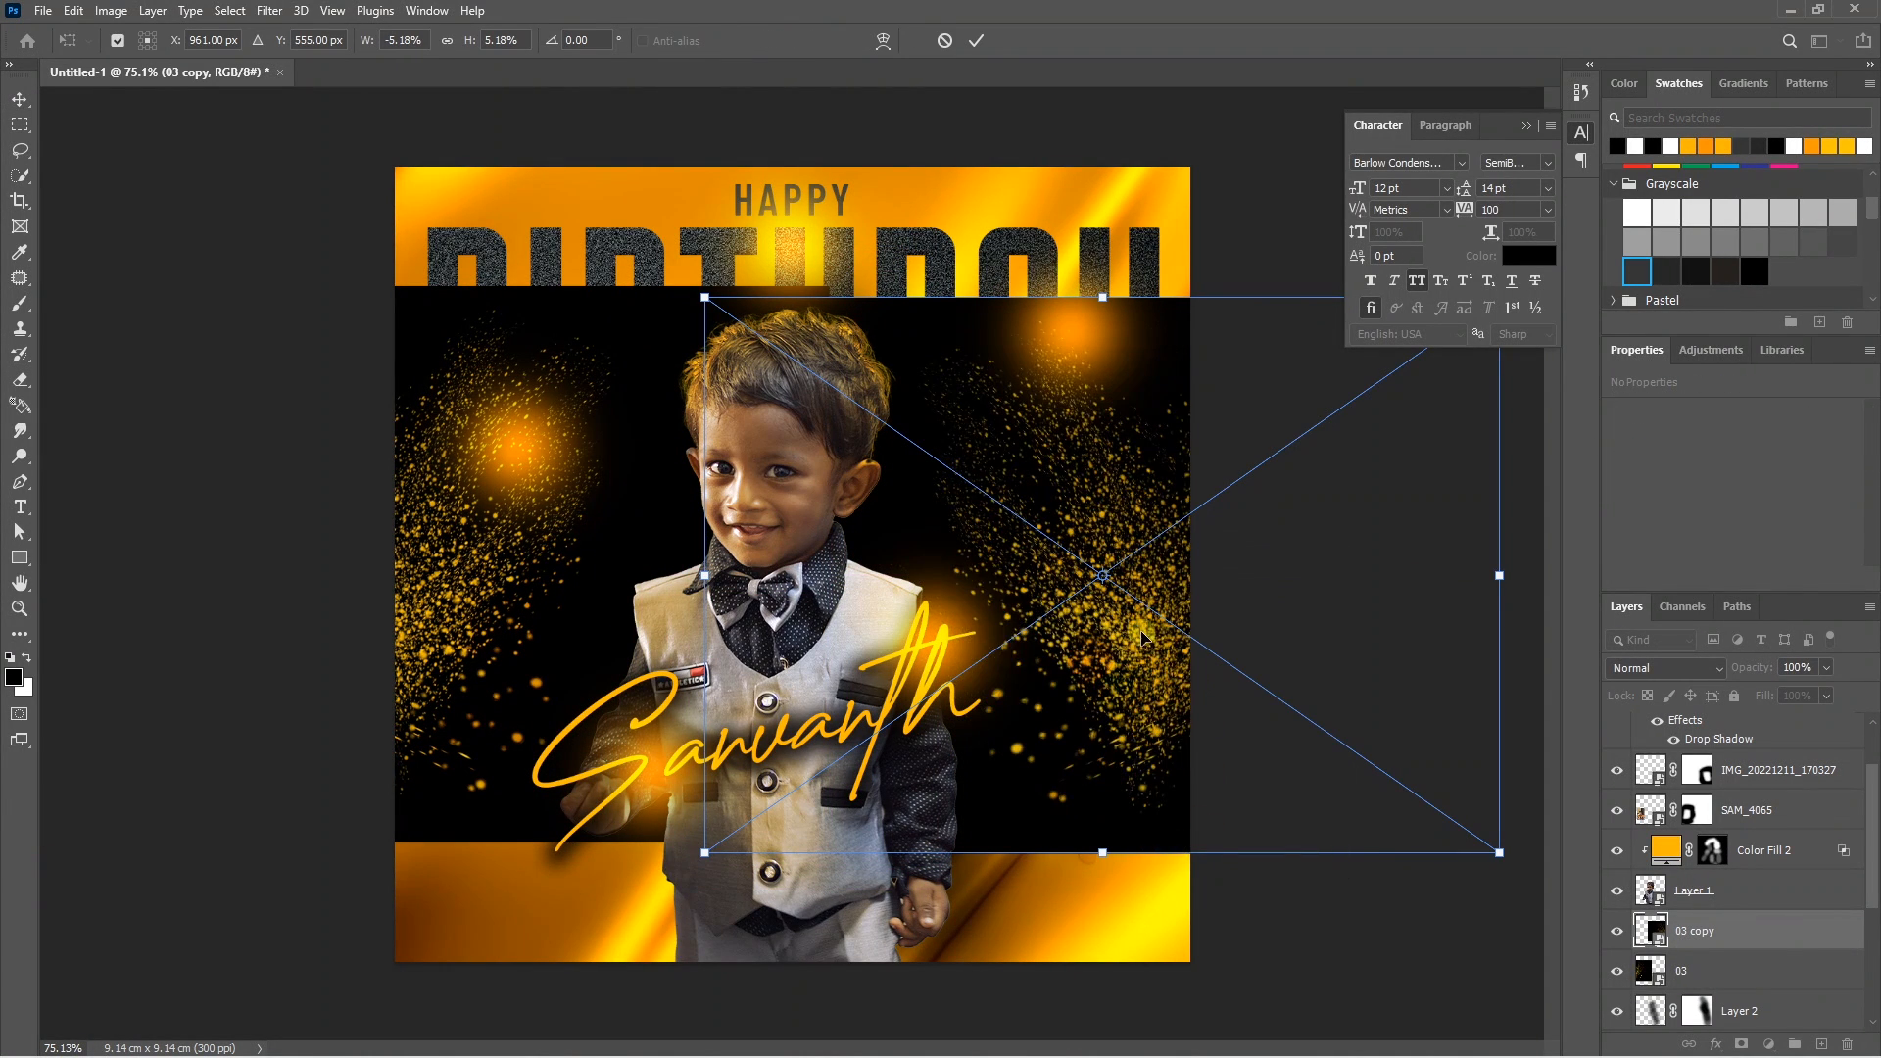
pyautogui.moveTo(1141, 636); pyautogui.dragTo(1182, 634)
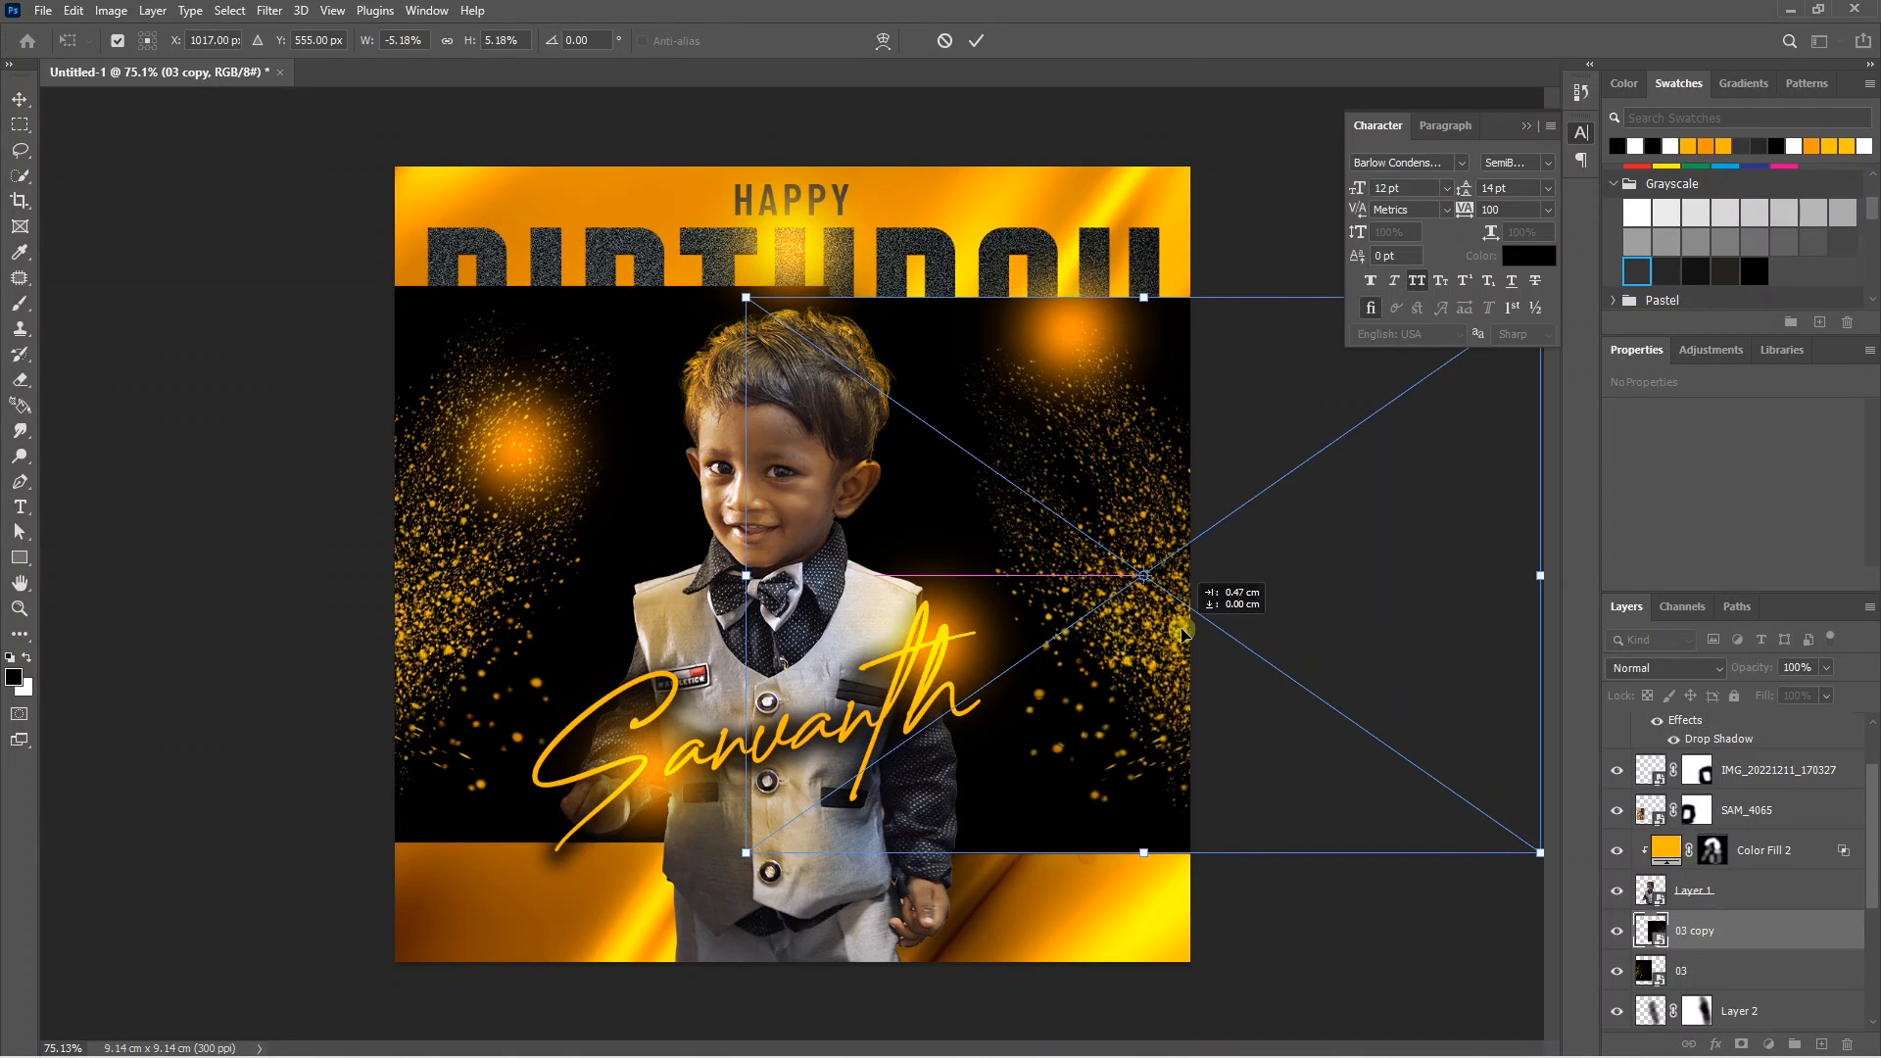
pyautogui.press('Return')
# Merge the two sparkle layers and set the merged layer's blend mode to Screen.
pyautogui.keyDown('shift'); pyautogui.click(1700, 979); pyautogui.keyUp('shift')
pyautogui.hotkey('ctrl', 'e')
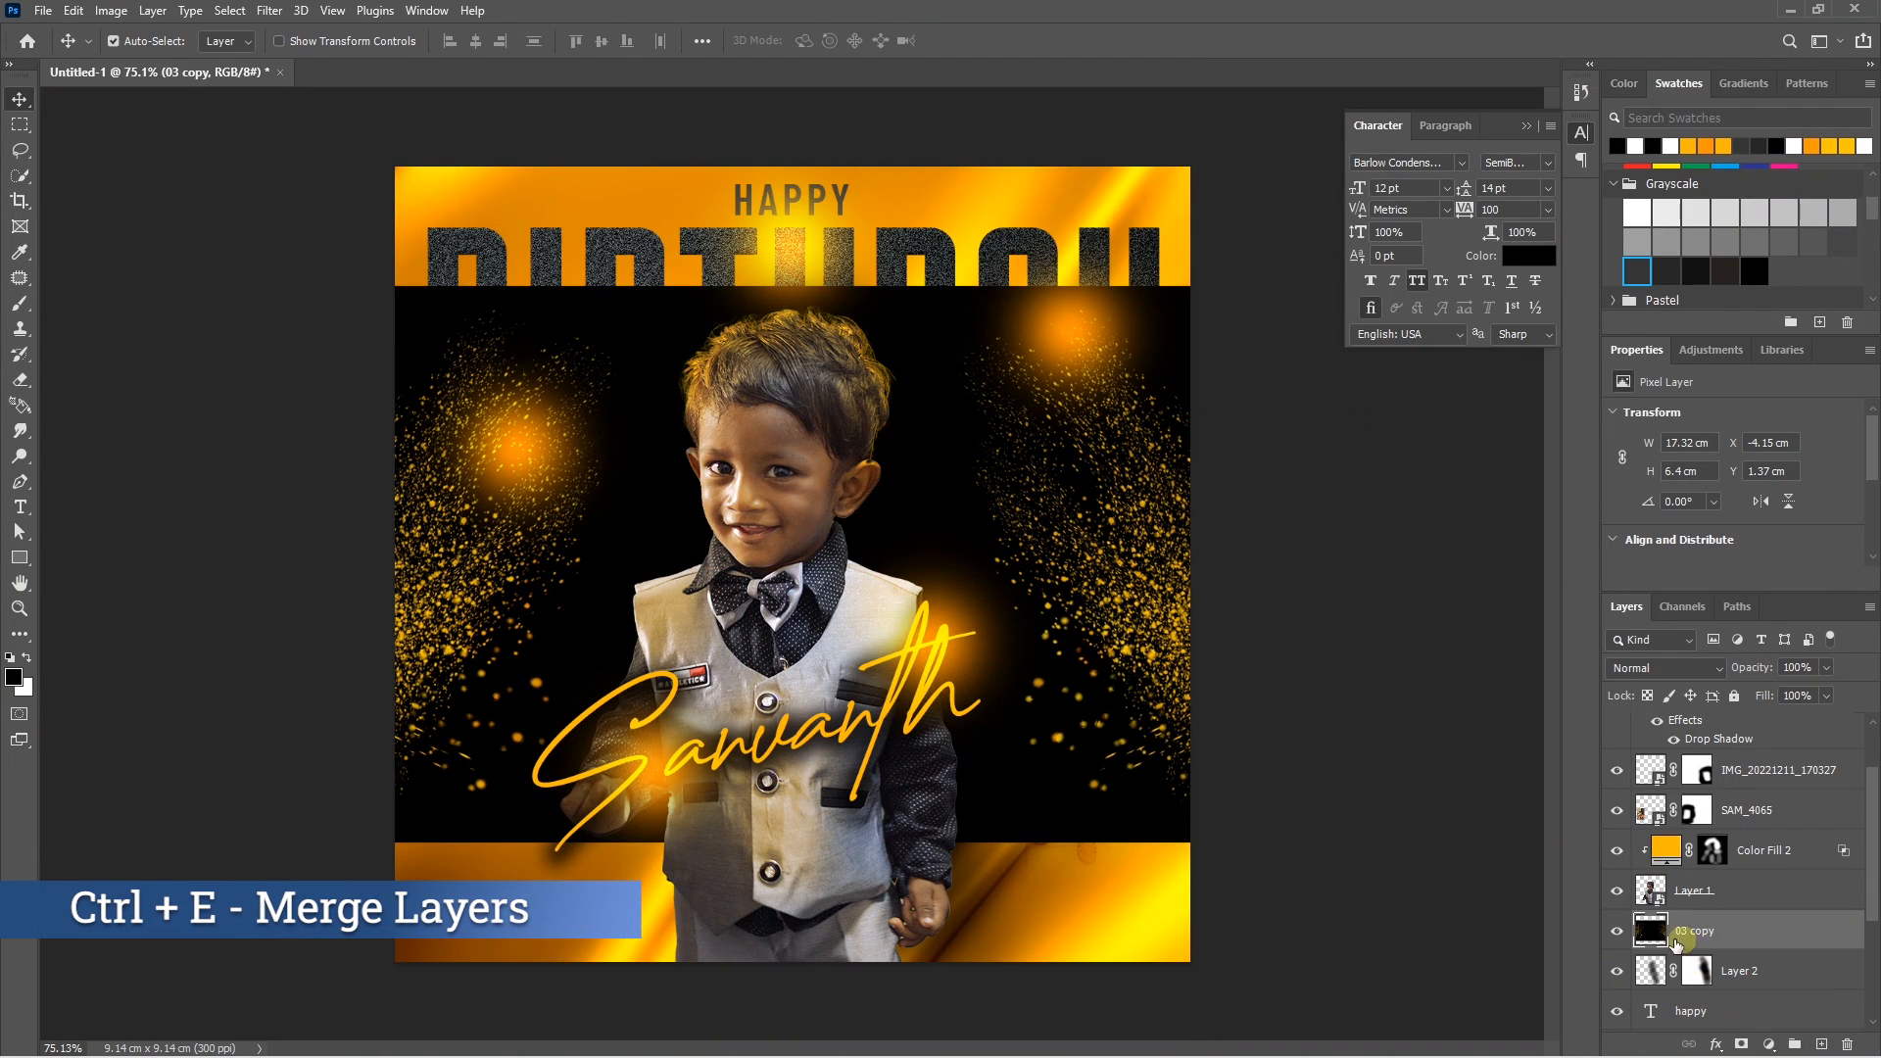
pyautogui.click(1677, 667)
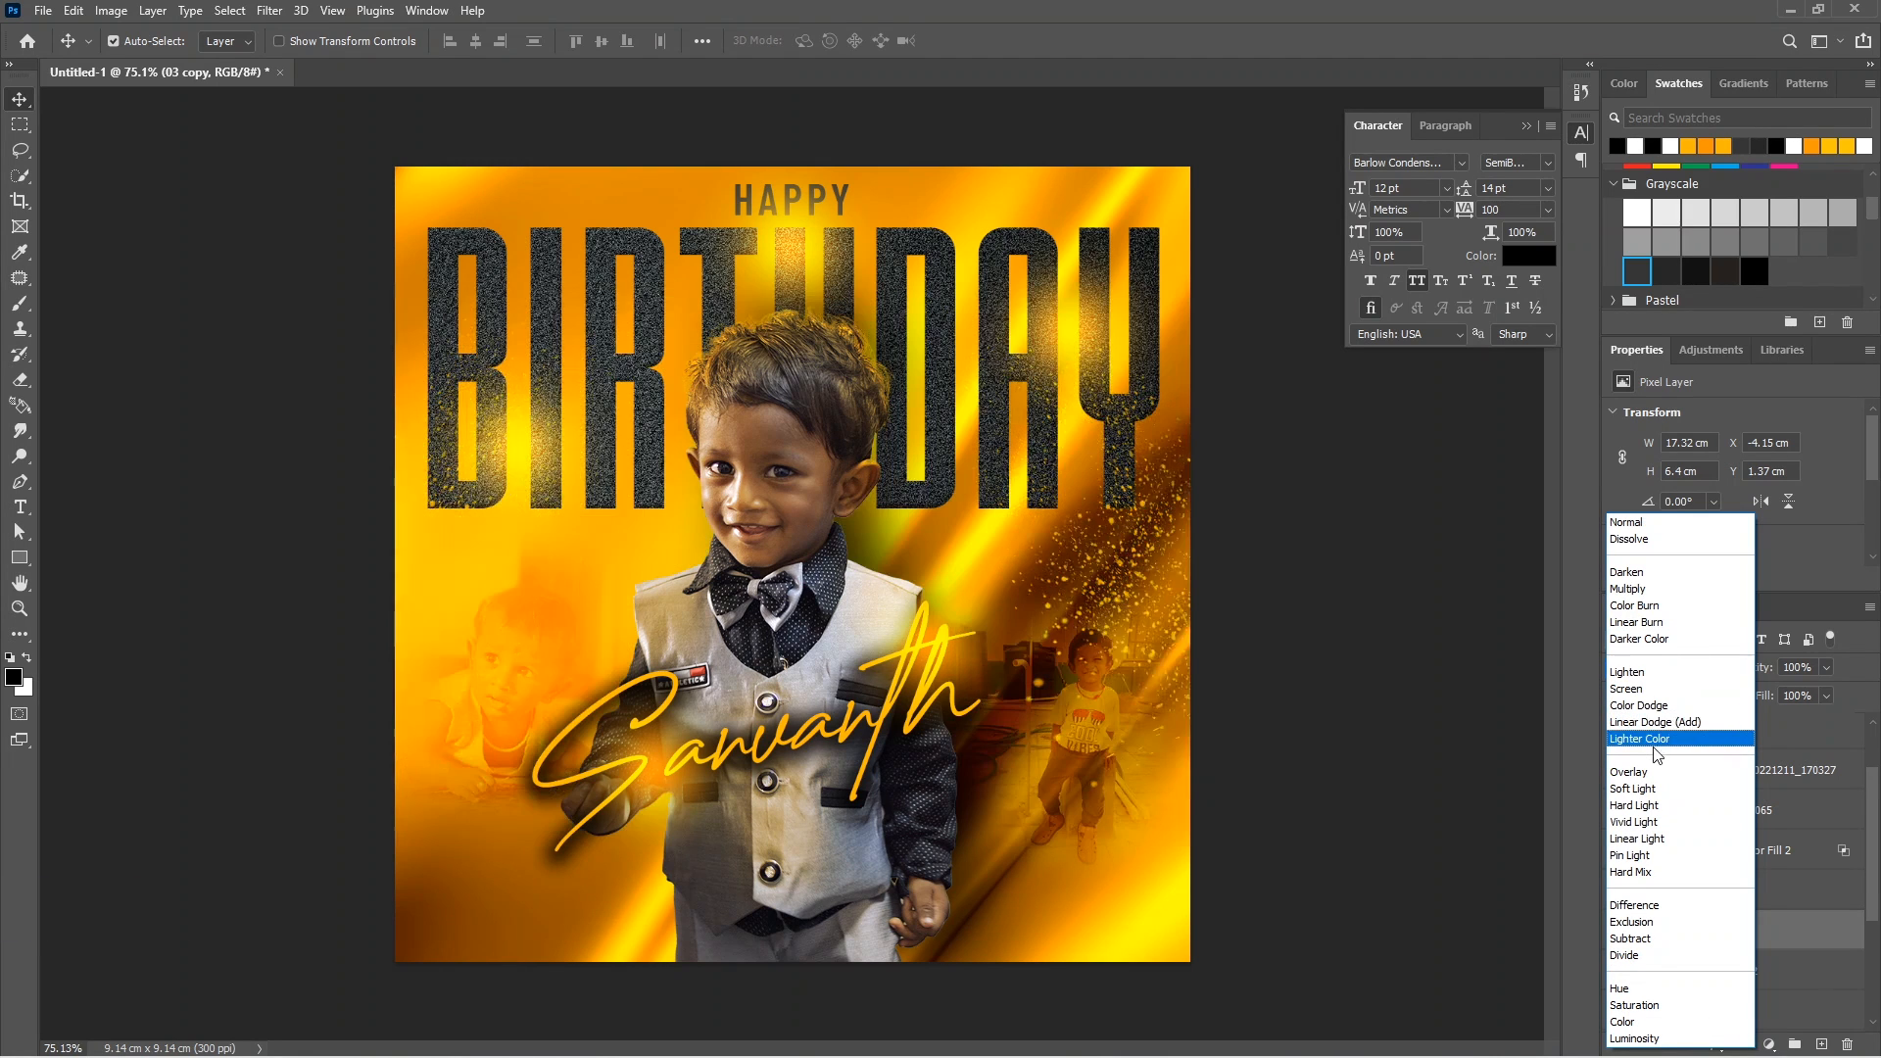
pyautogui.click(1645, 690)
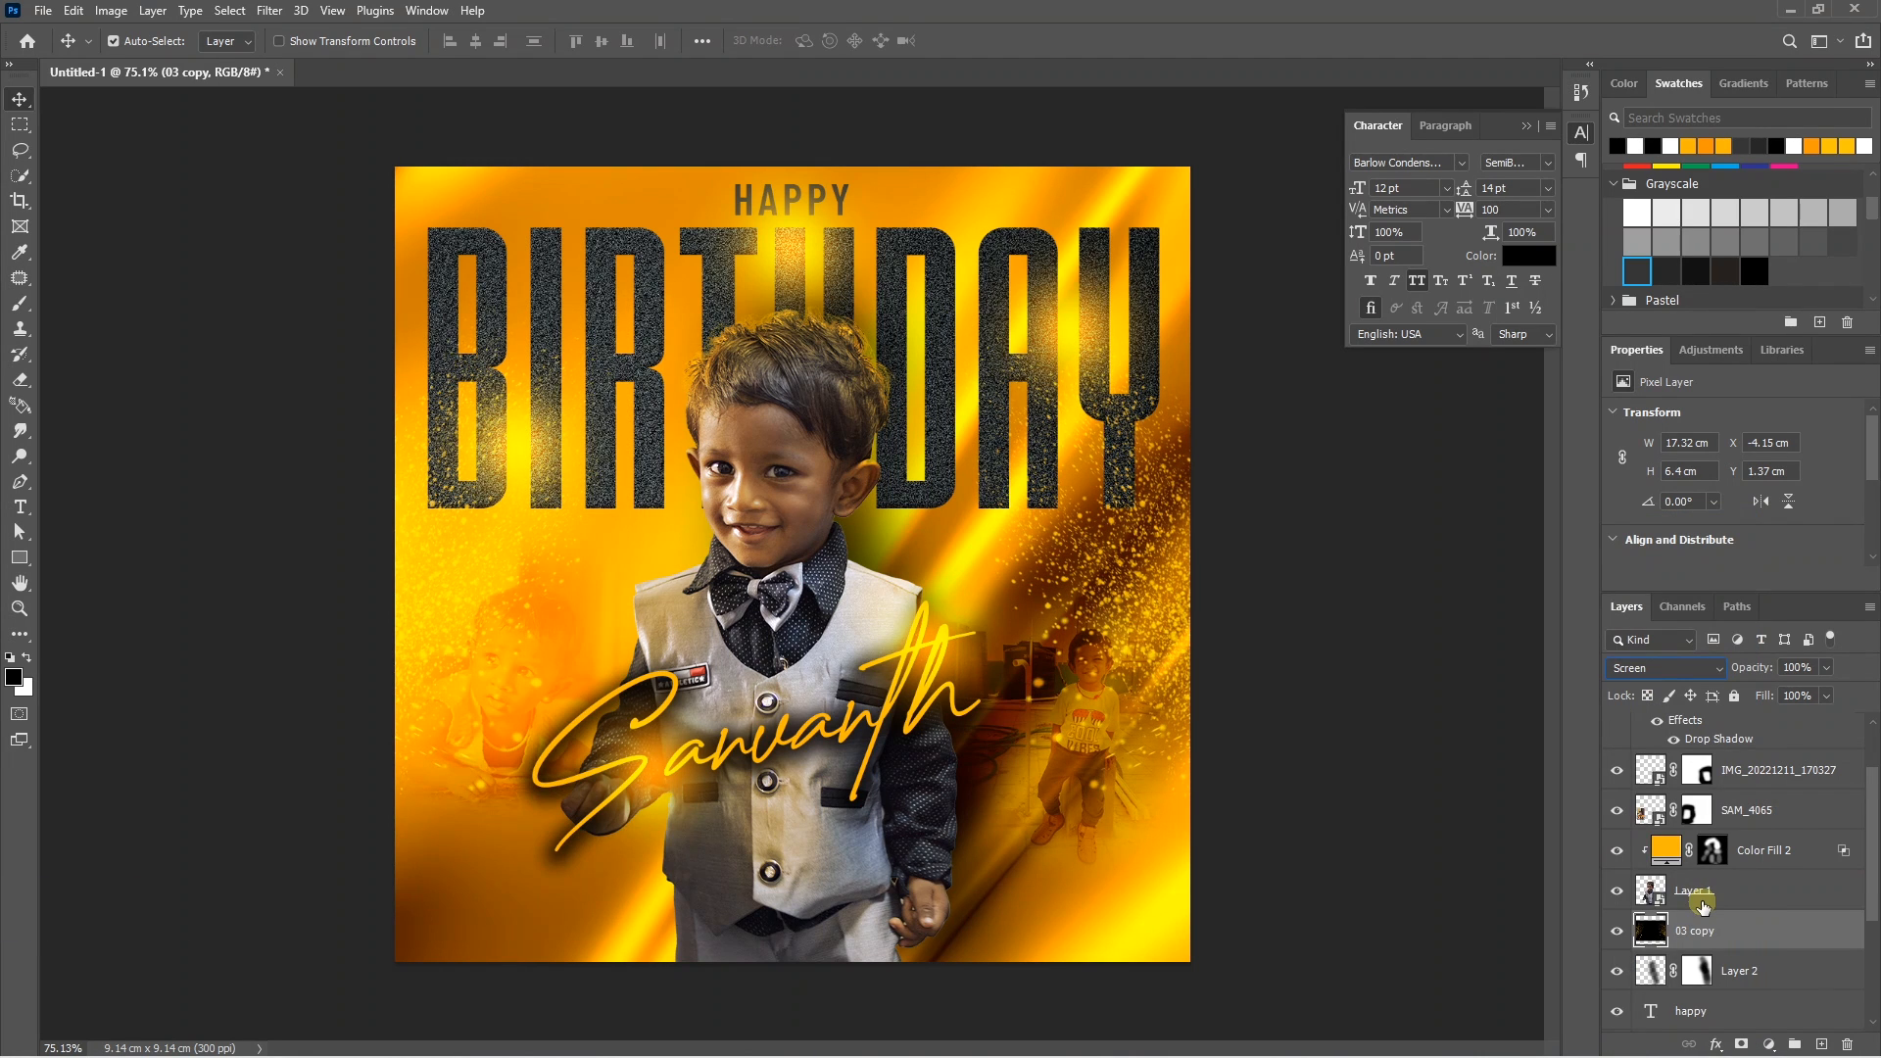
# Add a black mask to the sparkle layer and reveal sparkles at both poster edges with a soft white 500 px brush at 100% opacity.
pyautogui.keyDown('alt'); pyautogui.click(1743, 1044); pyautogui.keyUp('alt')
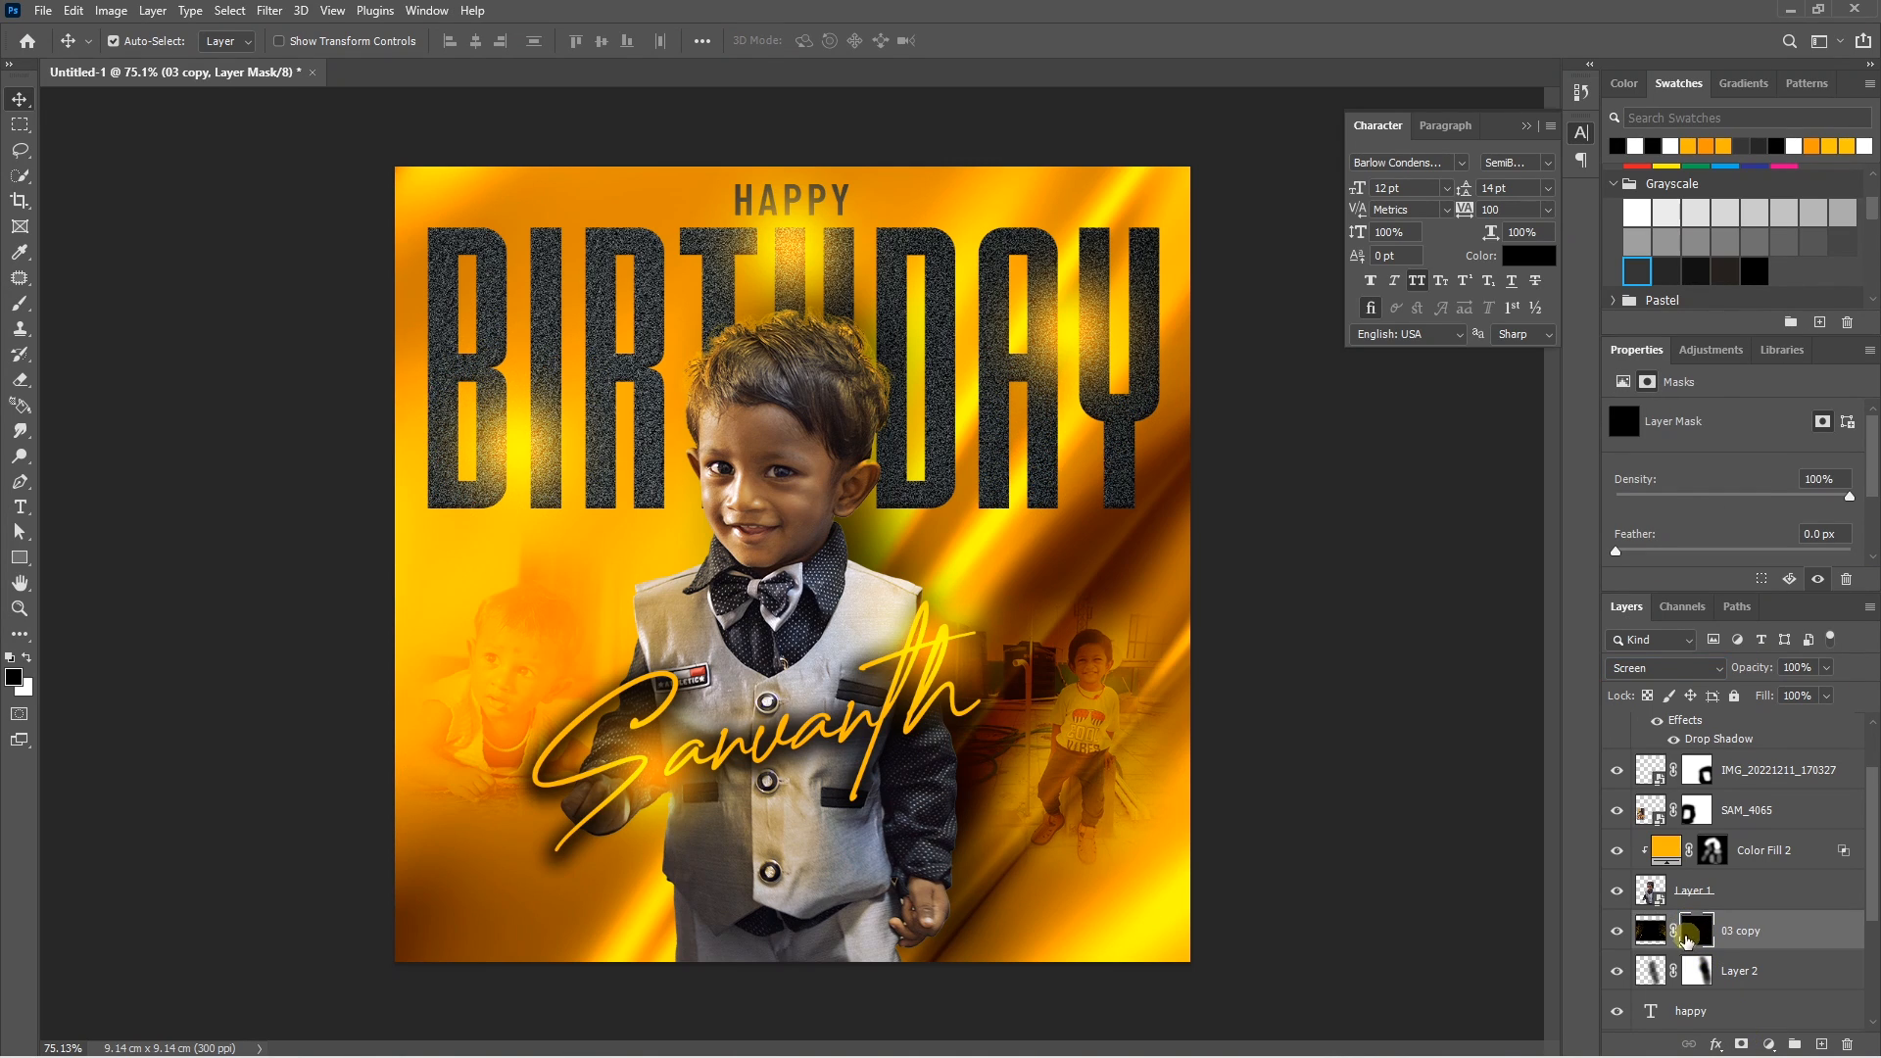
pyautogui.press('b')
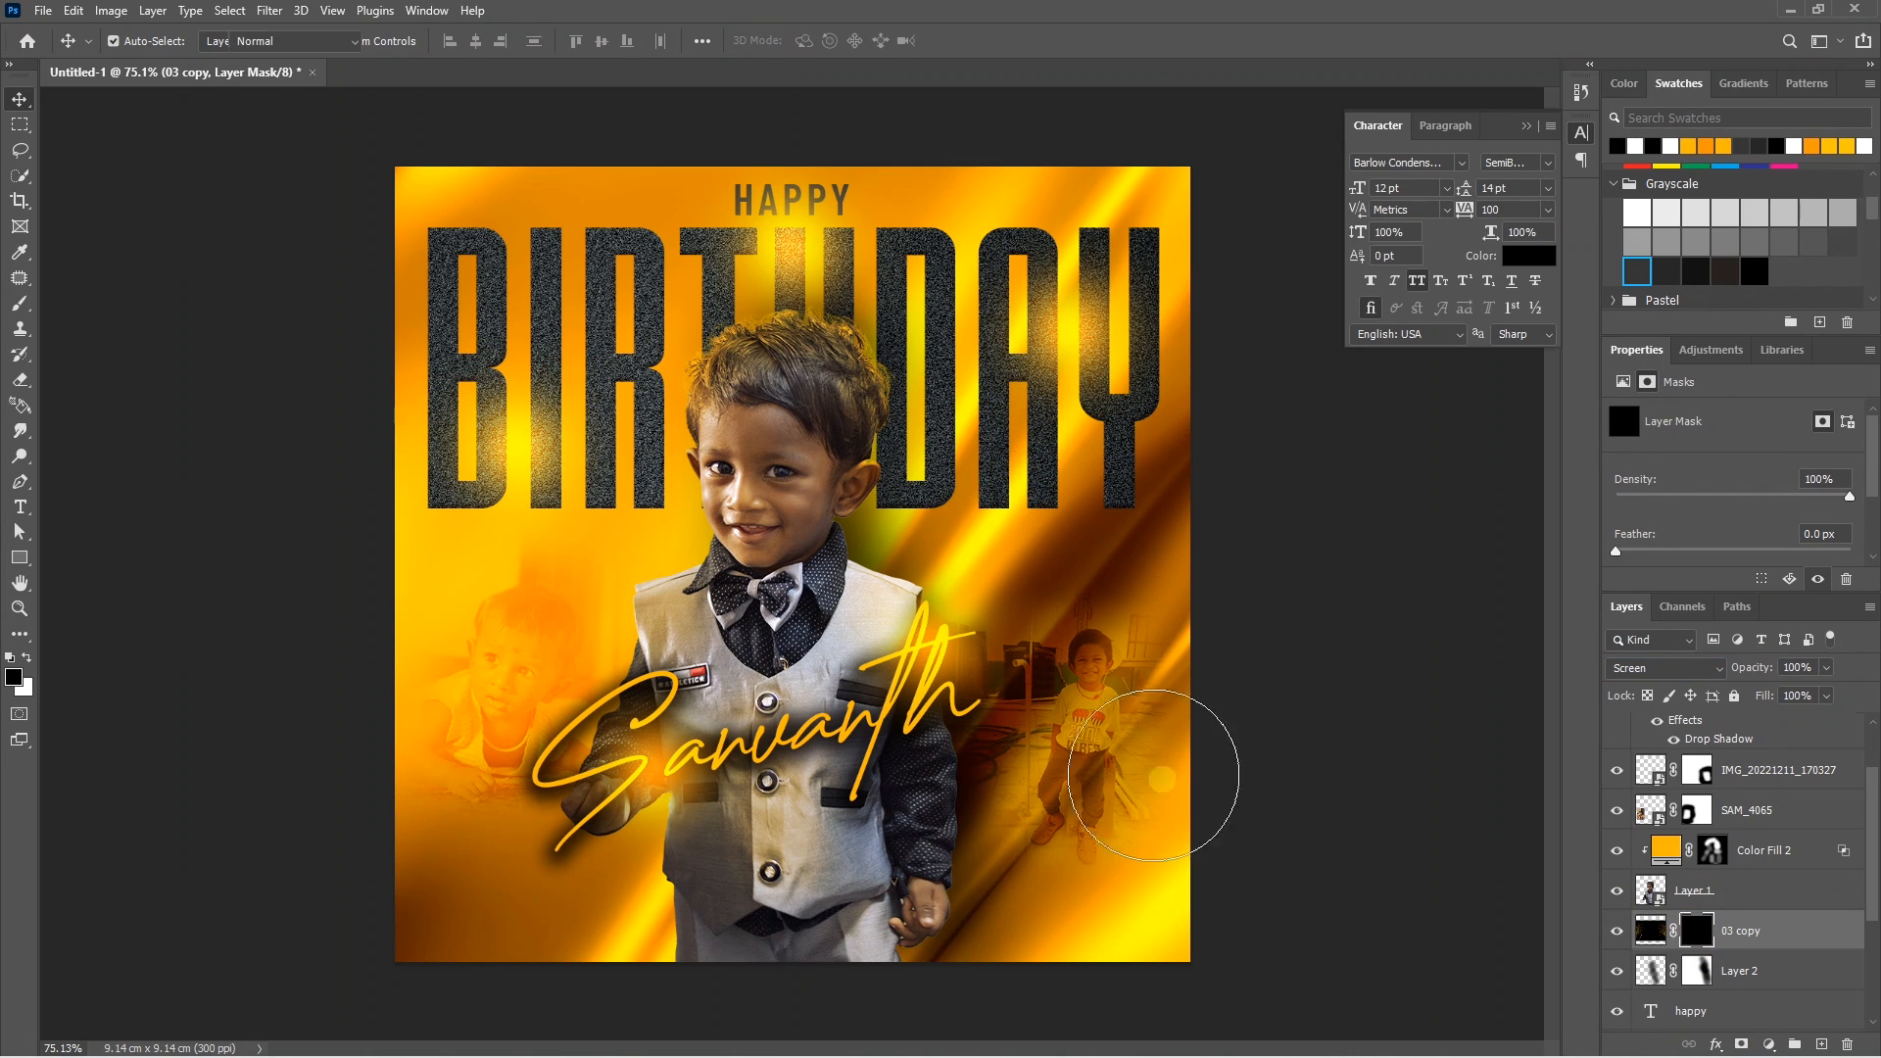
pyautogui.click(26, 659)
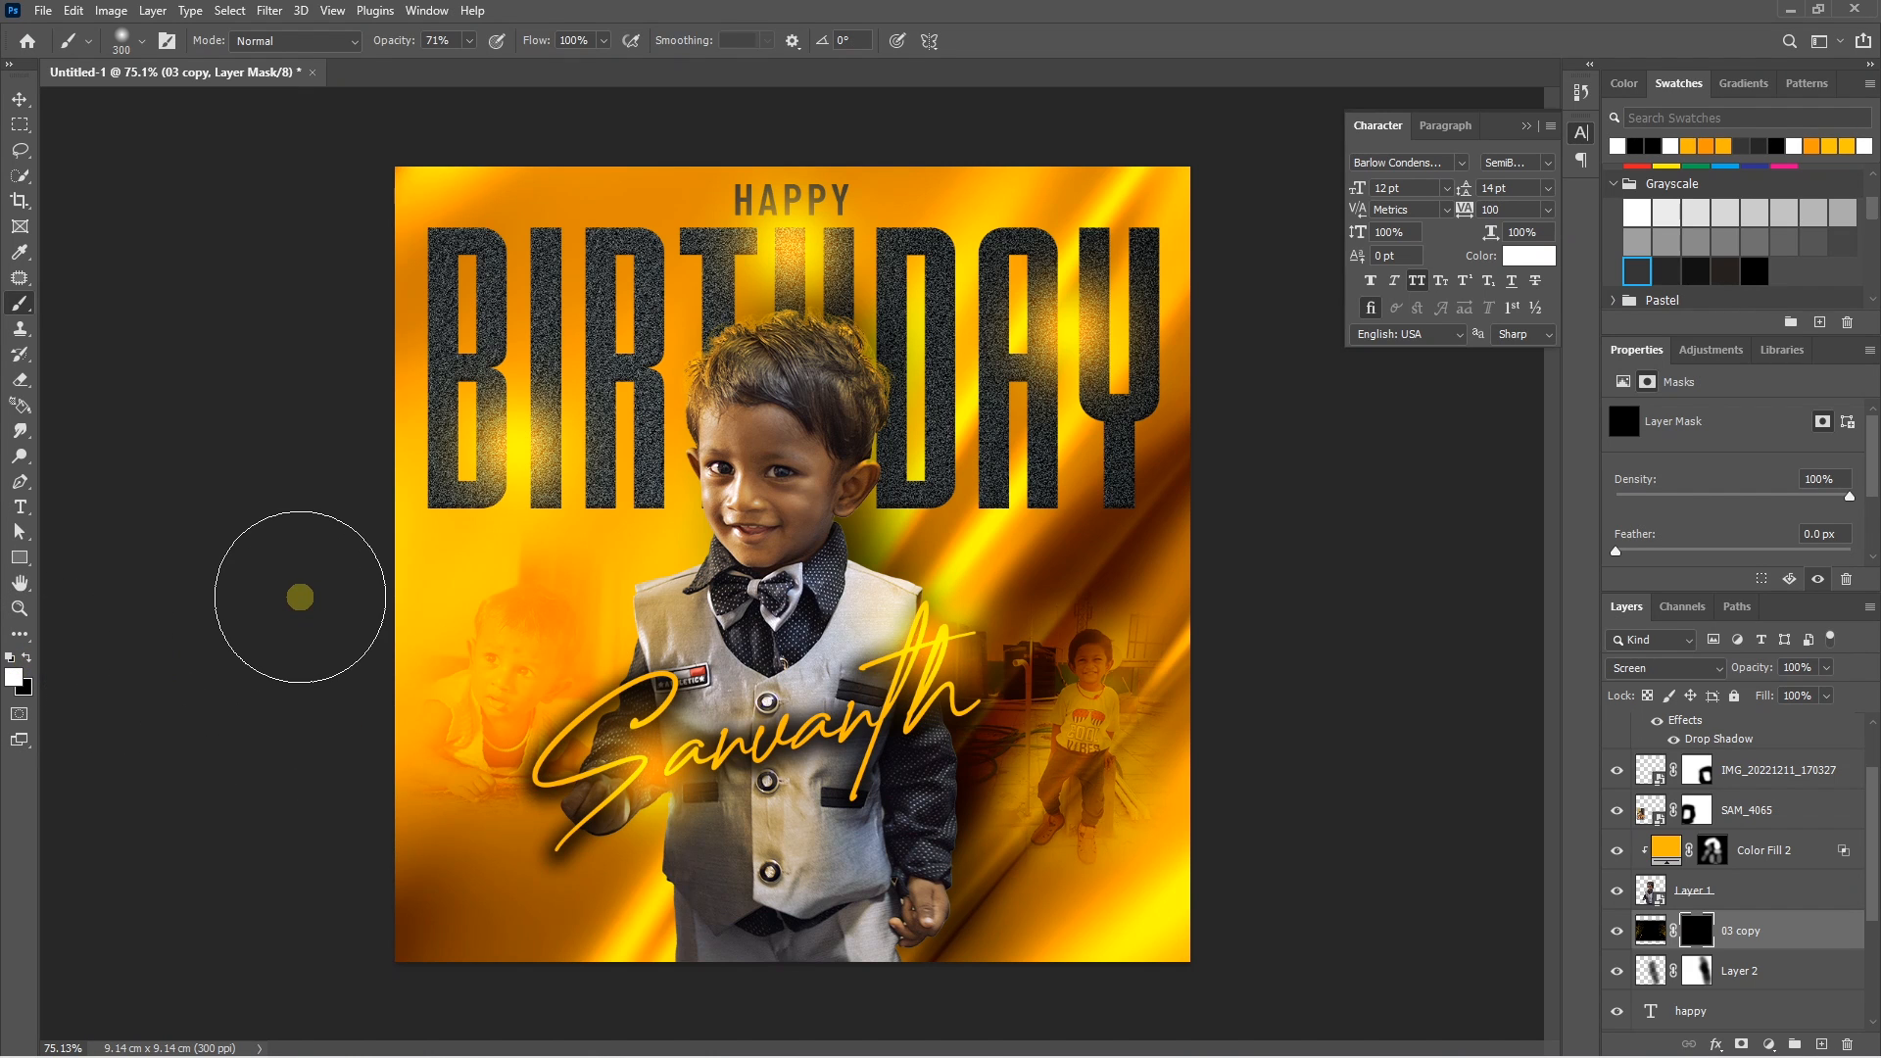
pyautogui.press(']')
pyautogui.press(']')
pyautogui.press('0')
pyautogui.click(409, 527)
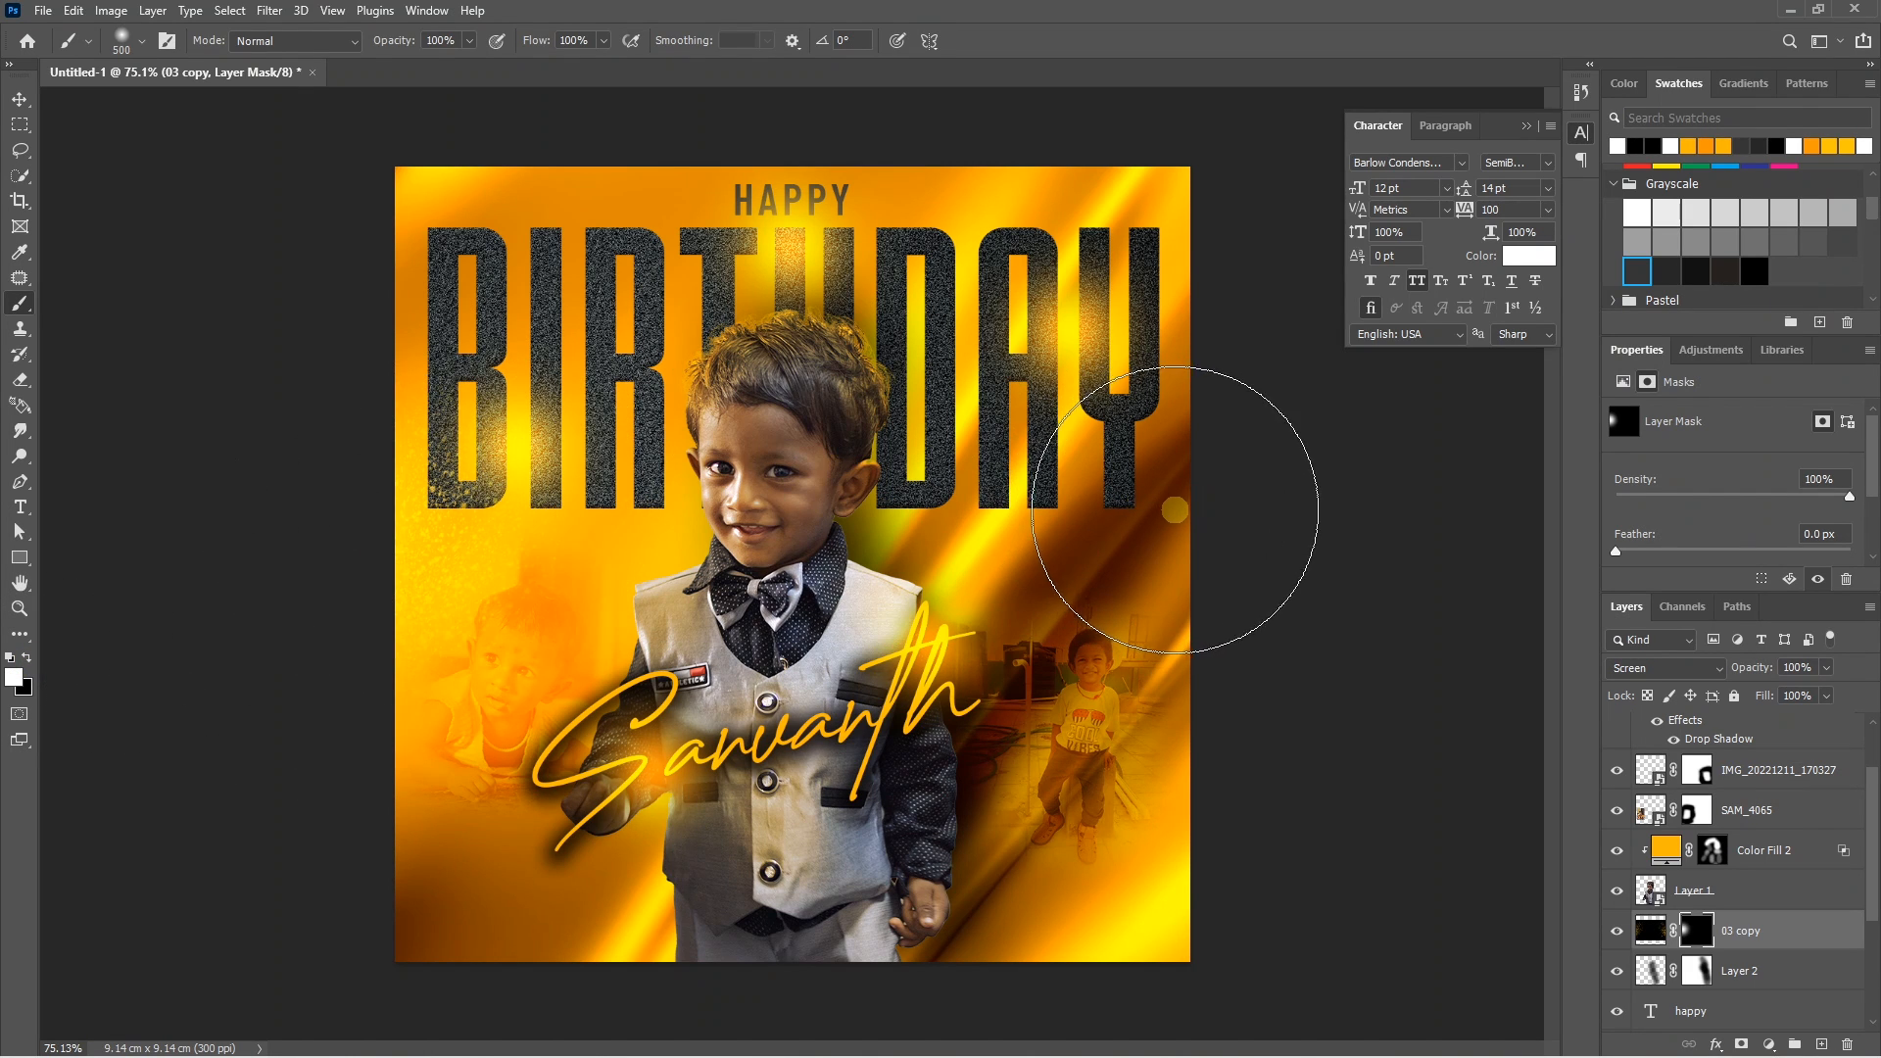
pyautogui.click(1187, 518)
pyautogui.hotkey('ctrl', 'z')
pyautogui.click(1199, 527)
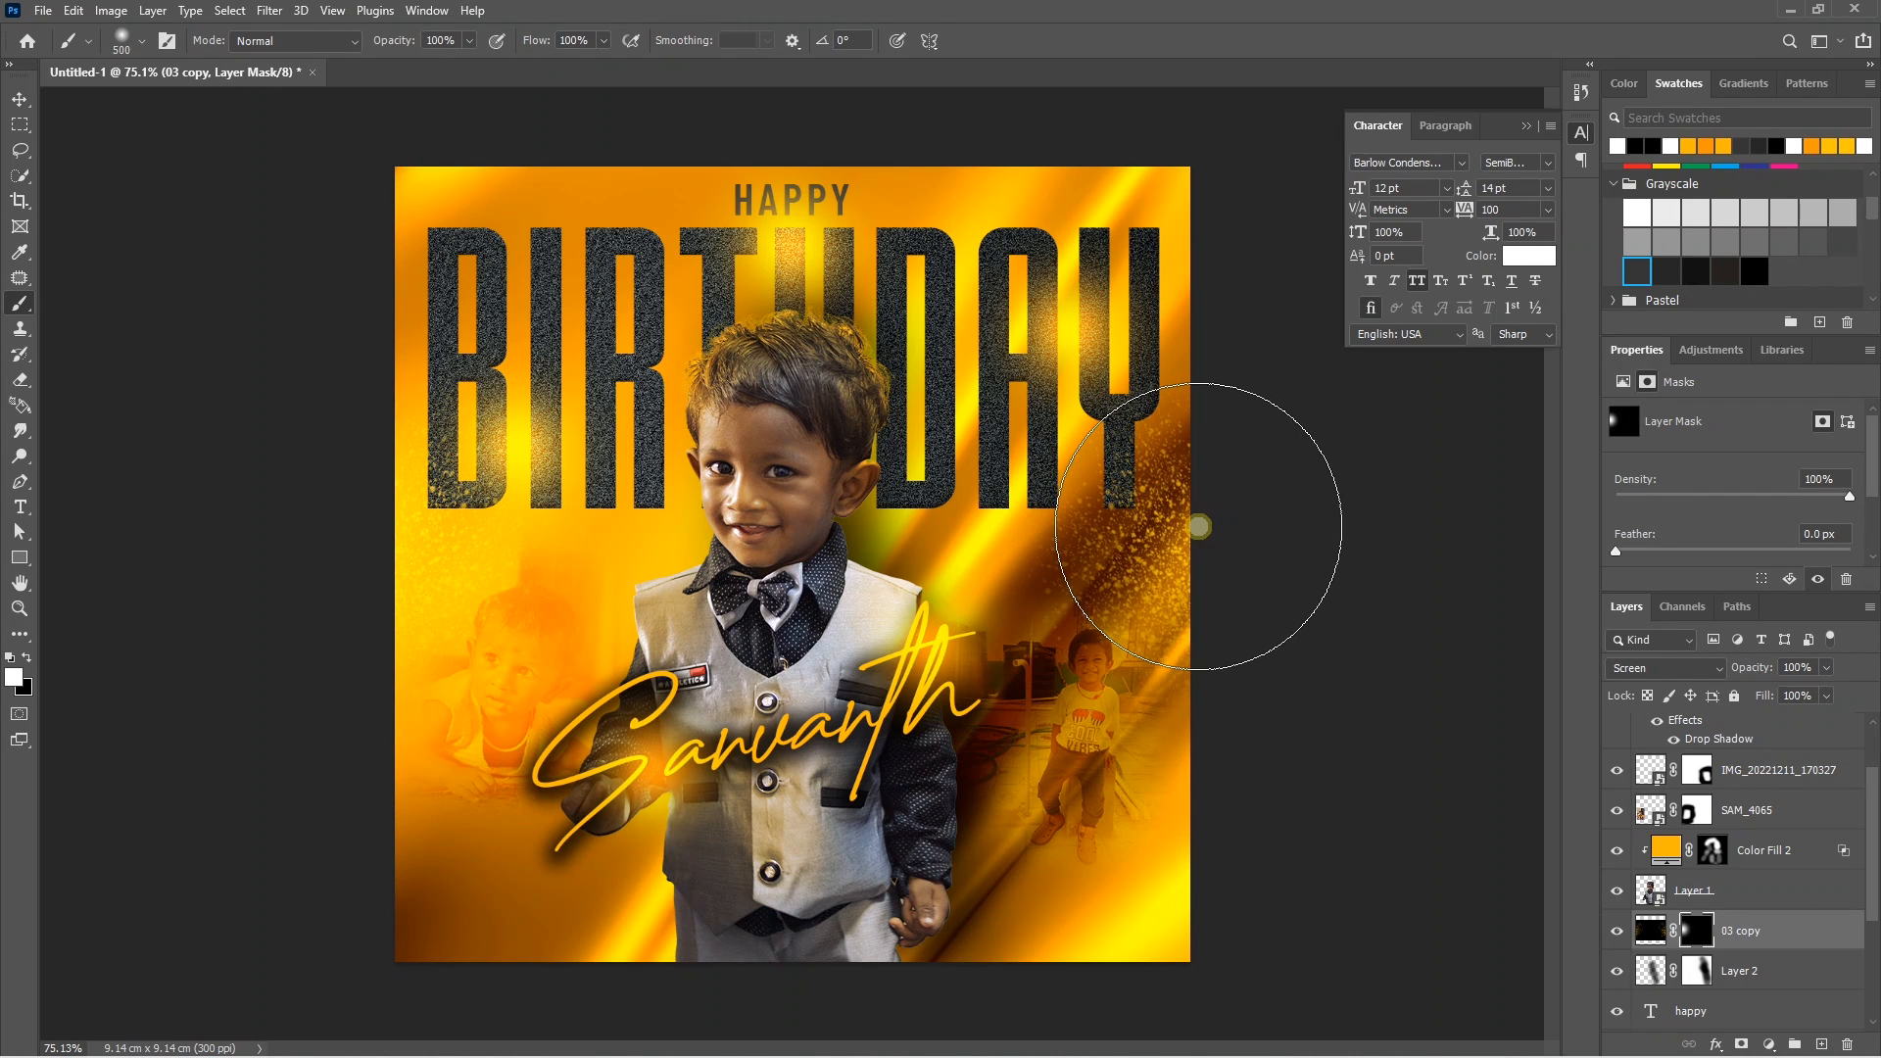
pyautogui.click(1829, 670)
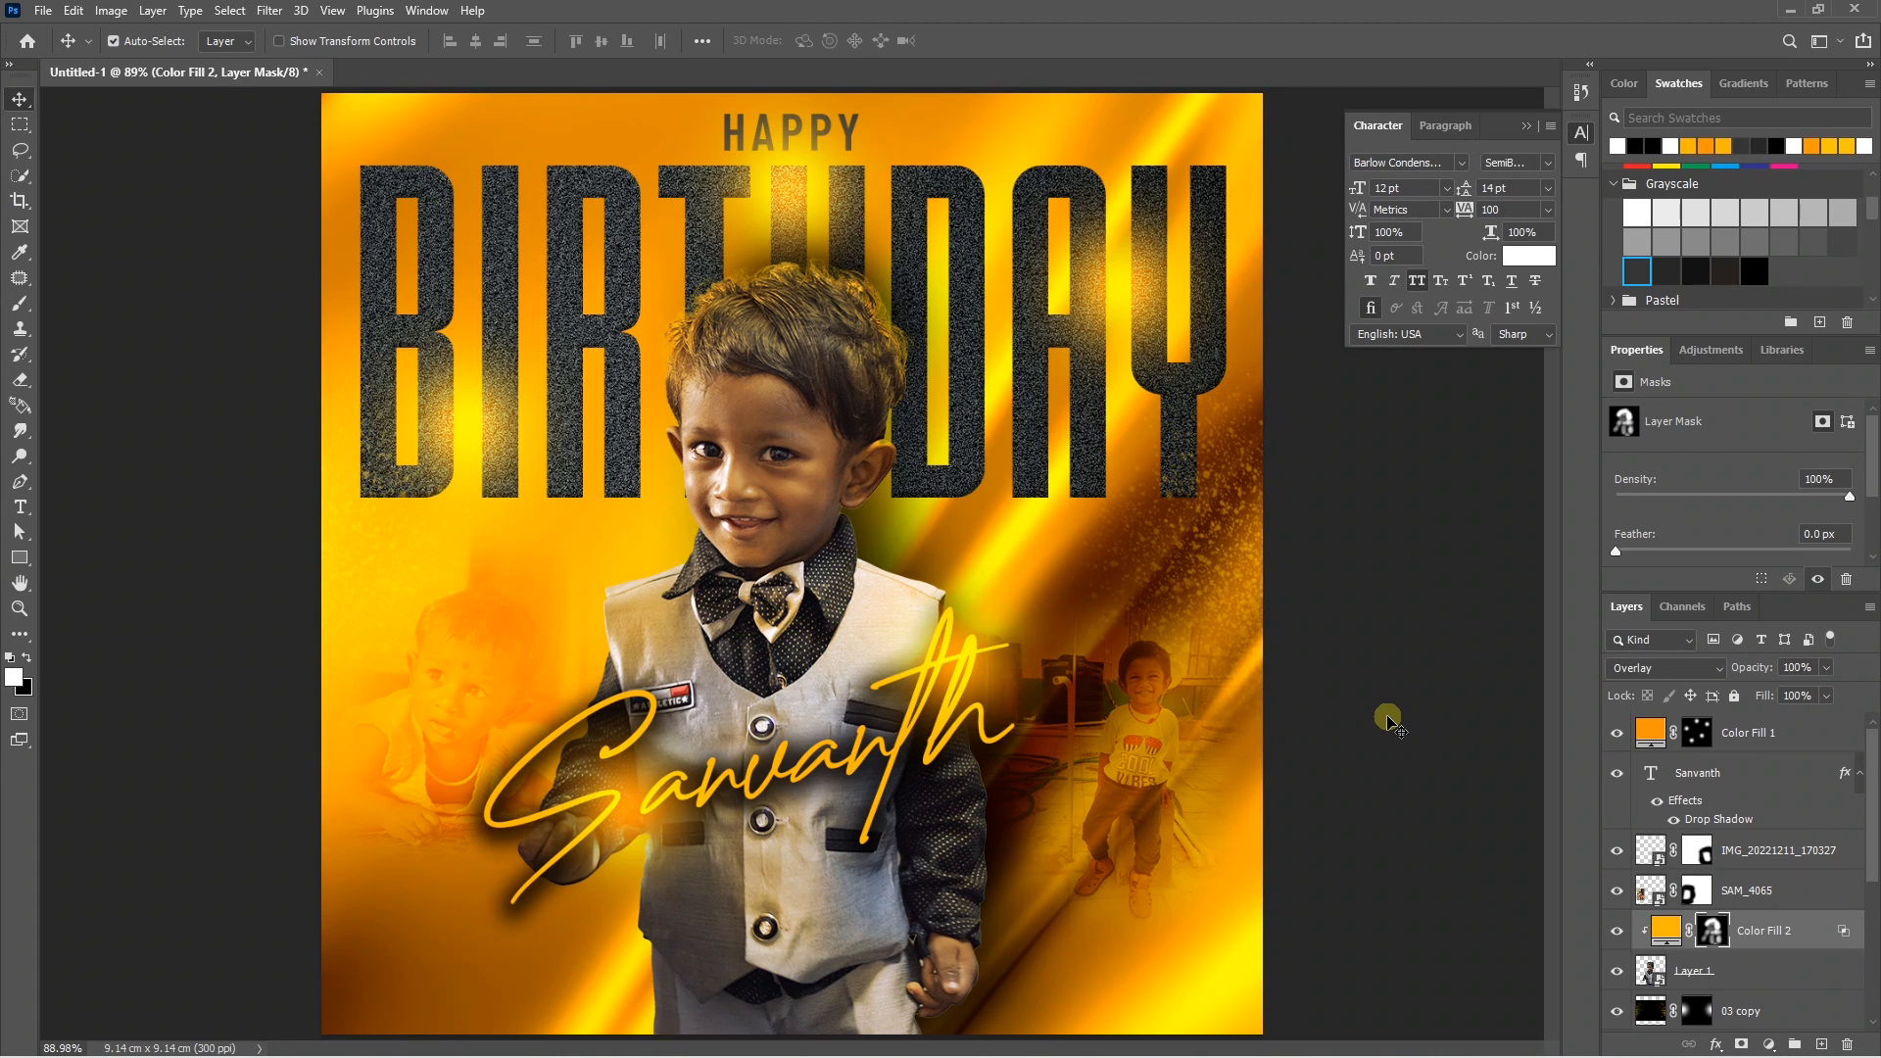
# Stamp all visible layers into a new layer above Color Fill 1 and convert it to a smart object.
pyautogui.click(1775, 744)
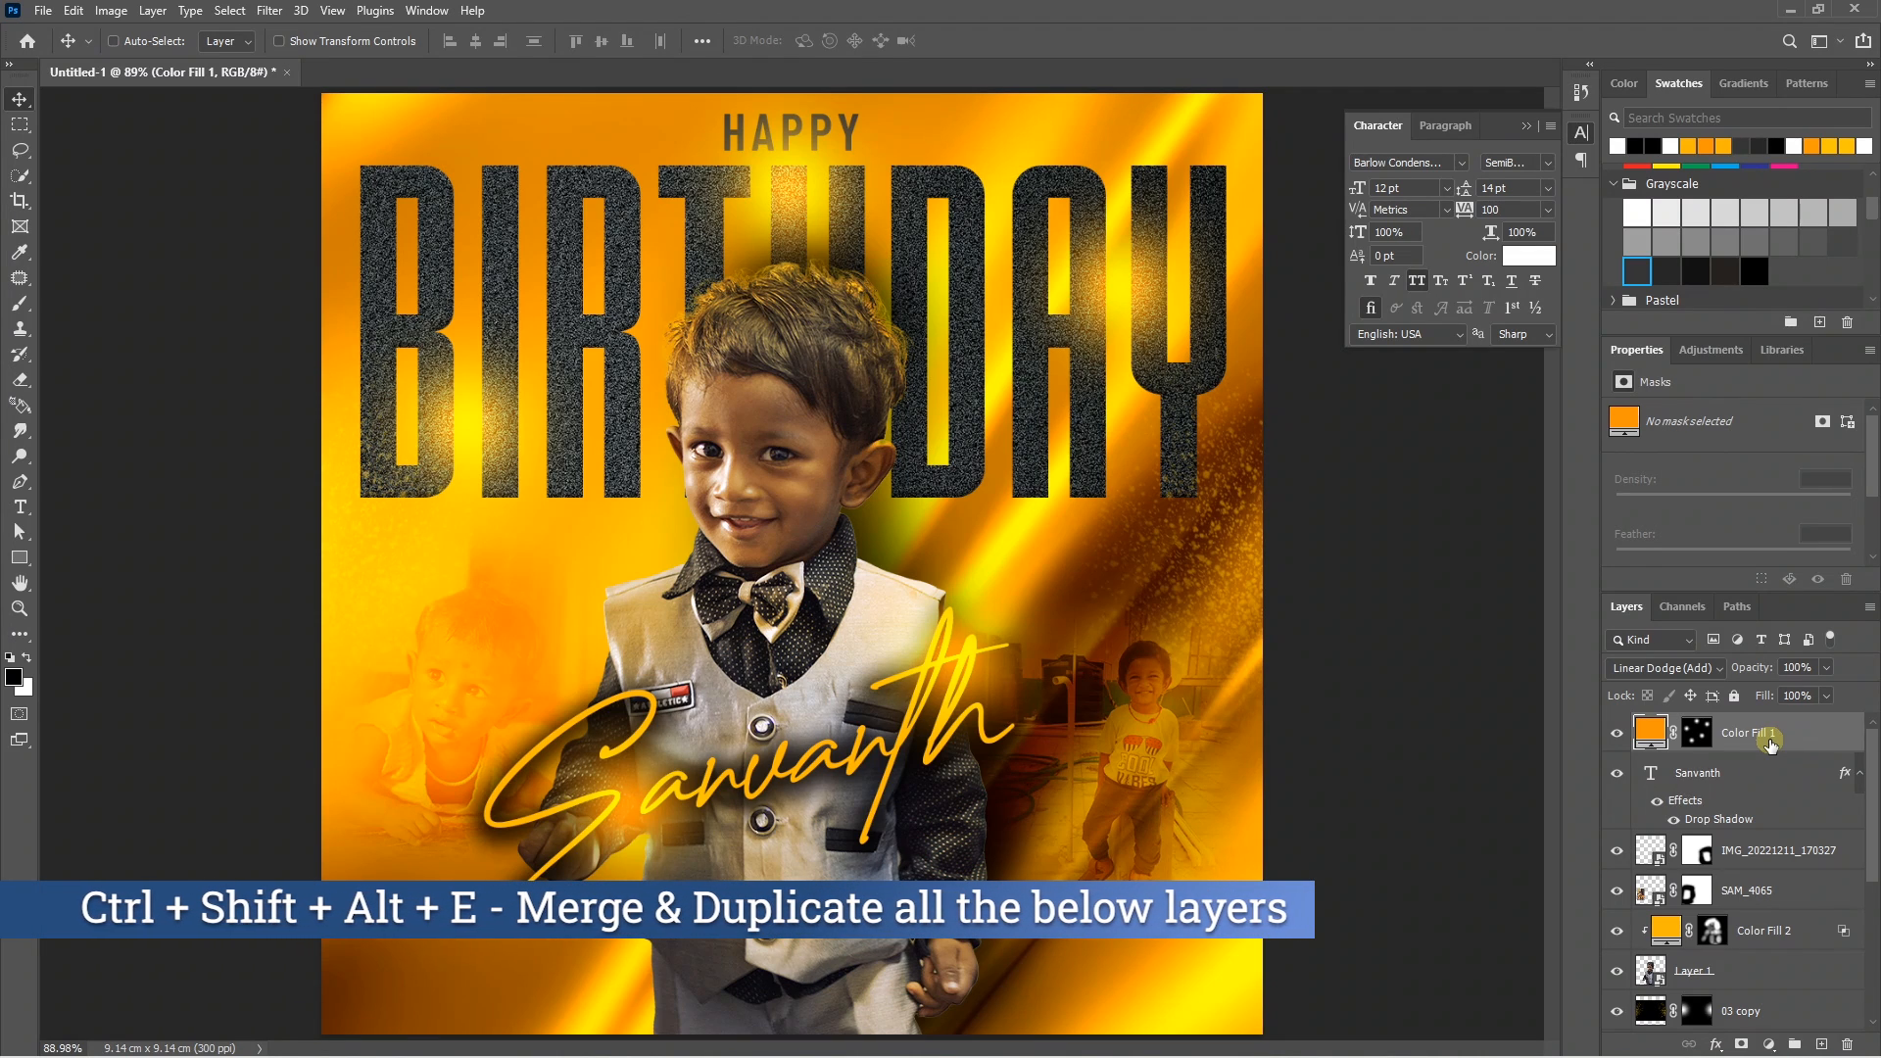
pyautogui.hotkey('ctrl', 'shift', 'alt', 'e')
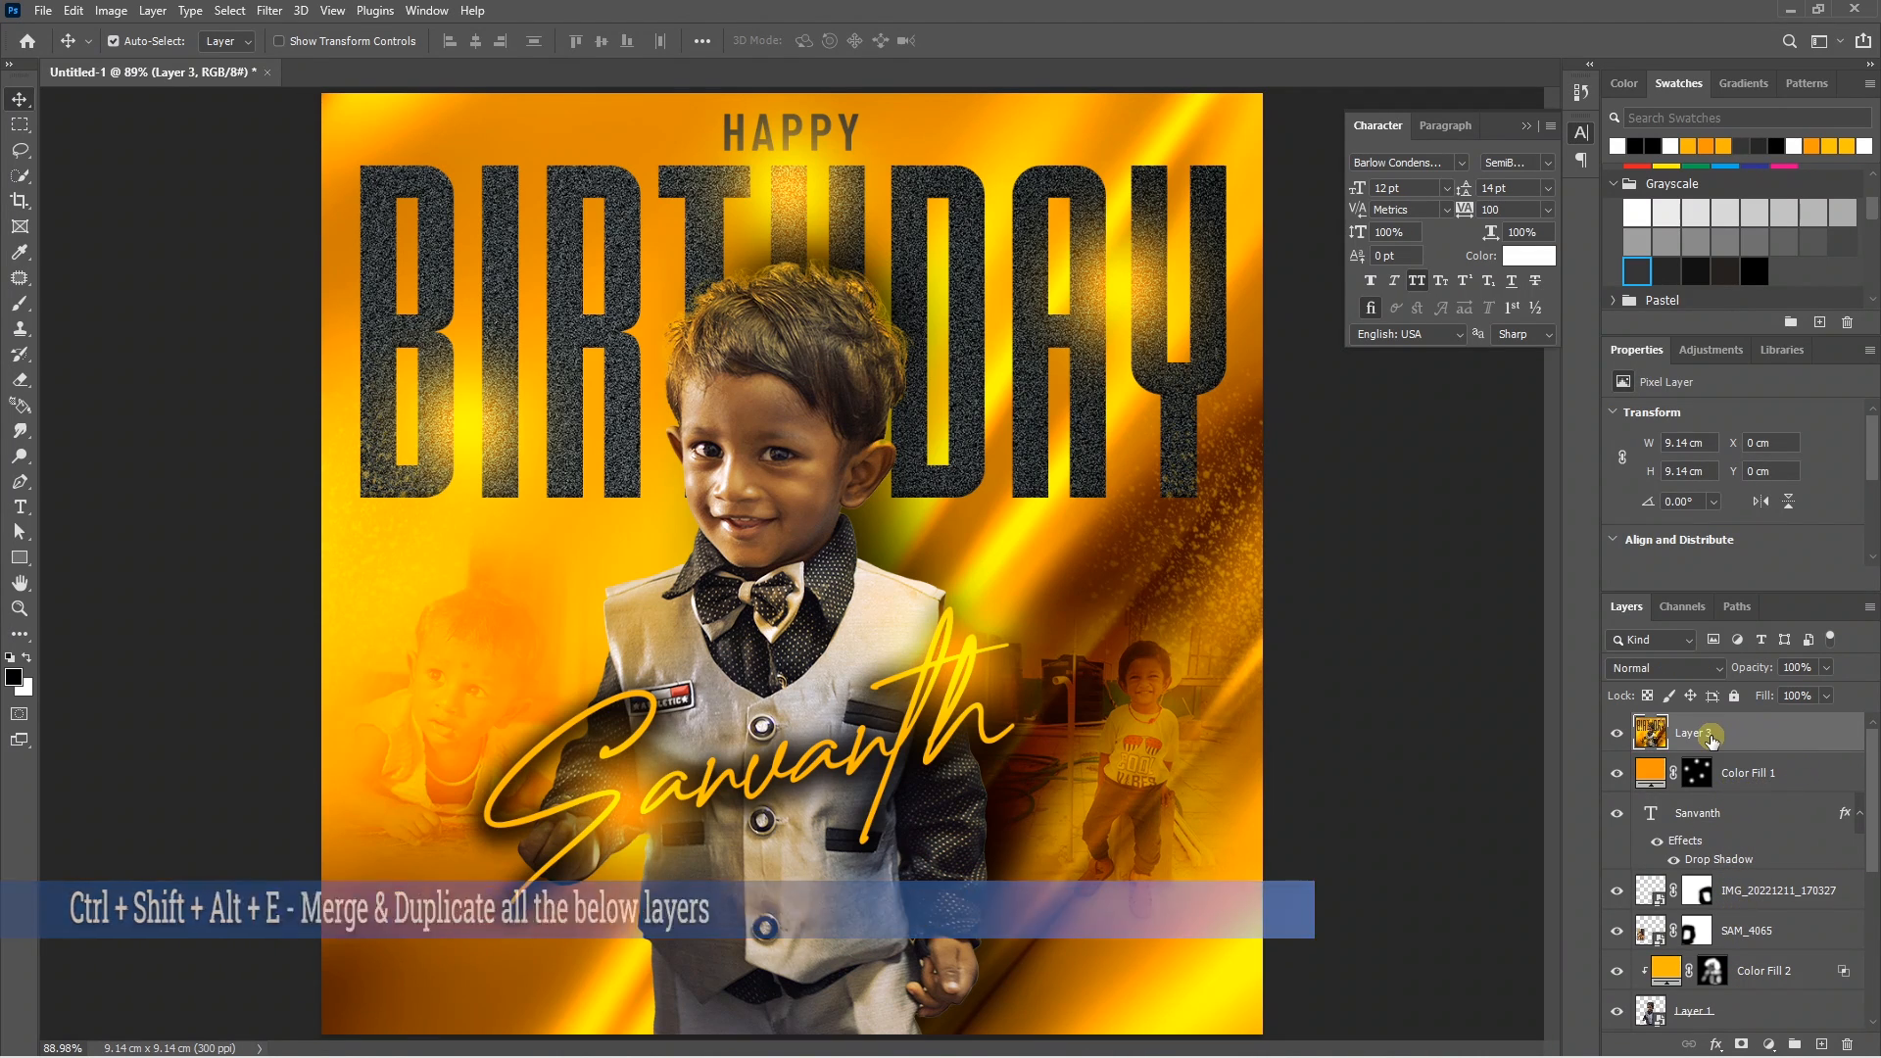
pyautogui.rightClick(1696, 740)
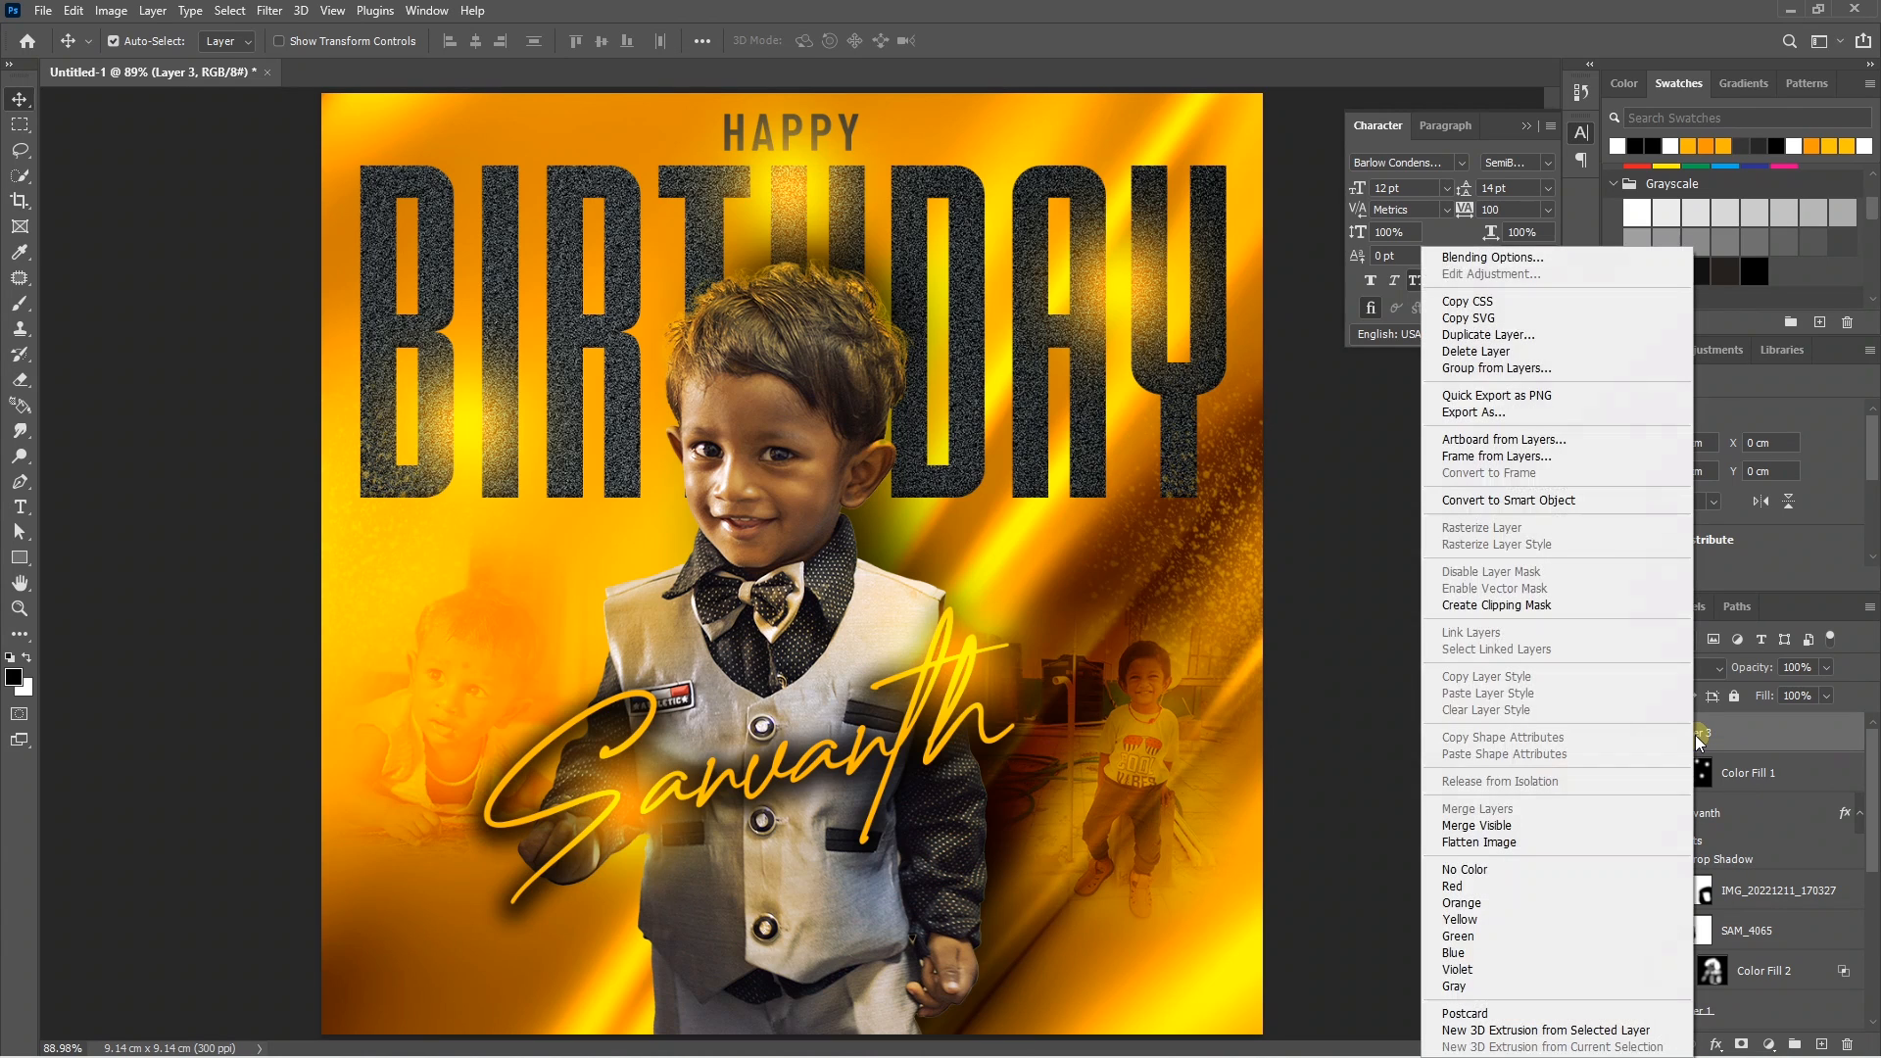
pyautogui.click(1542, 497)
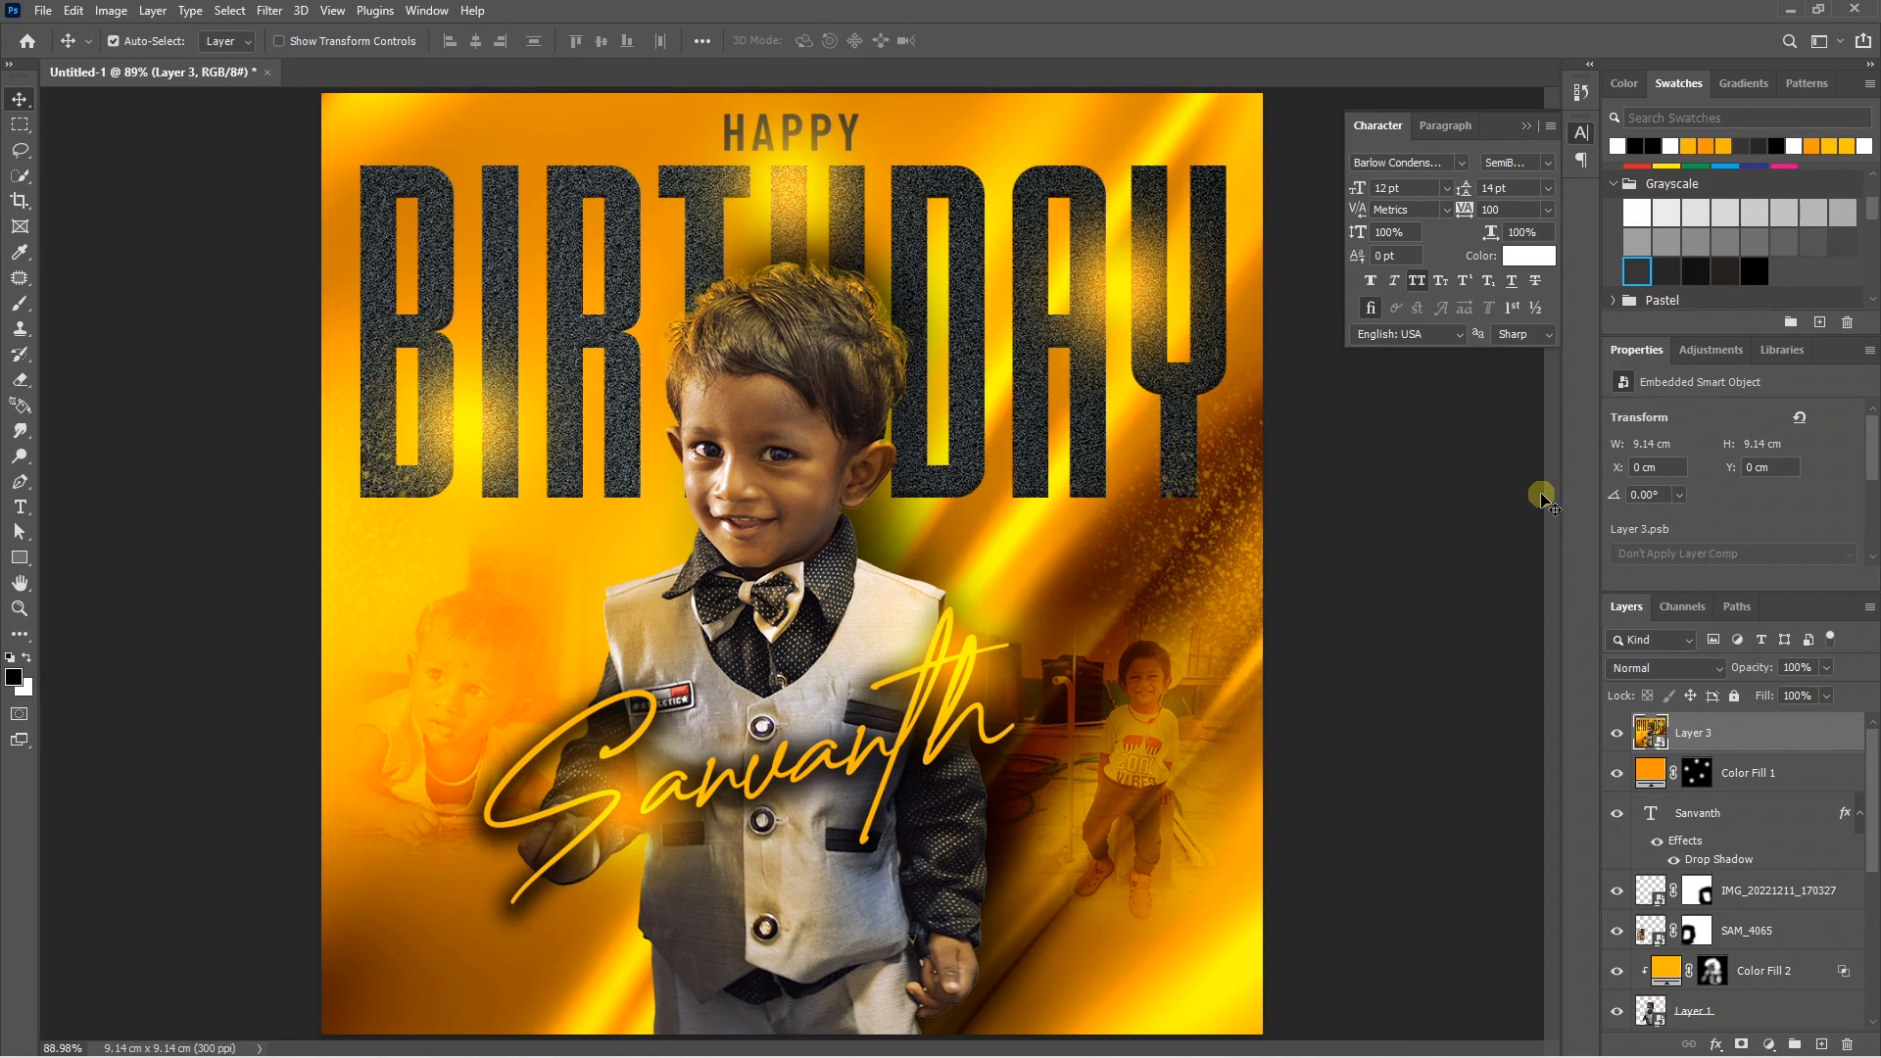
# Apply the Camera Raw Filter with temperature +17, tint +16, exposure -0.20, contrast +36 and highlights +16.
pyautogui.click(263, 16)
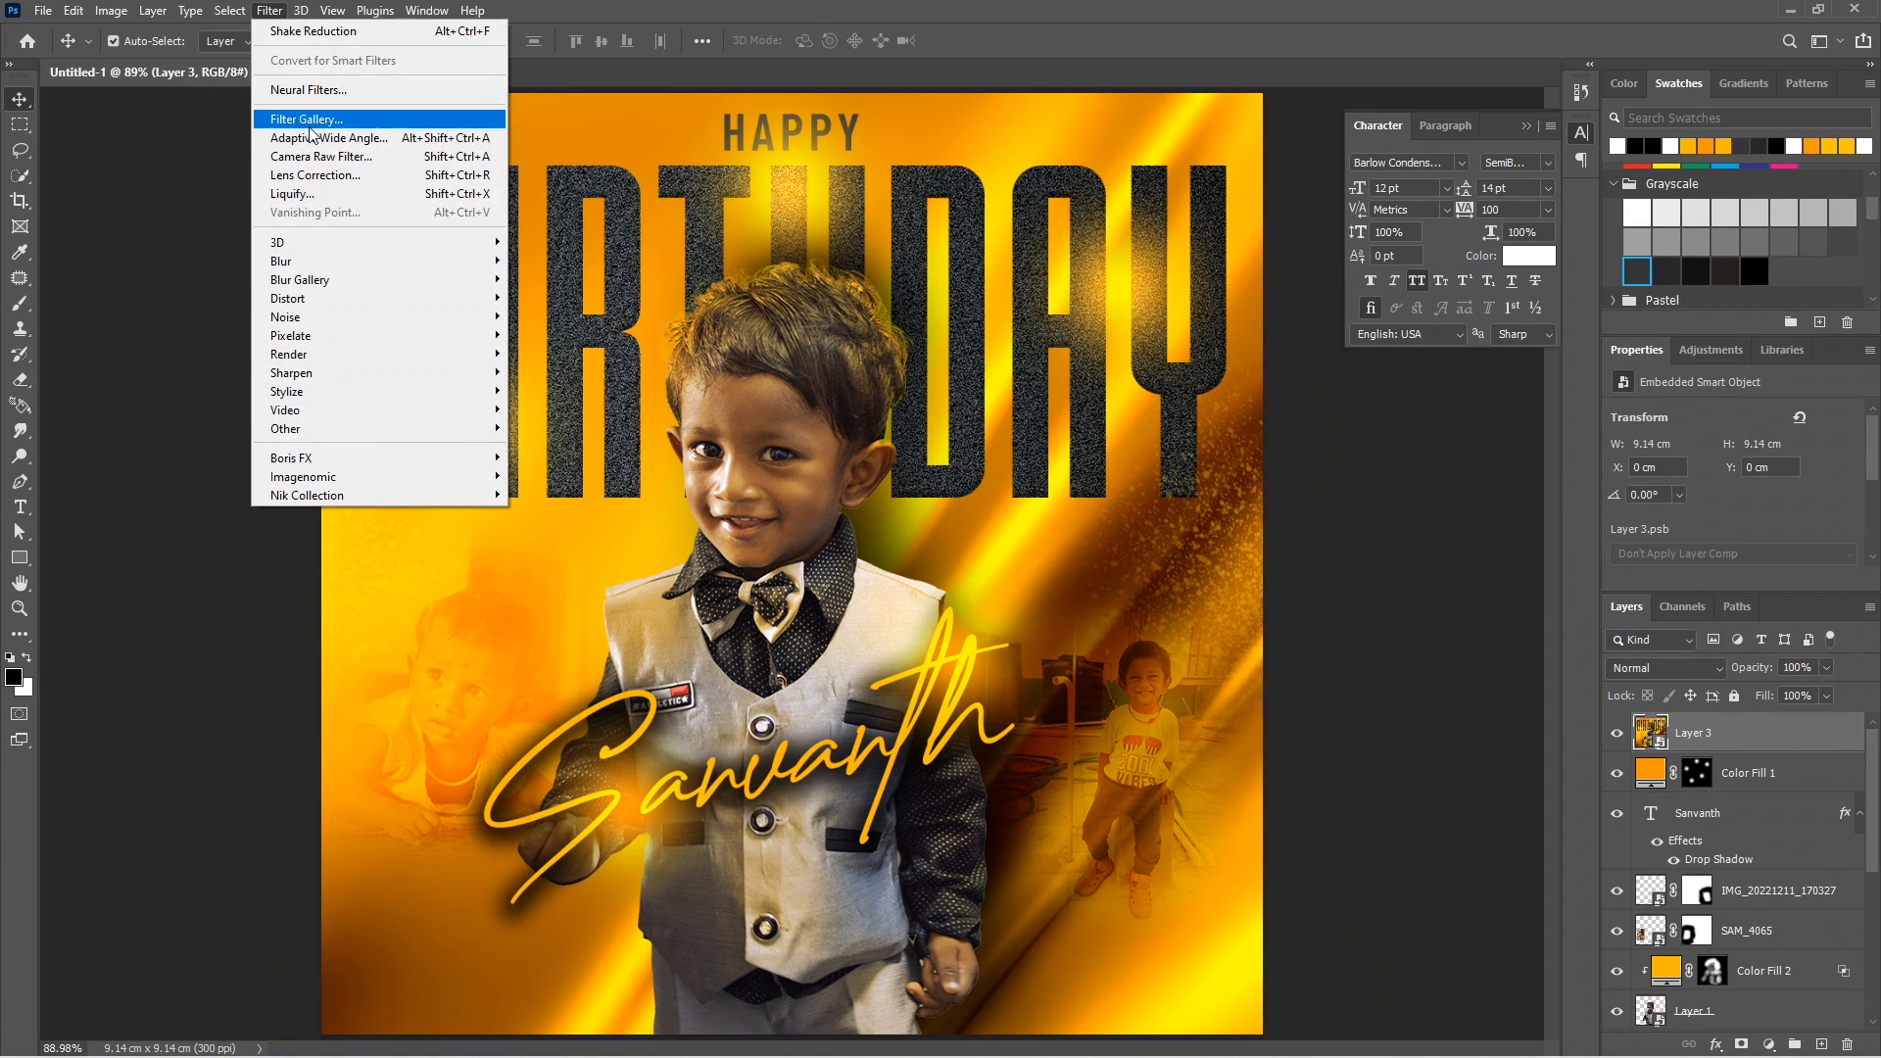
pyautogui.click(314, 157)
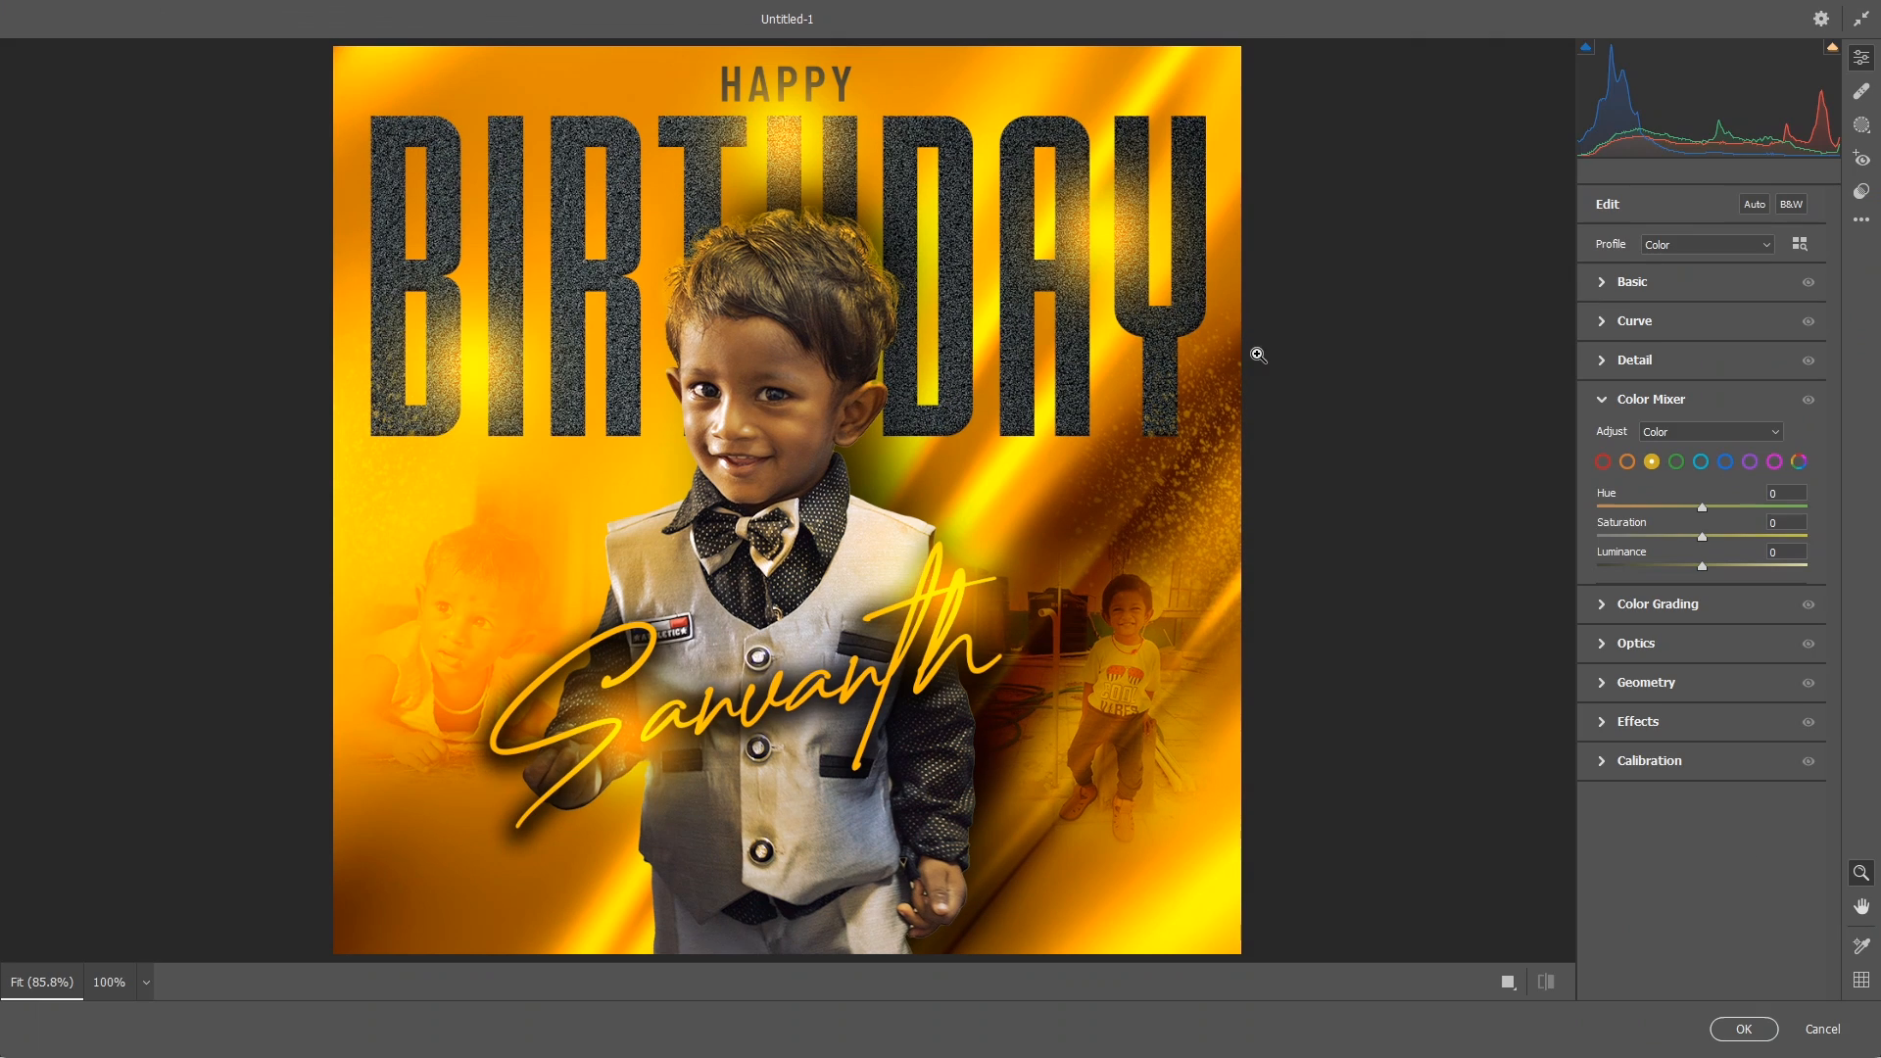
pyautogui.click(1603, 283)
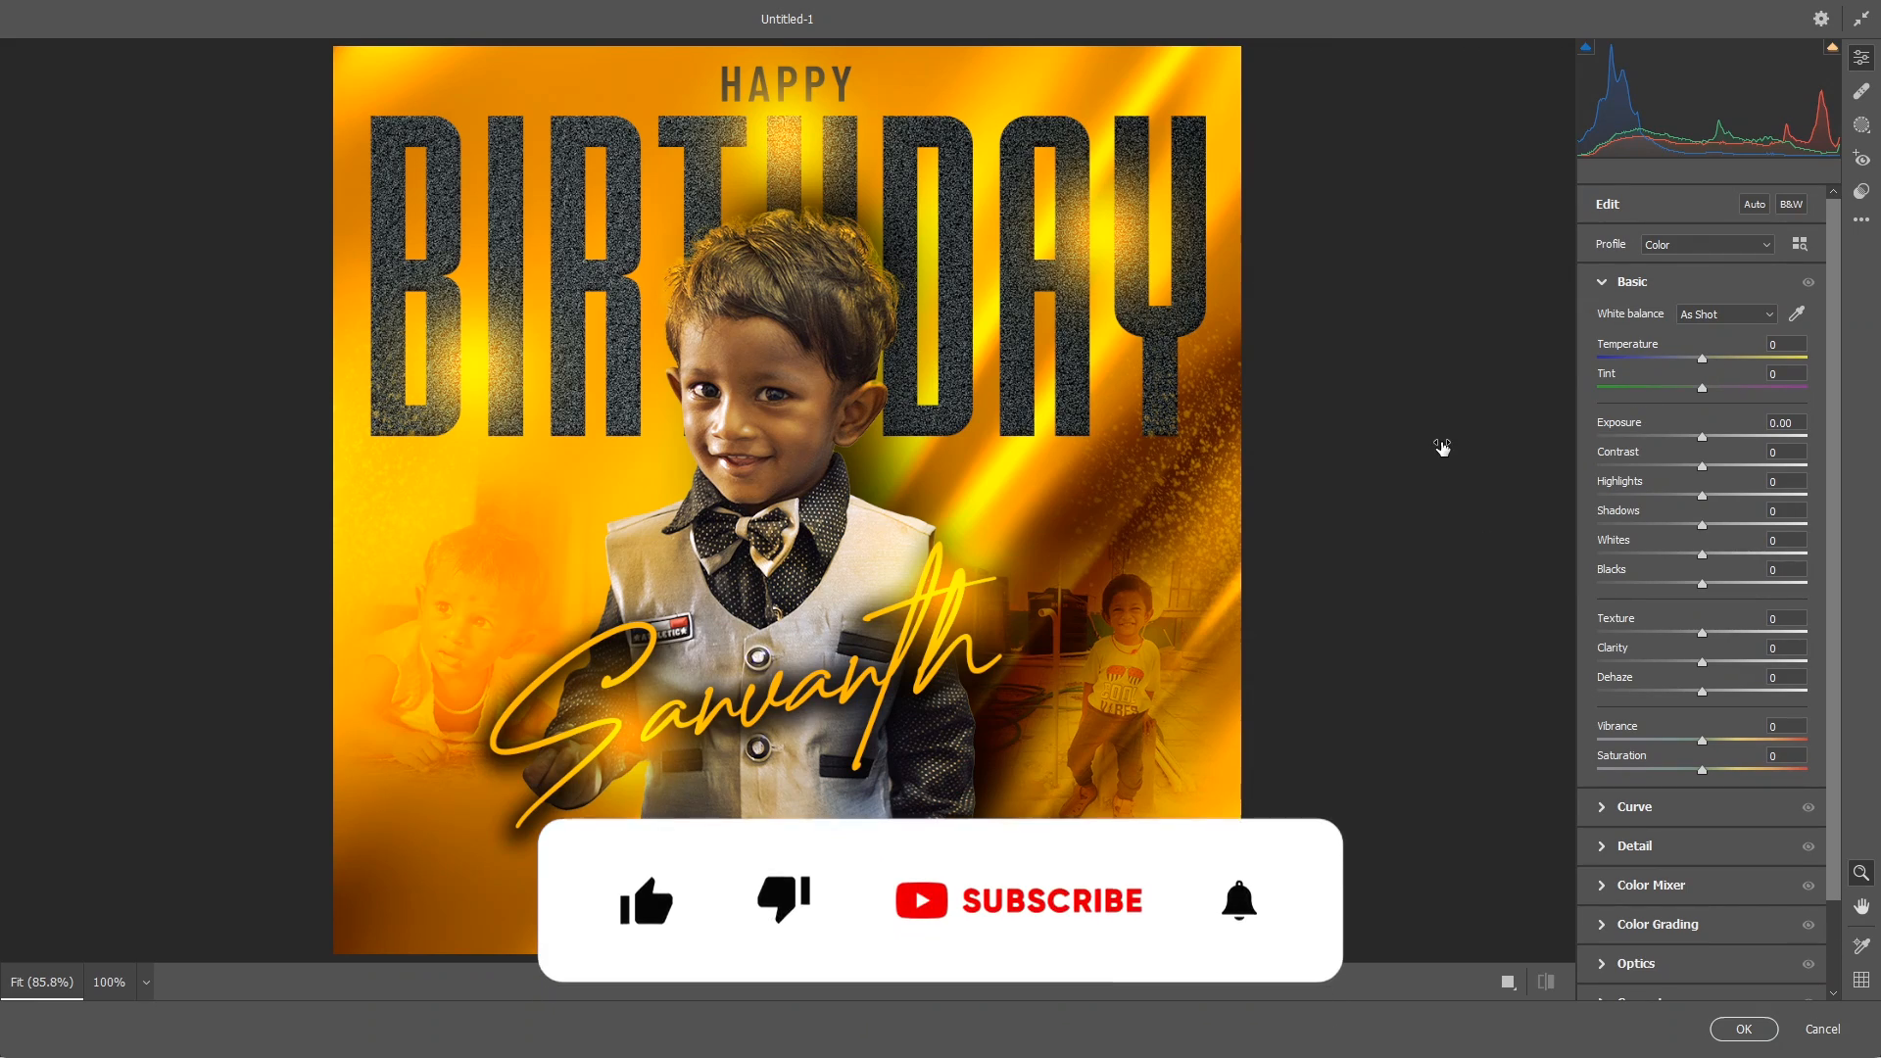
pyautogui.moveTo(1703, 360); pyautogui.dragTo(1729, 360)
pyautogui.moveTo(1703, 389)
pyautogui.mouseDown()
pyautogui.moveTo(1747, 389)
pyautogui.moveTo(1720, 389)
pyautogui.mouseUp()
pyautogui.moveTo(1702, 438); pyautogui.dragTo(1697, 438)
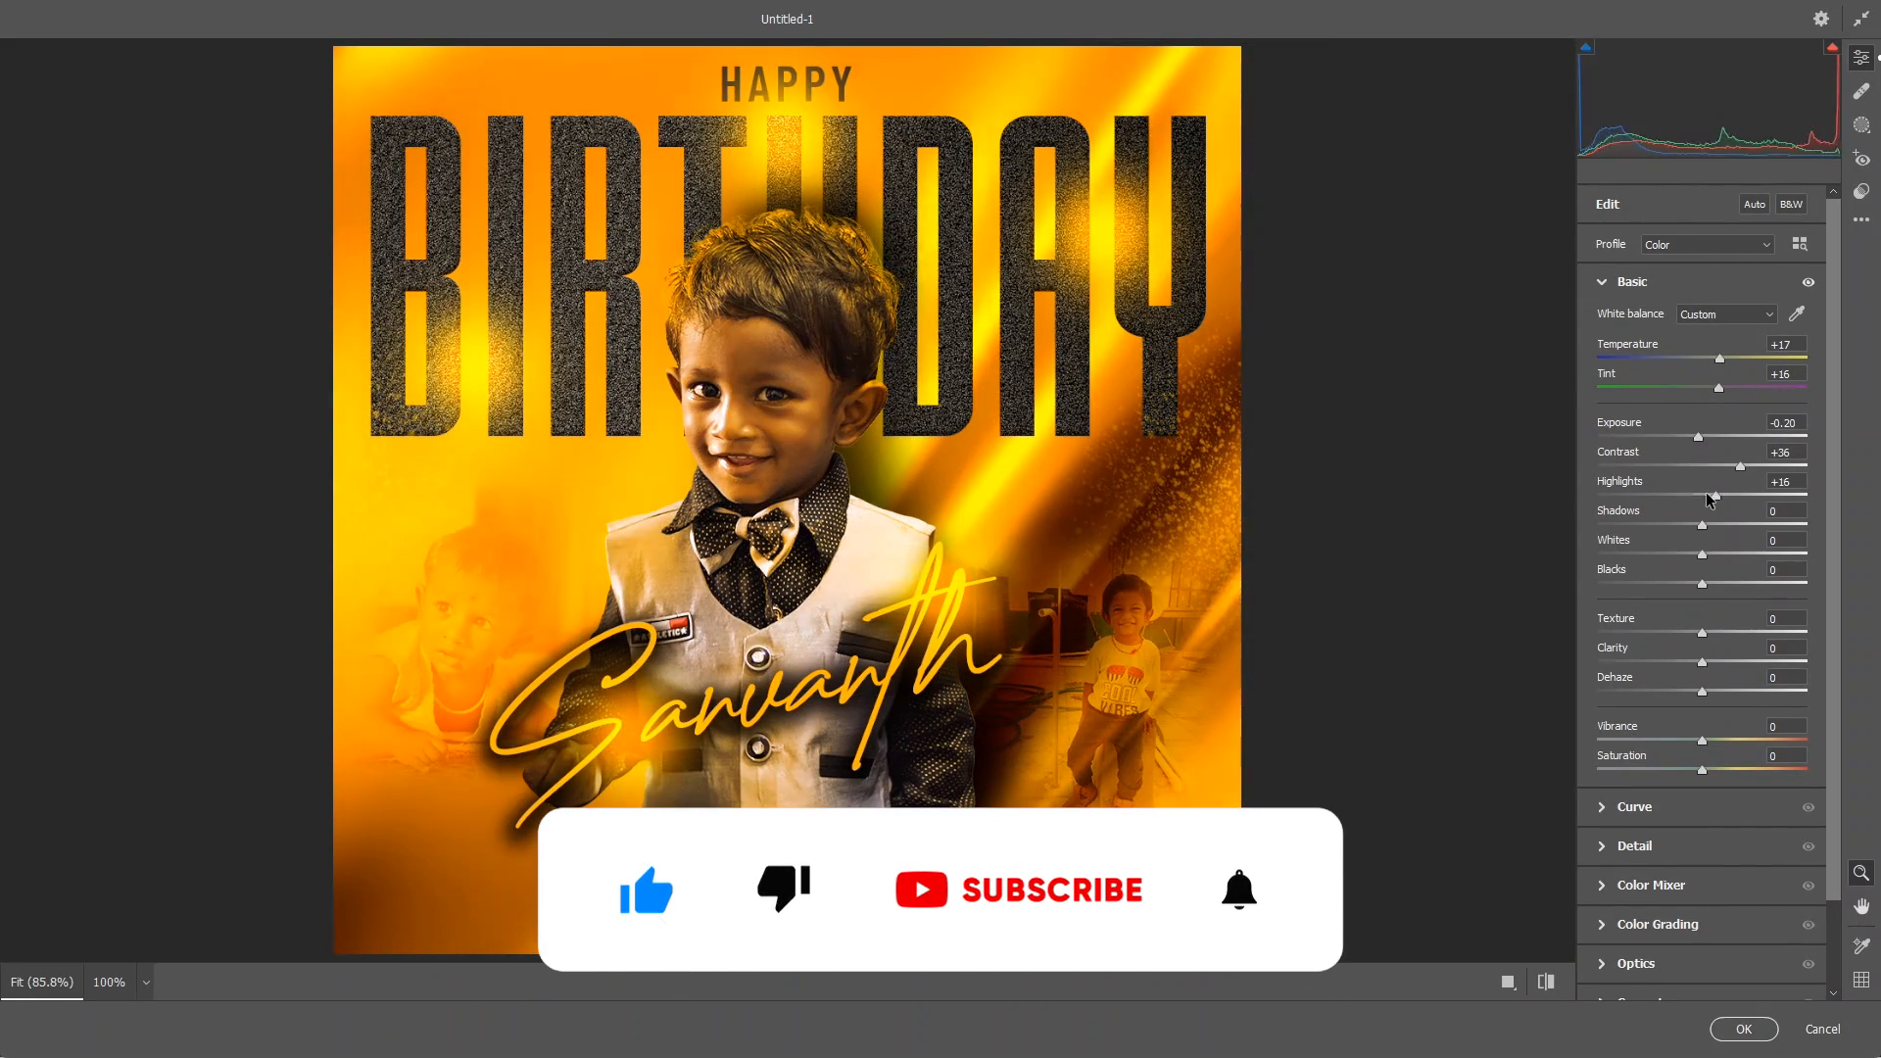
# Adjust Color Grading with brighter midtones, darker shadows and highlights luminance -22, and compare the image before and after.
pyautogui.scroll(-1, 1701, 490)
pyautogui.moveTo(1702, 638); pyautogui.dragTo(1681, 638)
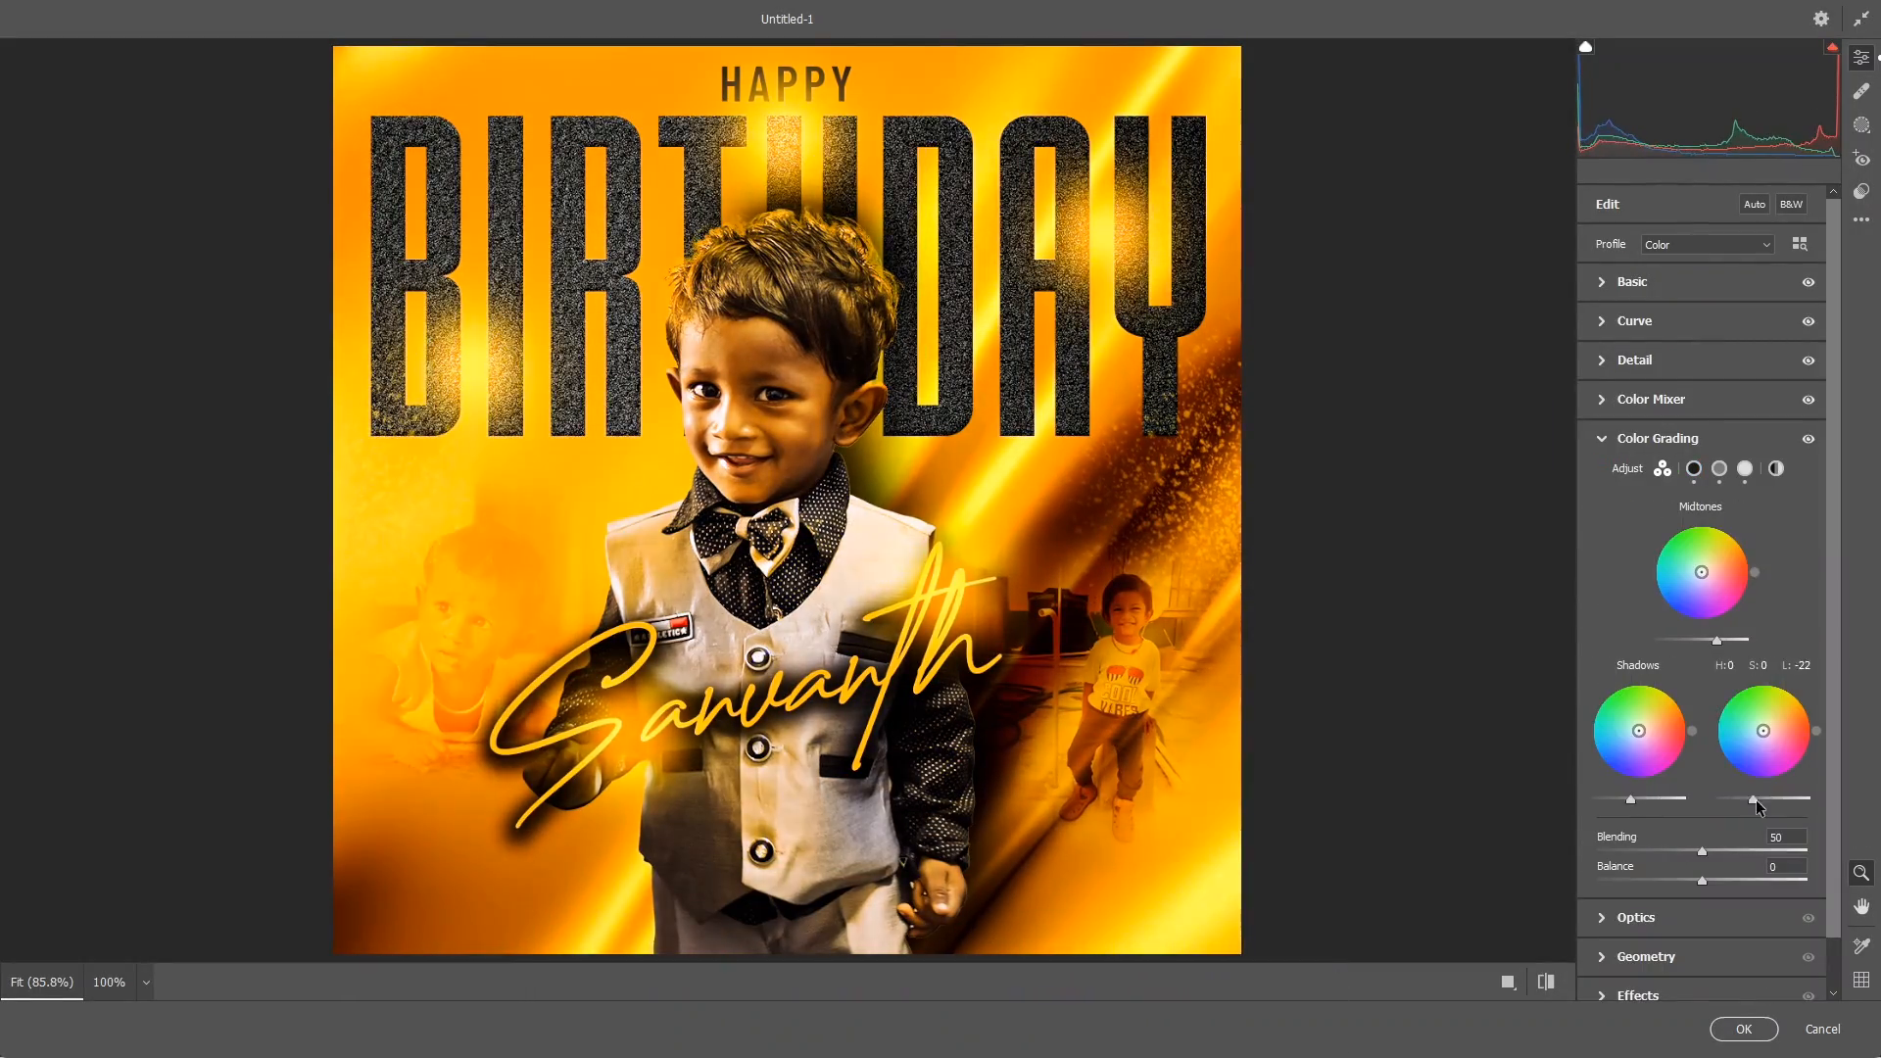
pyautogui.press('y')
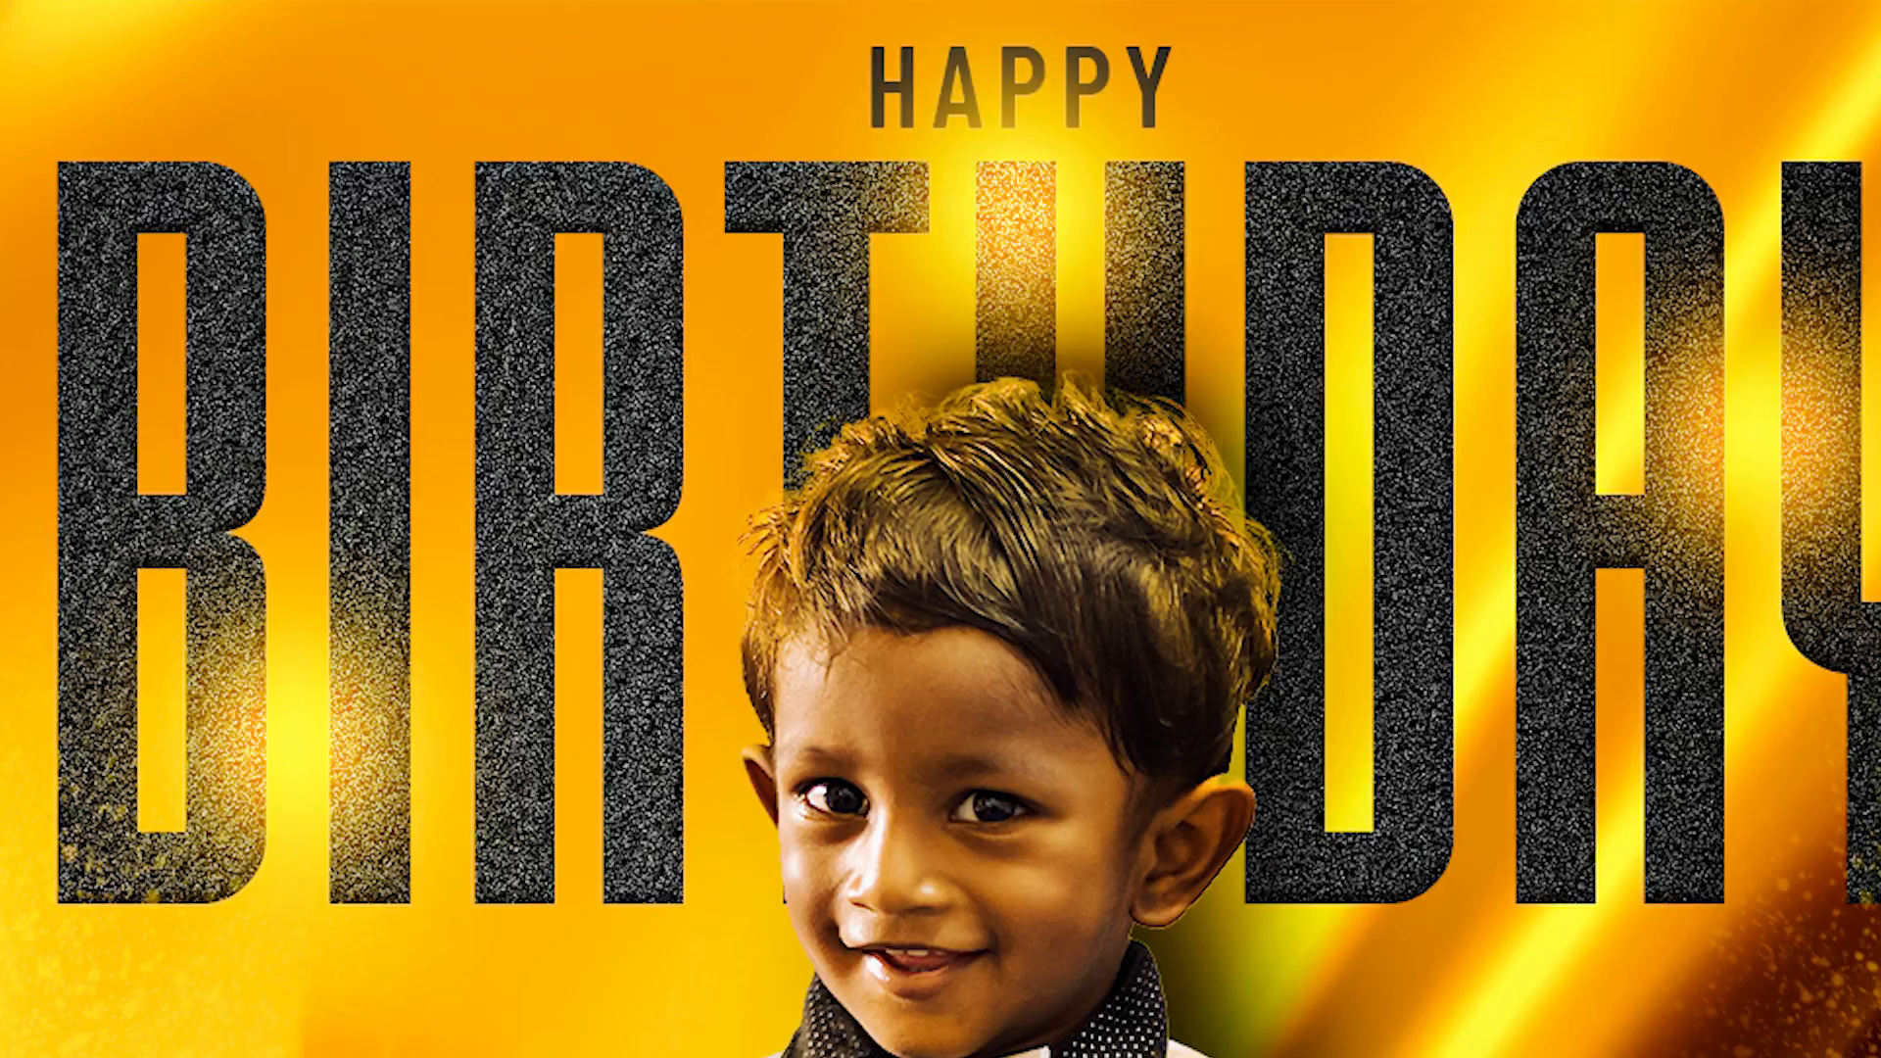